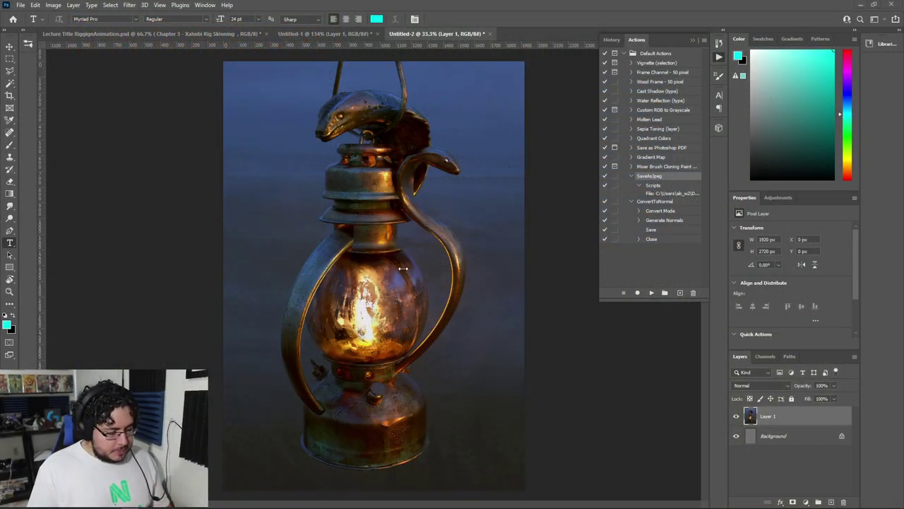
# - Switch to the Chrome window showing the ArtStation Snake lamp page
pyautogui.hotkey('alt', 'Tab')
pyautogui.click(721, 286)
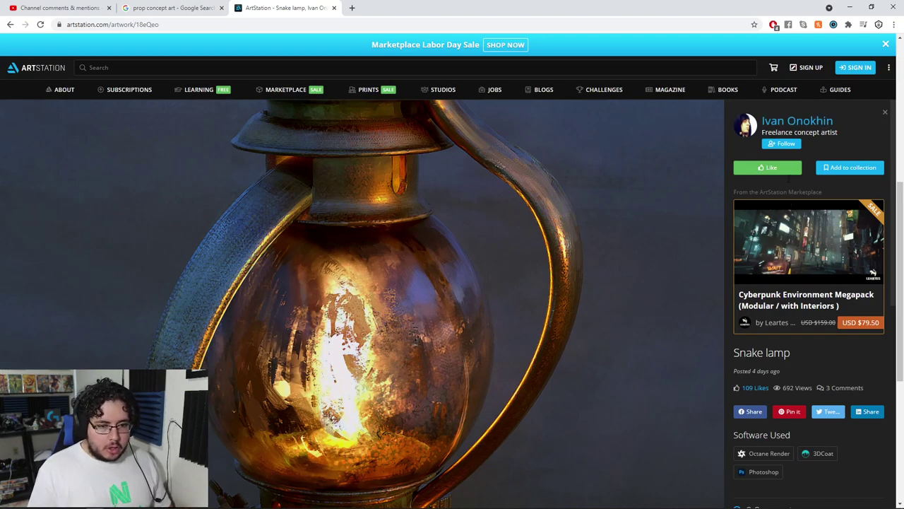
# - Browse the artist's ArtStation portfolio and view the virtual plein air artwork
pyautogui.click(793, 124)
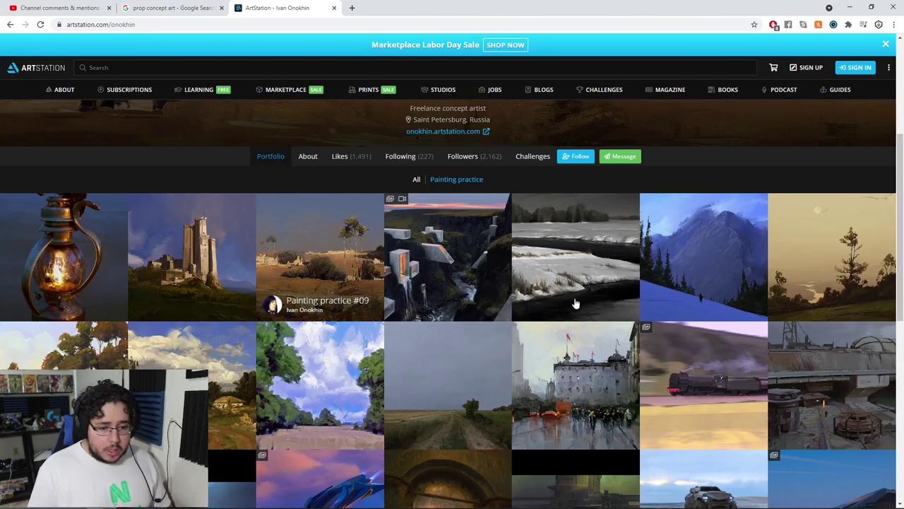
pyautogui.scroll(-1, 576, 304)
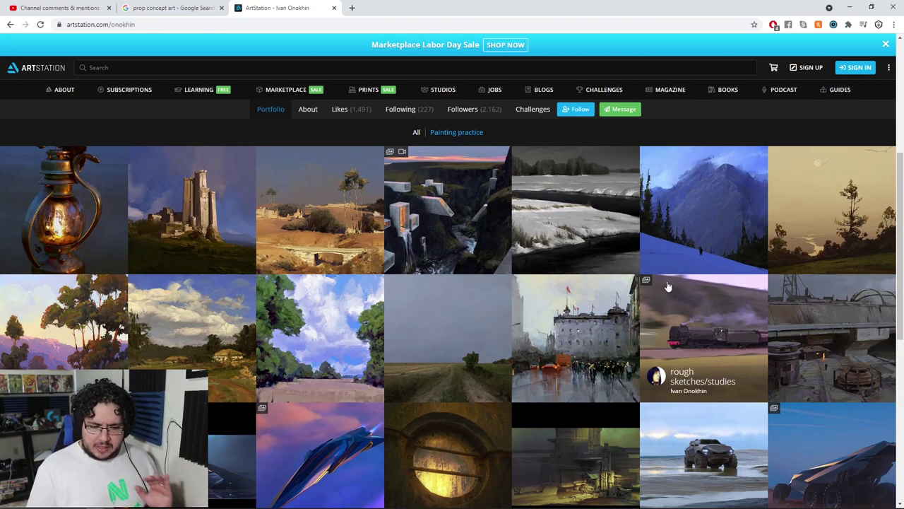
pyautogui.scroll(-2, 668, 286)
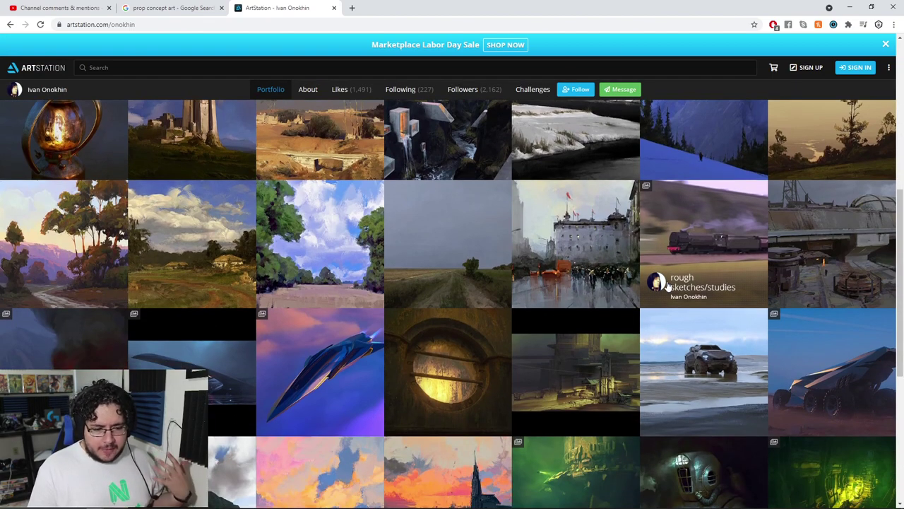
pyautogui.scroll(-1, 668, 286)
pyautogui.scroll(-1, 668, 286)
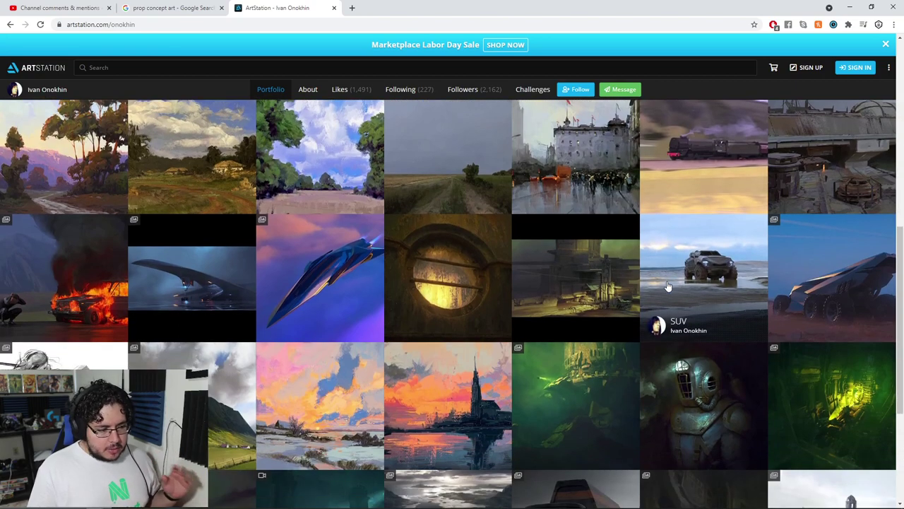
pyautogui.click(318, 417)
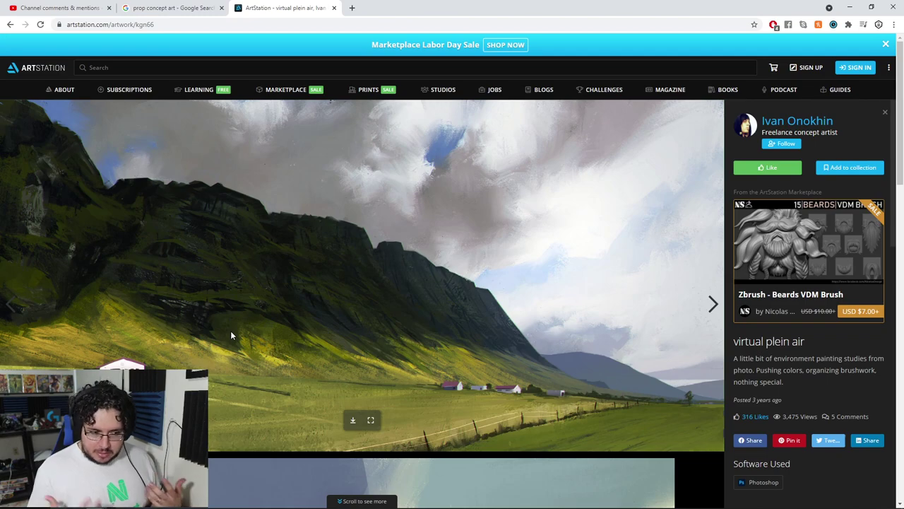
pyautogui.click(9, 24)
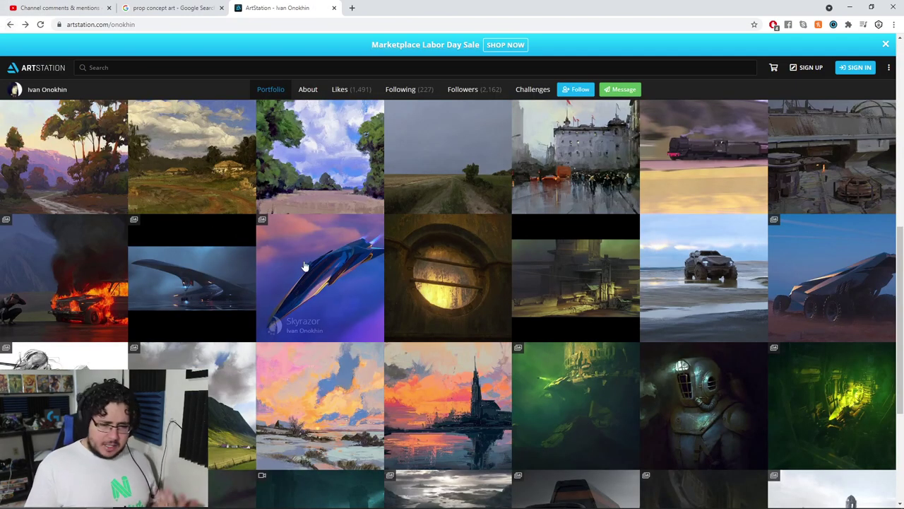
# - Reopen the Snake lamp artwork, scroll through it, and return to the Photoshop lantern document
pyautogui.scroll(-2, 325, 276)
pyautogui.scroll(-2, 331, 285)
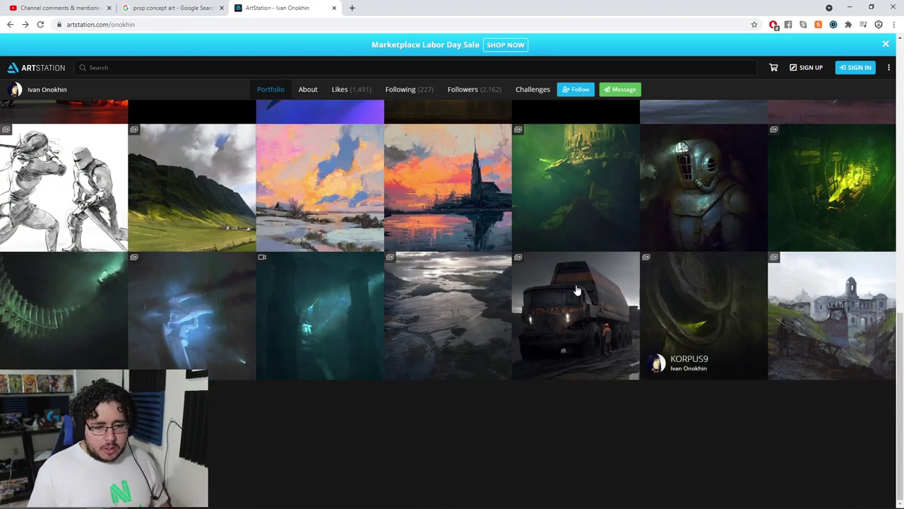
pyautogui.scroll(2, 161, 322)
pyautogui.scroll(2, 161, 322)
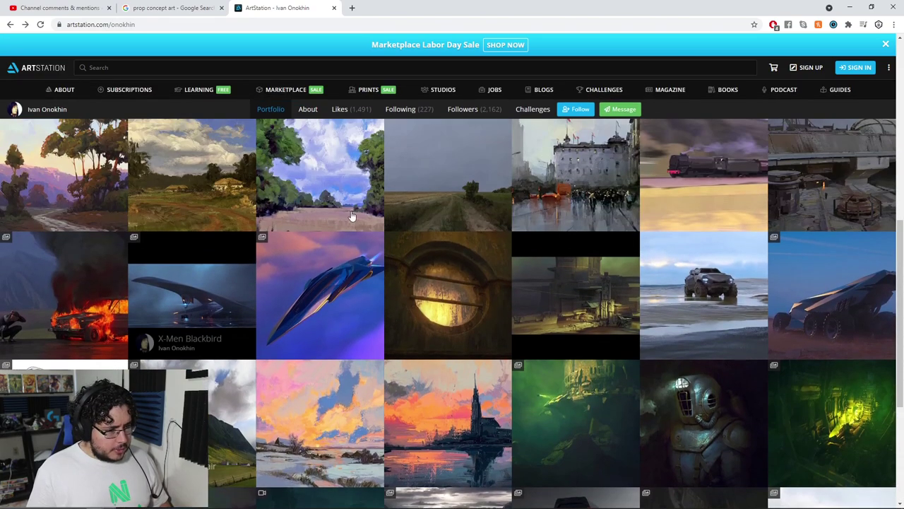
pyautogui.scroll(2, 787, 281)
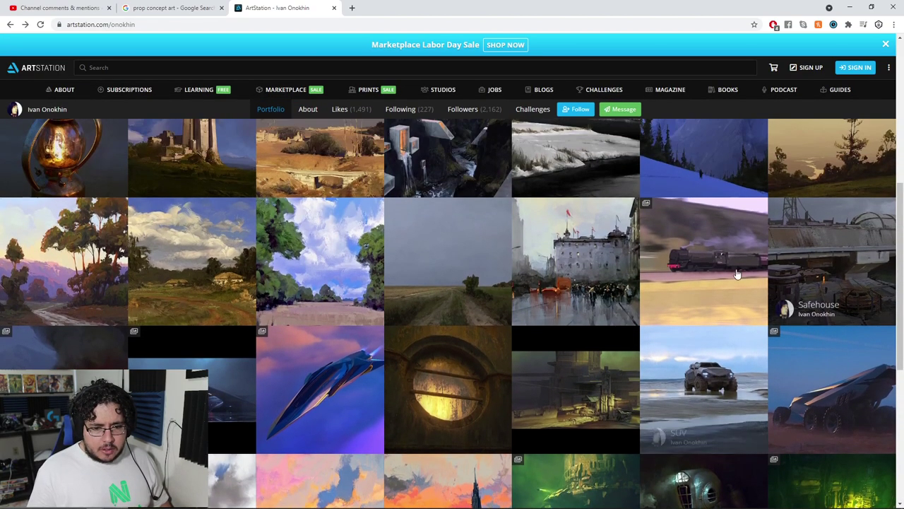
pyautogui.scroll(1, 736, 275)
pyautogui.scroll(1, 62, 253)
pyautogui.click(61, 253)
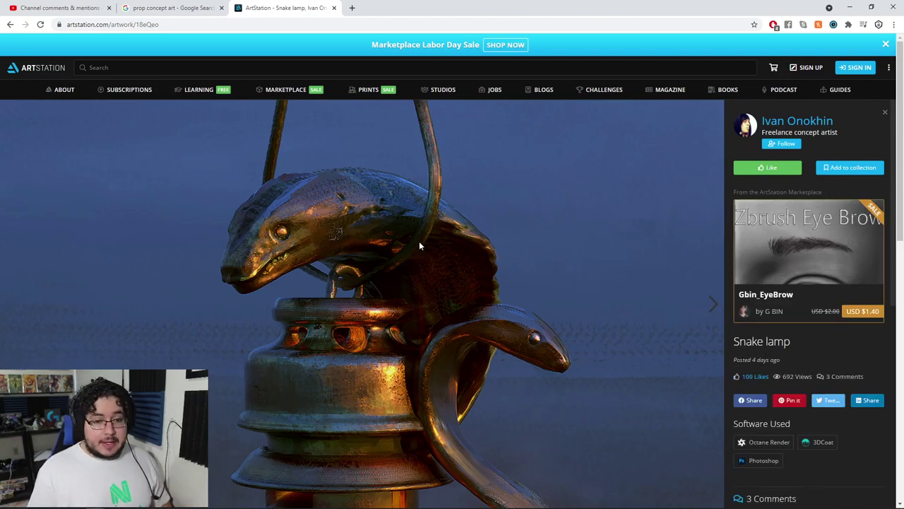
pyautogui.scroll(-1, 419, 246)
pyautogui.scroll(-1, 418, 245)
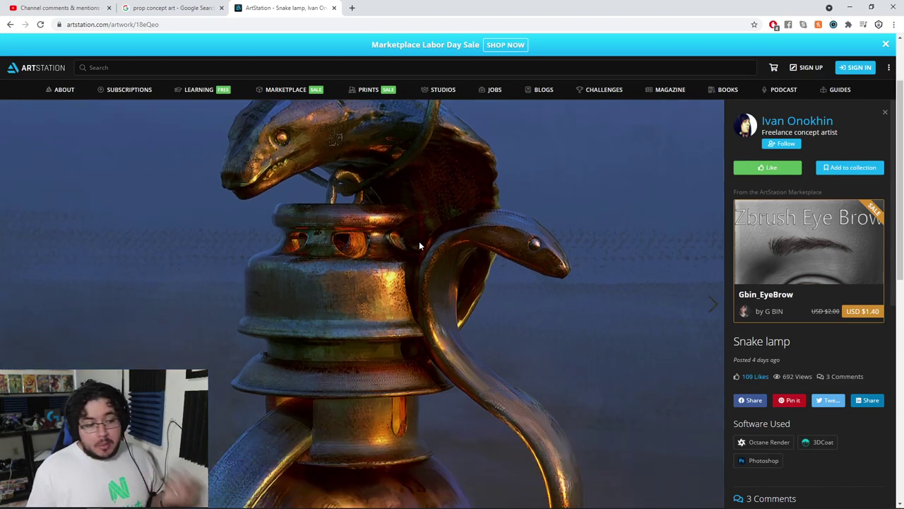
pyautogui.scroll(-2, 419, 245)
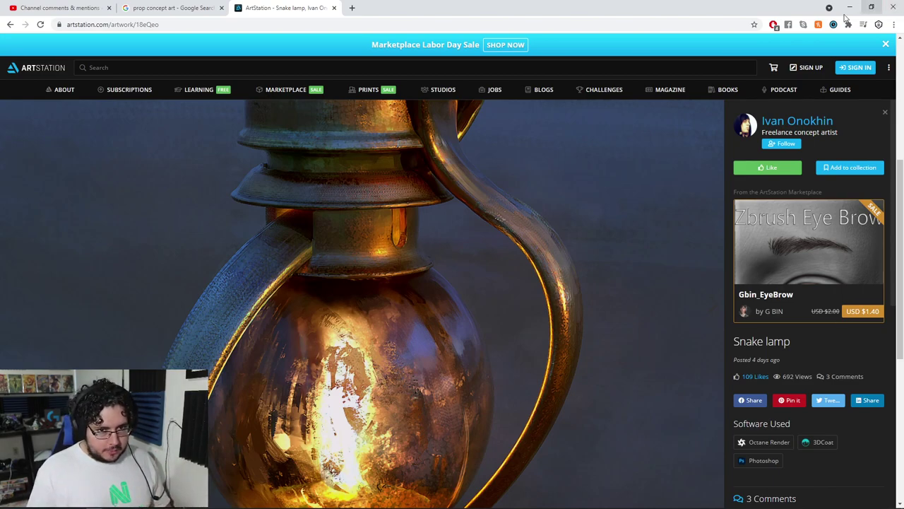
pyautogui.hotkey('alt', 'Tab')
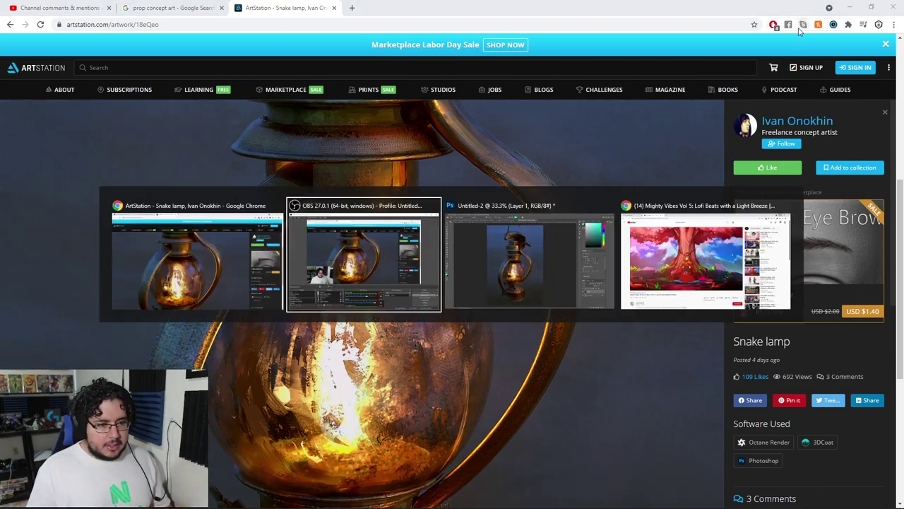
pyautogui.click(541, 209)
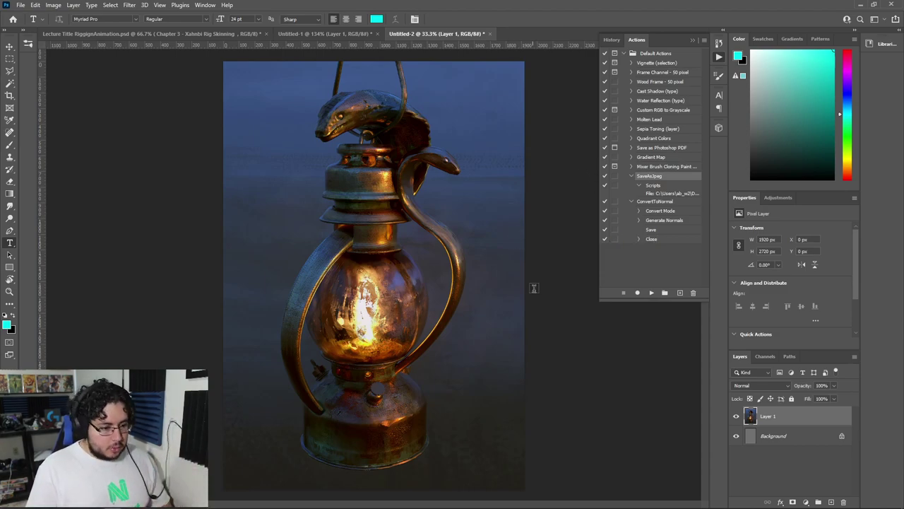
# - Extend the lamp canvas rightward with the Crop tool, leaving an empty black strip
pyautogui.press('c')
pyautogui.moveTo(526, 275); pyautogui.dragTo(591, 269)
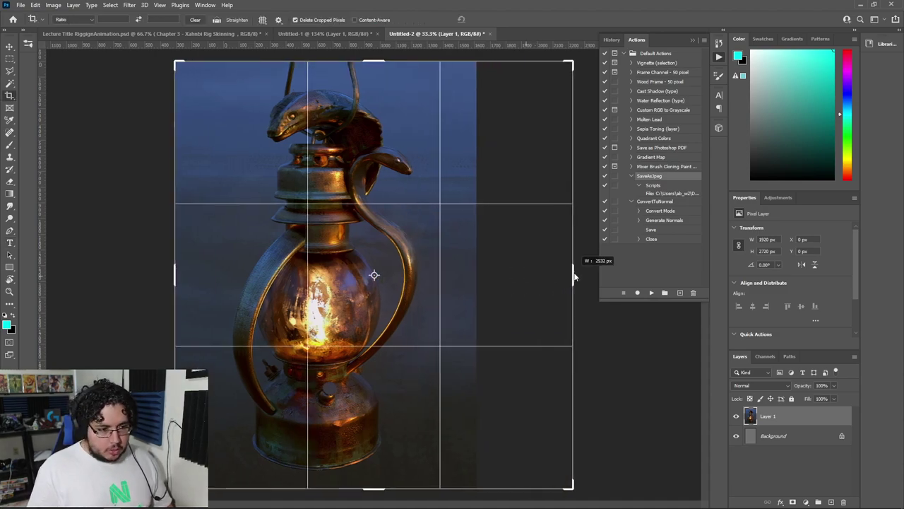
pyautogui.press('Return')
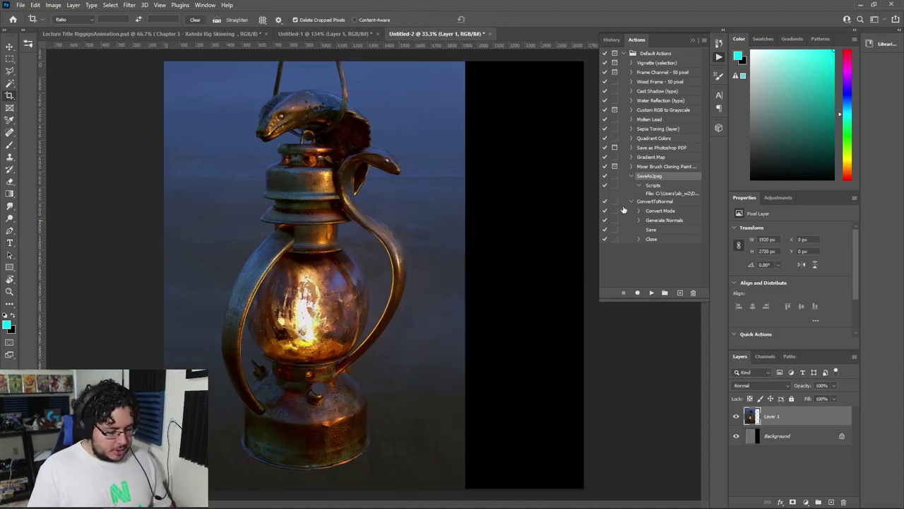
# - Write a white 60 pt list — Metal, Glass, Fire, Cotton, Oil — and add an empty layer above
pyautogui.press('t')
pyautogui.click(480, 115)
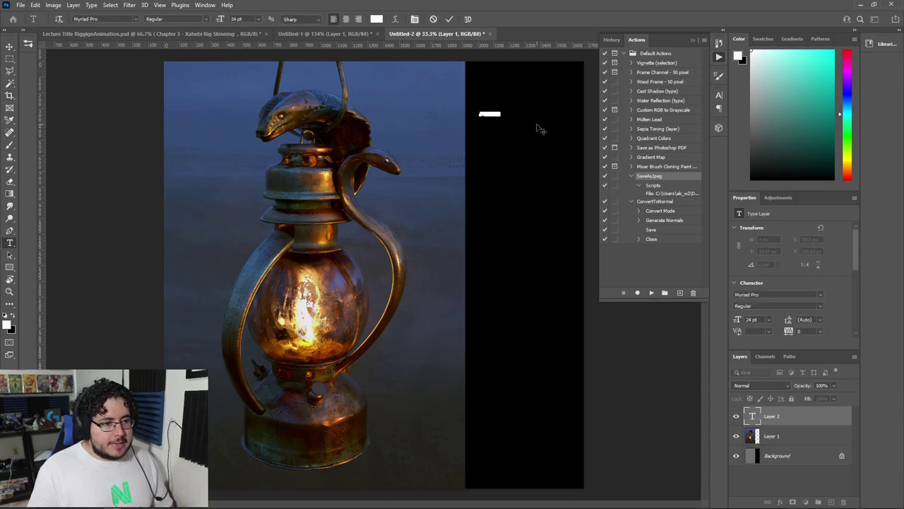
pyautogui.click(258, 19)
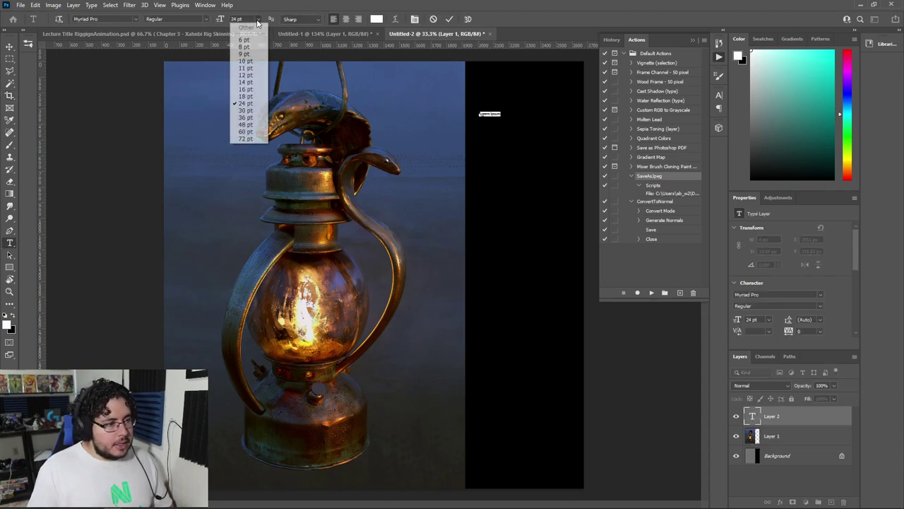
pyautogui.click(247, 139)
pyautogui.click(517, 111)
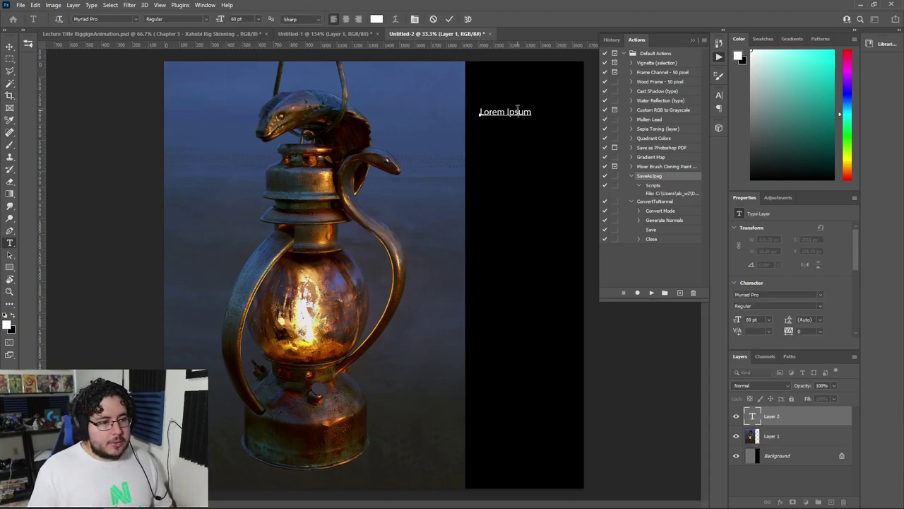
pyautogui.press('BackSpace')
pyautogui.press('BackSpace')
pyautogui.press('BackSpace')
pyautogui.press('BackSpace')
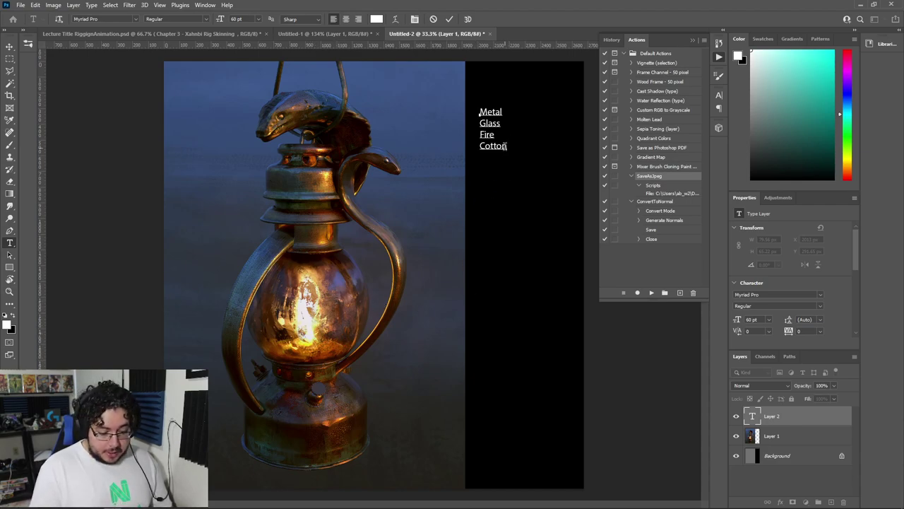
pyautogui.press('Return')
pyautogui.write('Oil')
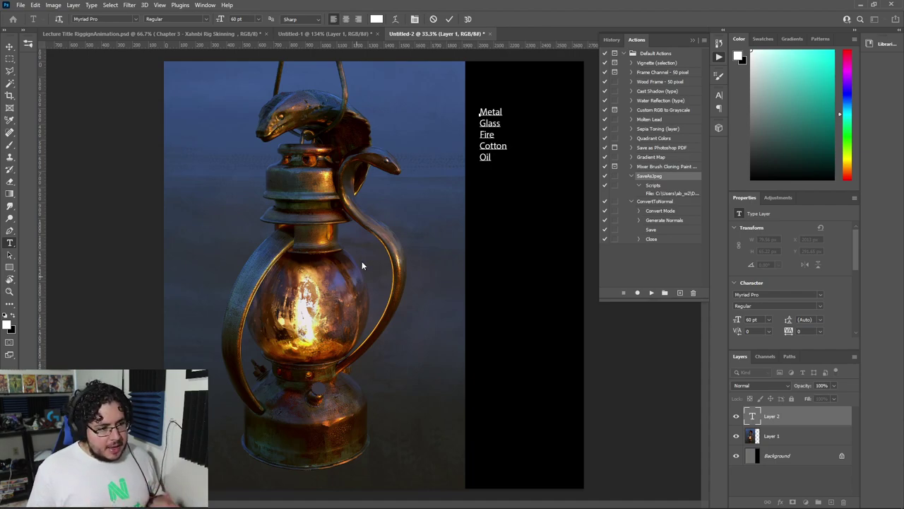
pyautogui.click(822, 486)
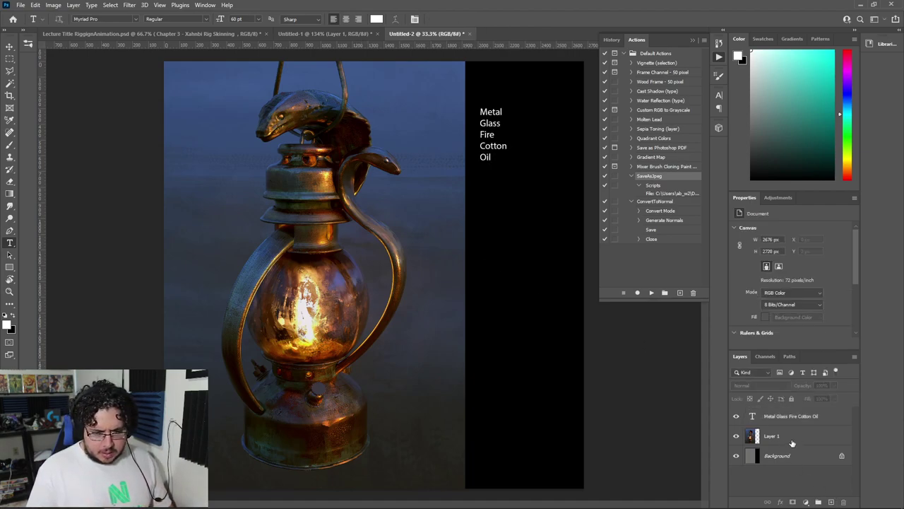
pyautogui.click(830, 502)
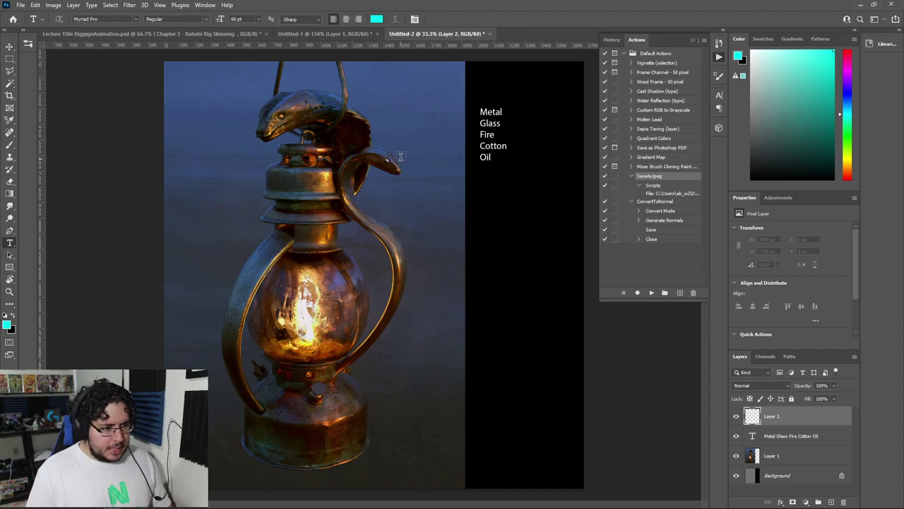
# - Pick the Brush tool and undo the cyan strokes on the lantern neck
pyautogui.press('b')
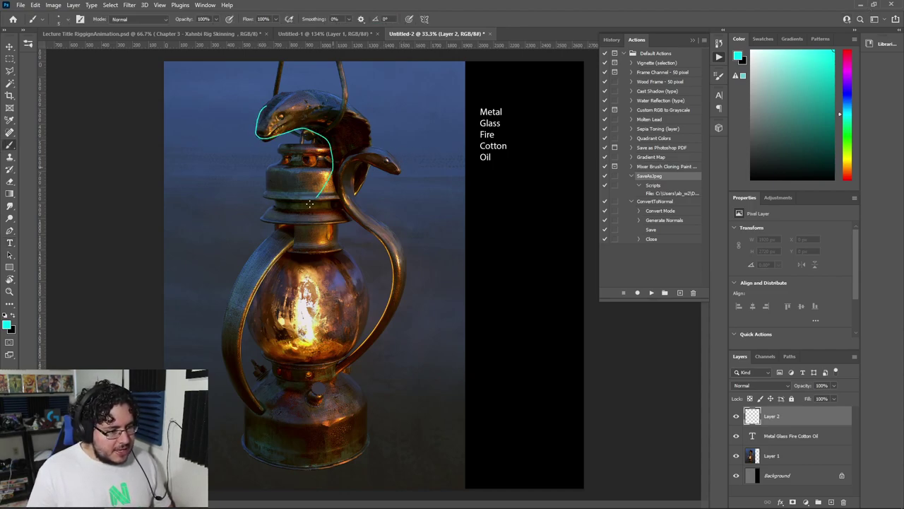
pyautogui.hotkey('ctrl', 'z')
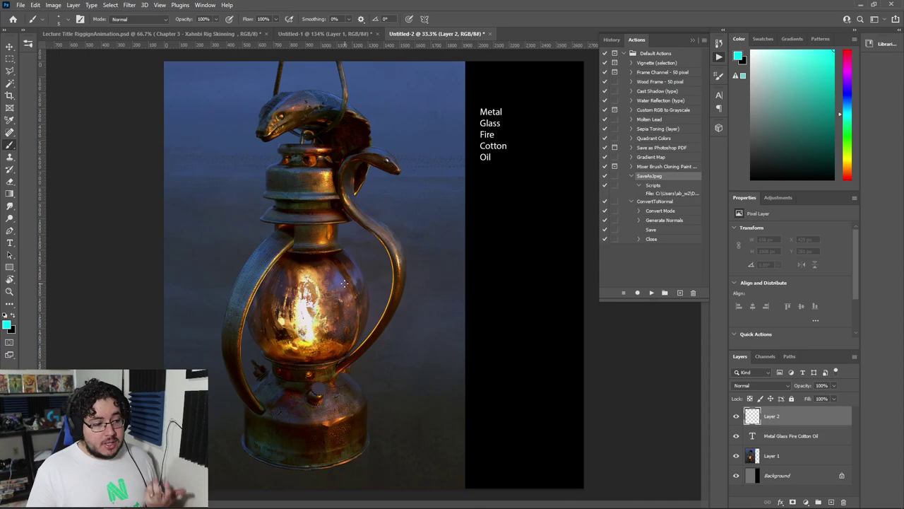
pyautogui.keyDown('alt'); pyautogui.scroll(3, 321, 247); pyautogui.keyUp('alt')
pyautogui.keyDown('alt'); pyautogui.scroll(3, 311, 233); pyautogui.keyUp('alt')
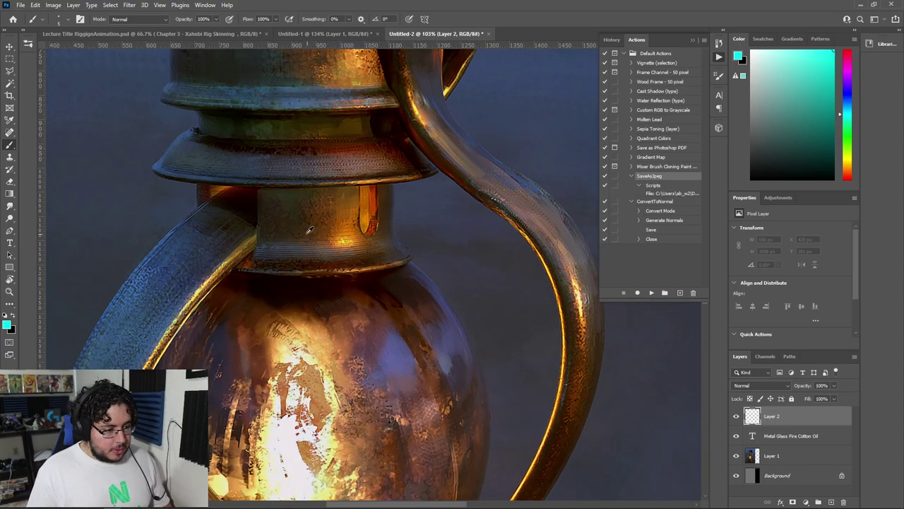
pyautogui.hotkey('ctrl', 'z')
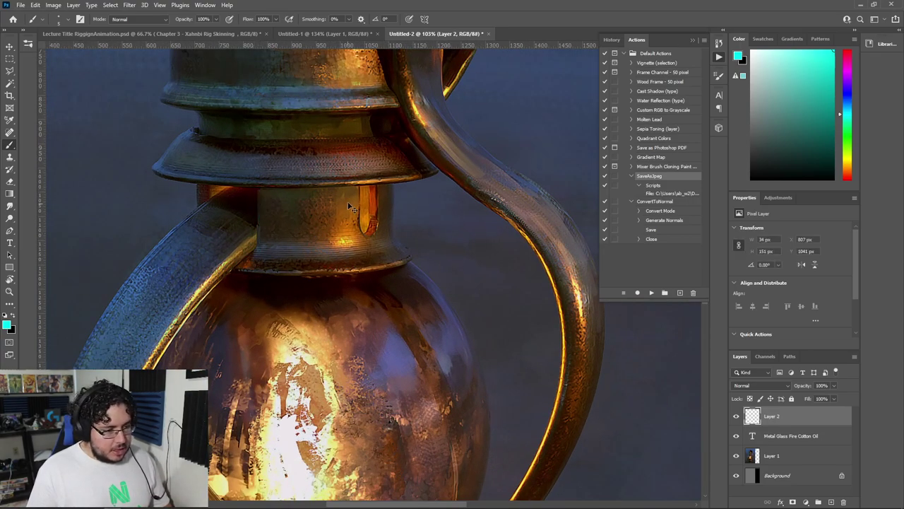
pyautogui.hotkey('ctrl', 'z')
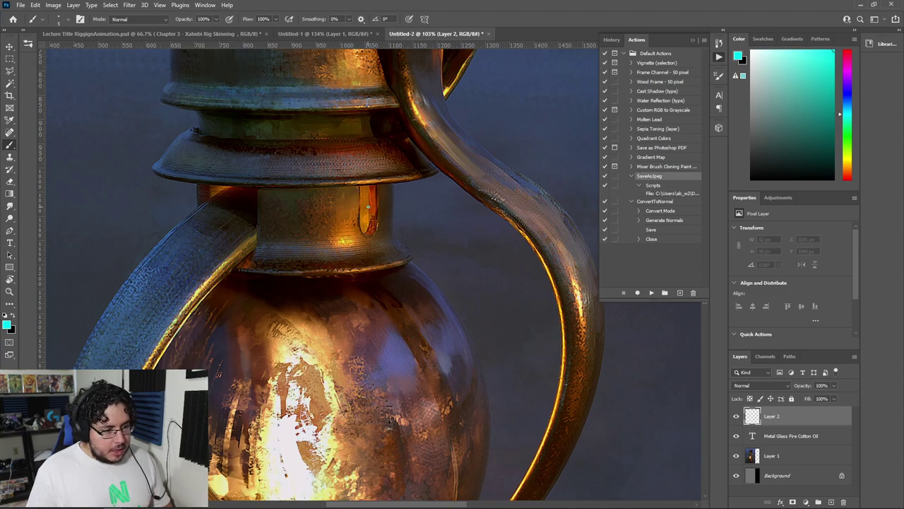
pyautogui.keyDown('alt'); pyautogui.scroll(4, 368, 212); pyautogui.keyUp('alt')
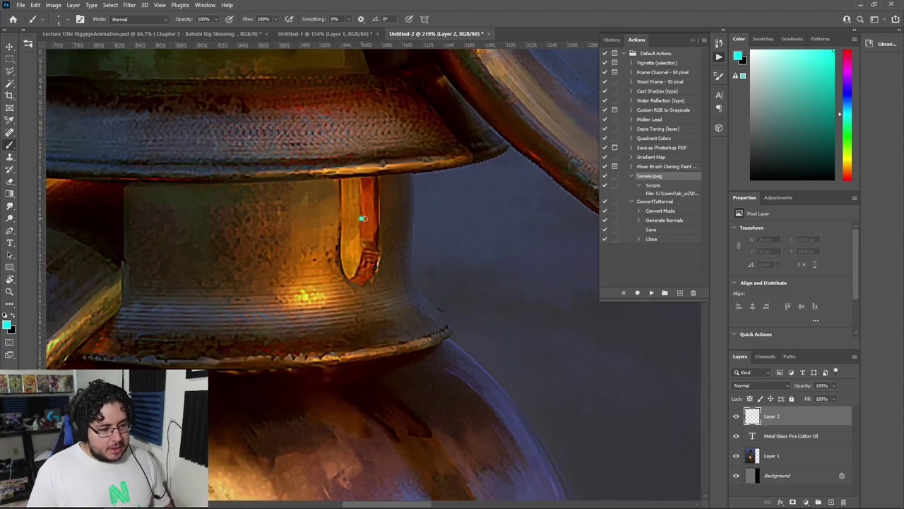
# - Paint a short cyan mark across the lantern neck and inspect the lantern up close
pyautogui.moveTo(362, 219); pyautogui.dragTo(379, 222)
pyautogui.keyDown('alt'); pyautogui.scroll(-3, 438, 261); pyautogui.keyUp('alt')
pyautogui.keyDown('alt'); pyautogui.scroll(-1, 389, 153); pyautogui.keyUp('alt')
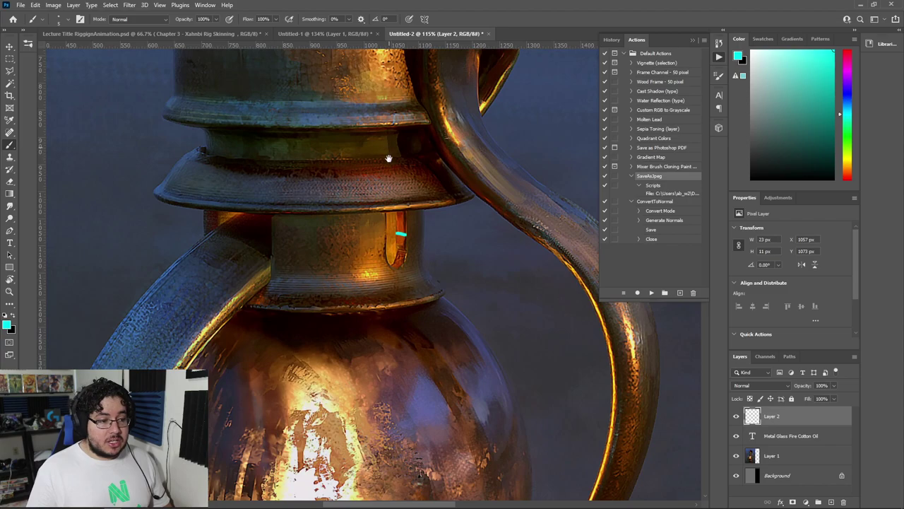
pyautogui.scroll(5, 375, 303)
pyautogui.scroll(1, 315, 182)
pyautogui.keyDown('alt'); pyautogui.scroll(2, 316, 182); pyautogui.keyUp('alt')
pyautogui.keyDown('alt'); pyautogui.scroll(2, 374, 198); pyautogui.keyUp('alt')
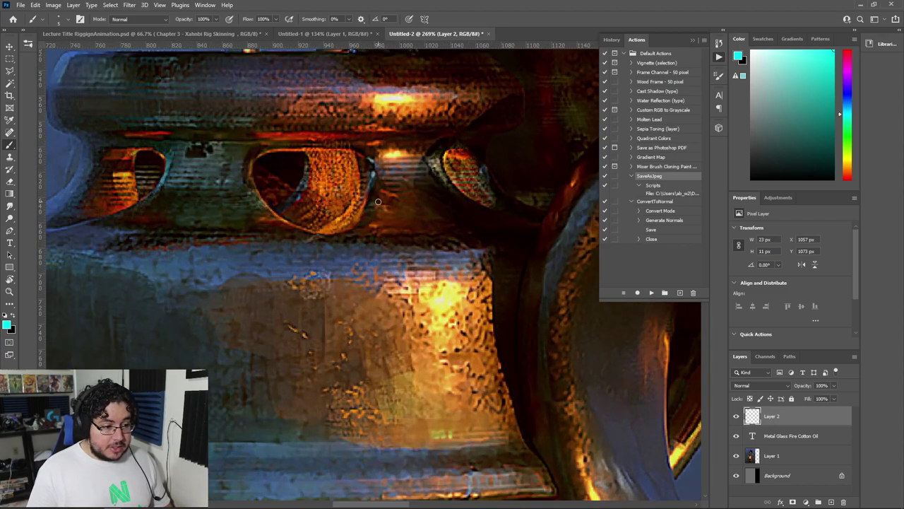
pyautogui.keyDown('alt'); pyautogui.scroll(-2, 399, 227); pyautogui.keyUp('alt')
pyautogui.keyDown('alt'); pyautogui.scroll(-2, 399, 226); pyautogui.keyUp('alt')
pyautogui.keyDown('alt'); pyautogui.scroll(-2, 399, 226); pyautogui.keyUp('alt')
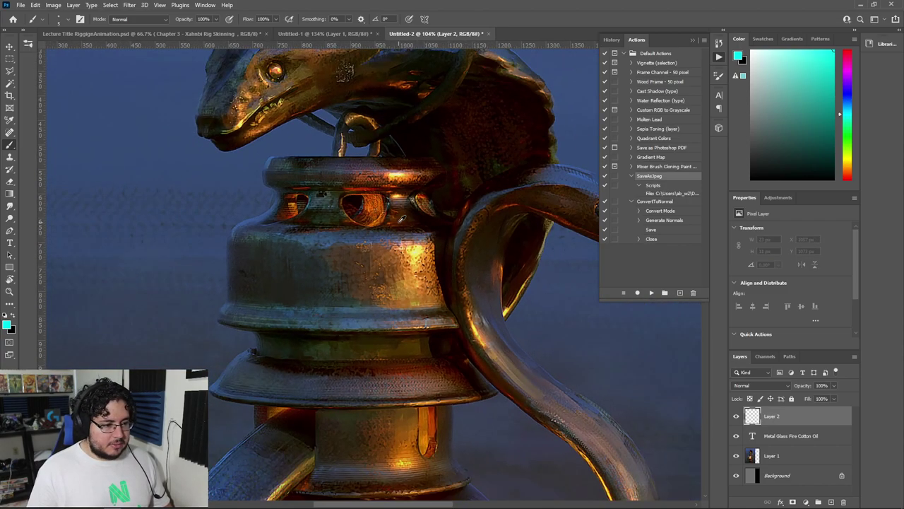
pyautogui.moveTo(350, 223)
pyautogui.mouseDown()
pyautogui.moveTo(413, 293)
pyautogui.moveTo(413, 56)
pyautogui.mouseUp()
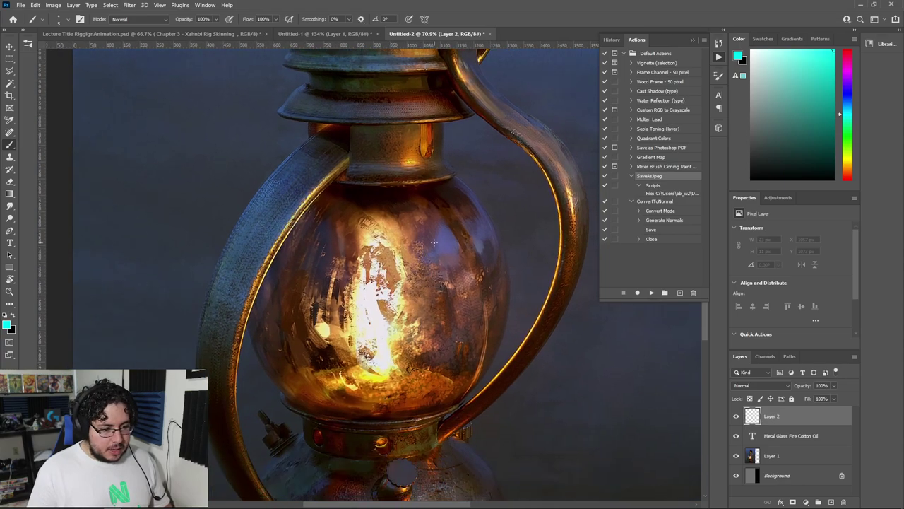
pyautogui.keyDown('alt'); pyautogui.scroll(-2, 438, 238); pyautogui.keyUp('alt')
pyautogui.keyDown('alt'); pyautogui.scroll(-2, 438, 238); pyautogui.keyUp('alt')
pyautogui.keyDown('alt'); pyautogui.scroll(2, 428, 159); pyautogui.keyUp('alt')
pyautogui.moveTo(332, 466)
pyautogui.mouseDown()
pyautogui.moveTo(392, 417)
pyautogui.moveTo(392, 297)
pyautogui.mouseUp()
pyautogui.keyDown('alt'); pyautogui.scroll(3, 392, 297); pyautogui.keyUp('alt')
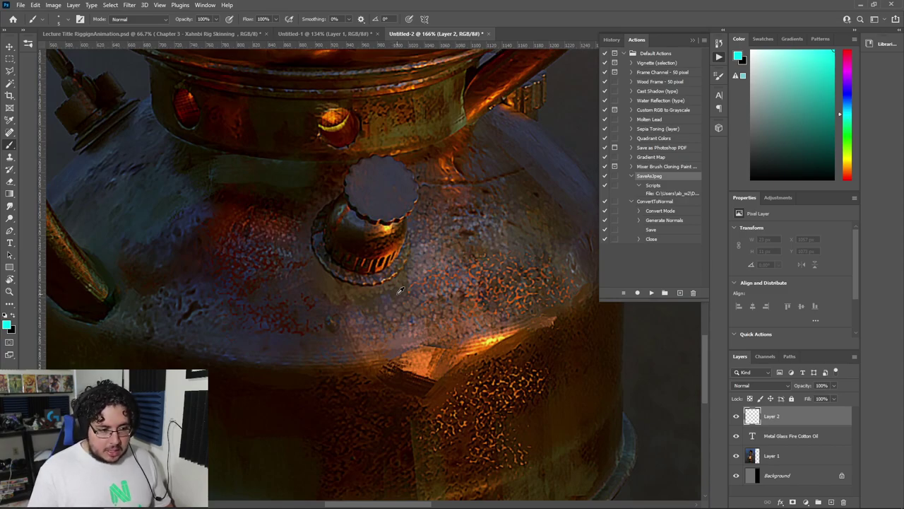
pyautogui.keyDown('alt'); pyautogui.scroll(-3, 396, 286); pyautogui.keyUp('alt')
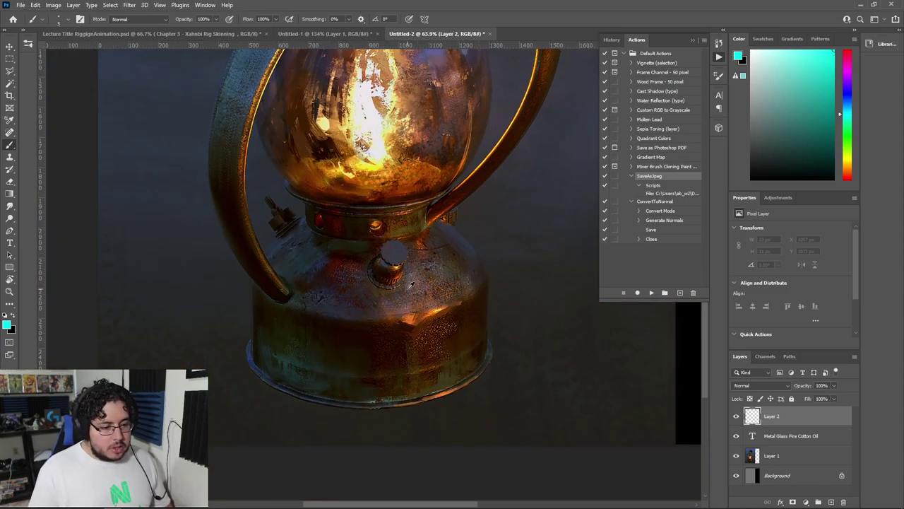
pyautogui.keyDown('alt'); pyautogui.scroll(-2, 409, 284); pyautogui.keyUp('alt')
pyautogui.keyDown('alt'); pyautogui.scroll(-2, 419, 219); pyautogui.keyUp('alt')
pyautogui.keyDown('alt'); pyautogui.scroll(4, 395, 282); pyautogui.keyUp('alt')
pyautogui.keyDown('alt'); pyautogui.scroll(-1, 379, 151); pyautogui.keyUp('alt')
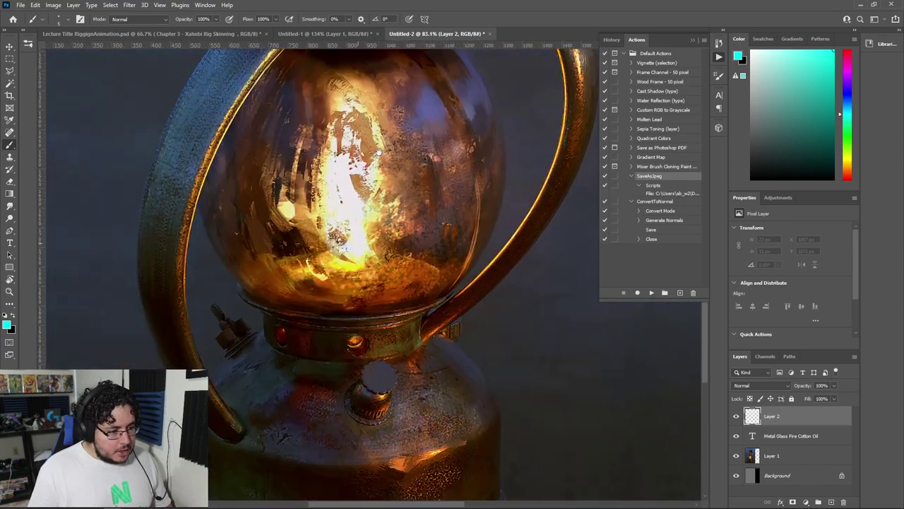
pyautogui.keyDown('alt'); pyautogui.scroll(3, 387, 249); pyautogui.keyUp('alt')
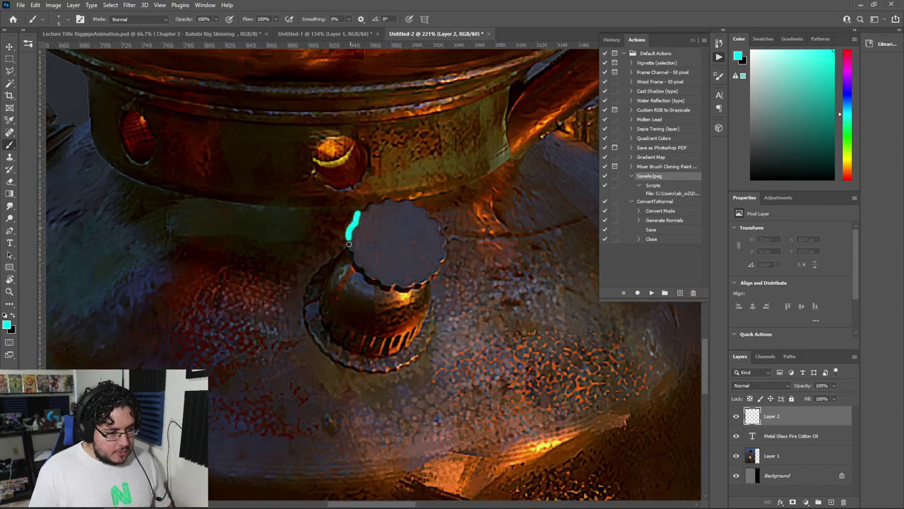
# - Trial a cyan loop around the knob, undo it, and start a 1920 × 2720 px new document
pyautogui.moveTo(348, 243); pyautogui.dragTo(356, 221)
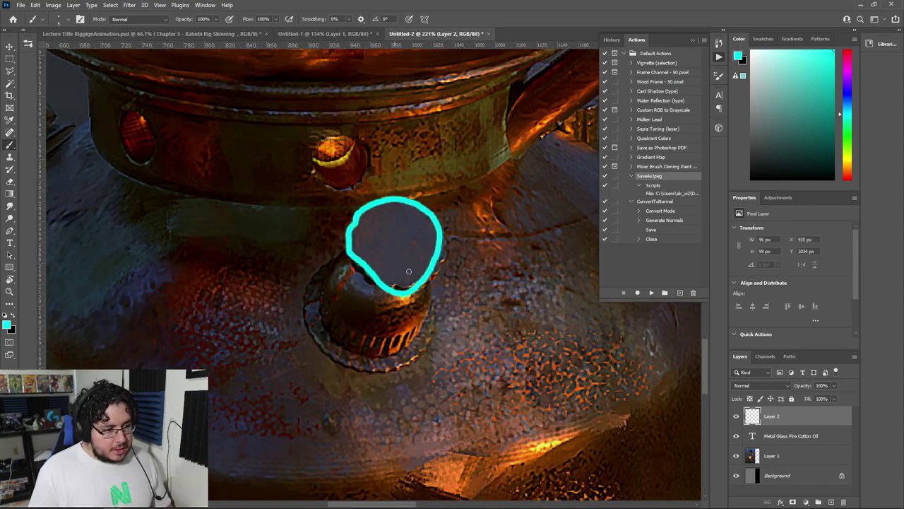
pyautogui.hotkey('ctrl', 'z')
pyautogui.keyDown('alt'); pyautogui.scroll(-10, 466, 291); pyautogui.keyUp('alt')
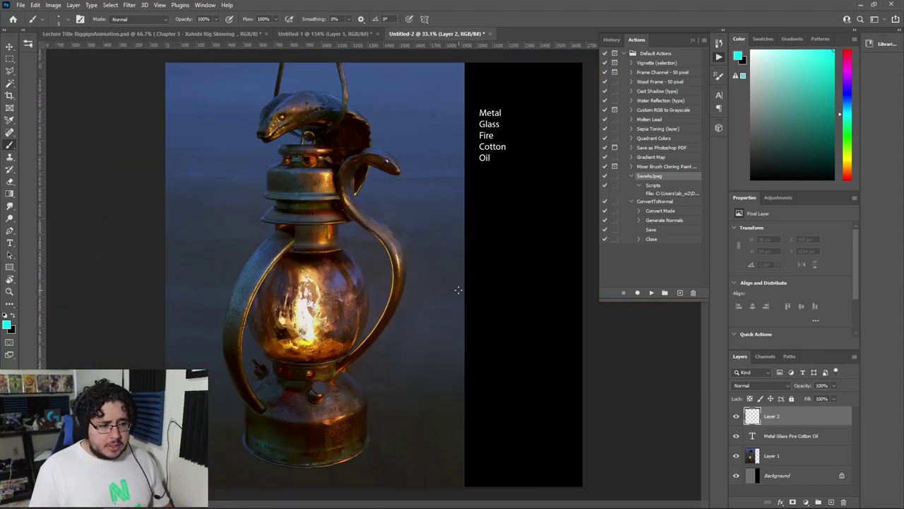
pyautogui.keyDown('alt'); pyautogui.scroll(3, 327, 200); pyautogui.keyUp('alt')
pyautogui.scroll(3, 357, 198)
pyautogui.keyDown('ctrl'); pyautogui.hscroll(-3, 357, 197); pyautogui.keyUp('ctrl')
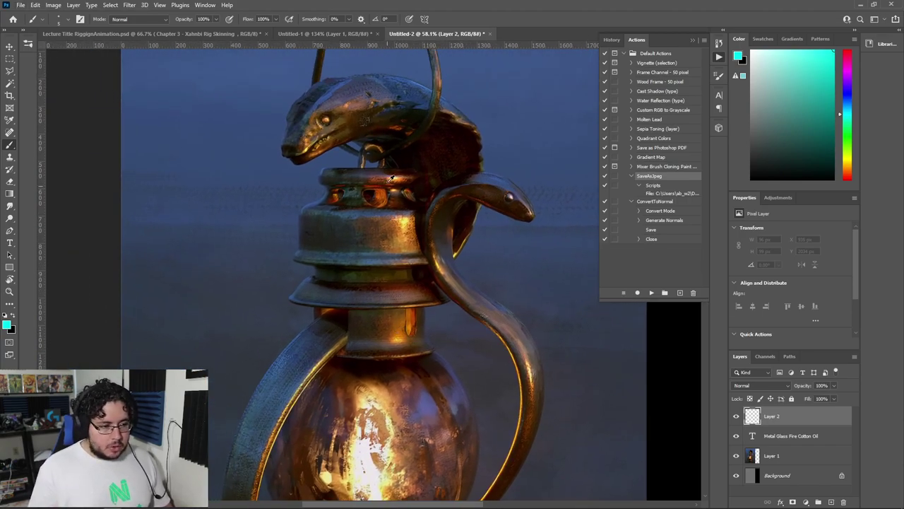
pyautogui.keyDown('alt'); pyautogui.scroll(5, 353, 198); pyautogui.keyUp('alt')
pyautogui.keyDown('alt'); pyautogui.scroll(-1, 311, 207); pyautogui.keyUp('alt')
pyautogui.keyDown('alt'); pyautogui.scroll(1, 388, 288); pyautogui.keyUp('alt')
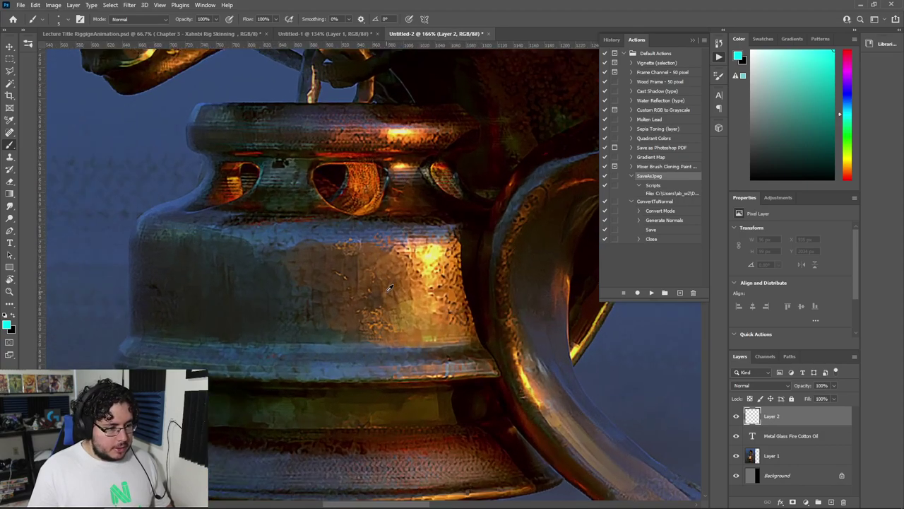
pyautogui.keyDown('alt'); pyautogui.scroll(-3, 389, 283); pyautogui.keyUp('alt')
pyautogui.keyDown('alt'); pyautogui.scroll(-2, 390, 283); pyautogui.keyUp('alt')
pyautogui.keyDown('alt'); pyautogui.scroll(-2, 391, 283); pyautogui.keyUp('alt')
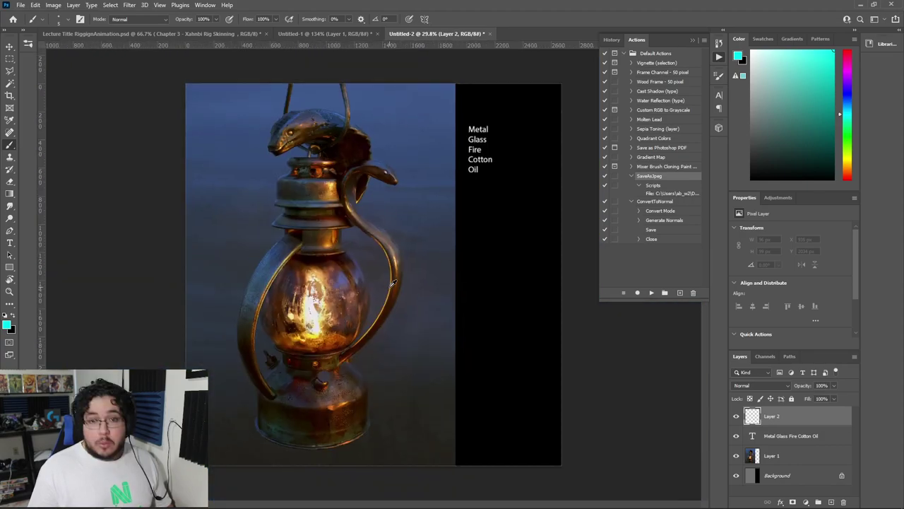
pyautogui.keyDown('alt'); pyautogui.scroll(-1, 392, 283); pyautogui.keyUp('alt')
pyautogui.keyDown('alt'); pyautogui.scroll(2, 394, 283); pyautogui.keyUp('alt')
pyautogui.keyDown('alt'); pyautogui.scroll(-1, 389, 322); pyautogui.keyUp('alt')
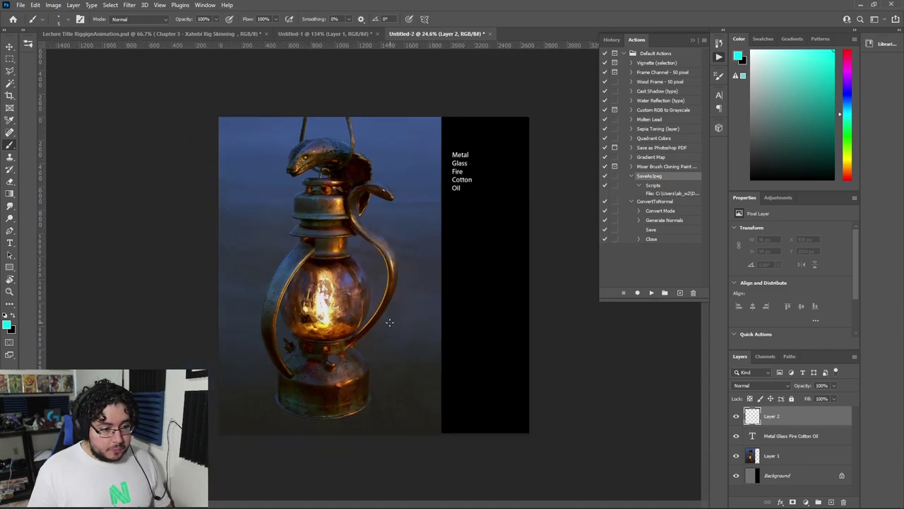
pyautogui.keyDown('alt'); pyautogui.scroll(1, 359, 302); pyautogui.keyUp('alt')
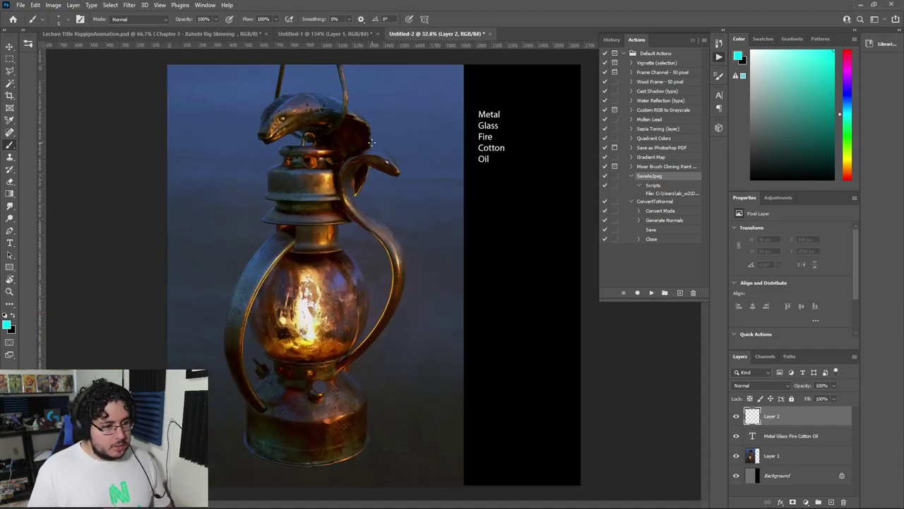
pyautogui.hotkey('ctrl', 'n')
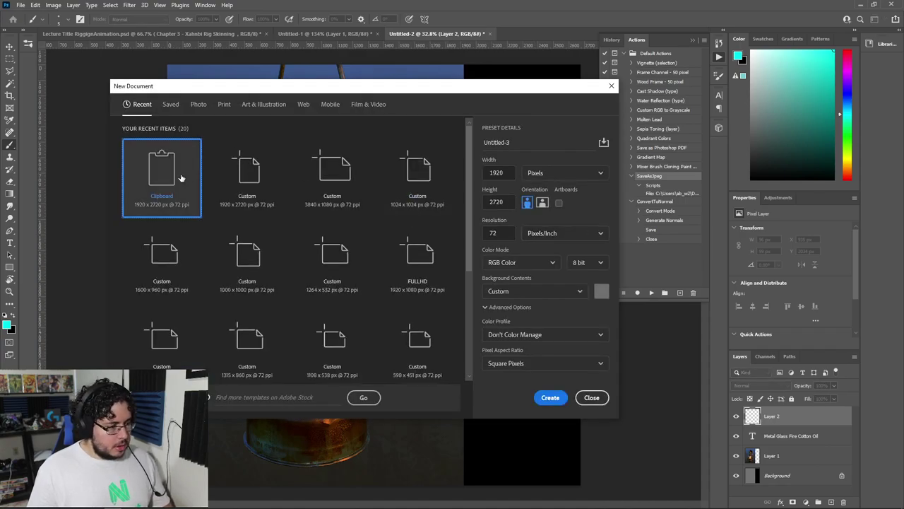
# - Create the new document, paste the lantern into it, and save a copy as JPEG
pyautogui.press('Return')
pyautogui.hotkey('ctrl', 'v')
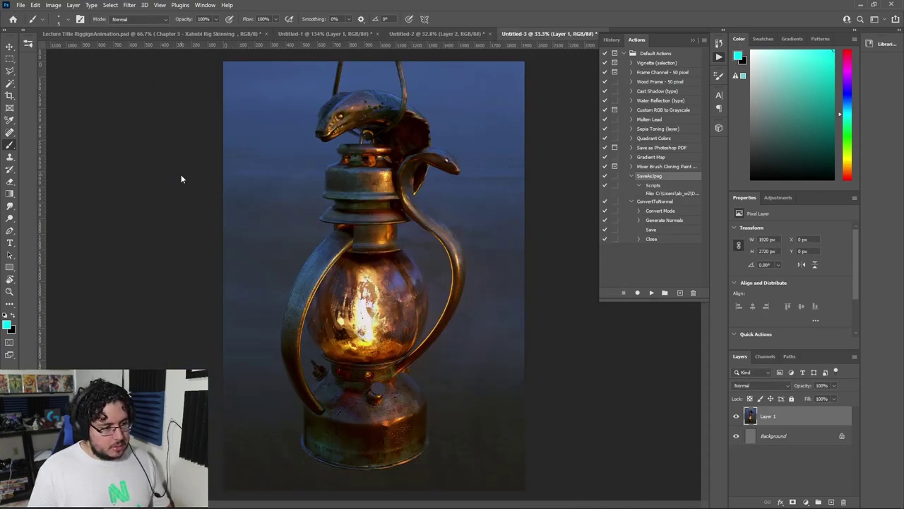
pyautogui.hotkey('ctrl', 'alt', 's')
pyautogui.click(106, 359)
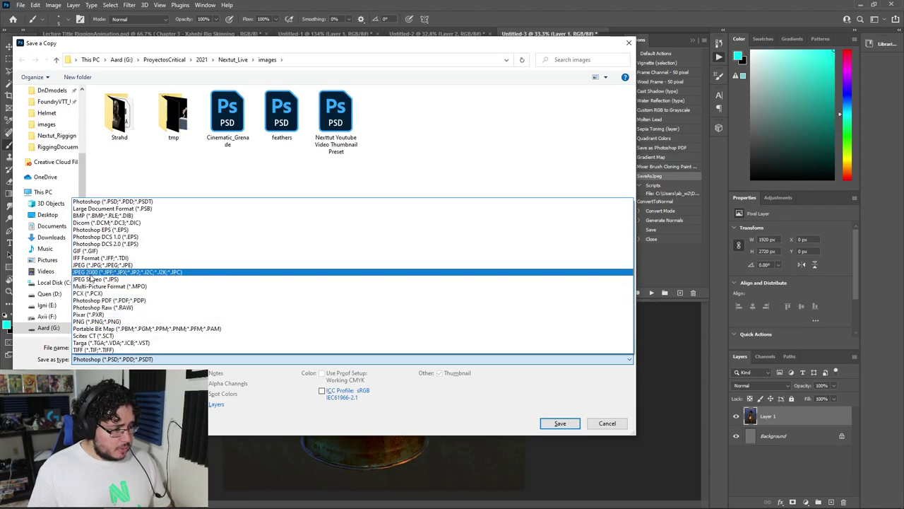
pyautogui.click(99, 265)
# - Save the JPEG as OilLamp in Nextut_Live's sourceimages folder, then minimize Photoshop
pyautogui.click(233, 61)
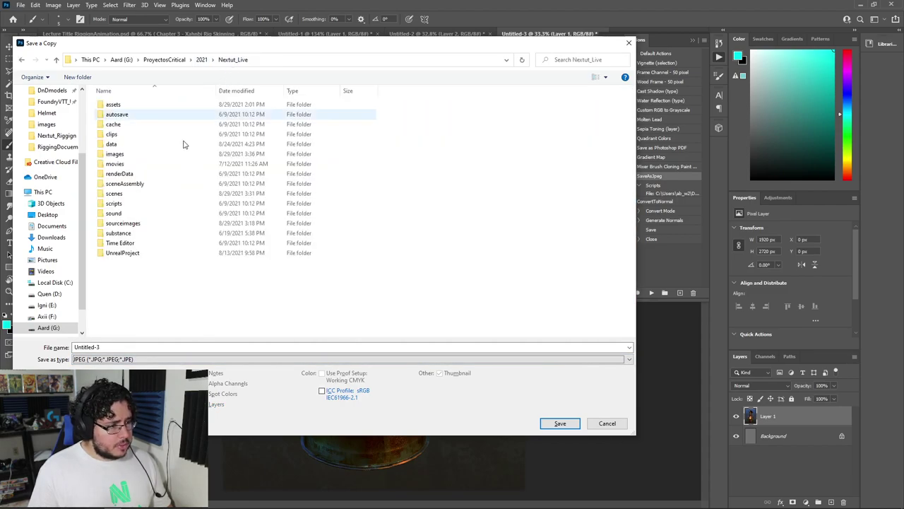
pyautogui.doubleClick(125, 234)
pyautogui.click(102, 347)
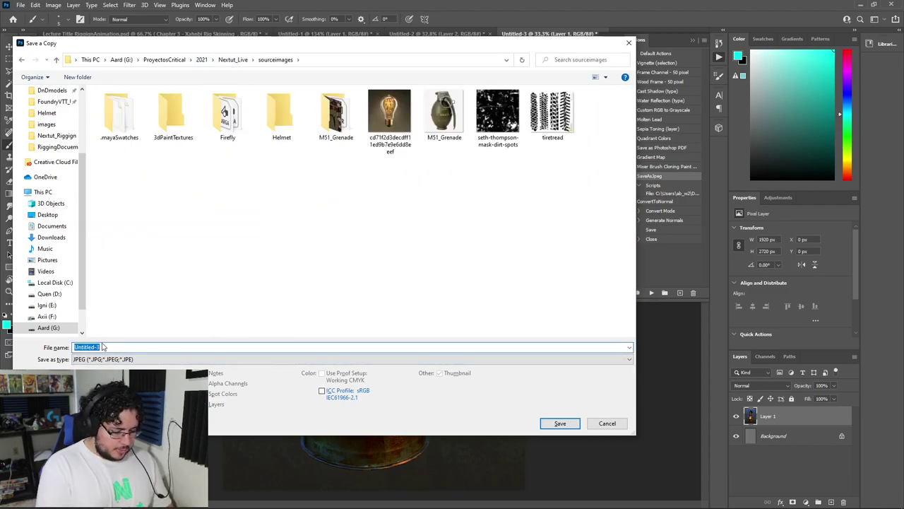
pyautogui.write('OilLamp')
pyautogui.press('Return')
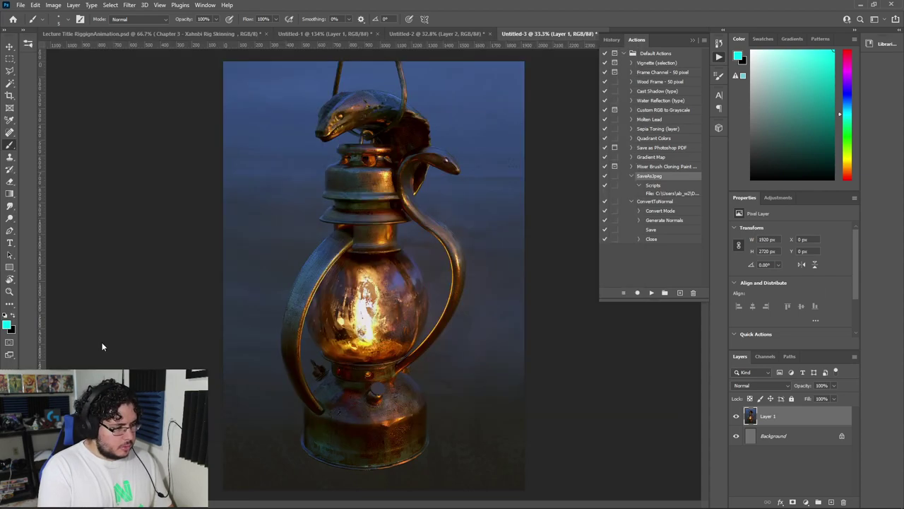
pyautogui.click(504, 124)
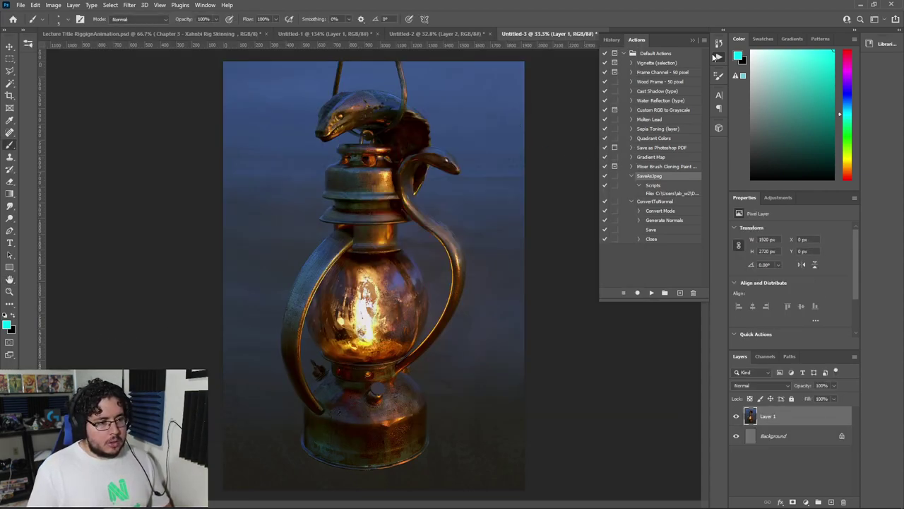
pyautogui.click(861, 5)
# - Leave the browser and launch Maya 2022 via a Start menu search for 'maya'
pyautogui.scroll(-1, 571, 212)
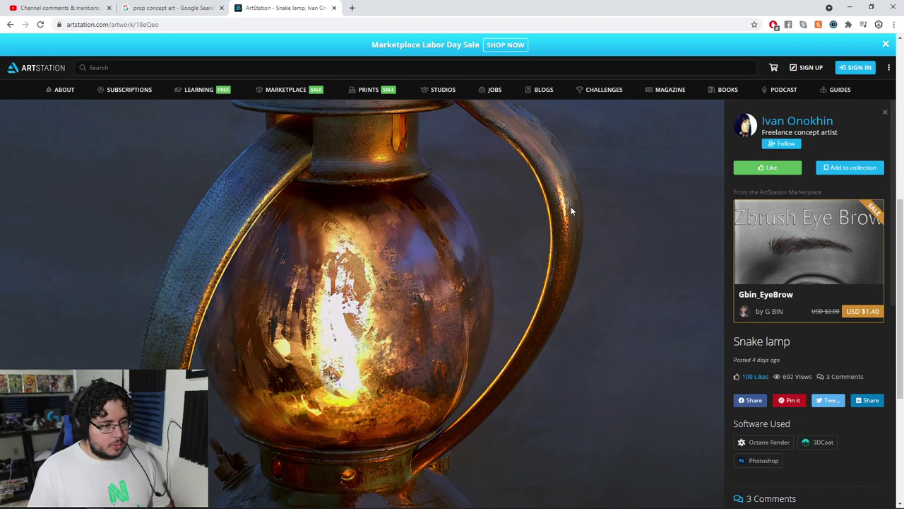
pyautogui.hotkey('alt', 'Tab')
pyautogui.hotkey('alt', 'Tab')
pyautogui.press('super')
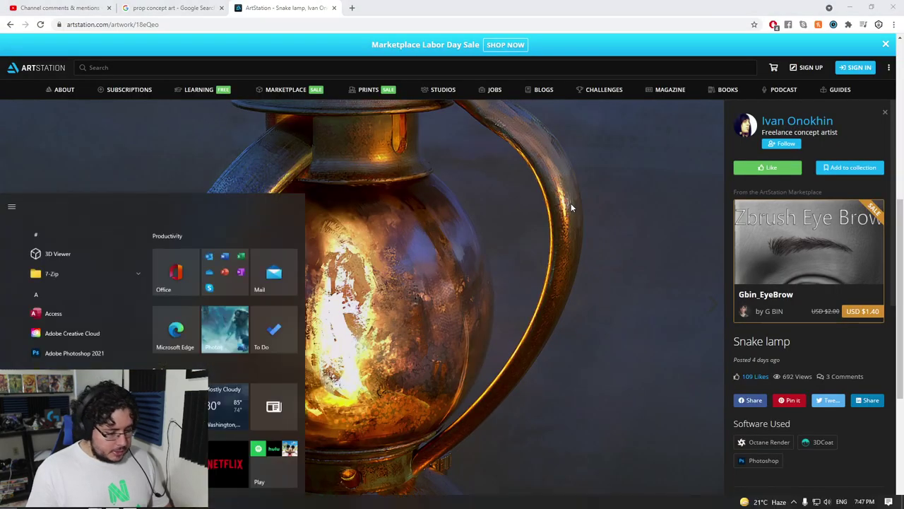
pyautogui.write('maya')
pyautogui.press('Return')
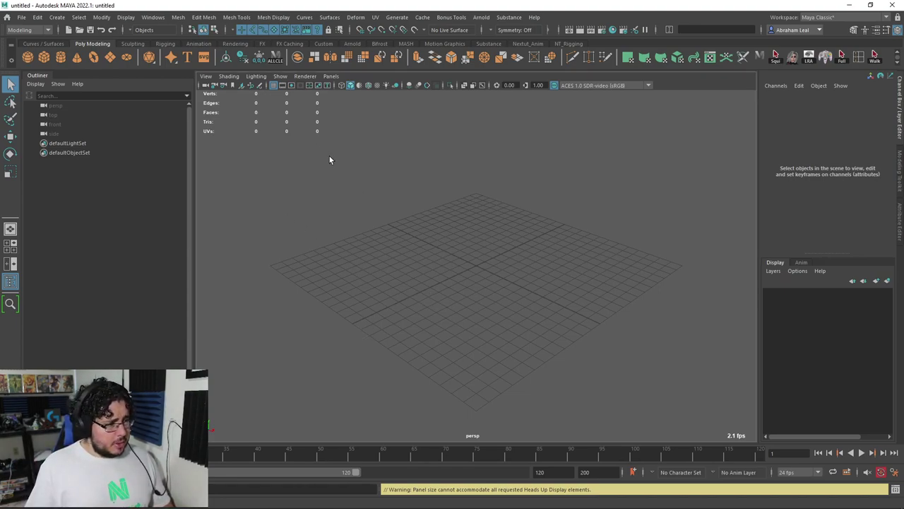
# - Open Set Project, select the Nextut_Live folder, dismiss the dialog, and return to Photoshop
pyautogui.click(21, 17)
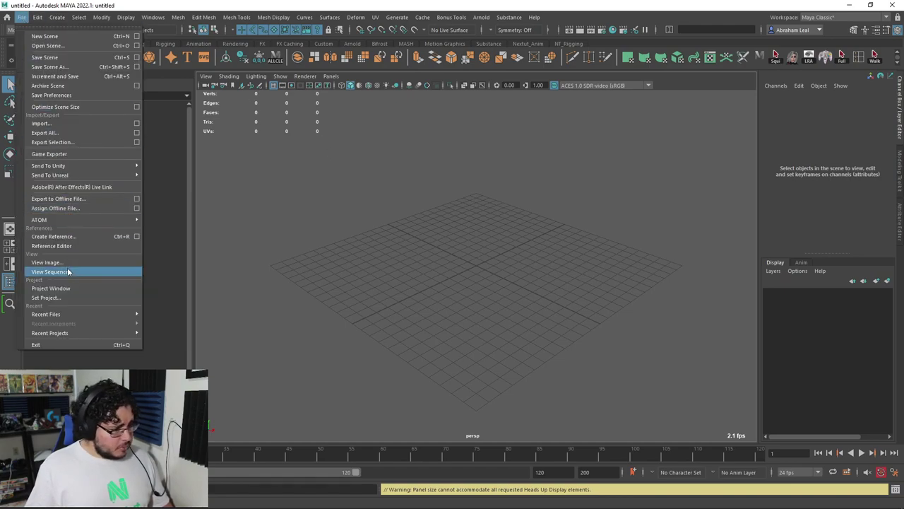
pyautogui.click(68, 296)
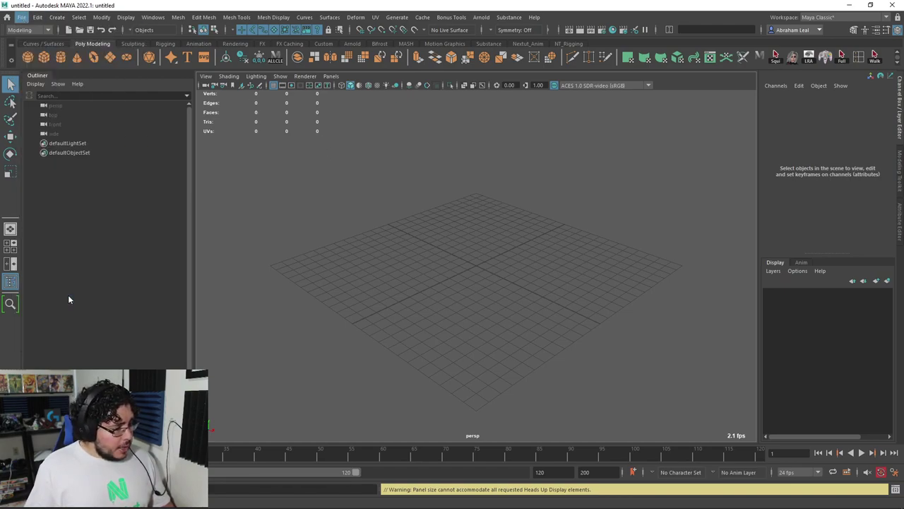
pyautogui.press('BackSpace')
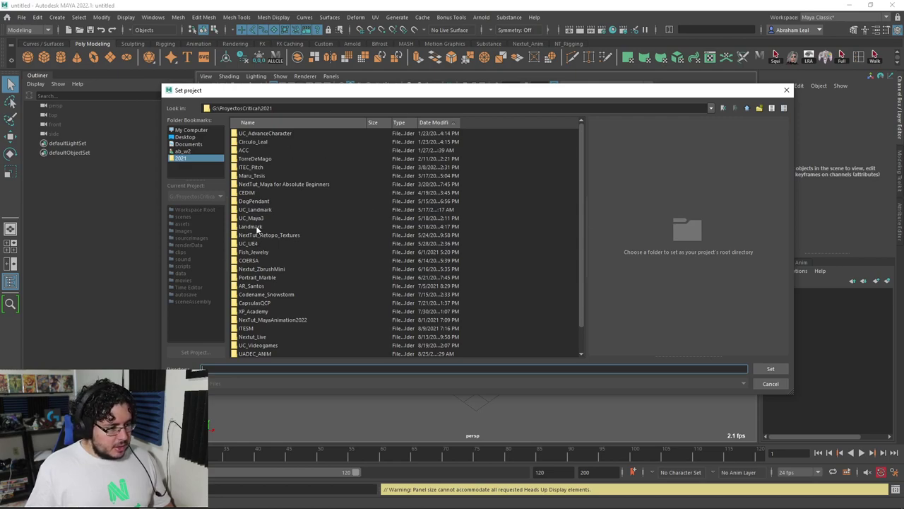
pyautogui.click(260, 313)
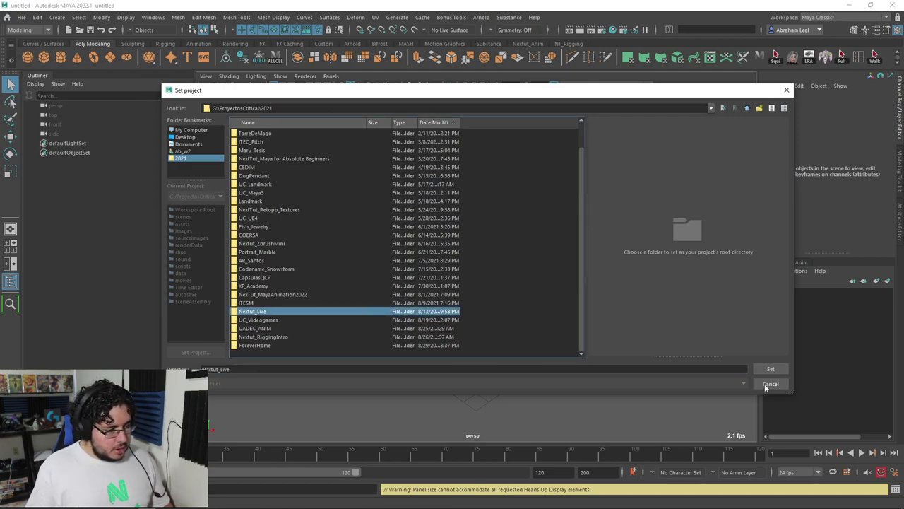
pyautogui.click(770, 369)
pyautogui.keyDown('alt'); pyautogui.moveTo(452, 233); pyautogui.dragTo(495, 225); pyautogui.keyUp('alt')
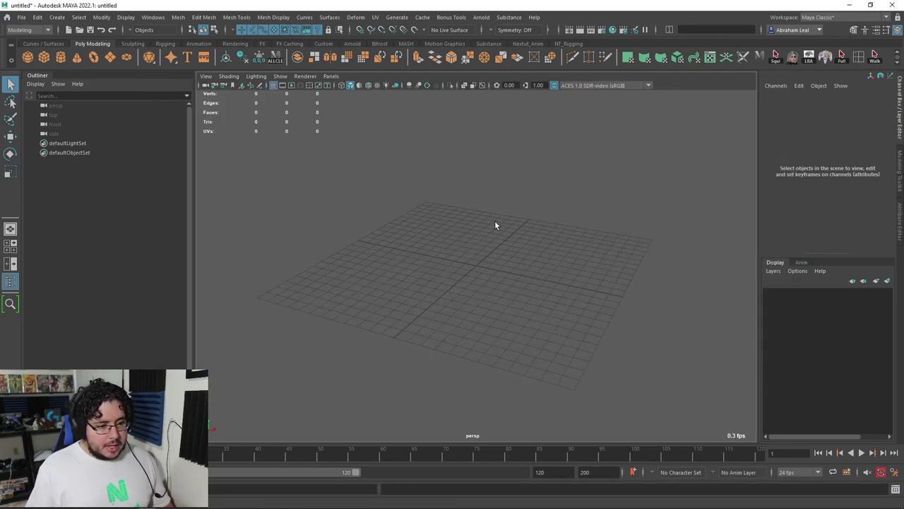
pyautogui.hotkey('alt', 'Tab')
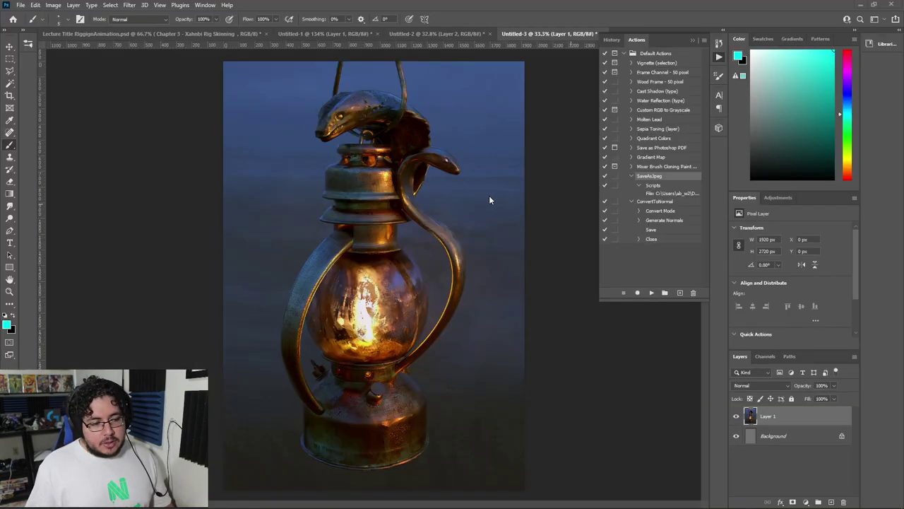
# - Sketch a cyan ellipse around the lantern base plus two crossing diagonal guide lines, then go to Maya
pyautogui.keyDown('alt'); pyautogui.scroll(3, 413, 277); pyautogui.keyUp('alt')
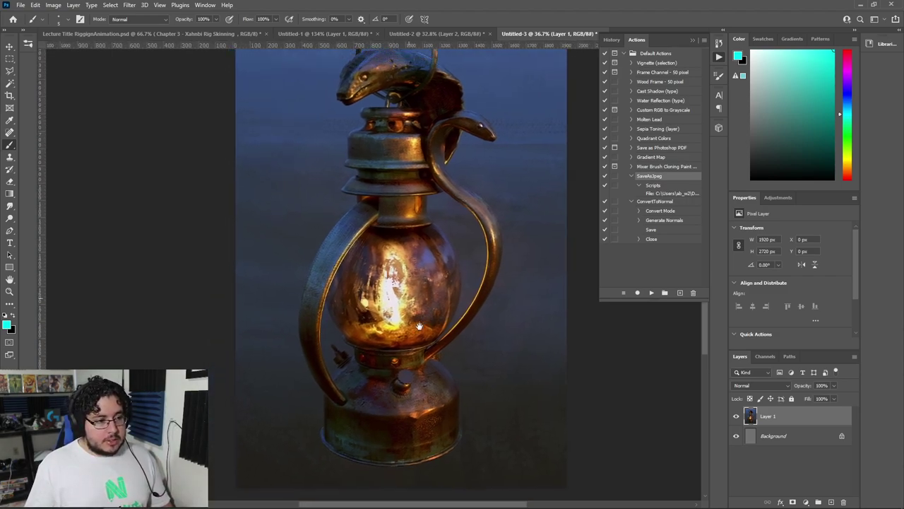
pyautogui.moveTo(327, 94); pyautogui.dragTo(390, 164)
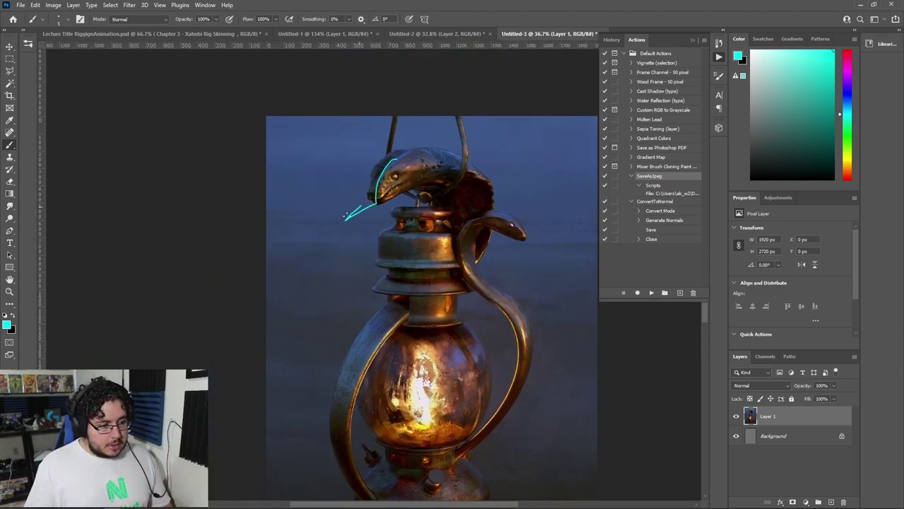
pyautogui.scroll(-1, 382, 318)
pyautogui.scroll(-2, 416, 411)
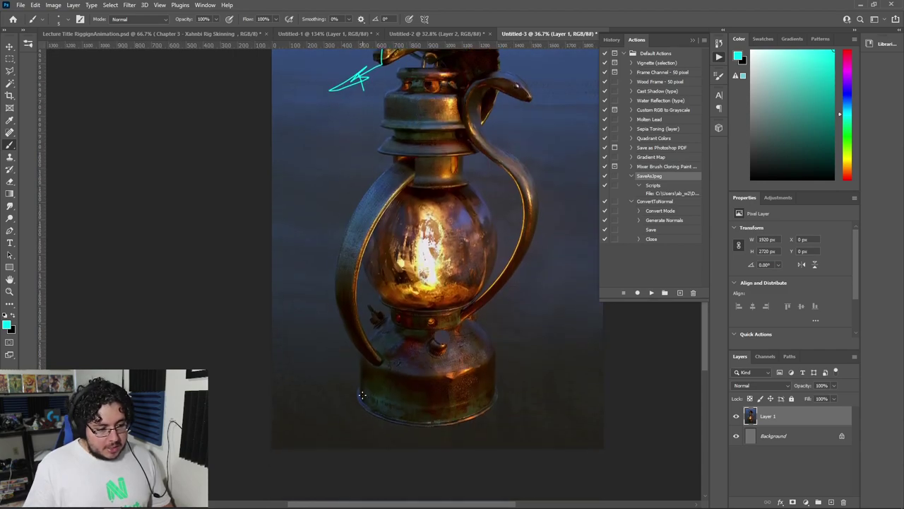
pyautogui.moveTo(446, 420); pyautogui.dragTo(459, 365)
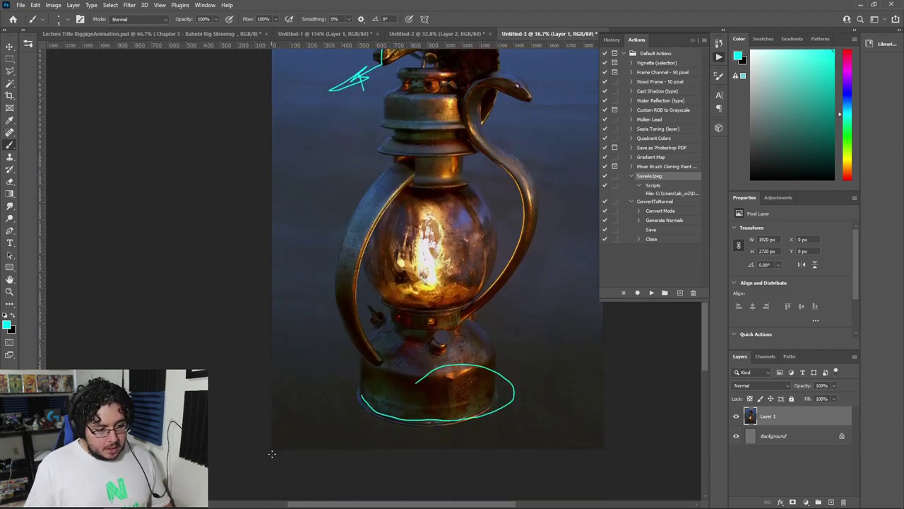
pyautogui.moveTo(550, 327); pyautogui.dragTo(282, 446)
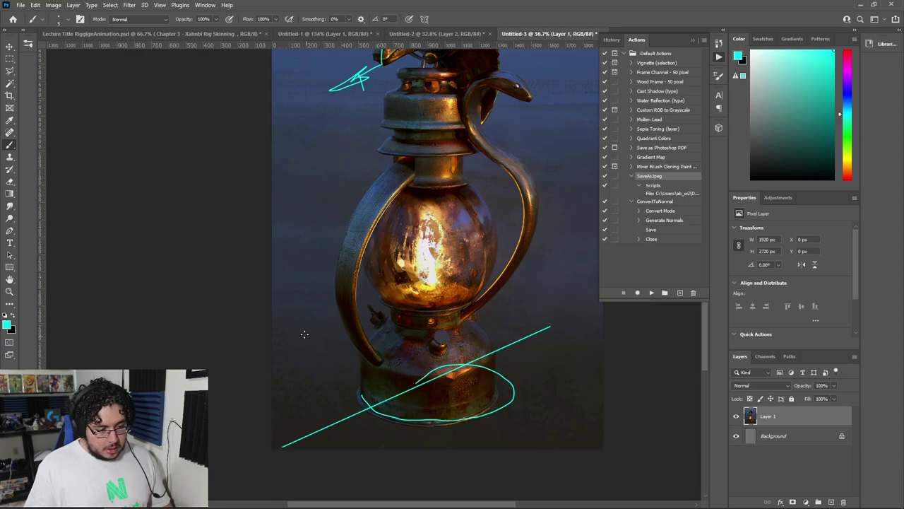
pyautogui.moveTo(303, 333); pyautogui.dragTo(586, 446)
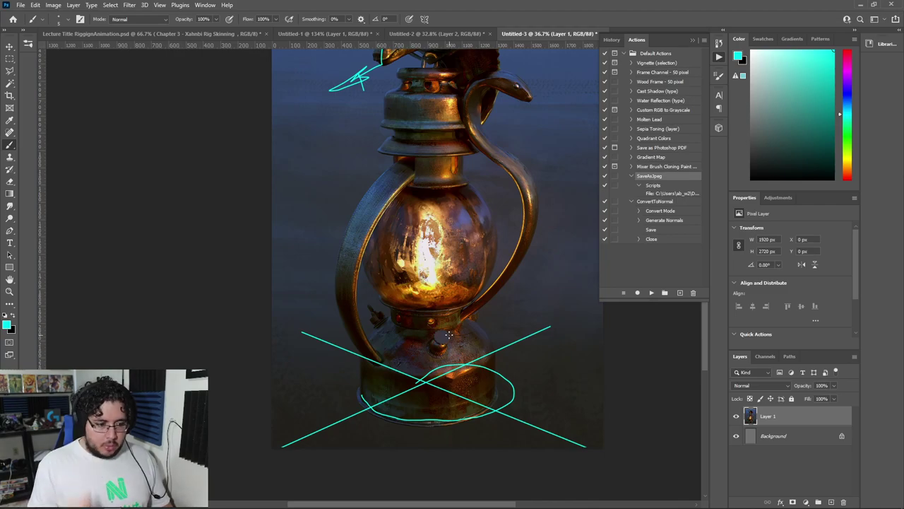
pyautogui.hotkey('alt', 'Tab')
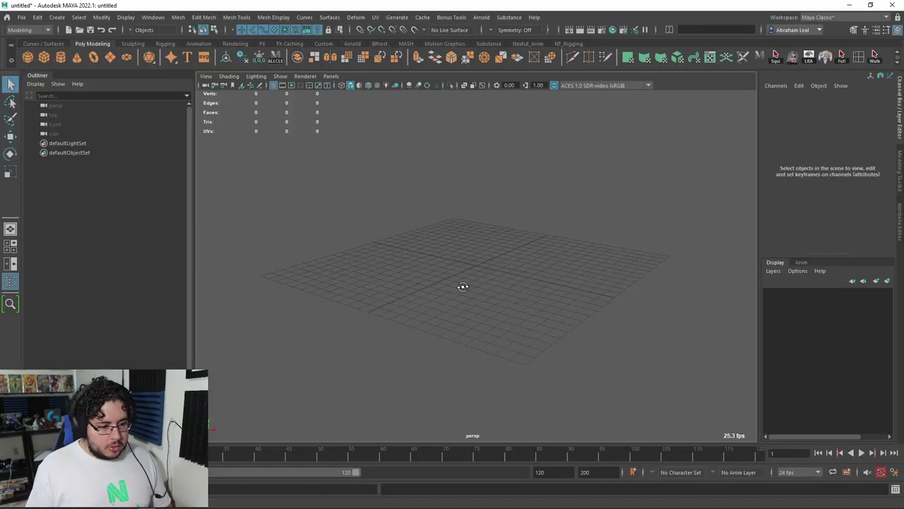
# - Create camera1 from the Rendering shelf and look through it in the viewport
pyautogui.click(236, 44)
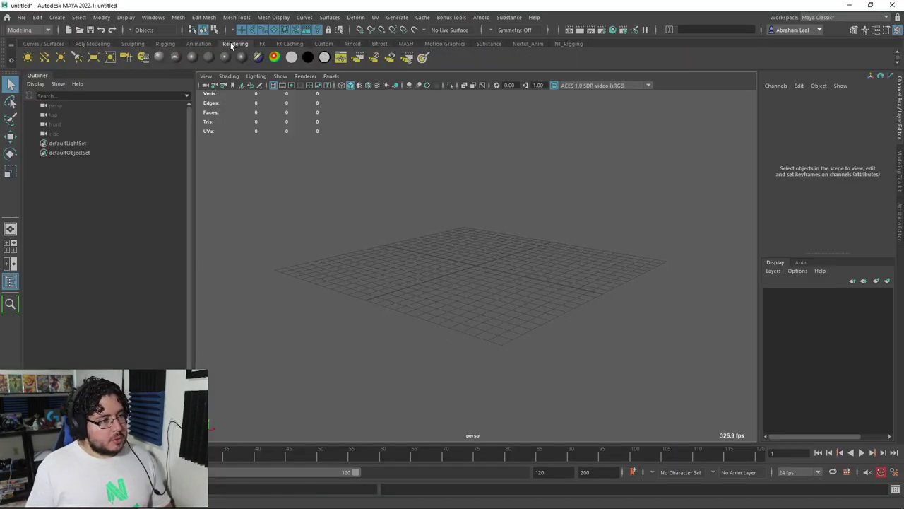
pyautogui.click(124, 57)
pyautogui.click(330, 76)
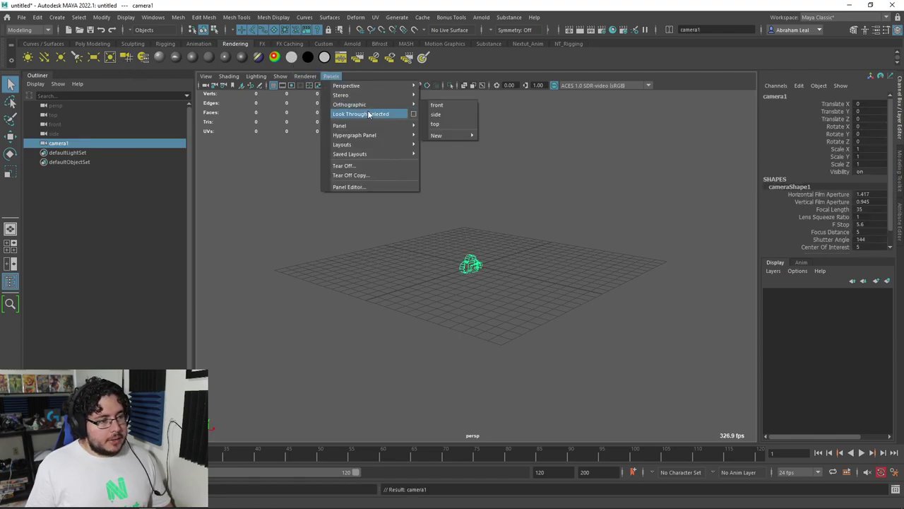
pyautogui.click(369, 115)
pyautogui.scroll(-10, 501, 233)
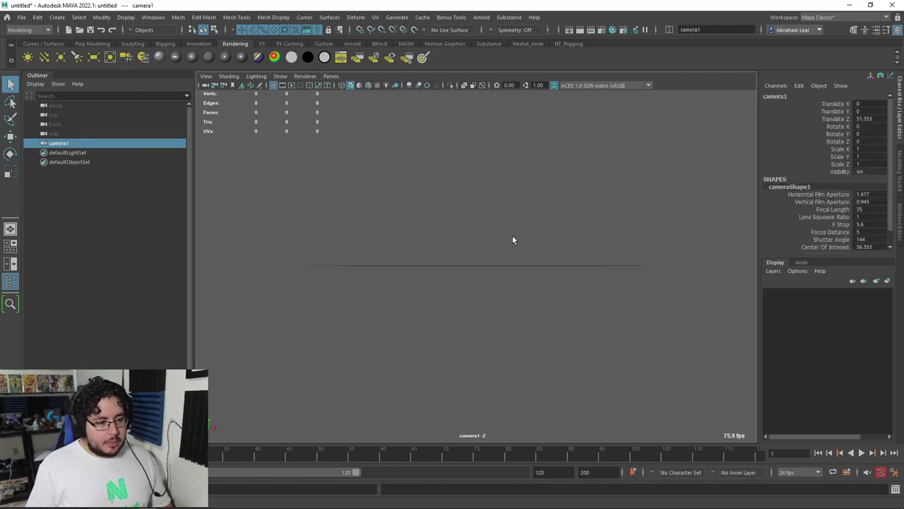
pyautogui.moveTo(512, 235)
pyautogui.keyDown('alt'); pyautogui.mouseDown()
pyautogui.moveTo(420, 243)
pyautogui.moveTo(464, 288)
pyautogui.moveTo(419, 276)
pyautogui.moveTo(488, 306)
pyautogui.moveTo(474, 285)
pyautogui.mouseUp(); pyautogui.keyUp('alt')
# - Import OilLamp.jpg as camera1's image plane
pyautogui.click(209, 77)
pyautogui.moveTo(224, 286)
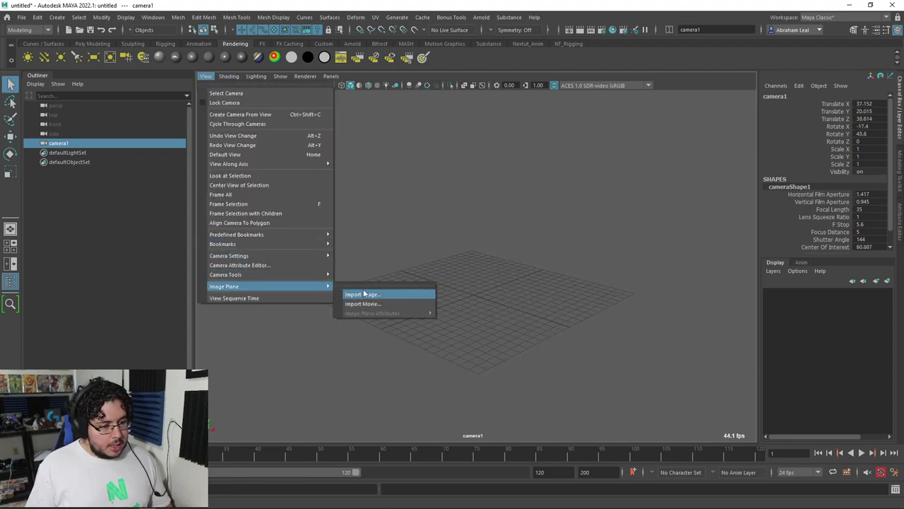
pyautogui.click(362, 294)
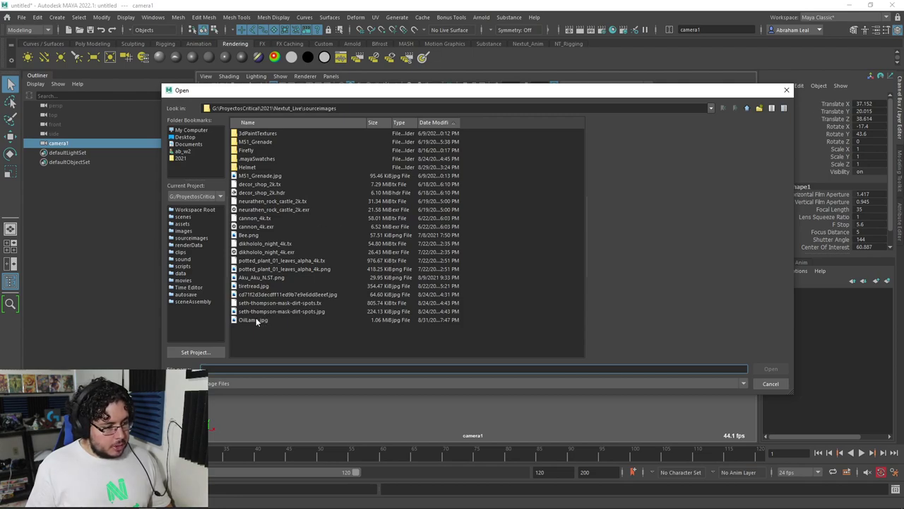
pyautogui.click(256, 320)
# - Load OilLamp.jpg as camera1's image plane, return to the perspective view and select camera1
pyautogui.click(770, 368)
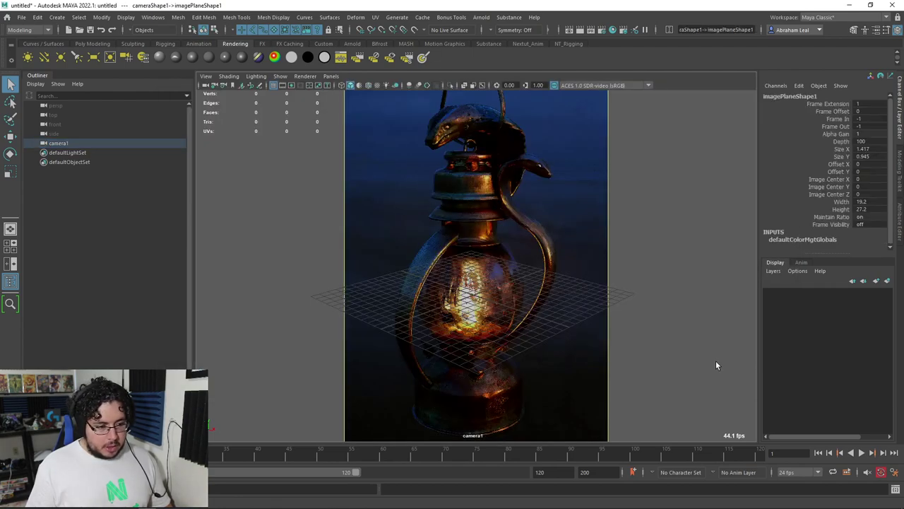
pyautogui.press('space')
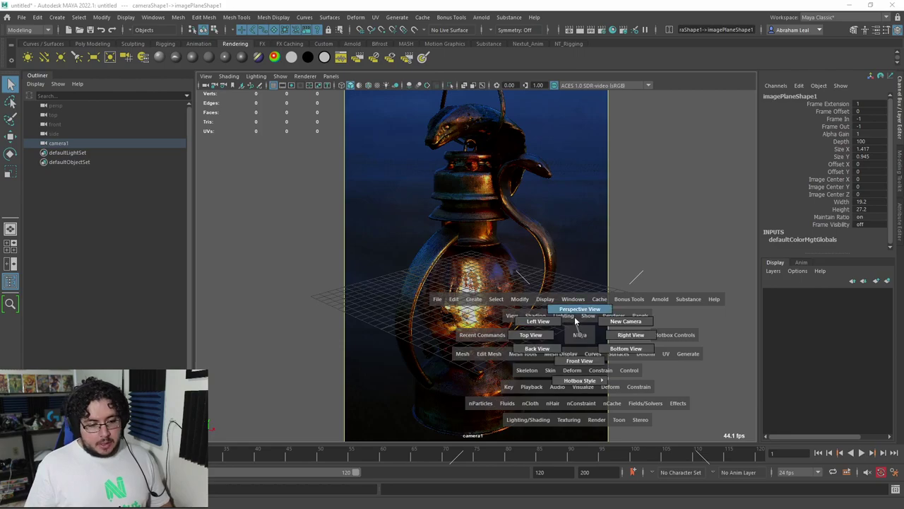
pyautogui.moveTo(574, 322)
pyautogui.mouseDown()
pyautogui.moveTo(520, 315)
pyautogui.moveTo(644, 216)
pyautogui.mouseUp()
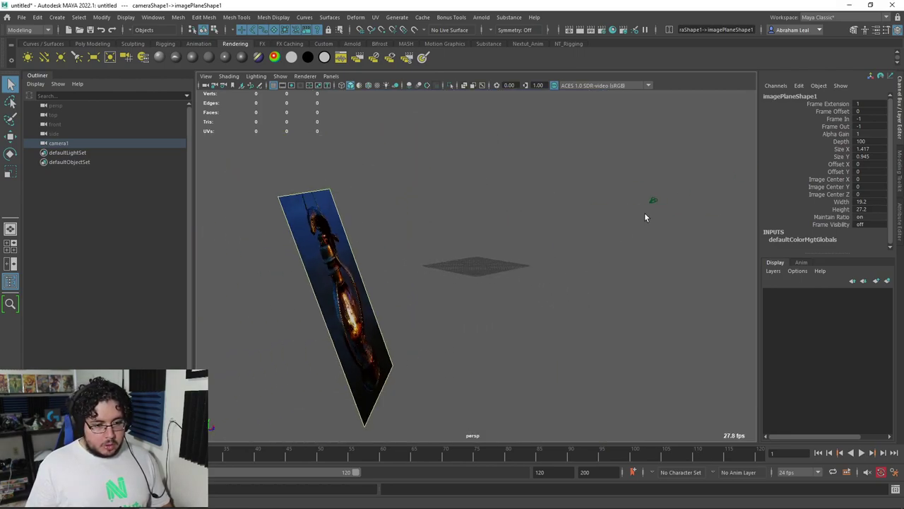
pyautogui.press('Up')
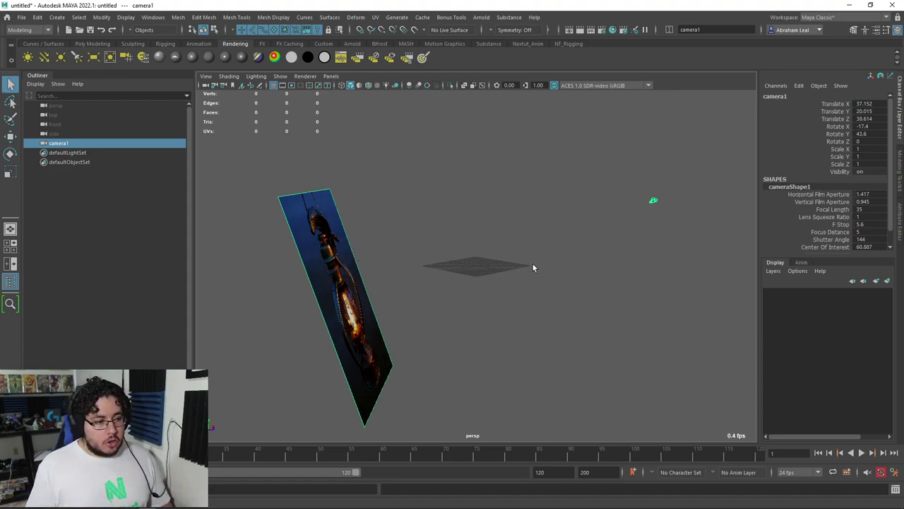
# - Nudge camera1 and its image plane slightly and orbit to face the plane squarely
pyautogui.moveTo(532, 267)
pyautogui.keyDown('alt'); pyautogui.mouseDown()
pyautogui.moveTo(603, 258)
pyautogui.moveTo(615, 277)
pyautogui.moveTo(598, 176)
pyautogui.moveTo(430, 243)
pyautogui.moveTo(569, 245)
pyautogui.moveTo(602, 204)
pyautogui.moveTo(559, 259)
pyautogui.moveTo(662, 209)
pyautogui.mouseUp(); pyautogui.keyUp('alt')
pyautogui.press('w')
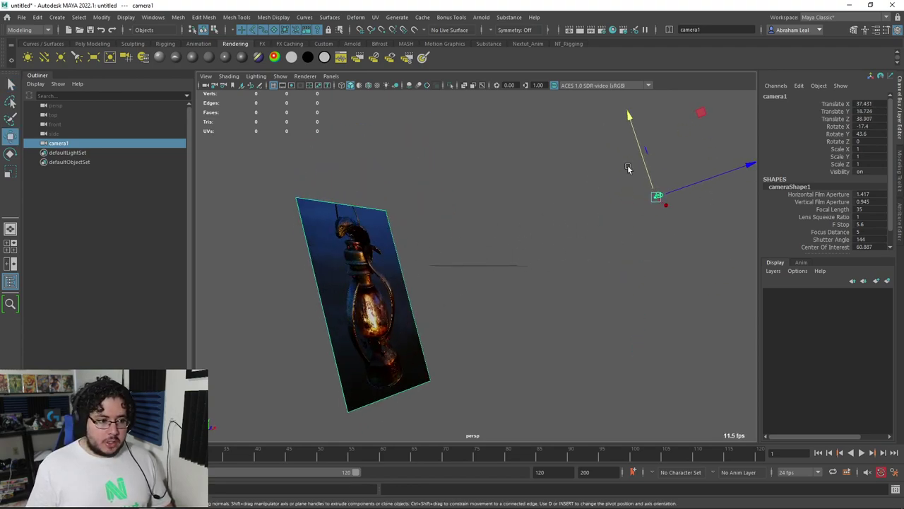
pyautogui.moveTo(513, 200); pyautogui.dragTo(513, 199, button='middle')
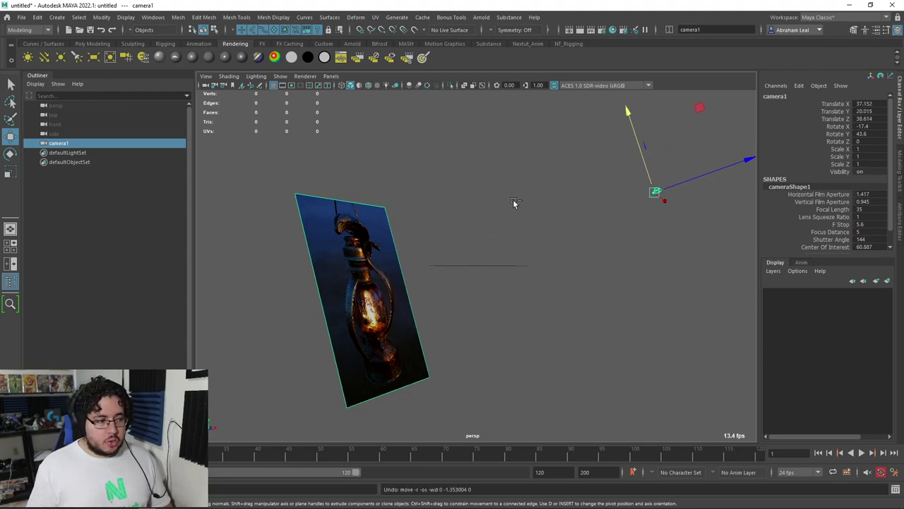
pyautogui.keyDown('alt'); pyautogui.moveTo(451, 201); pyautogui.dragTo(607, 260); pyautogui.keyUp('alt')
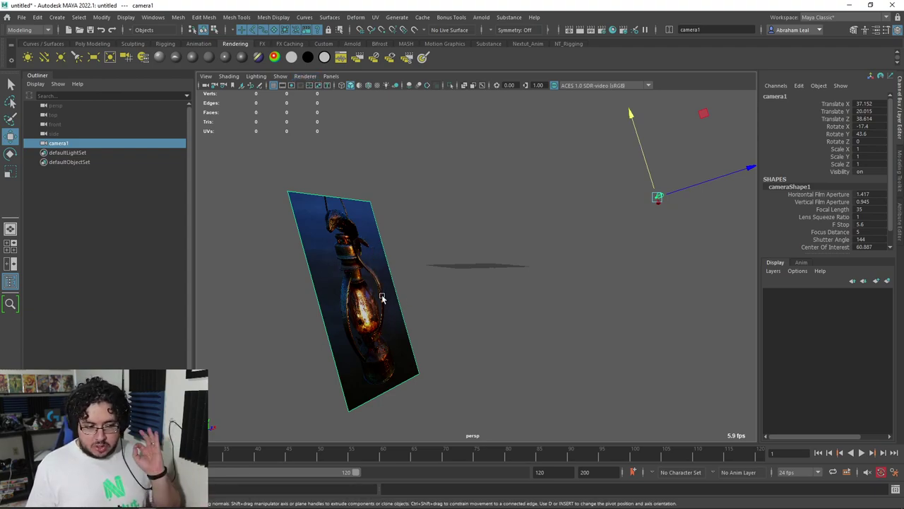
pyautogui.moveTo(383, 201)
pyautogui.keyDown('alt'); pyautogui.mouseDown()
pyautogui.moveTo(373, 232)
pyautogui.moveTo(433, 259)
pyautogui.mouseUp(); pyautogui.keyUp('alt')
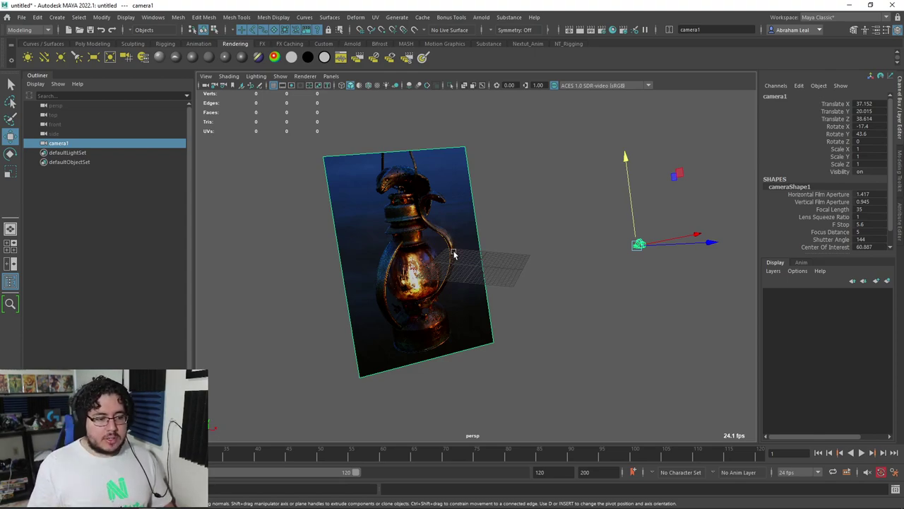
pyautogui.click(330, 76)
# - Look through camera1 again and open cameraShape1's attributes
pyautogui.click(355, 115)
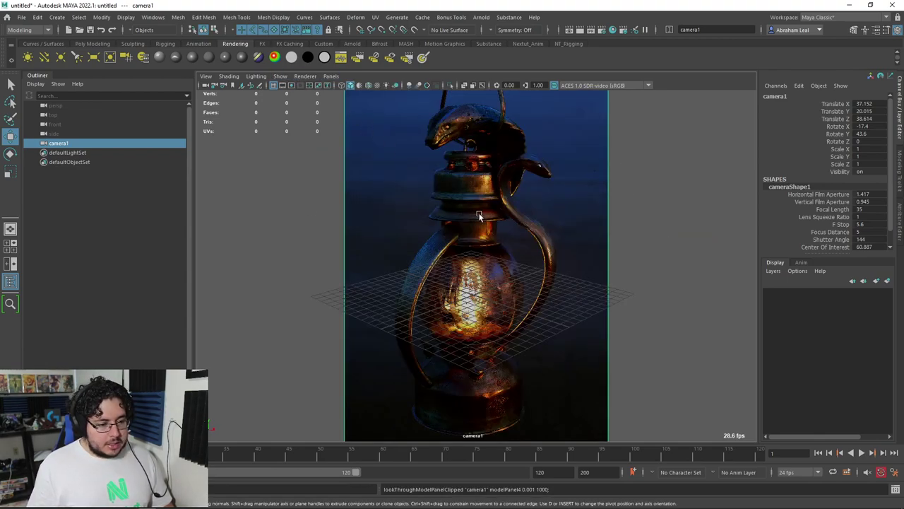
pyautogui.keyDown('alt'); pyautogui.moveTo(479, 216); pyautogui.dragTo(477, 230); pyautogui.keyUp('alt')
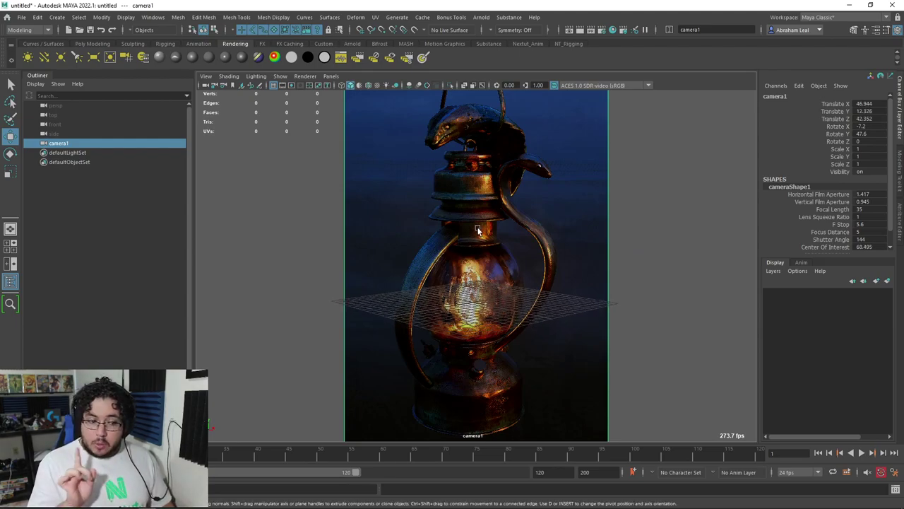
pyautogui.press('Down')
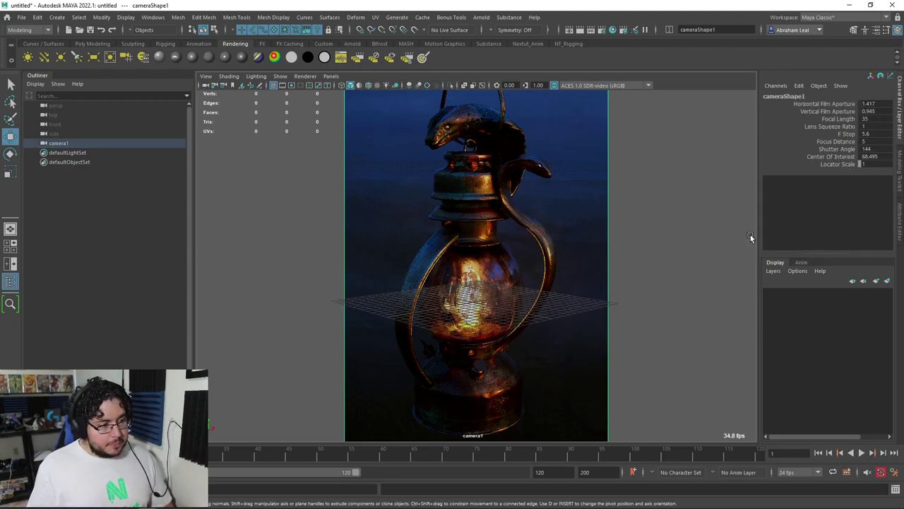
pyautogui.hotkey('ctrl', 'a')
pyautogui.scroll(-3, 738, 314)
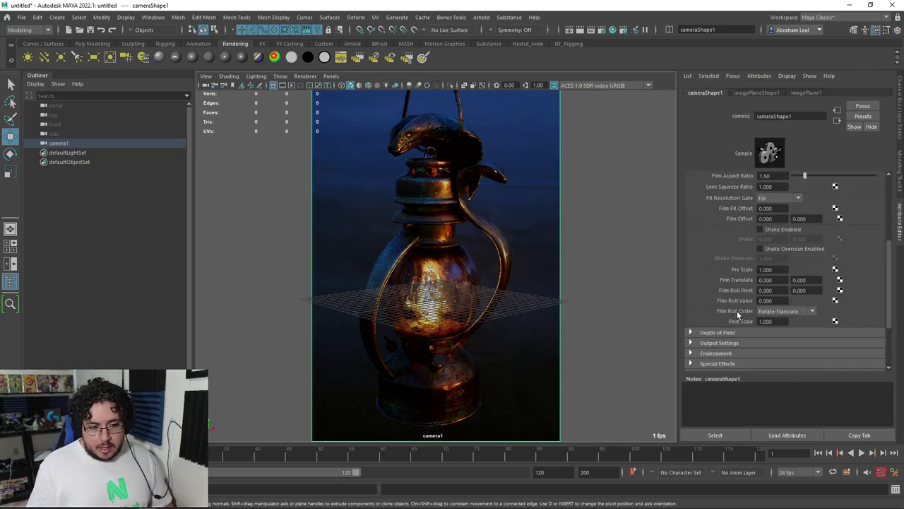
pyautogui.scroll(-3, 739, 314)
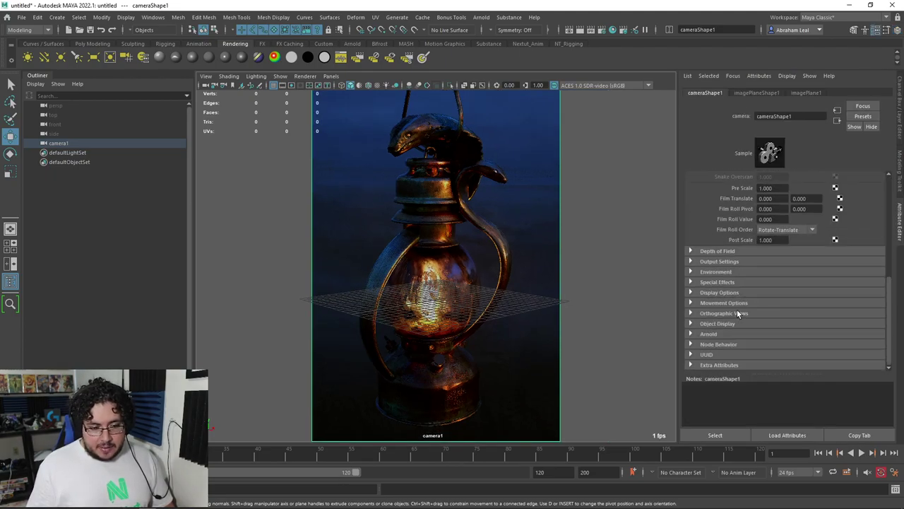
# - Set camera1's Overscan to 1.3 under Display Options
pyautogui.click(696, 324)
pyautogui.scroll(-3, 697, 339)
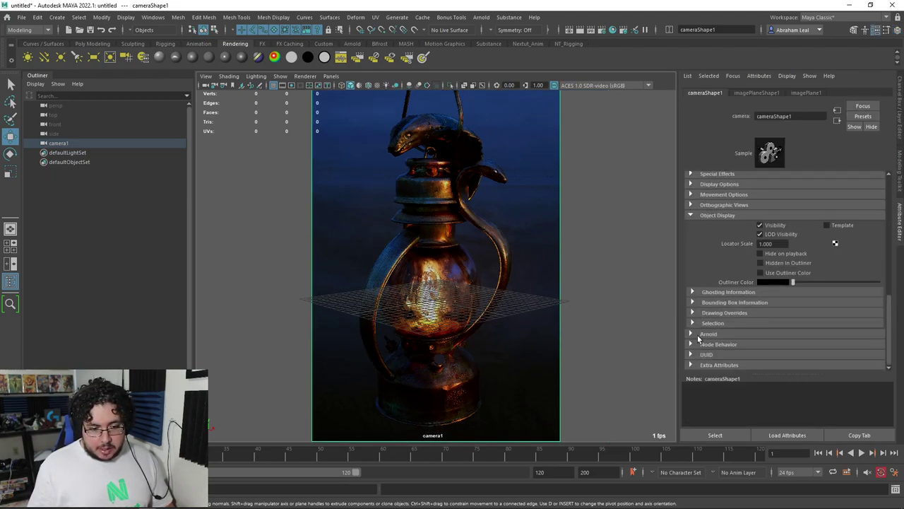
pyautogui.click(692, 184)
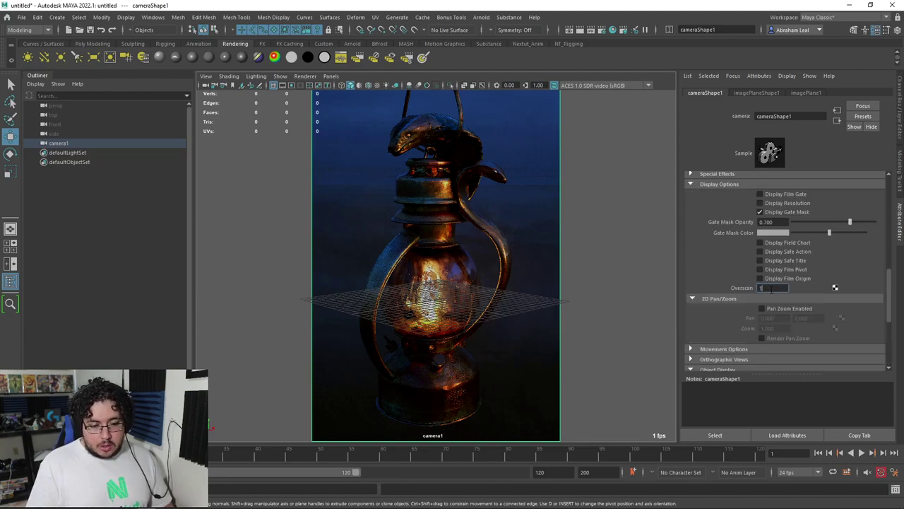
pyautogui.write('.3')
pyautogui.press('Return')
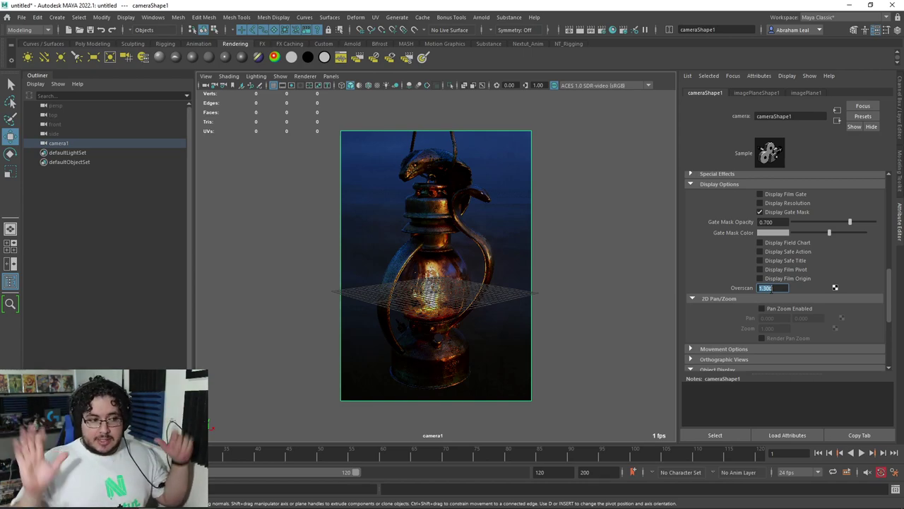
# - Toggle the resolution gate on and off, keeping overscan at 1.300, then deselect the camera
pyautogui.click(291, 85)
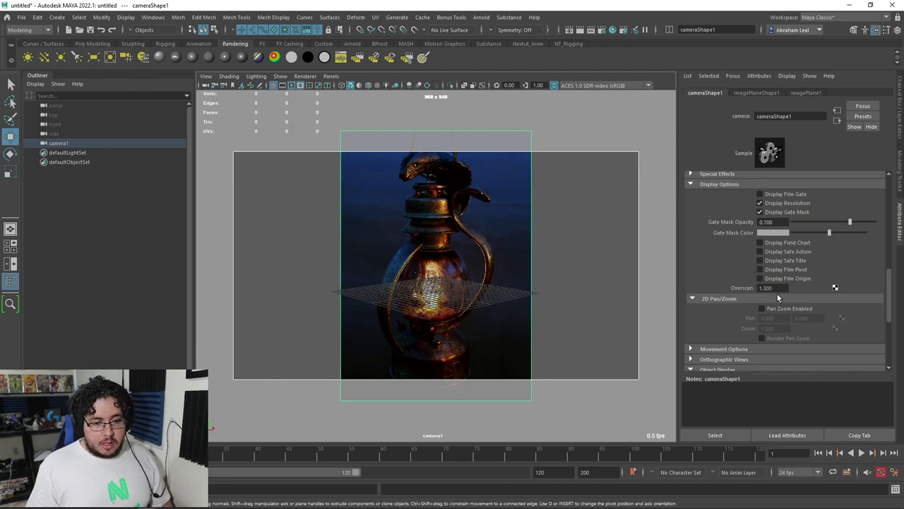
pyautogui.write('1')
pyautogui.press('Return')
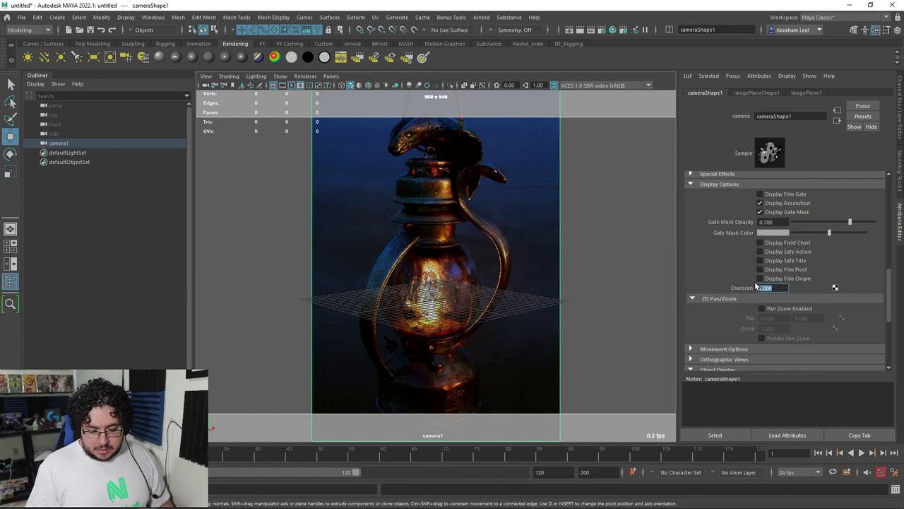
pyautogui.write('1.3')
pyautogui.press('Return')
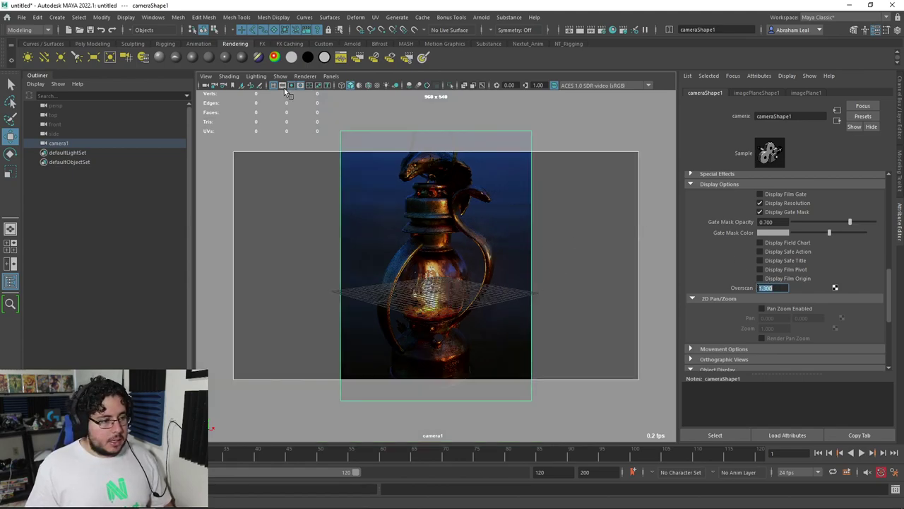
pyautogui.click(291, 85)
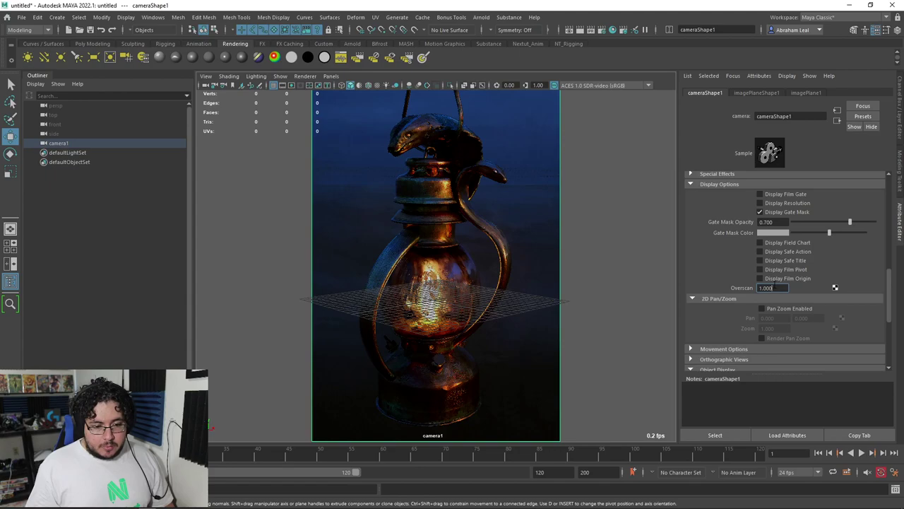
pyautogui.write('1.3')
pyautogui.press('Return')
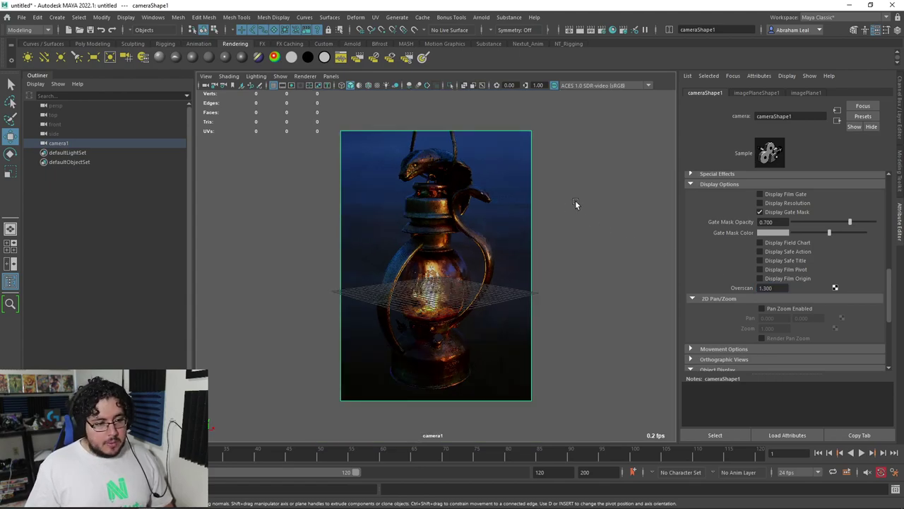
pyautogui.click(583, 240)
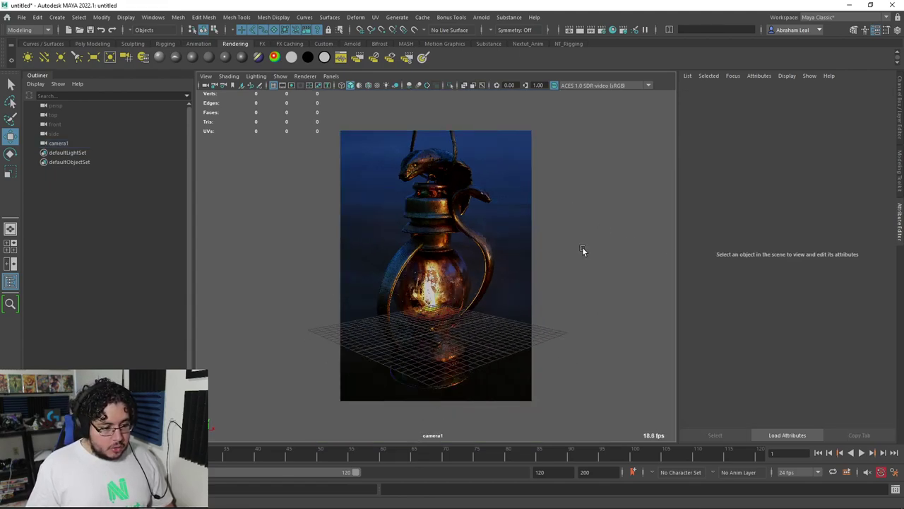
# - Create a polygon cylinder, scale it up and raise it onto the grid
pyautogui.moveTo(583, 250)
pyautogui.keyDown('alt'); pyautogui.mouseDown()
pyautogui.moveTo(577, 224)
pyautogui.moveTo(375, 153)
pyautogui.mouseUp(); pyautogui.keyUp('alt')
pyautogui.click(93, 44)
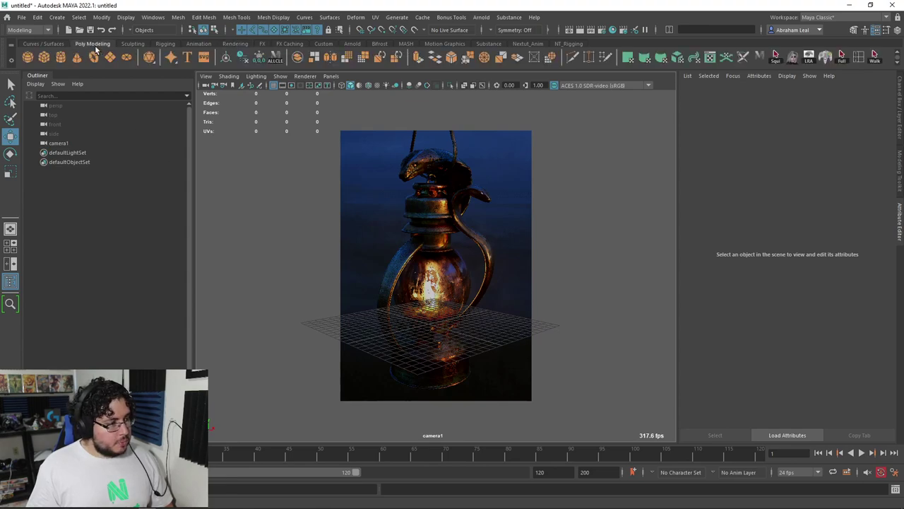
pyautogui.click(60, 57)
pyautogui.moveTo(430, 322)
pyautogui.mouseDown()
pyautogui.moveTo(445, 305)
pyautogui.moveTo(438, 337)
pyautogui.mouseUp()
pyautogui.press('w')
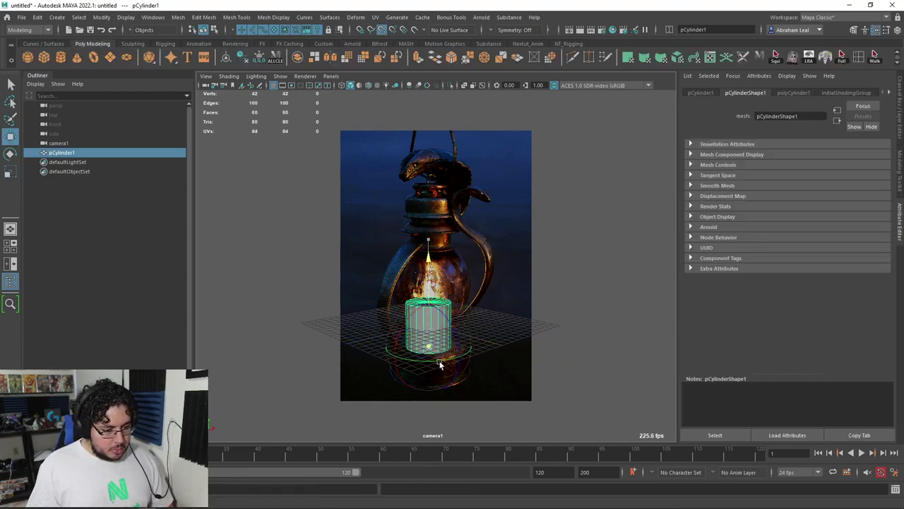
pyautogui.moveTo(432, 282)
pyautogui.mouseDown()
pyautogui.moveTo(427, 327)
pyautogui.moveTo(506, 336)
pyautogui.mouseUp()
# - Switch to wireframe, hide the grid, and scale the cylinder wider and taller to match the lantern
pyautogui.press('r')
pyautogui.press('4')
pyautogui.keyDown('alt'); pyautogui.moveTo(506, 339); pyautogui.dragTo(516, 323, button='middle'); pyautogui.keyUp('alt')
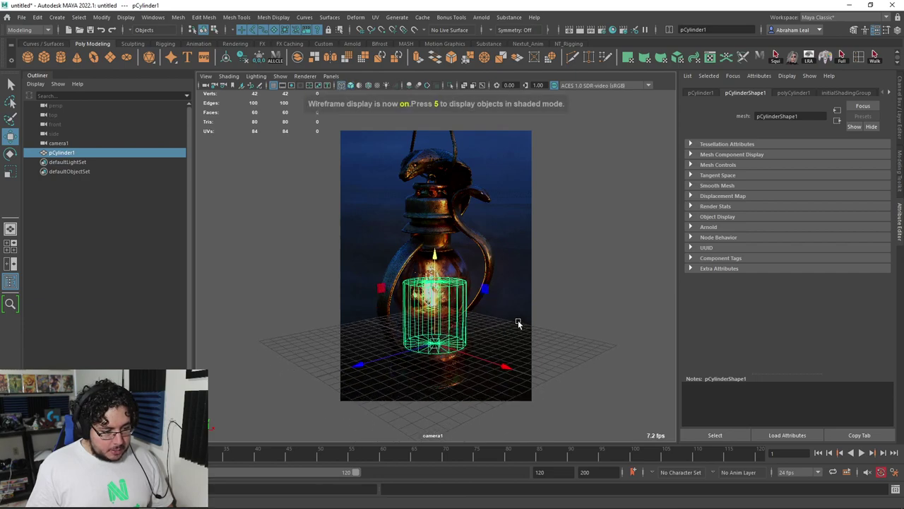
pyautogui.click(273, 86)
pyautogui.moveTo(434, 345)
pyautogui.mouseDown()
pyautogui.moveTo(434, 314)
pyautogui.moveTo(438, 329)
pyautogui.moveTo(446, 321)
pyautogui.mouseUp()
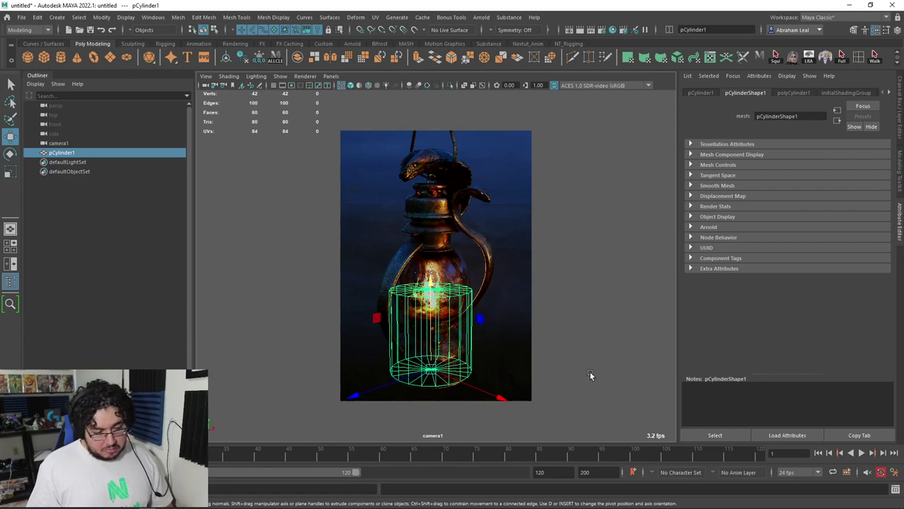
# - Set camera1's Overscan to 1.1
pyautogui.click(205, 85)
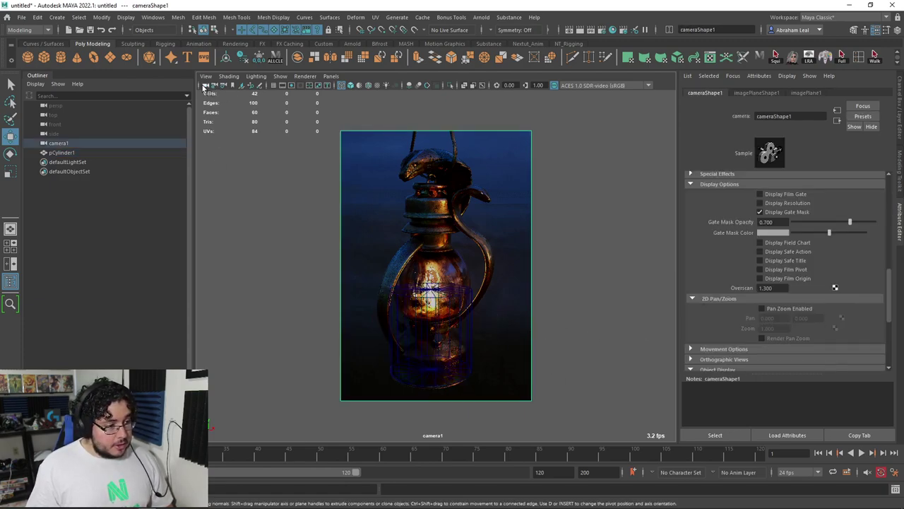
pyautogui.write('1.1')
pyautogui.press('Return')
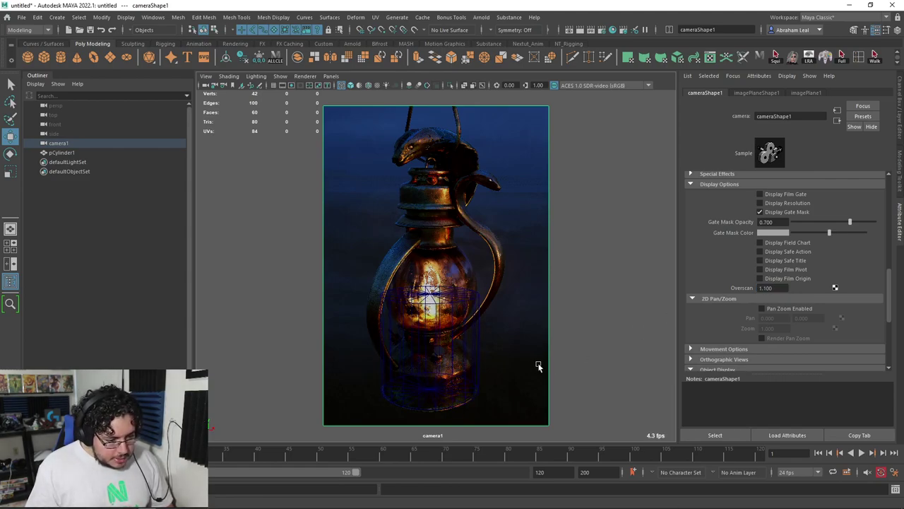
# - Lower the cylinder's top vertices to make a squat disc, then return to shaded view
pyautogui.click(435, 302)
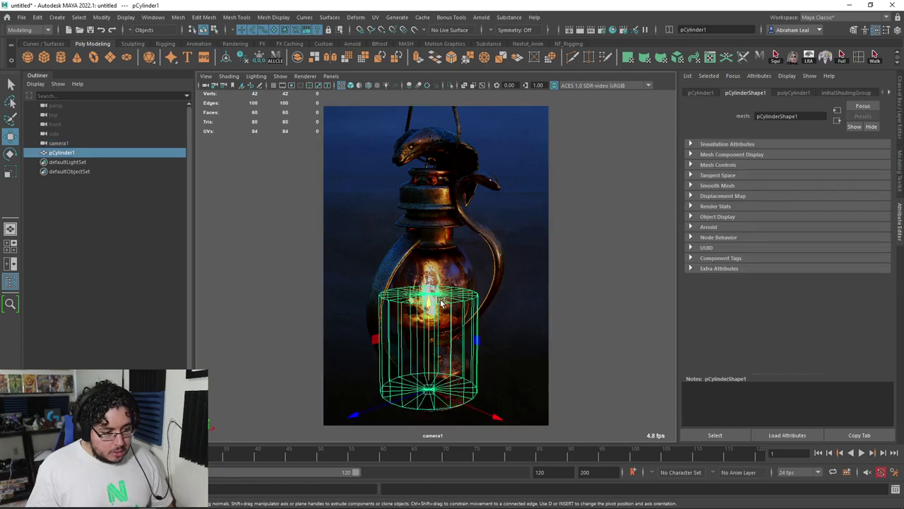
pyautogui.moveTo(434, 282); pyautogui.dragTo(517, 236, button='right')
pyautogui.moveTo(516, 235); pyautogui.dragTo(389, 315)
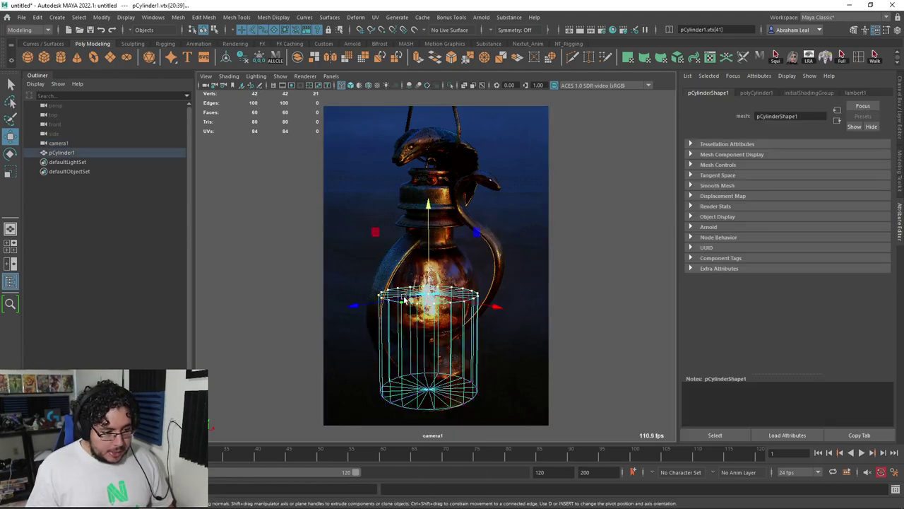
pyautogui.moveTo(425, 208); pyautogui.dragTo(426, 275)
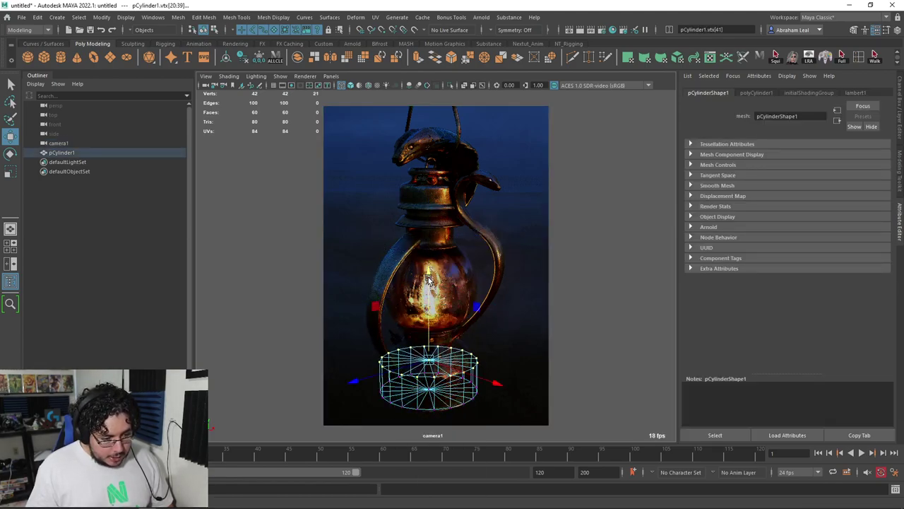
pyautogui.press('5')
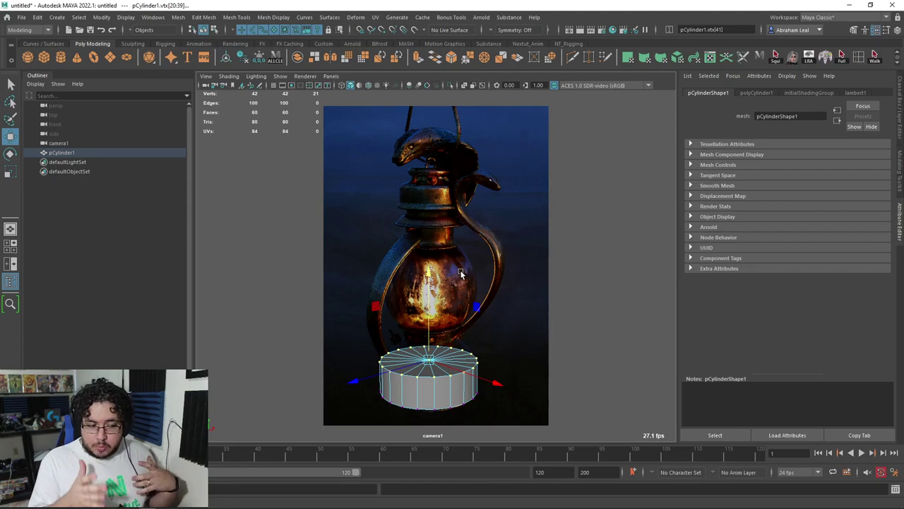
# - Switch the view to the free perspective camera and select camera1
pyautogui.click(548, 280)
pyautogui.press('space')
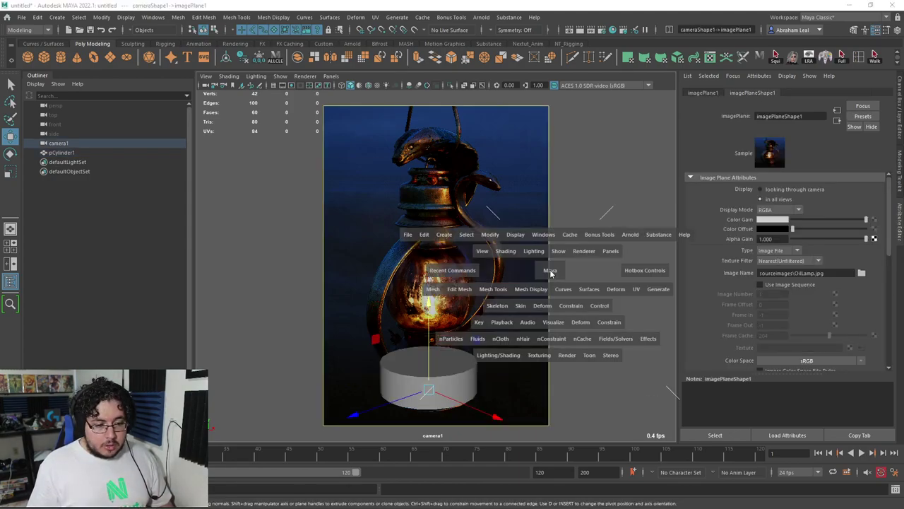
pyautogui.moveTo(550, 269)
pyautogui.mouseDown()
pyautogui.moveTo(520, 284)
pyautogui.moveTo(561, 282)
pyautogui.moveTo(575, 312)
pyautogui.moveTo(611, 332)
pyautogui.moveTo(495, 283)
pyautogui.moveTo(456, 294)
pyautogui.mouseUp()
pyautogui.keyDown('alt'); pyautogui.moveTo(523, 286); pyautogui.dragTo(562, 258); pyautogui.keyUp('alt')
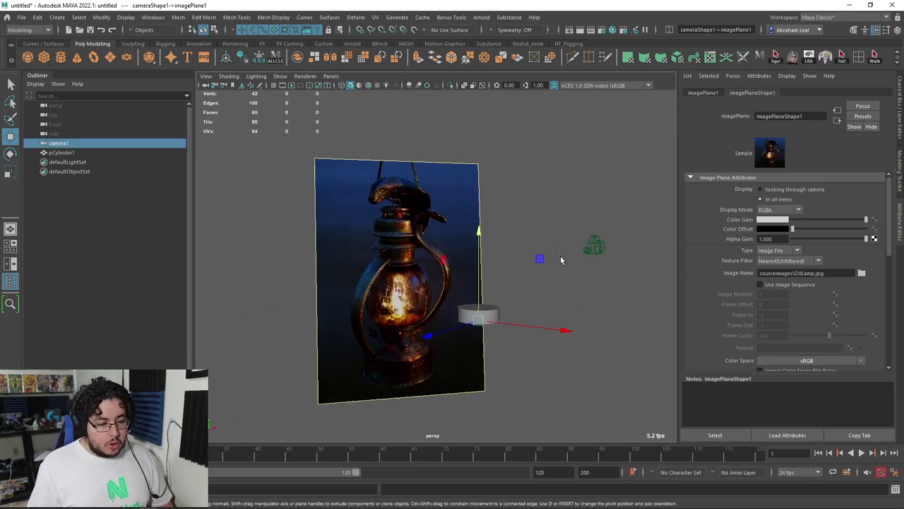
pyautogui.click(644, 247)
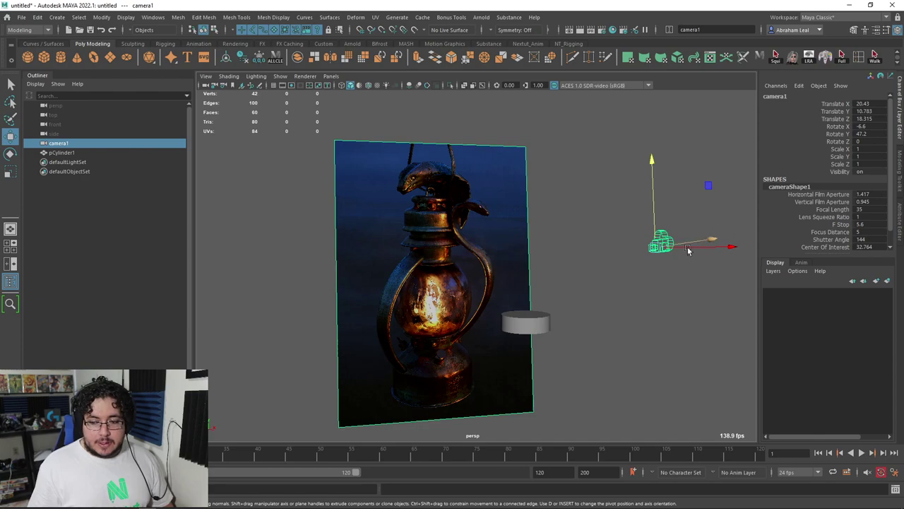
# - Break the connections on camera1's translate and rotate channels
pyautogui.moveTo(834, 104); pyautogui.dragTo(834, 142)
pyautogui.rightClick(834, 146)
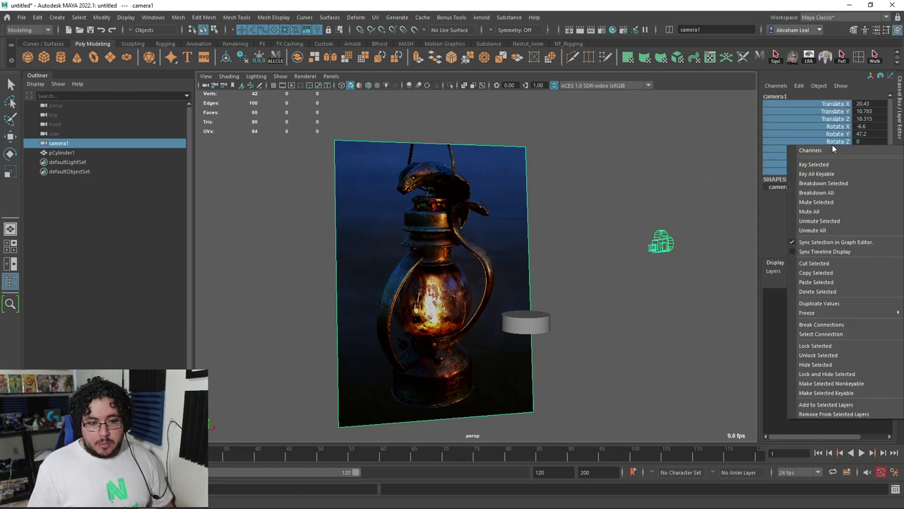
pyautogui.click(686, 302)
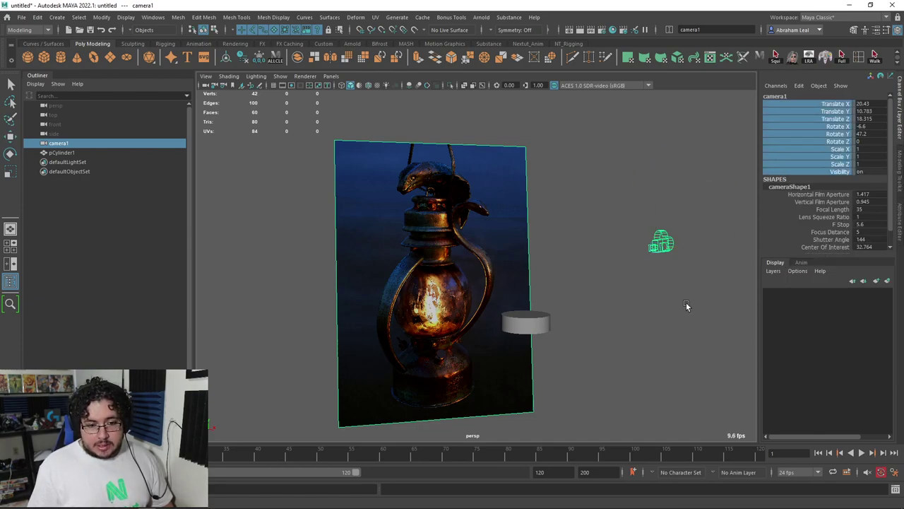
pyautogui.click(667, 243)
pyautogui.moveTo(658, 258)
pyautogui.keyDown('alt'); pyautogui.mouseDown()
pyautogui.moveTo(615, 287)
pyautogui.moveTo(488, 333)
pyautogui.moveTo(417, 288)
pyautogui.moveTo(539, 297)
pyautogui.mouseUp(); pyautogui.keyUp('alt')
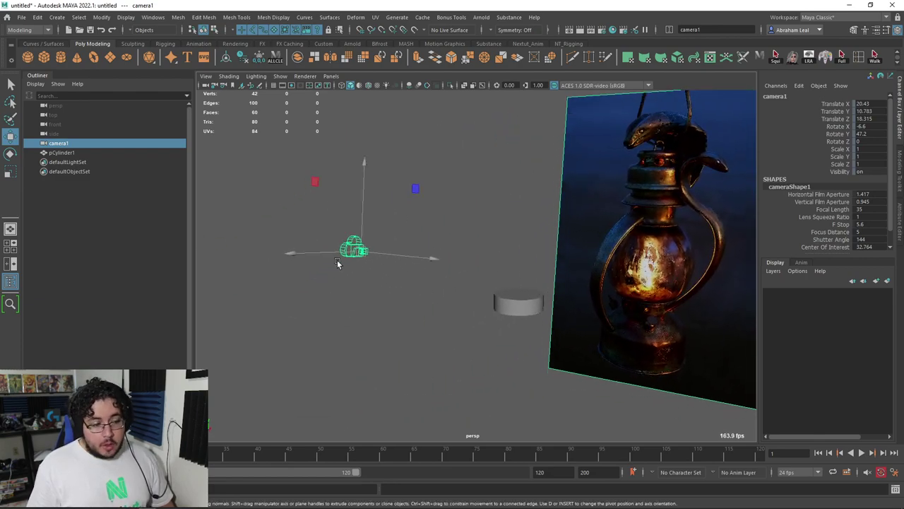
pyautogui.click(330, 76)
# - Look through camera1, tear off a floating copy of the view and move it left
pyautogui.click(344, 112)
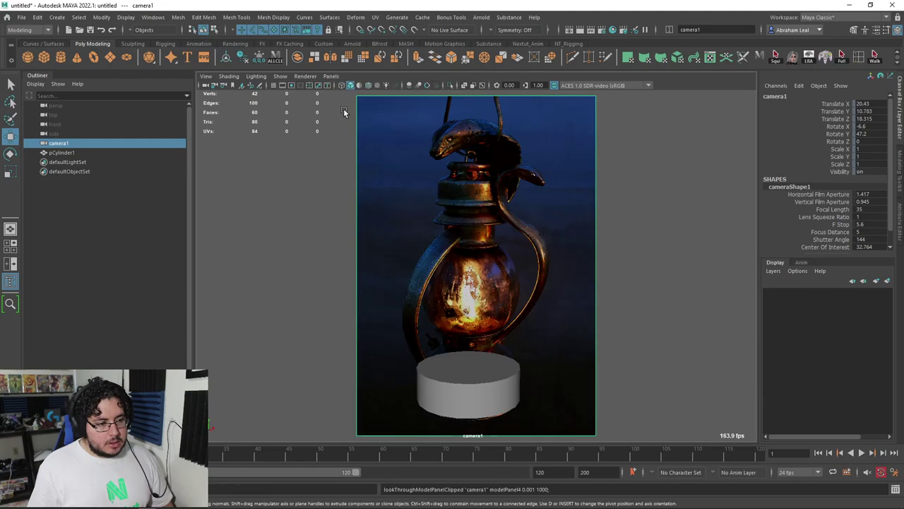
pyautogui.click(332, 75)
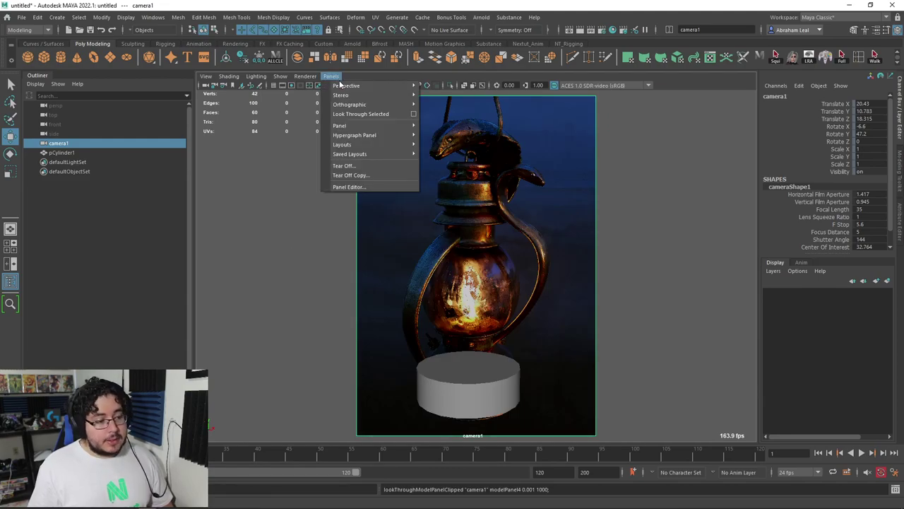
pyautogui.click(351, 175)
pyautogui.moveTo(417, 79)
pyautogui.mouseDown()
pyautogui.moveTo(258, 96)
pyautogui.moveTo(166, 83)
pyautogui.mouseUp()
# - Switch the main view to perspective, show the grid and dolly in on the cylinder
pyautogui.click(641, 297)
pyautogui.moveTo(641, 297)
pyautogui.mouseDown()
pyautogui.moveTo(641, 285)
pyautogui.moveTo(458, 280)
pyautogui.moveTo(501, 253)
pyautogui.mouseUp()
pyautogui.scroll(3, 485, 303)
pyautogui.moveTo(181, 81); pyautogui.dragTo(160, 132)
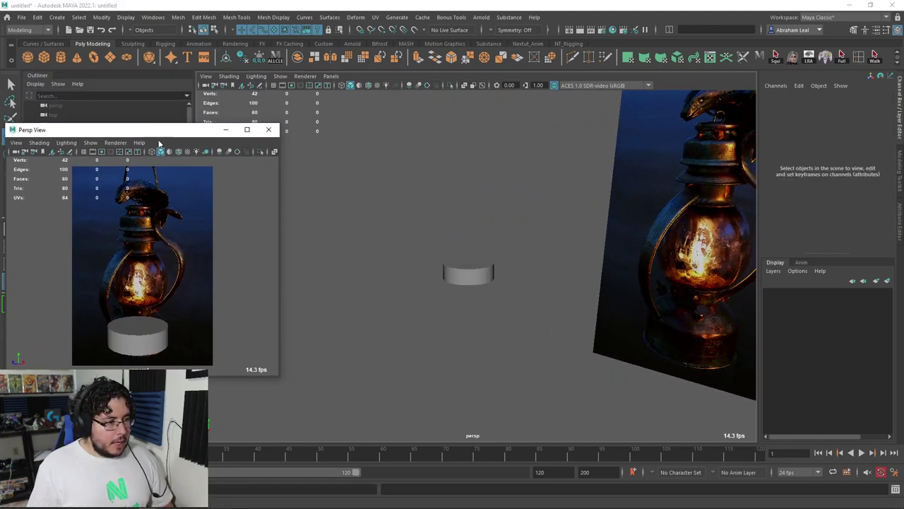
pyautogui.click(274, 85)
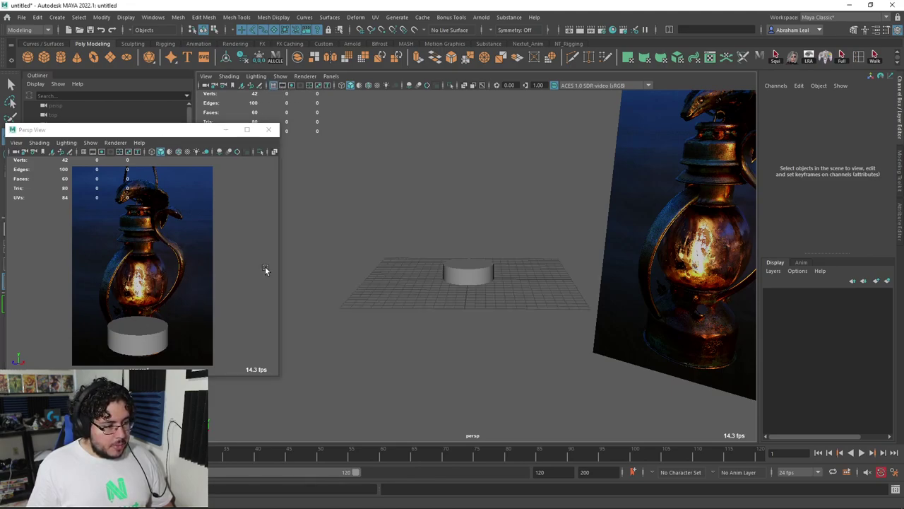
pyautogui.keyDown('alt'); pyautogui.moveTo(644, 273); pyautogui.dragTo(745, 352, button='right'); pyautogui.keyUp('alt')
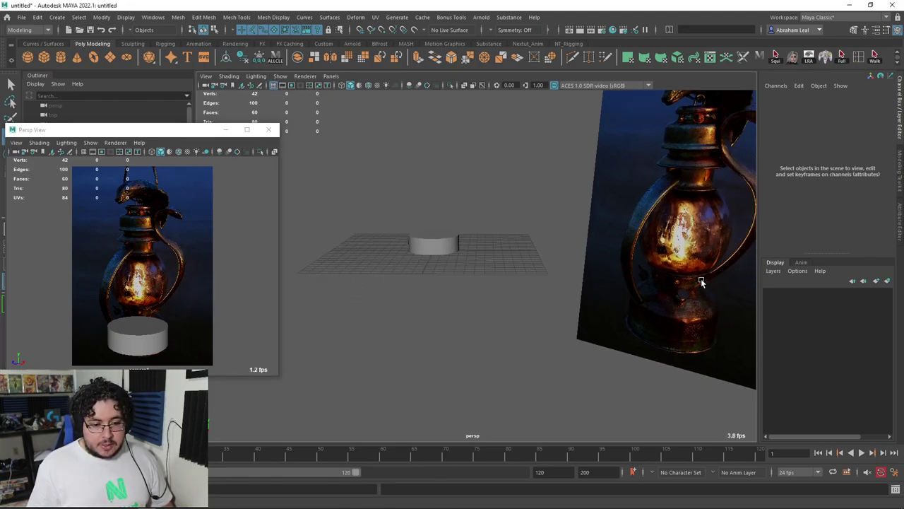
pyautogui.moveTo(606, 272)
pyautogui.keyDown('alt'); pyautogui.mouseDown()
pyautogui.moveTo(478, 245)
pyautogui.moveTo(468, 288)
pyautogui.moveTo(459, 264)
pyautogui.moveTo(395, 234)
pyautogui.moveTo(567, 268)
pyautogui.moveTo(426, 191)
pyautogui.mouseUp(); pyautogui.keyUp('alt')
pyautogui.keyDown('alt'); pyautogui.moveTo(426, 190); pyautogui.dragTo(627, 332, button='right'); pyautogui.keyUp('alt')
# - Bring Photoshop's lantern paintover forward and zoom in on it
pyautogui.hotkey('alt', 'Tab')
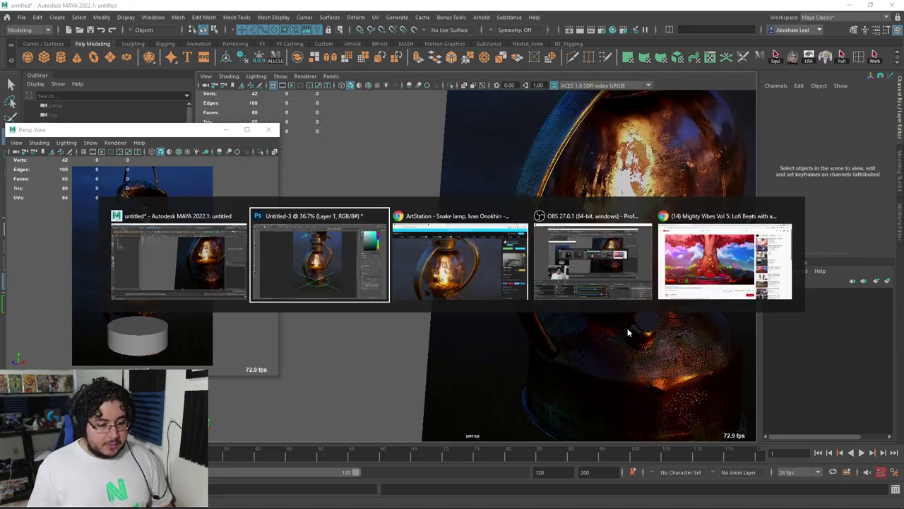
pyautogui.press('Tab')
pyautogui.hotkey('alt', 'Tab')
pyautogui.hotkey('alt', 'Tab')
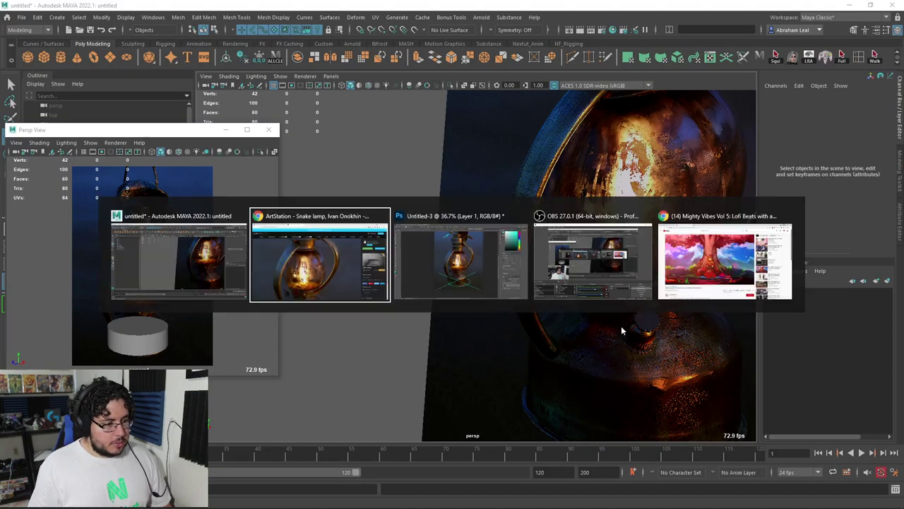
pyautogui.press('Tab')
pyautogui.press('Tab')
pyautogui.click(474, 274)
pyautogui.keyDown('alt'); pyautogui.scroll(3, 454, 167); pyautogui.keyUp('alt')
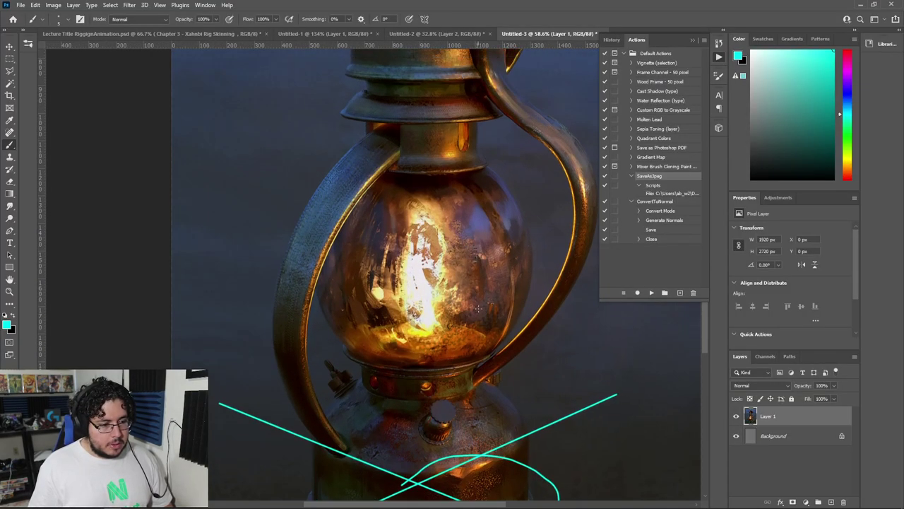
pyautogui.keyDown('alt'); pyautogui.scroll(2, 460, 270); pyautogui.keyUp('alt')
# - Set Maya's viewport colour space to Un-tone-mapped (sRGB), then return to Photoshop
pyautogui.hotkey('alt', 'Tab')
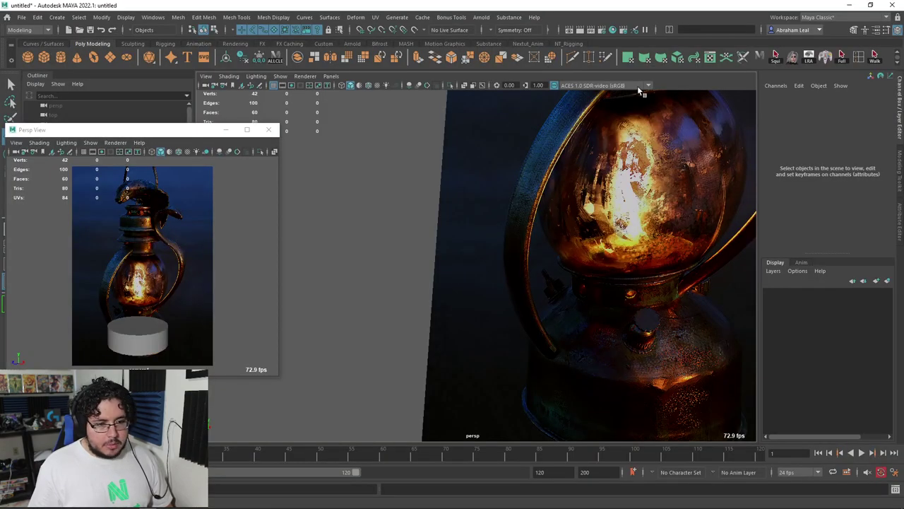
pyautogui.click(642, 86)
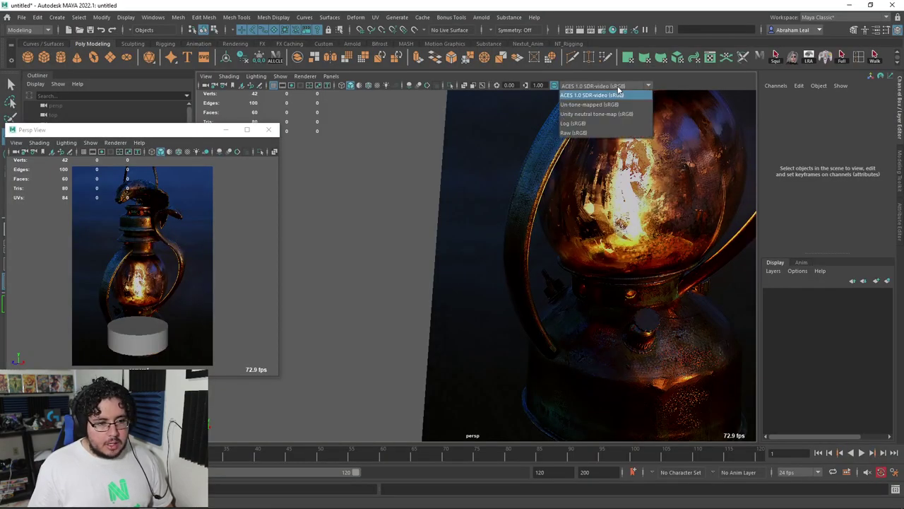
pyautogui.click(595, 105)
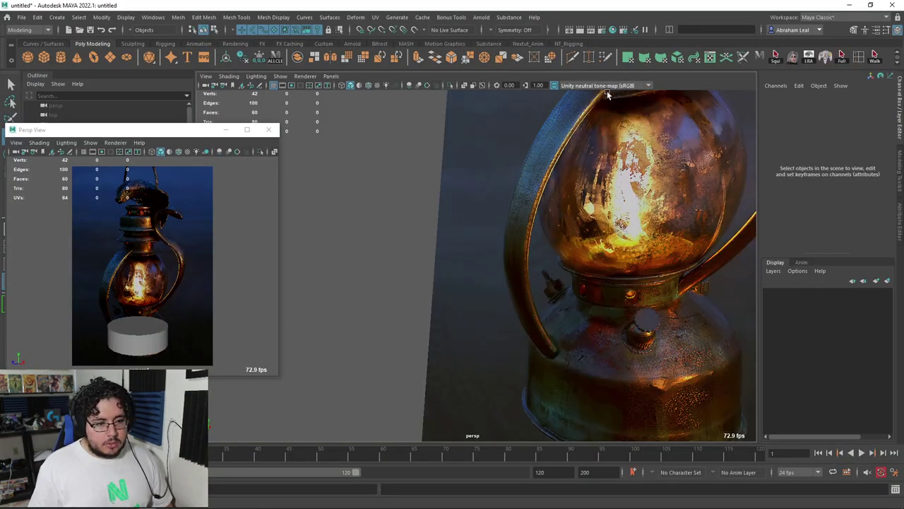
pyautogui.click(607, 86)
pyautogui.click(593, 104)
pyautogui.keyDown('alt'); pyautogui.moveTo(593, 92); pyautogui.dragTo(612, 241); pyautogui.keyUp('alt')
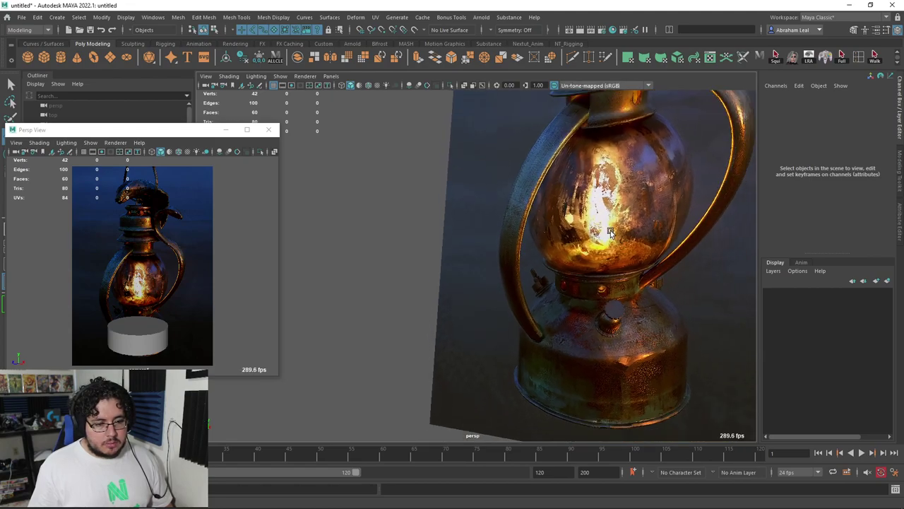
pyautogui.hotkey('alt', 'Tab')
# - Add cyan strokes on the lantern base and collar gem in Photoshop, then close Maya's floating Persp View
pyautogui.keyDown('alt'); pyautogui.scroll(-3, 554, 247); pyautogui.keyUp('alt')
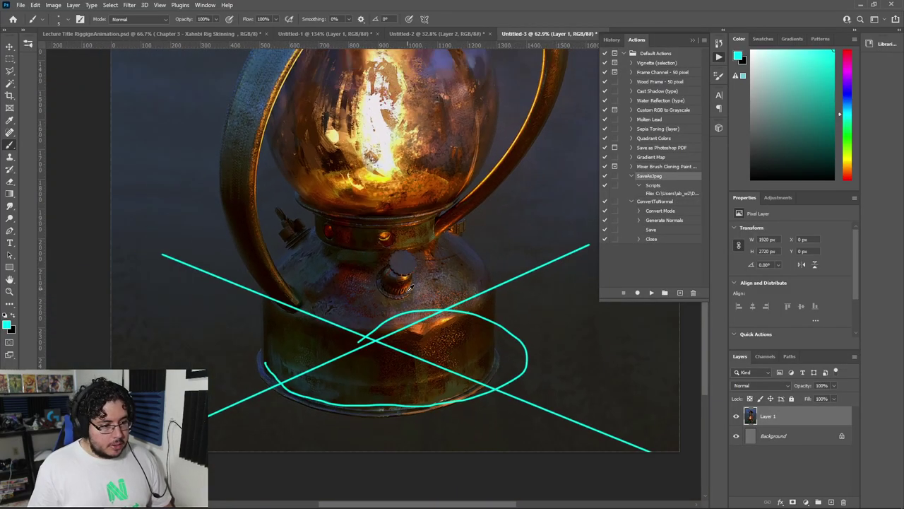
pyautogui.keyDown('alt'); pyautogui.scroll(4, 554, 248); pyautogui.keyUp('alt')
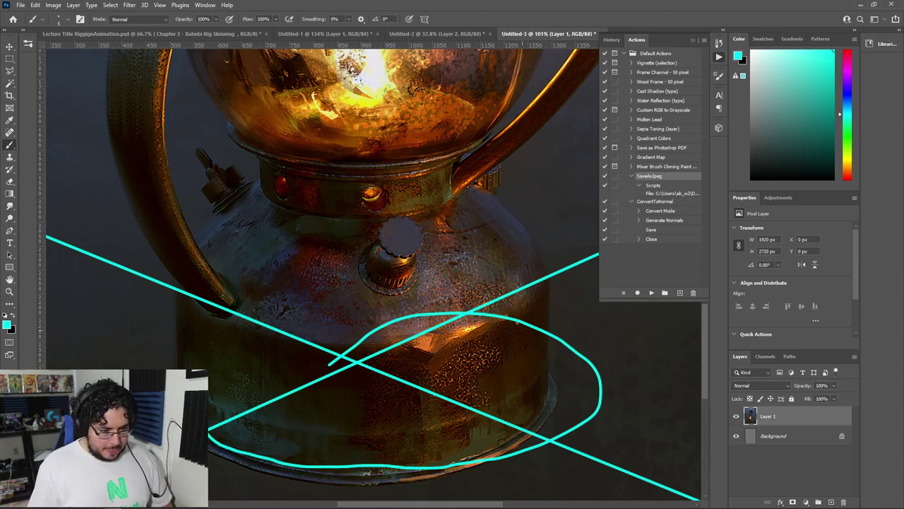
pyautogui.moveTo(512, 306); pyautogui.dragTo(529, 413)
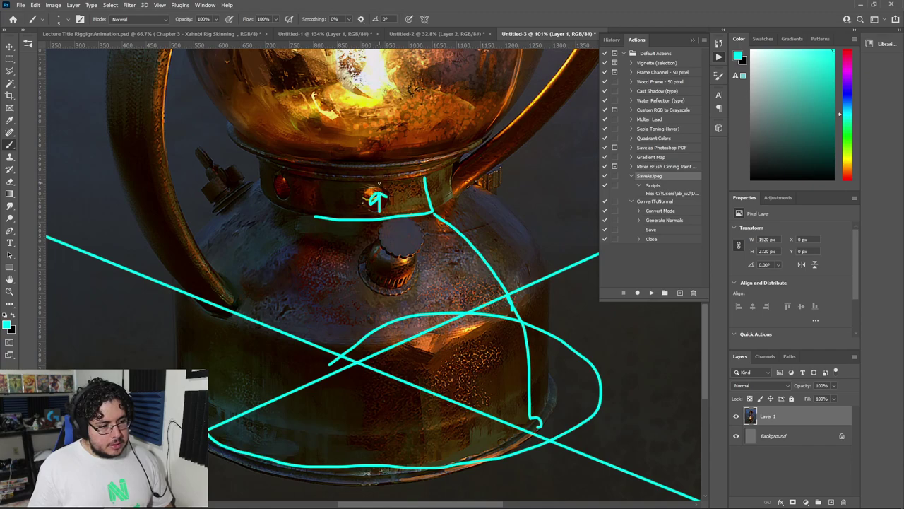
pyautogui.moveTo(373, 184); pyautogui.dragTo(392, 199)
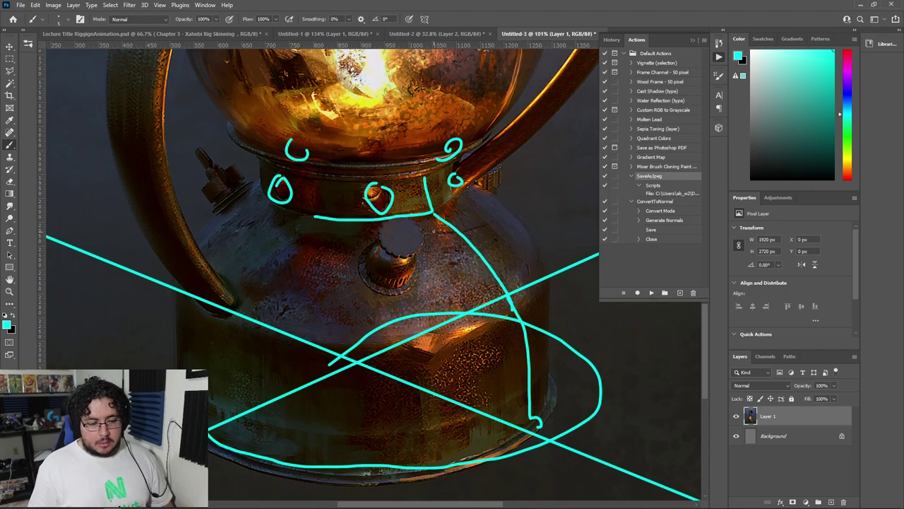
pyautogui.hotkey('alt', 'Tab')
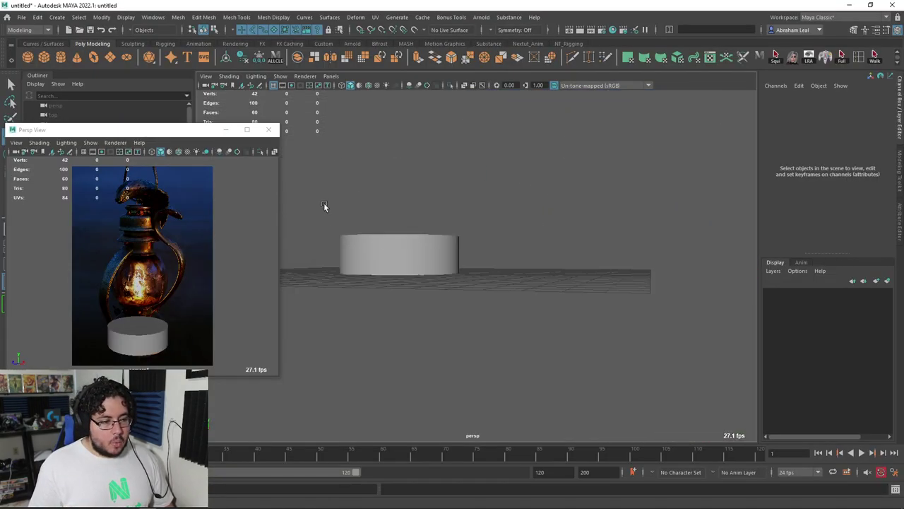
pyautogui.click(268, 130)
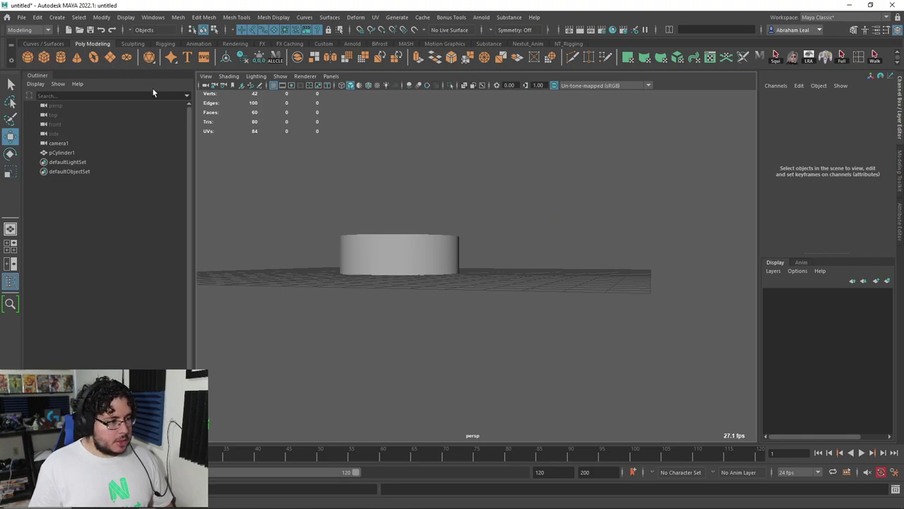
pyautogui.click(472, 286)
pyautogui.keyDown('alt'); pyautogui.moveTo(453, 302); pyautogui.dragTo(371, 327); pyautogui.keyUp('alt')
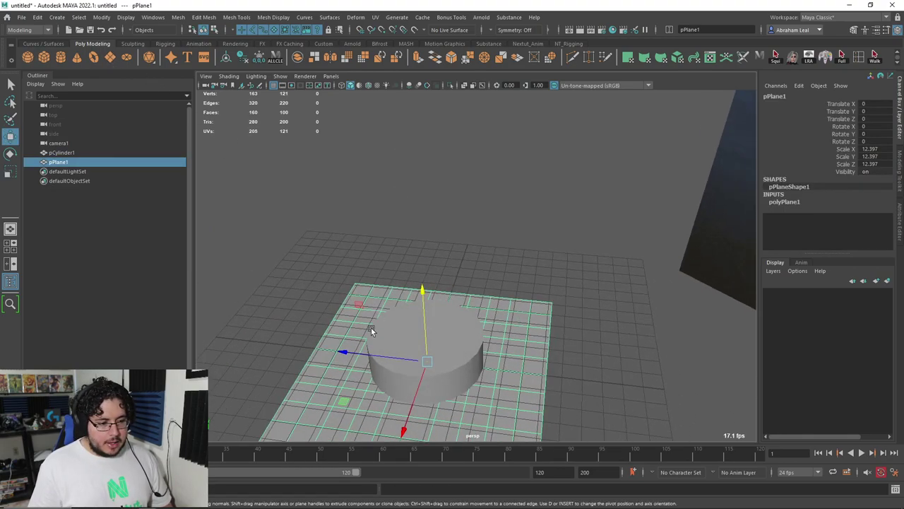
pyautogui.moveTo(337, 356); pyautogui.dragTo(565, 350)
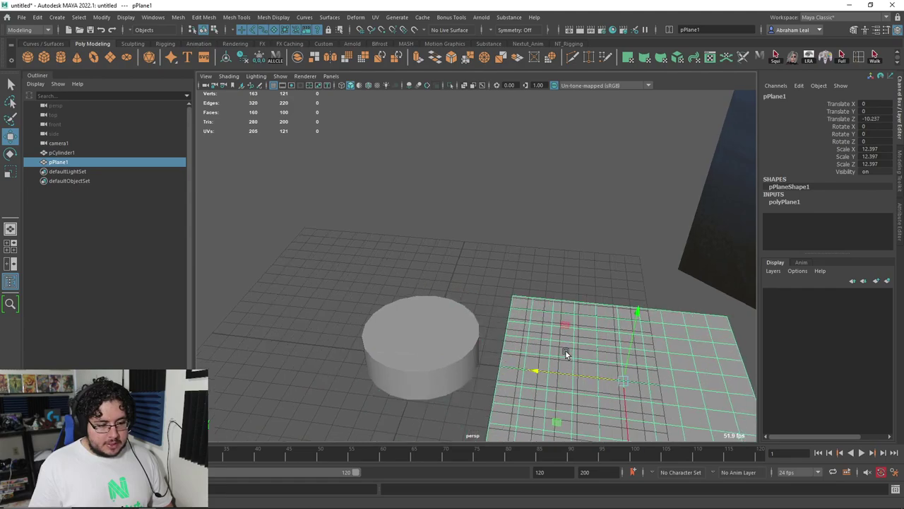
pyautogui.keyDown('alt'); pyautogui.moveTo(565, 350); pyautogui.dragTo(495, 240, button='middle'); pyautogui.keyUp('alt')
pyautogui.rightClick(495, 240)
pyautogui.click(496, 265)
pyautogui.click(498, 257)
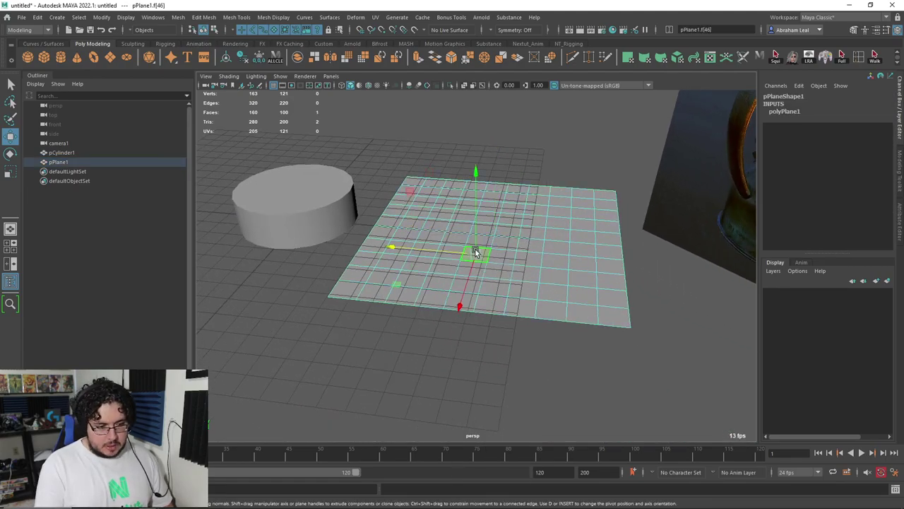
pyautogui.press('Delete')
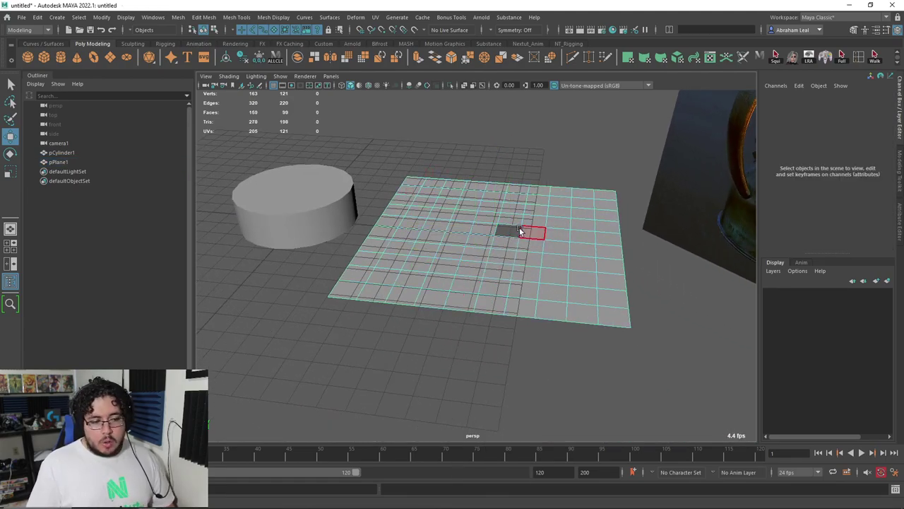
pyautogui.press('3')
pyautogui.scroll(5, 538, 249)
pyautogui.scroll(-3, 559, 262)
pyautogui.scroll(3, 575, 262)
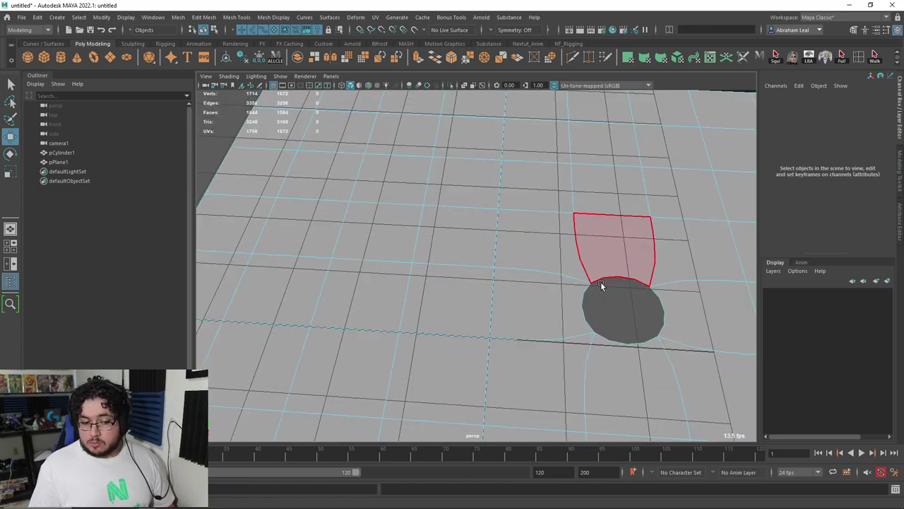
pyautogui.scroll(-1, 601, 287)
pyautogui.click(581, 247)
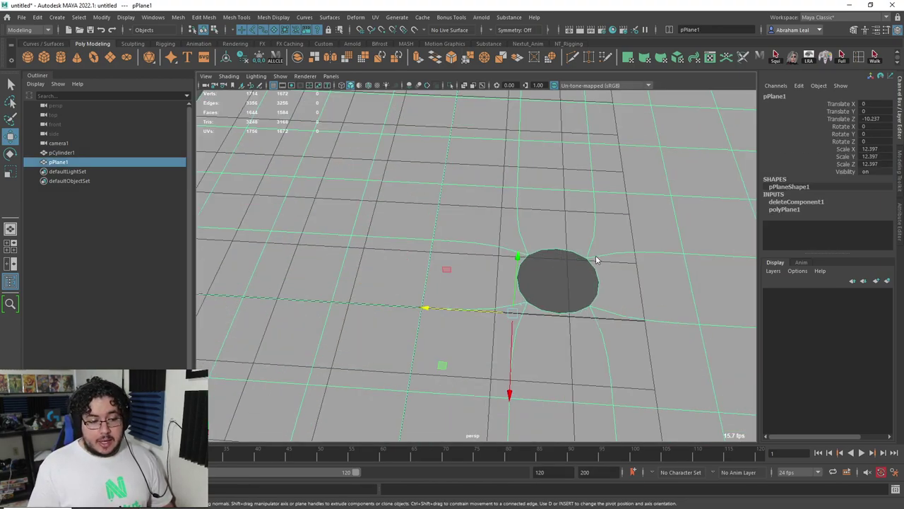
pyautogui.press('1')
pyautogui.moveTo(599, 251); pyautogui.dragTo(498, 259)
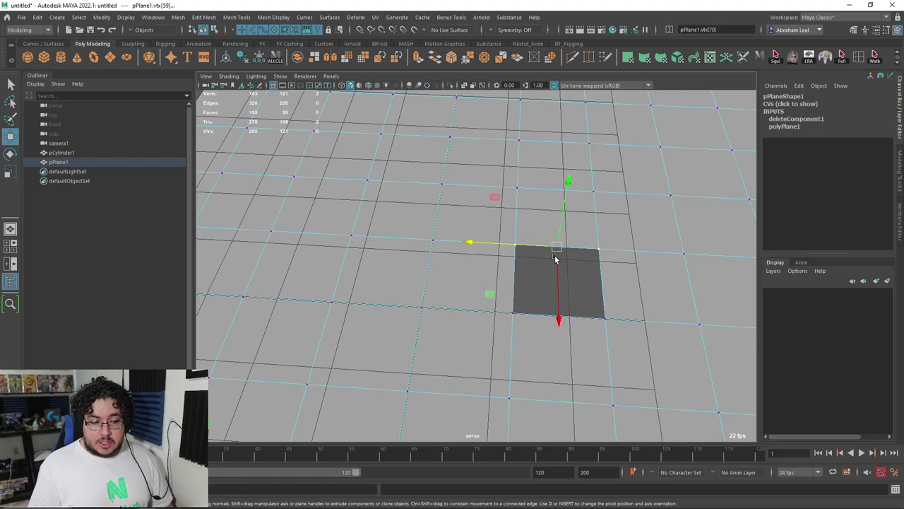
pyautogui.moveTo(557, 256); pyautogui.dragTo(558, 268)
pyautogui.press('3')
pyautogui.press('F8')
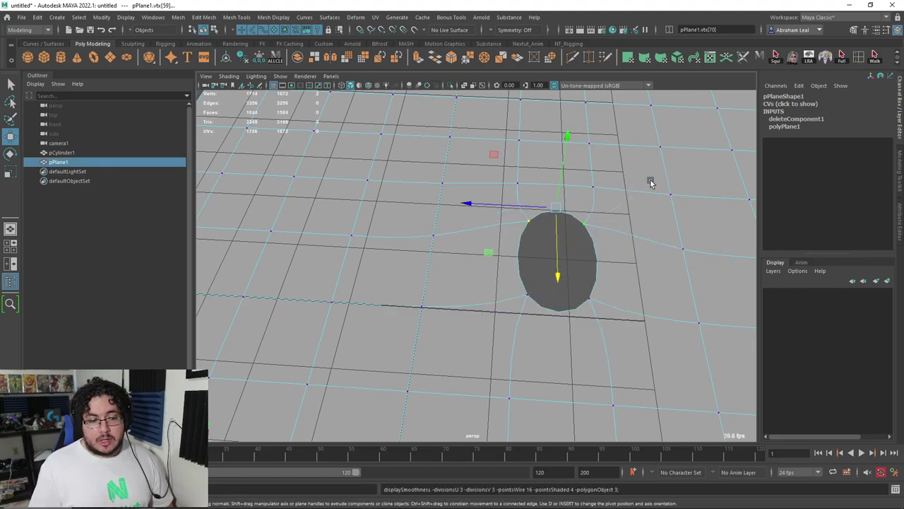
pyautogui.press('f')
pyautogui.press('1')
pyautogui.rightClick(539, 212)
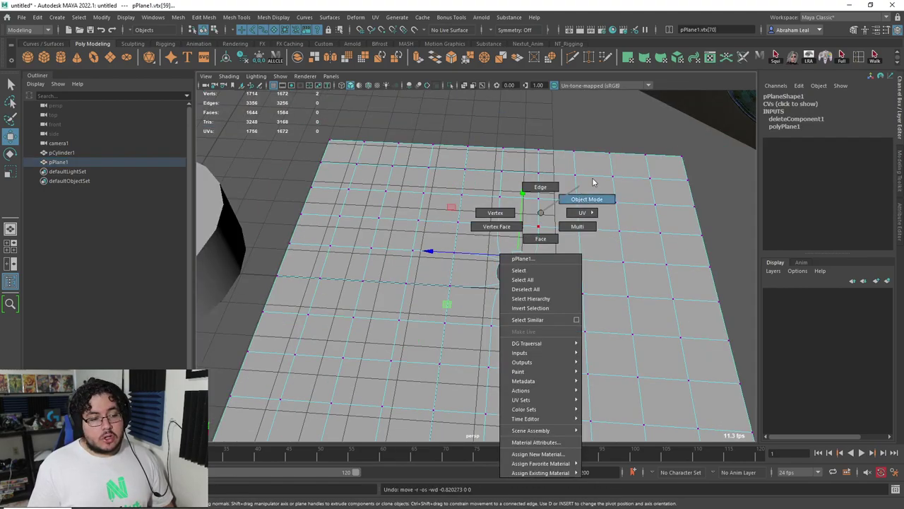
pyautogui.scroll(-3, 552, 251)
pyautogui.scroll(2, 506, 230)
pyautogui.keyDown('alt'); pyautogui.moveTo(507, 230); pyautogui.dragTo(617, 241); pyautogui.keyUp('alt')
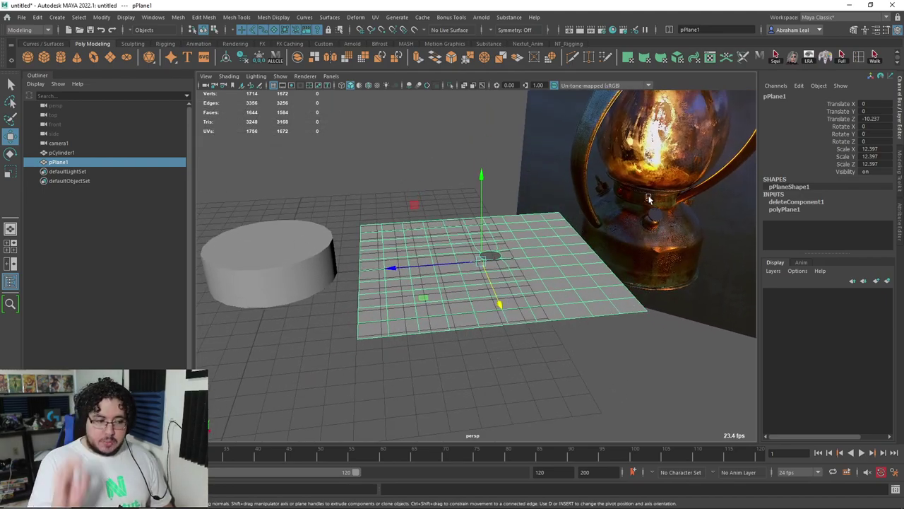
pyautogui.press('Delete')
# - Select and frame pCylinder1, orbiting so the lantern reference sits on the right
pyautogui.keyDown('alt'); pyautogui.moveTo(436, 313); pyautogui.dragTo(462, 263); pyautogui.keyUp('alt')
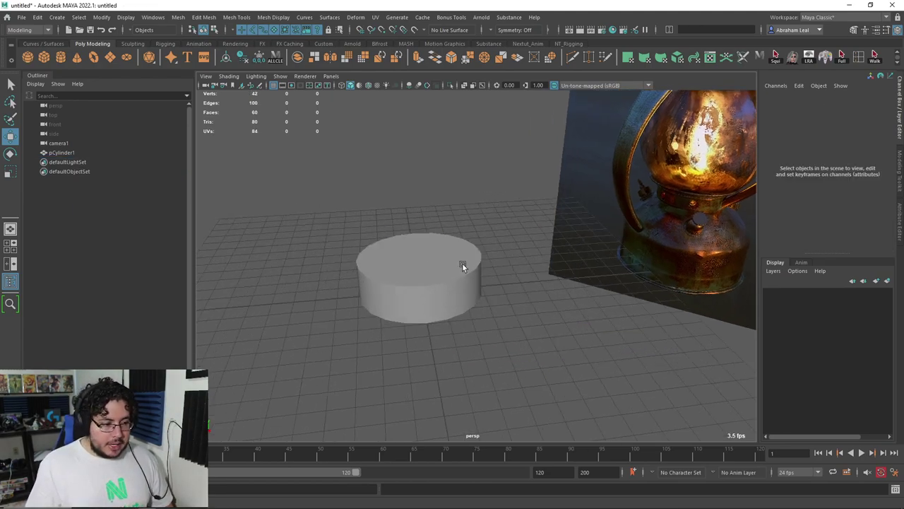
pyautogui.click(515, 258)
pyautogui.press('f')
pyautogui.moveTo(523, 271)
pyautogui.keyDown('alt'); pyautogui.mouseDown()
pyautogui.moveTo(553, 274)
pyautogui.moveTo(512, 274)
pyautogui.mouseUp(); pyautogui.keyUp('alt')
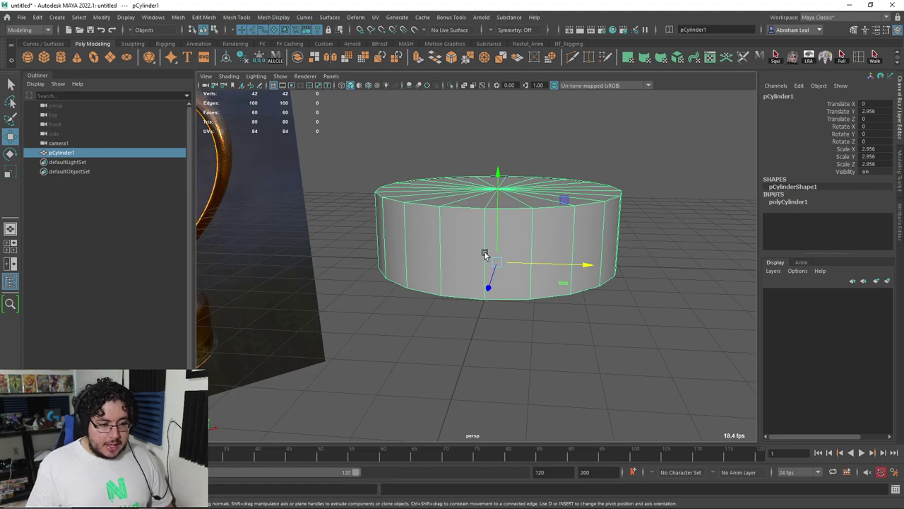
pyautogui.keyDown('alt'); pyautogui.moveTo(486, 246); pyautogui.dragTo(412, 247); pyautogui.keyUp('alt')
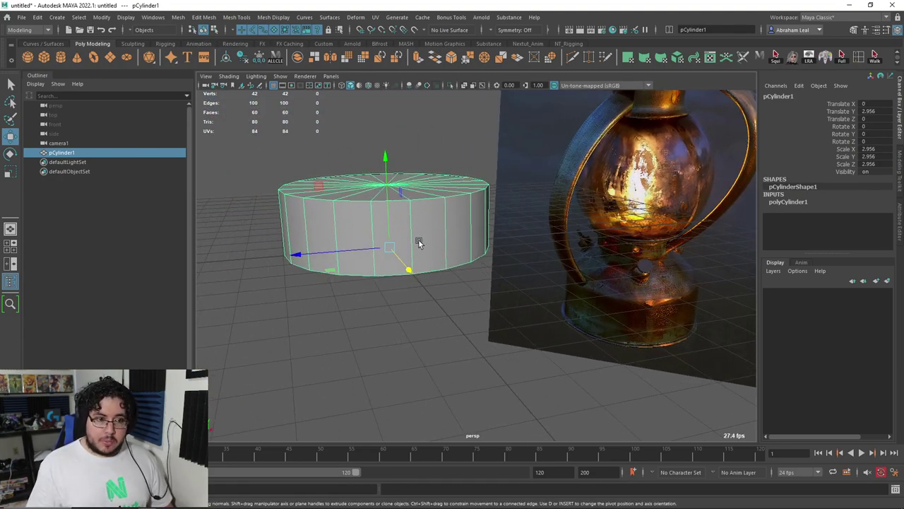
pyautogui.moveTo(419, 242)
pyautogui.keyDown('alt'); pyautogui.mouseDown(button='middle')
pyautogui.moveTo(393, 238)
pyautogui.moveTo(488, 255)
pyautogui.mouseUp(button='middle'); pyautogui.keyUp('alt')
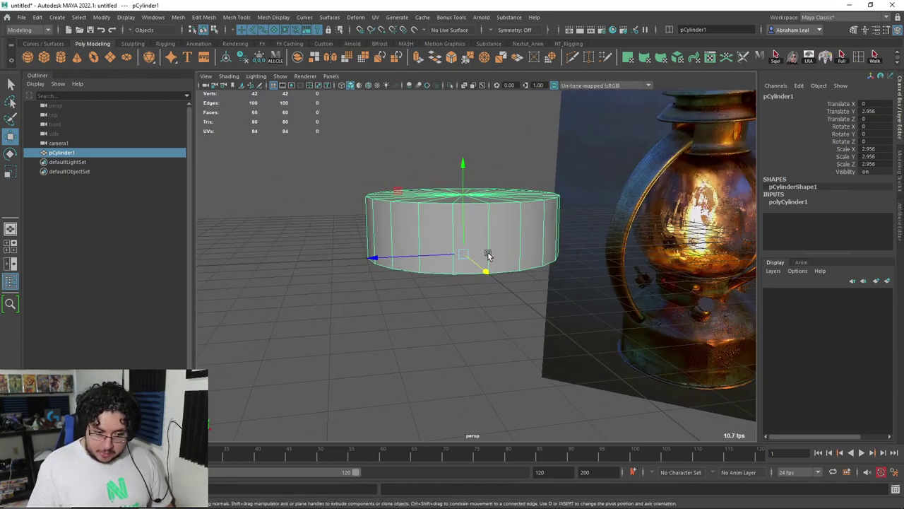
# - Try 24 axis subdivisions on polyCylinder1, then undo back to the plain short cylinder
pyautogui.click(783, 202)
pyautogui.click(860, 223)
pyautogui.write('24')
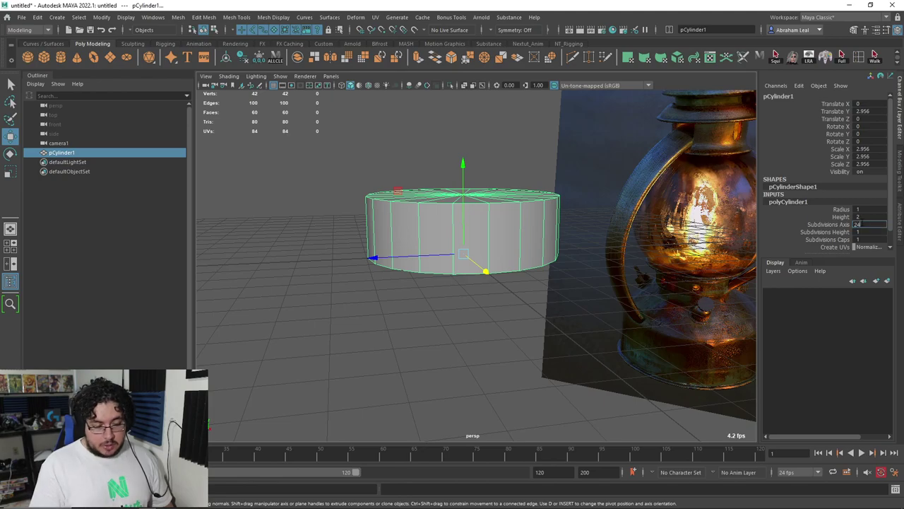
pyautogui.press('Return')
pyautogui.hotkey('ctrl', 'z')
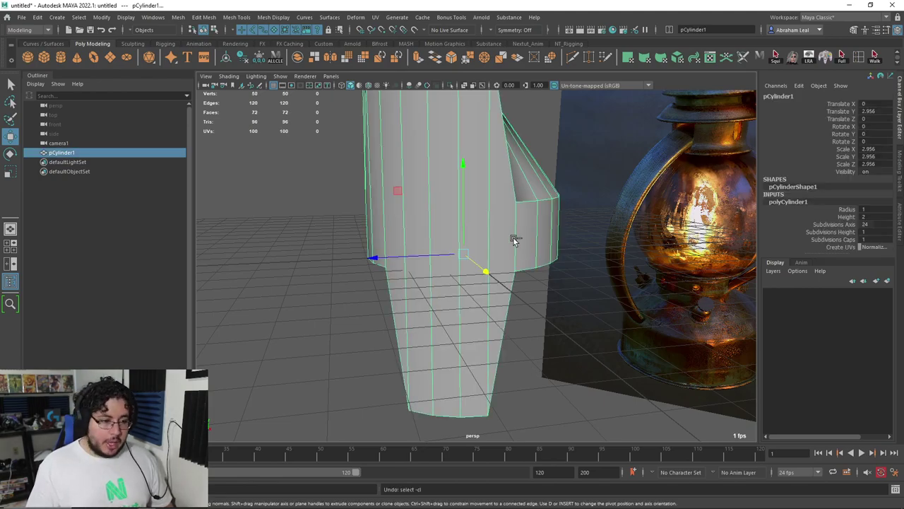
pyautogui.hotkey('ctrl', 'z')
pyautogui.hotkey('ctrl', 'z')
pyautogui.hotkey('ctrl', 'z')
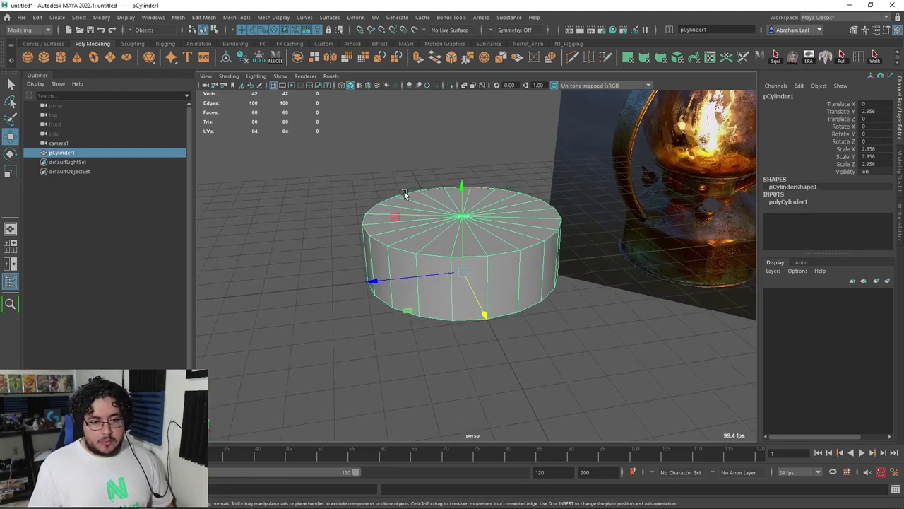
# - Create a second polygon cylinder and scale it up uniformly, undoing a height squash
pyautogui.click(60, 57)
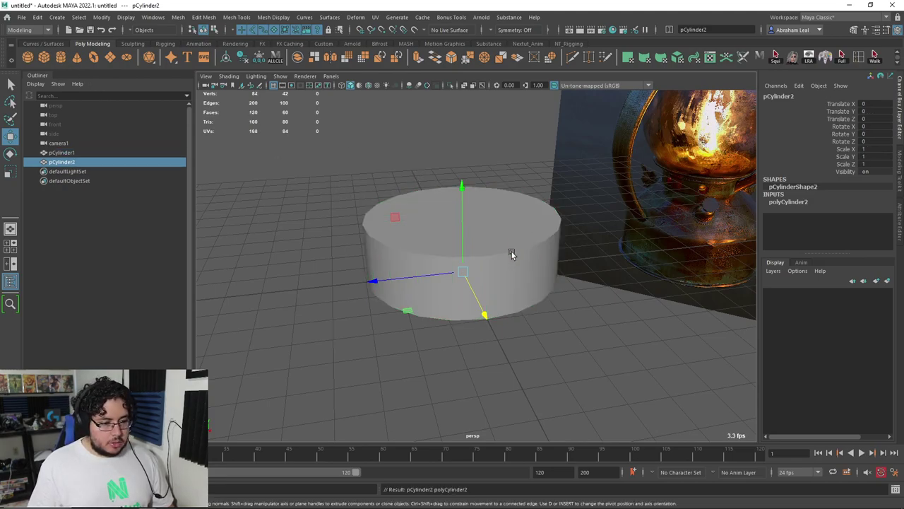
pyautogui.press('r')
pyautogui.moveTo(463, 271); pyautogui.dragTo(572, 262)
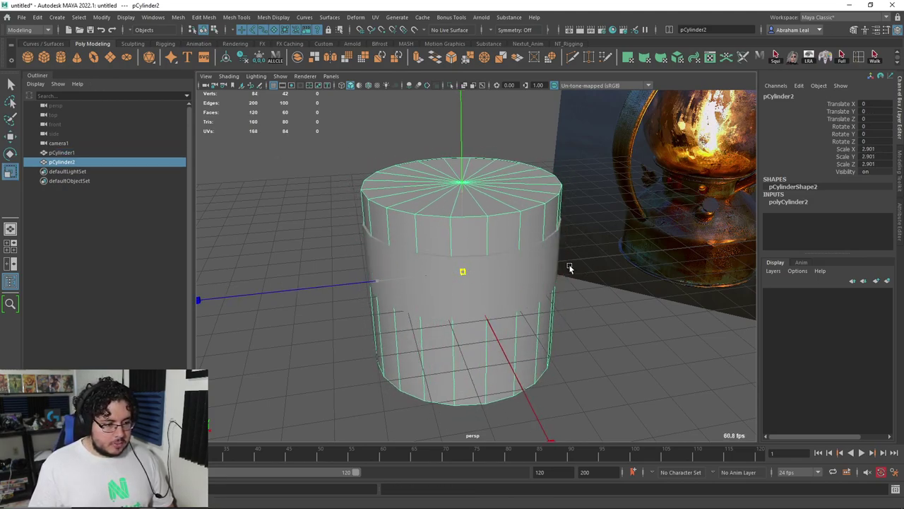
pyautogui.moveTo(461, 189)
pyautogui.mouseDown()
pyautogui.moveTo(462, 226)
pyautogui.moveTo(459, 147)
pyautogui.mouseUp()
pyautogui.press('w')
pyautogui.hotkey('ctrl', 'z')
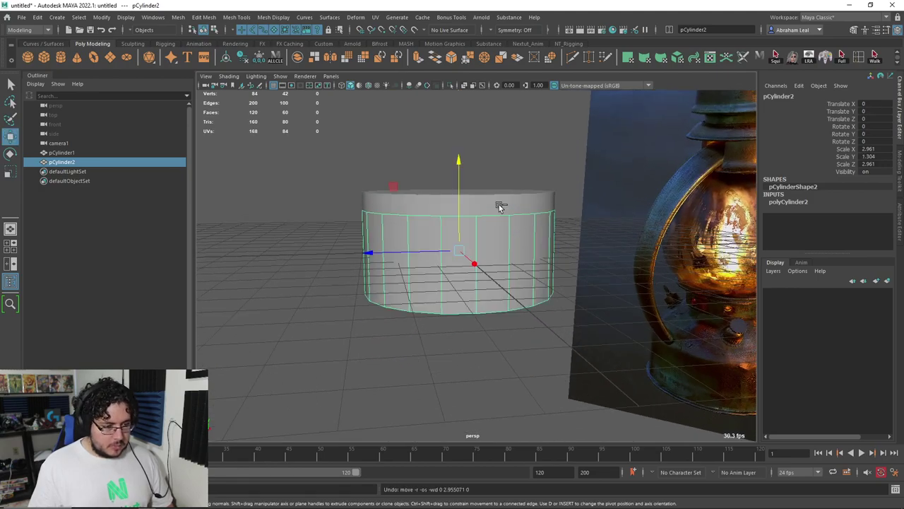
pyautogui.hotkey('ctrl', 'z')
# - Set polyCylinder2's Subdivisions Axis, trying 22 and 26 before settling on 30
pyautogui.click(801, 202)
pyautogui.click(847, 224)
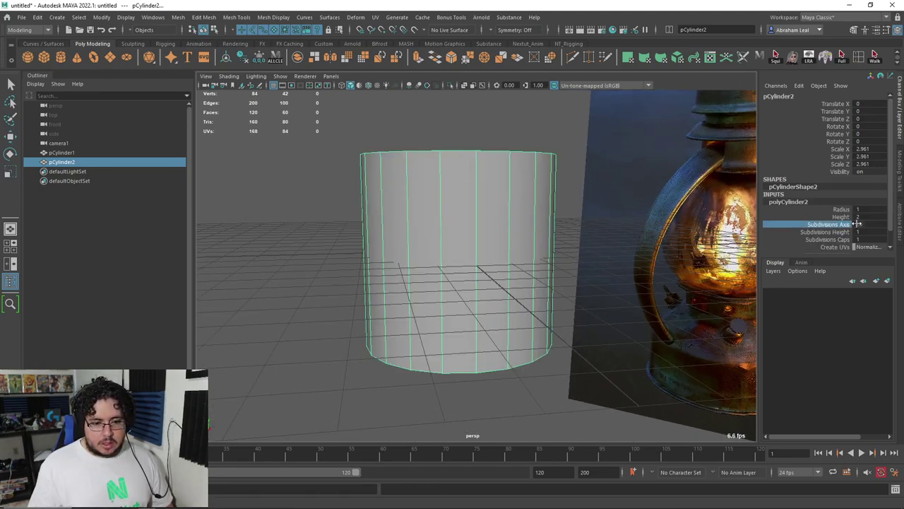
pyautogui.write('22')
pyautogui.press('Return')
pyautogui.moveTo(615, 190)
pyautogui.keyDown('alt'); pyautogui.mouseDown()
pyautogui.moveTo(492, 305)
pyautogui.moveTo(586, 299)
pyautogui.moveTo(514, 308)
pyautogui.mouseUp(); pyautogui.keyUp('alt')
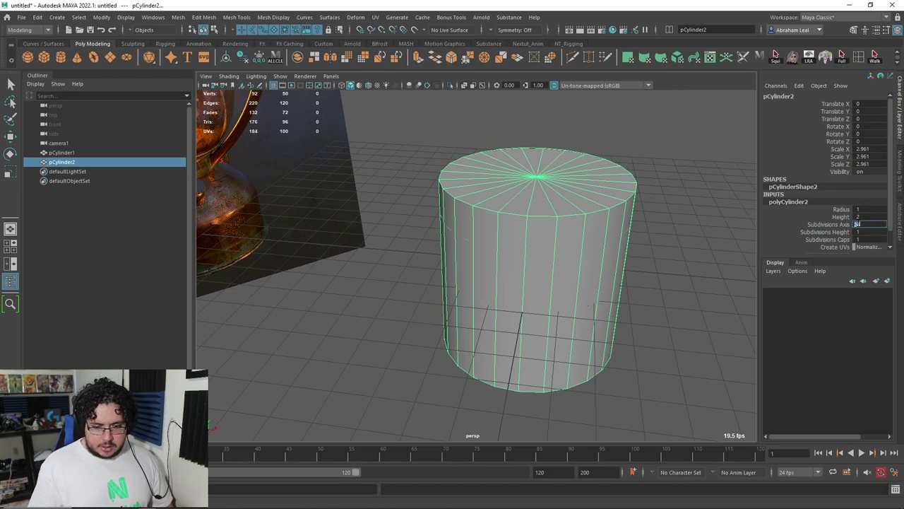
pyautogui.write('26')
pyautogui.press('Return')
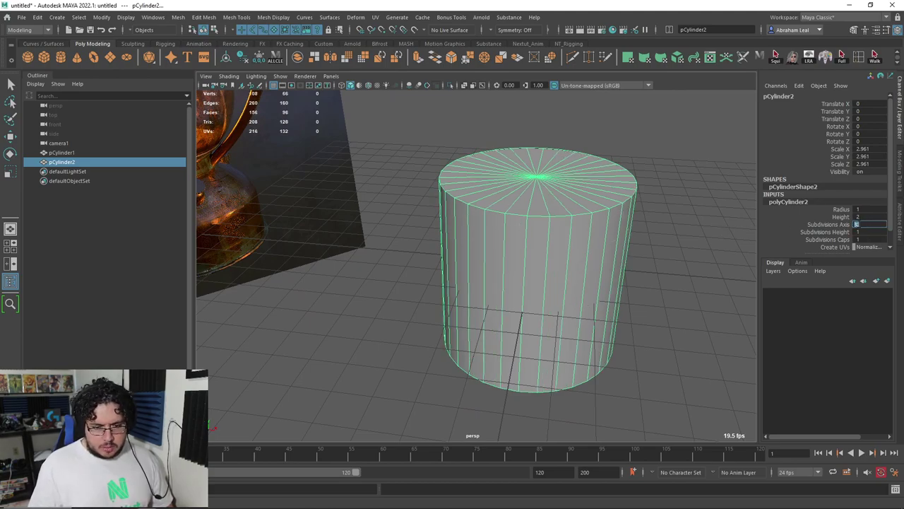
pyautogui.write('0')
pyautogui.press('Return')
pyautogui.moveTo(525, 270)
pyautogui.keyDown('alt'); pyautogui.mouseDown()
pyautogui.moveTo(421, 269)
pyautogui.moveTo(426, 296)
pyautogui.mouseUp(); pyautogui.keyUp('alt')
pyautogui.scroll(3, 448, 340)
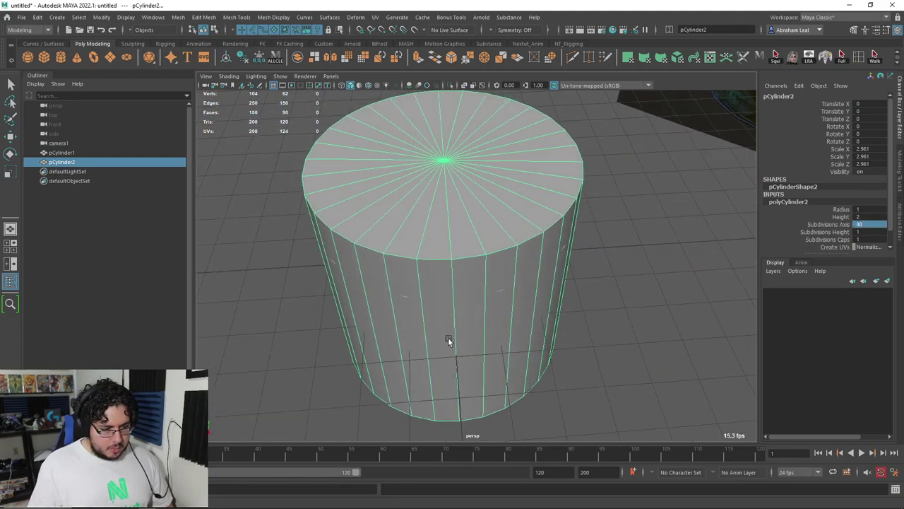
pyautogui.moveTo(453, 356)
pyautogui.keyDown('alt'); pyautogui.mouseDown()
pyautogui.moveTo(551, 347)
pyautogui.moveTo(342, 334)
pyautogui.moveTo(407, 339)
pyautogui.moveTo(497, 327)
pyautogui.mouseUp(); pyautogui.keyUp('alt')
pyautogui.keyDown('alt'); pyautogui.moveTo(693, 265); pyautogui.dragTo(495, 283); pyautogui.keyUp('alt')
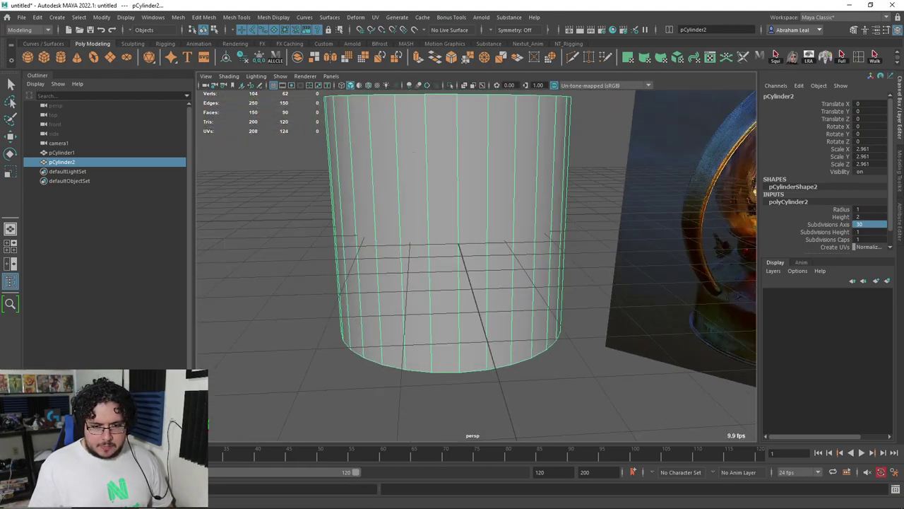
# - Try 26 and 19 sides around the axis, then settle back on 30 subdivisions
pyautogui.write('6')
pyautogui.press('Return')
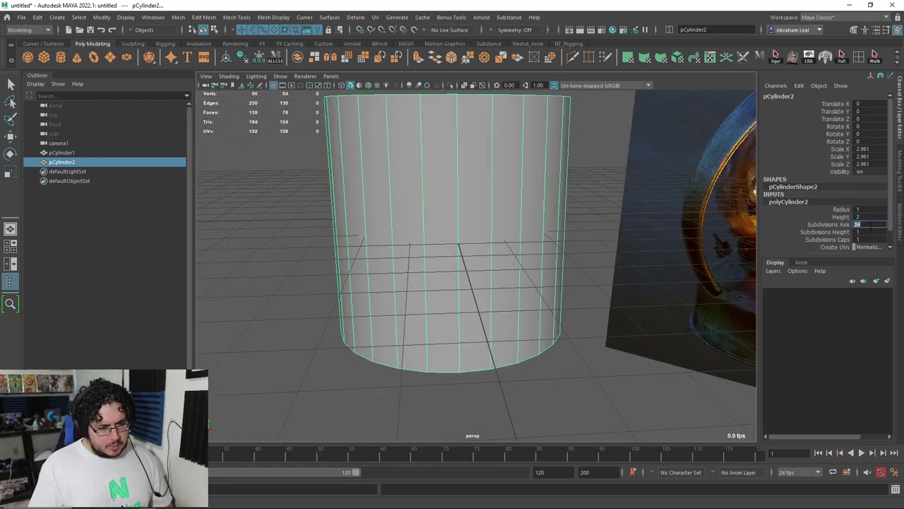
pyautogui.hotkey('ctrl', 'z')
pyautogui.hotkey('ctrl', 'z')
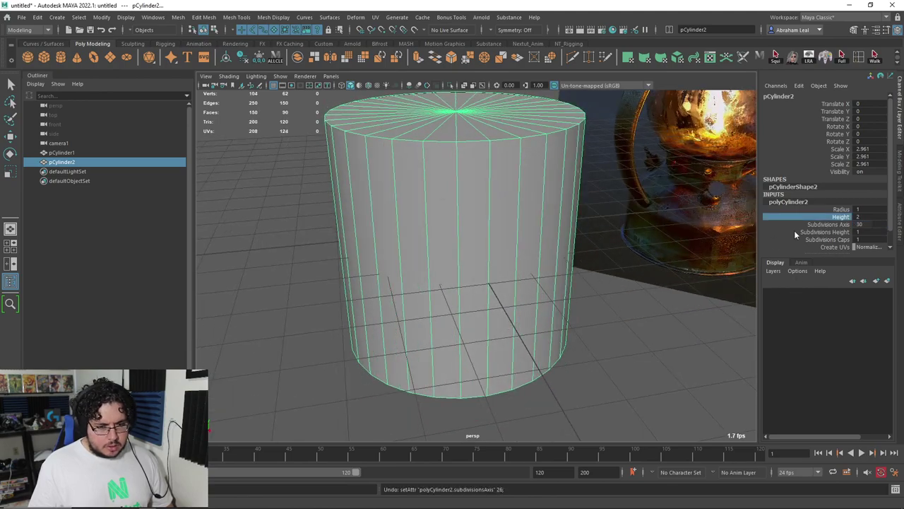
pyautogui.moveTo(607, 295)
pyautogui.mouseDown(button='middle')
pyautogui.moveTo(559, 295)
pyautogui.moveTo(544, 274)
pyautogui.moveTo(378, 296)
pyautogui.moveTo(366, 272)
pyautogui.mouseUp(button='middle')
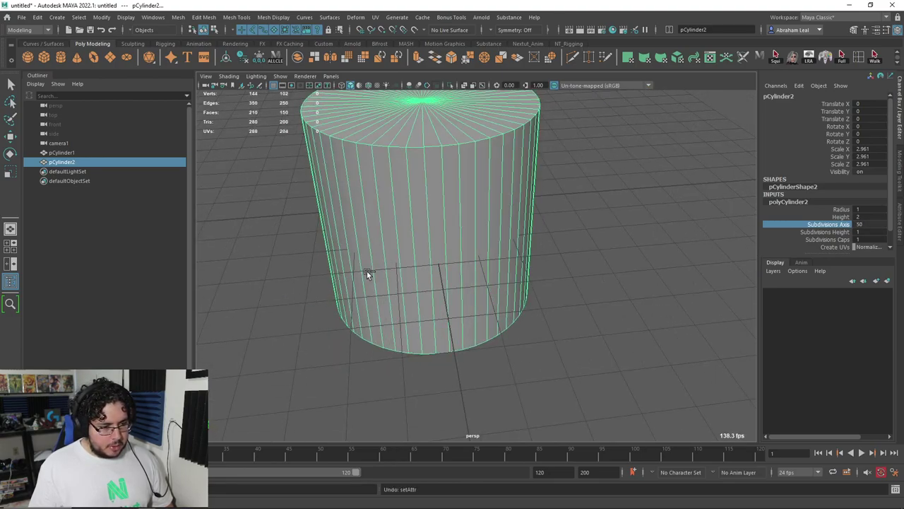
pyautogui.scroll(-3, 366, 272)
pyautogui.scroll(-3, 452, 259)
pyautogui.scroll(5, 544, 260)
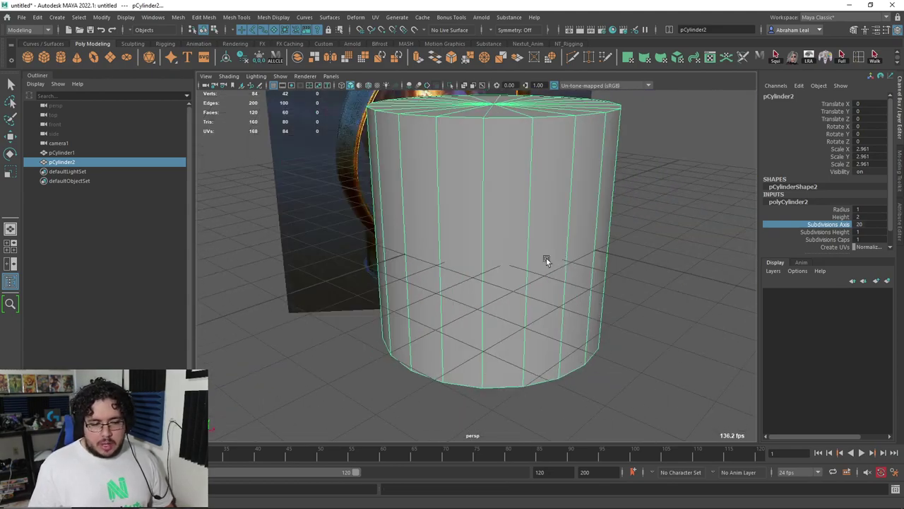
pyautogui.moveTo(545, 260)
pyautogui.keyDown('alt'); pyautogui.mouseDown()
pyautogui.moveTo(460, 283)
pyautogui.moveTo(492, 288)
pyautogui.moveTo(511, 262)
pyautogui.moveTo(399, 277)
pyautogui.mouseUp(); pyautogui.keyUp('alt')
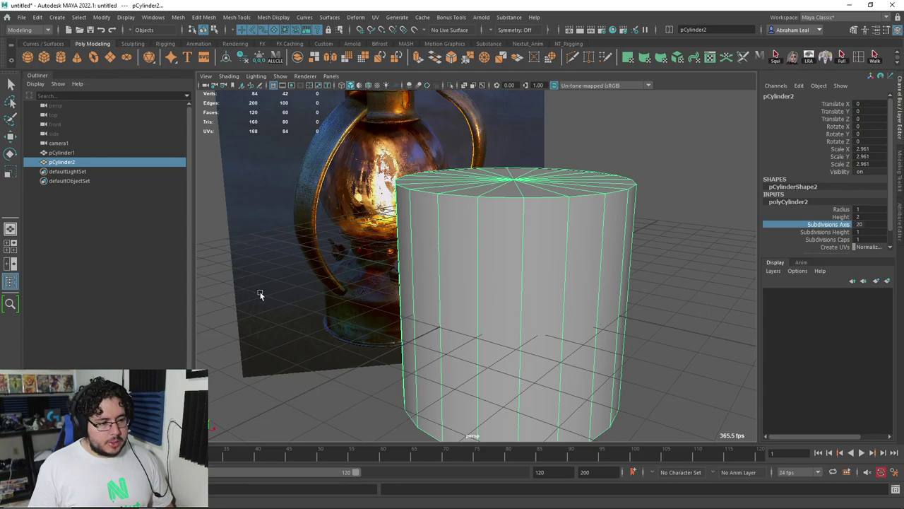
pyautogui.moveTo(469, 296)
pyautogui.keyDown('alt'); pyautogui.mouseDown()
pyautogui.moveTo(507, 289)
pyautogui.moveTo(549, 313)
pyautogui.moveTo(575, 313)
pyautogui.mouseUp(); pyautogui.keyUp('alt')
pyautogui.moveTo(575, 313)
pyautogui.mouseDown(button='middle')
pyautogui.moveTo(638, 299)
pyautogui.moveTo(623, 301)
pyautogui.mouseUp(button='middle')
# - Check a side face, then return to object mode with the new cylinder selected
pyautogui.moveTo(623, 300)
pyautogui.keyDown('alt'); pyautogui.mouseDown()
pyautogui.moveTo(591, 299)
pyautogui.moveTo(584, 247)
pyautogui.moveTo(557, 311)
pyautogui.moveTo(482, 288)
pyautogui.mouseUp(); pyautogui.keyUp('alt')
pyautogui.press('F11')
pyautogui.click(567, 266)
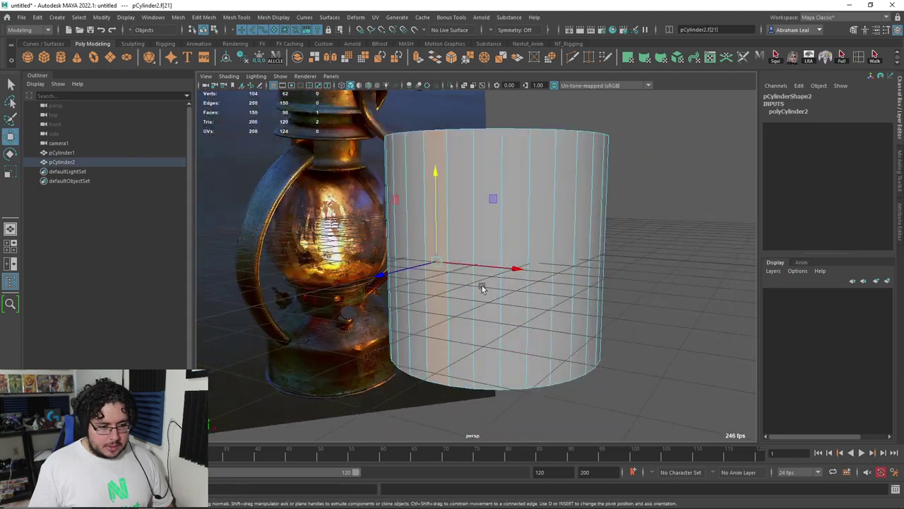
pyautogui.press('F8')
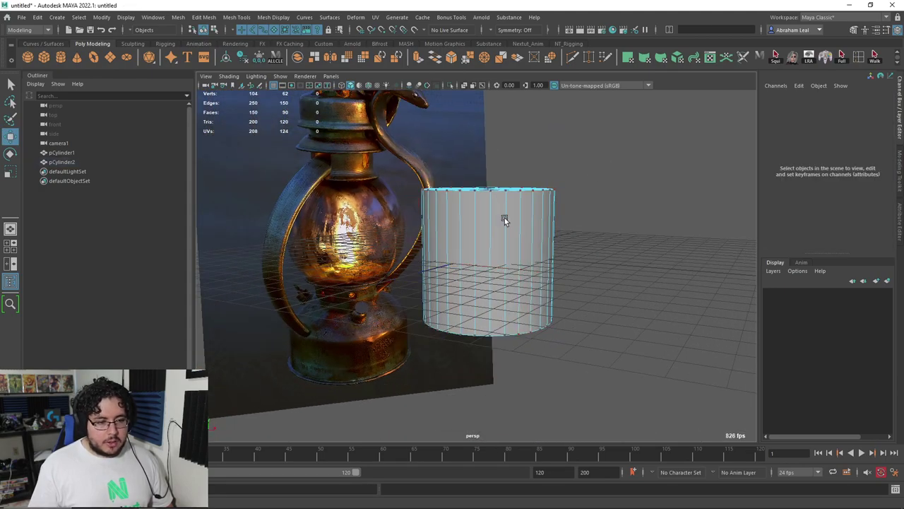
pyautogui.click(503, 212)
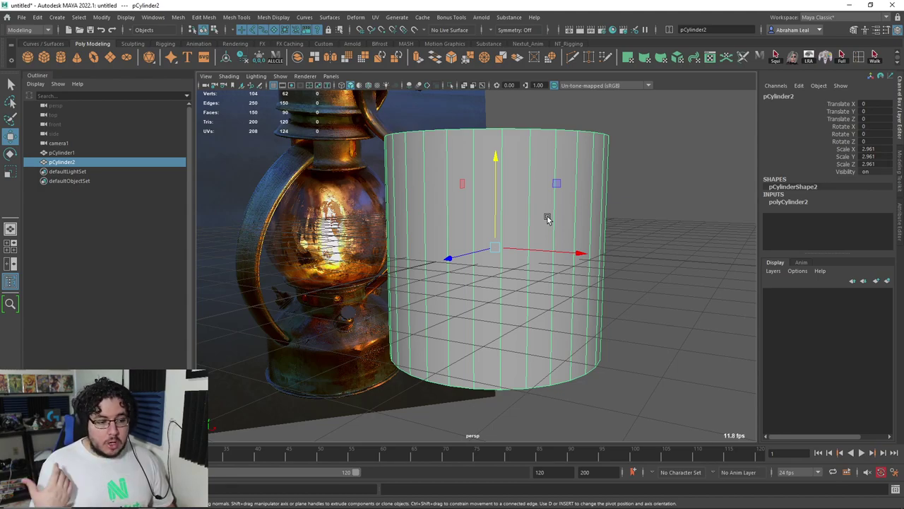
# - Delete the leftover first cylinder, pCylinder1
pyautogui.moveTo(543, 214)
pyautogui.keyDown('alt'); pyautogui.mouseDown()
pyautogui.moveTo(572, 236)
pyautogui.moveTo(573, 226)
pyautogui.moveTo(622, 278)
pyautogui.mouseUp(); pyautogui.keyUp('alt')
pyautogui.click(609, 248)
pyautogui.click(609, 248)
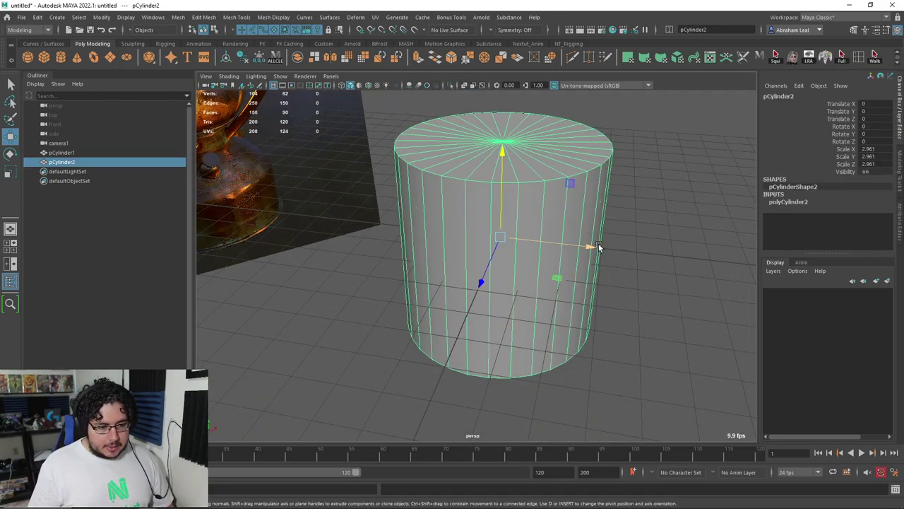
pyautogui.click(609, 248)
pyautogui.press('Delete')
# - Select the cylinder's bottom vertex ring and move it to set the height
pyautogui.keyDown('alt'); pyautogui.moveTo(608, 246); pyautogui.dragTo(525, 227); pyautogui.keyUp('alt')
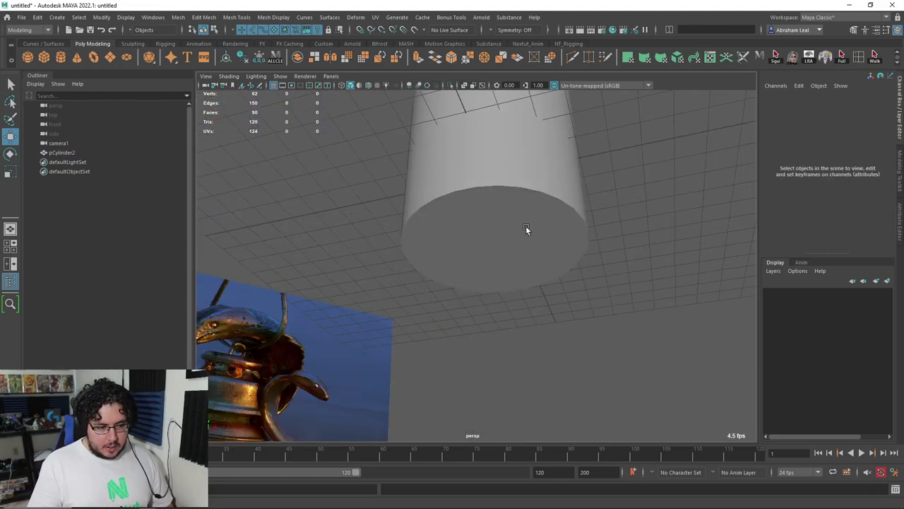
pyautogui.moveTo(494, 219); pyautogui.dragTo(554, 233, button='right')
pyautogui.moveTo(664, 231)
pyautogui.mouseDown()
pyautogui.moveTo(322, 380)
pyautogui.moveTo(353, 367)
pyautogui.mouseUp()
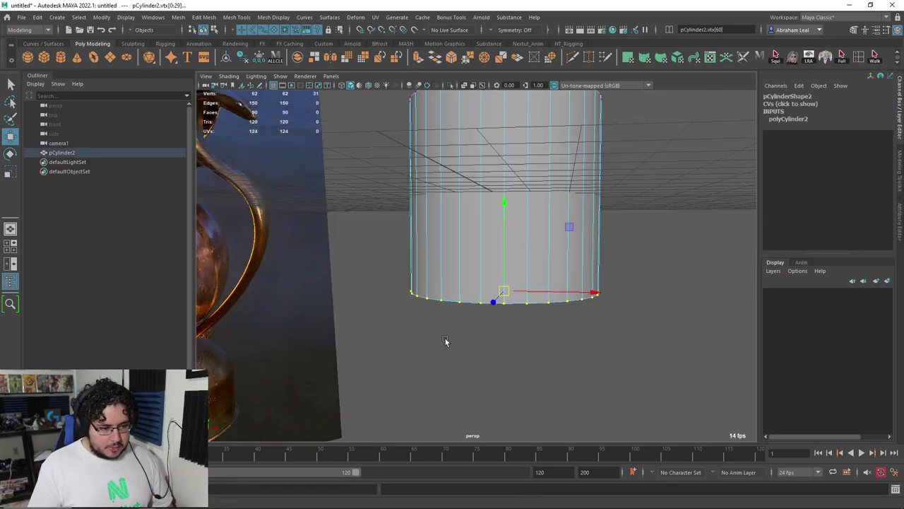
pyautogui.moveTo(446, 341)
pyautogui.keyDown('alt'); pyautogui.mouseDown()
pyautogui.moveTo(506, 238)
pyautogui.moveTo(483, 222)
pyautogui.mouseUp(); pyautogui.keyUp('alt')
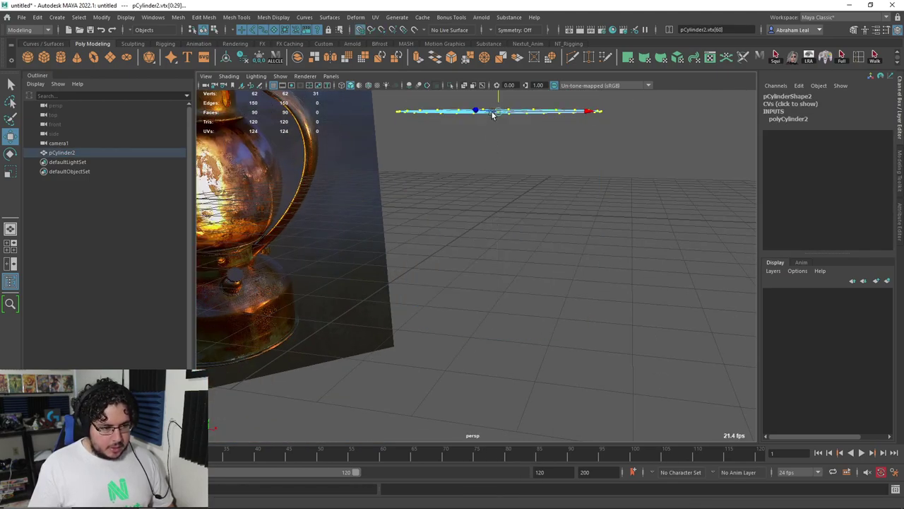
pyautogui.moveTo(492, 111)
pyautogui.mouseDown()
pyautogui.moveTo(488, 214)
pyautogui.moveTo(409, 235)
pyautogui.mouseUp()
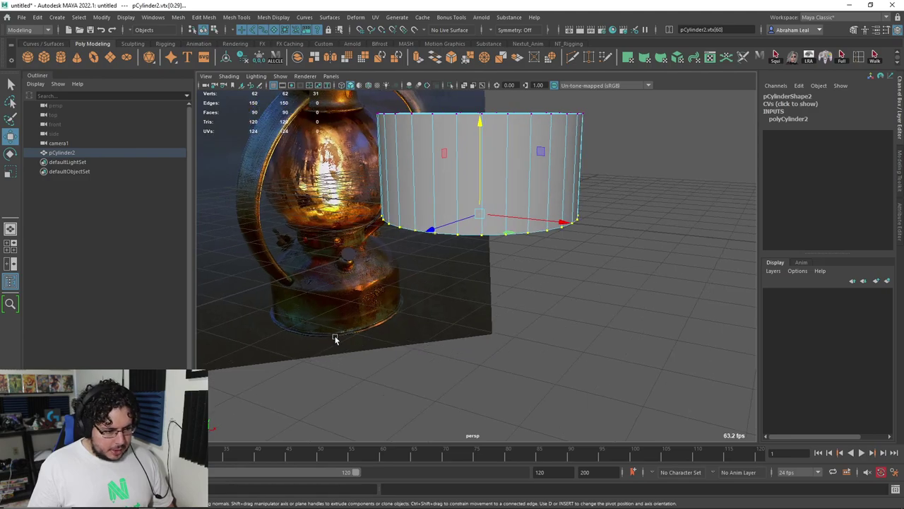
pyautogui.scroll(3, 335, 339)
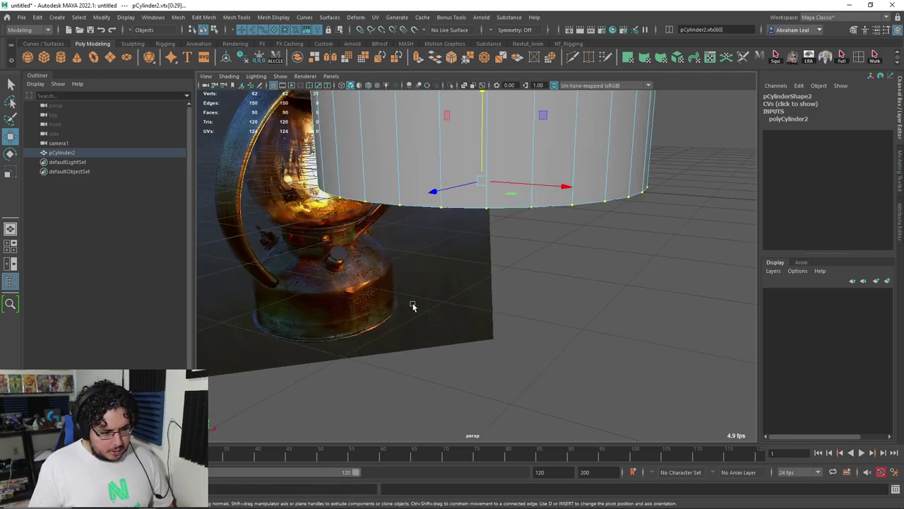
# - Cut an edge loop near the base and extrude the bottom band outward into a lip
pyautogui.keyDown('alt'); pyautogui.moveTo(412, 306); pyautogui.dragTo(344, 339); pyautogui.keyUp('alt')
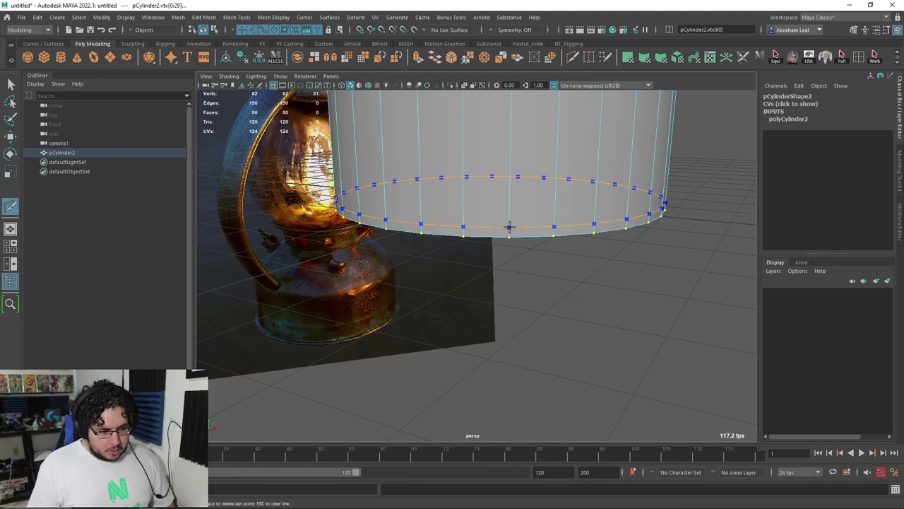
pyautogui.press('Return')
pyautogui.press('q')
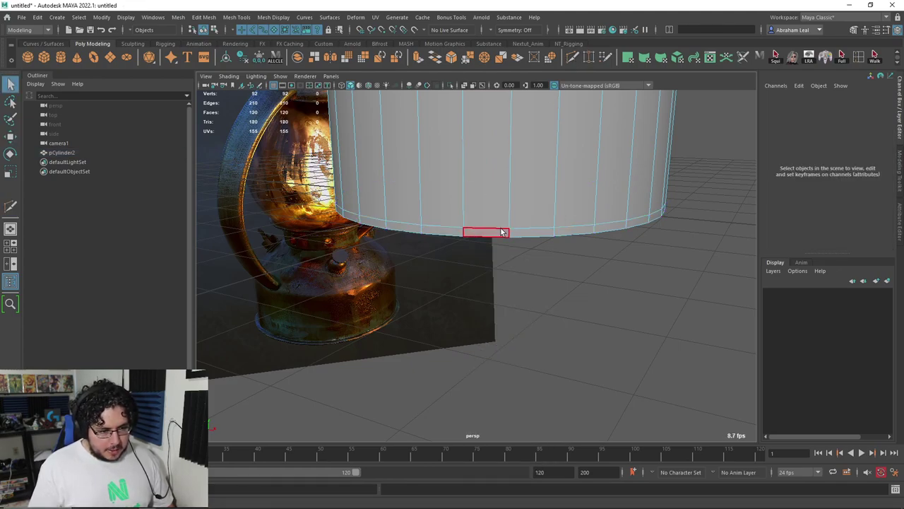
pyautogui.click(517, 232)
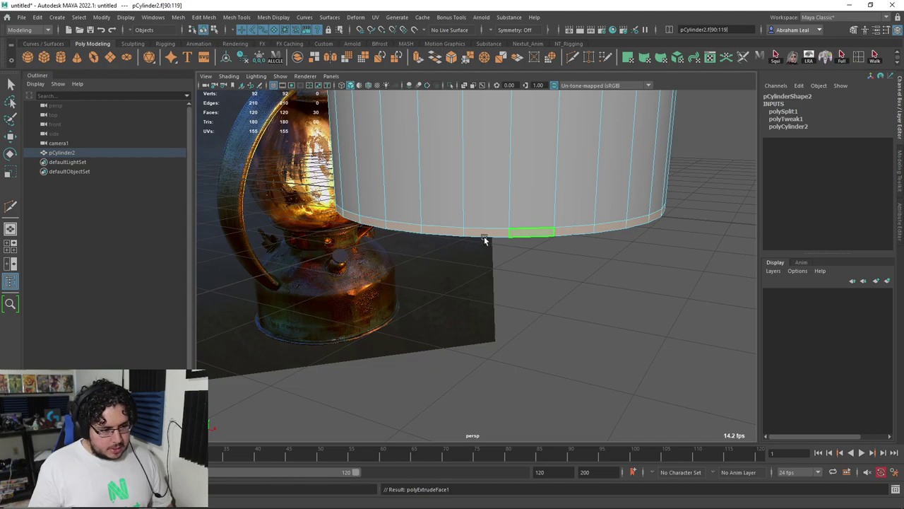
pyautogui.moveTo(651, 232); pyautogui.dragTo(652, 231)
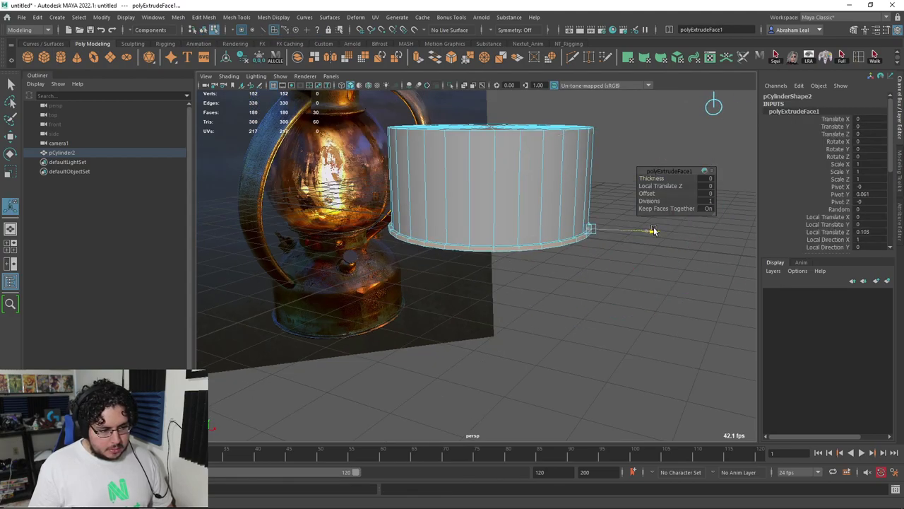
pyautogui.scroll(3, 653, 233)
pyautogui.scroll(3, 654, 285)
pyautogui.scroll(2, 525, 241)
pyautogui.press('q')
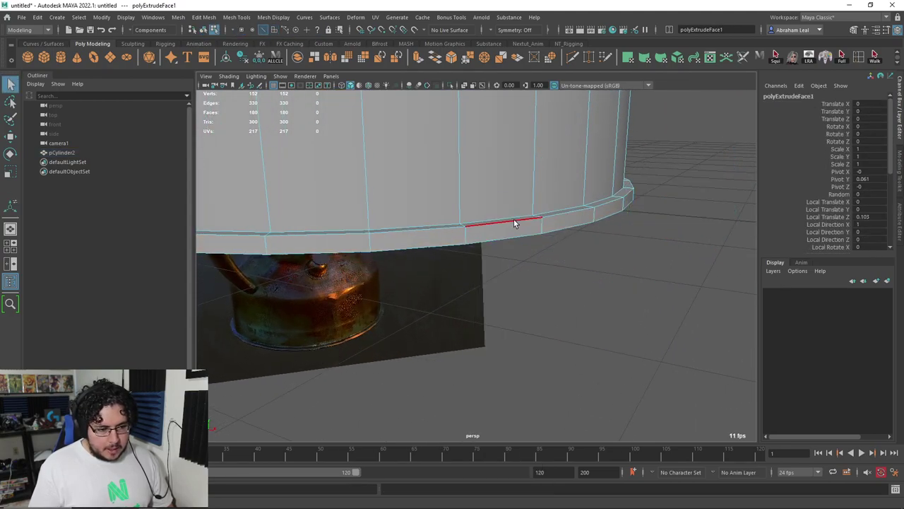
# - Select the rim edge loop and bevel it
pyautogui.doubleClick(513, 224)
pyautogui.scroll(2, 492, 211)
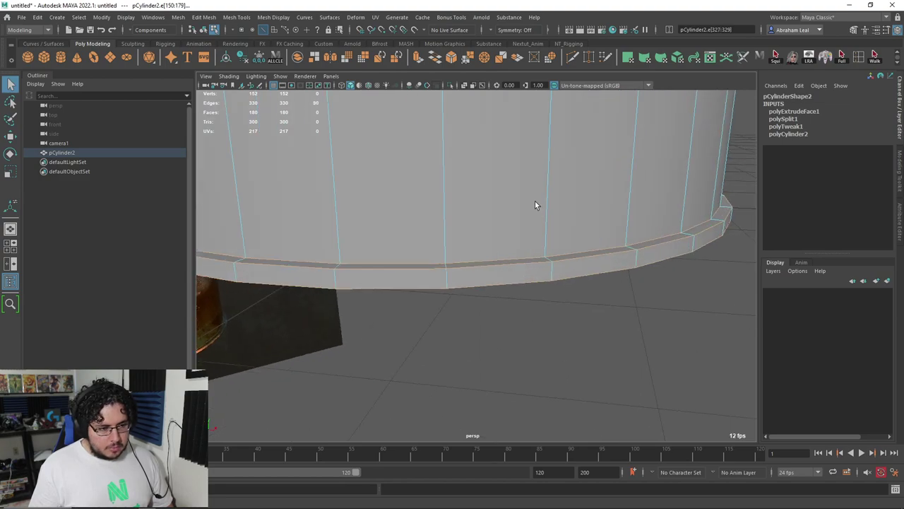
pyautogui.hotkey('ctrl', 'b')
pyautogui.scroll(-2, 593, 221)
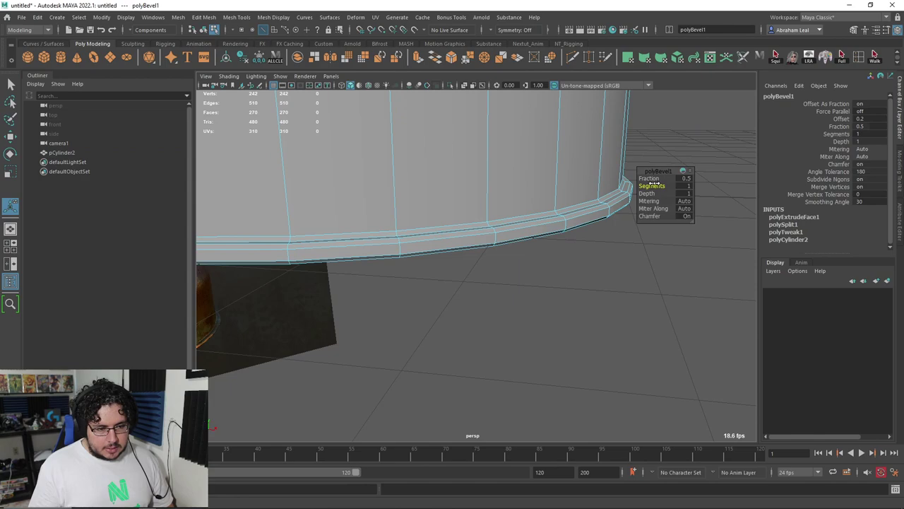
# - Set the rim bevel to 2 segments and 0.35 fraction, then select the bevelled face loop
pyautogui.moveTo(656, 184); pyautogui.dragTo(642, 178)
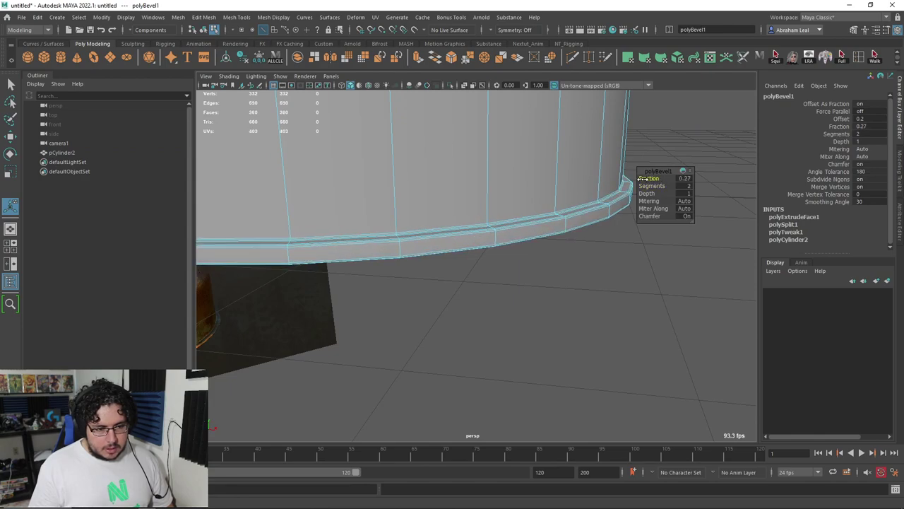
pyautogui.scroll(-1, 588, 233)
pyautogui.scroll(-2, 576, 223)
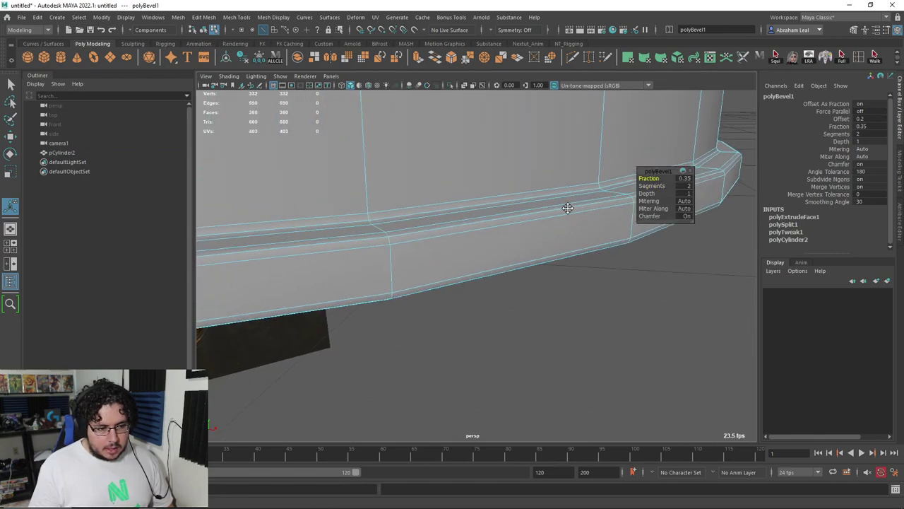
pyautogui.scroll(-2, 568, 201)
pyautogui.scroll(-1, 544, 180)
pyautogui.click(527, 167)
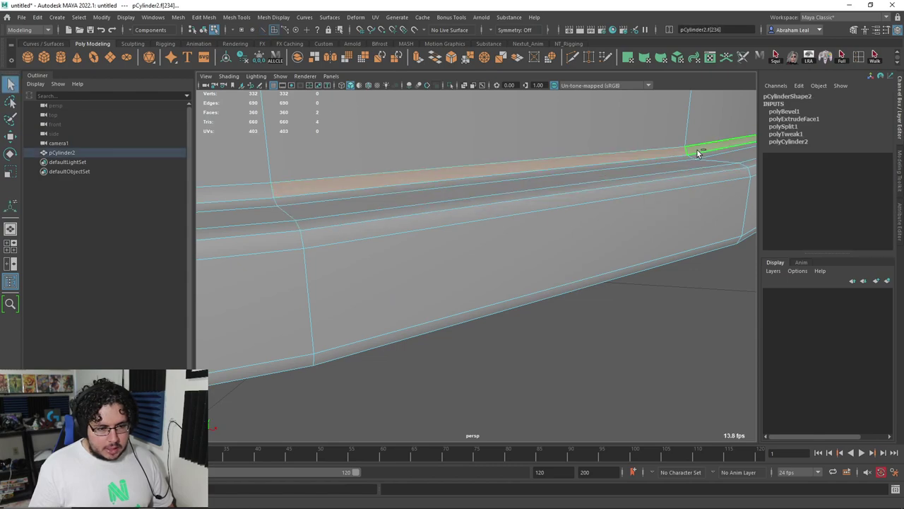
pyautogui.doubleClick(694, 151)
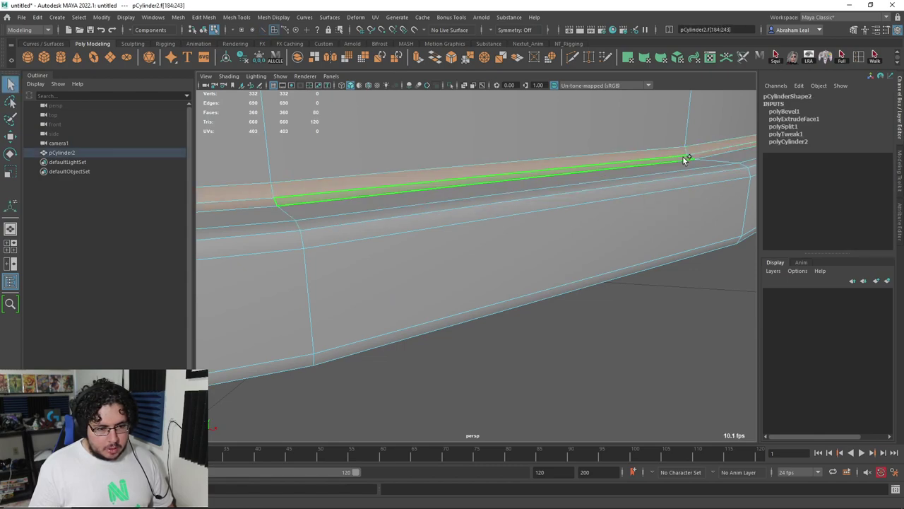
pyautogui.scroll(3, 579, 177)
pyautogui.press('w')
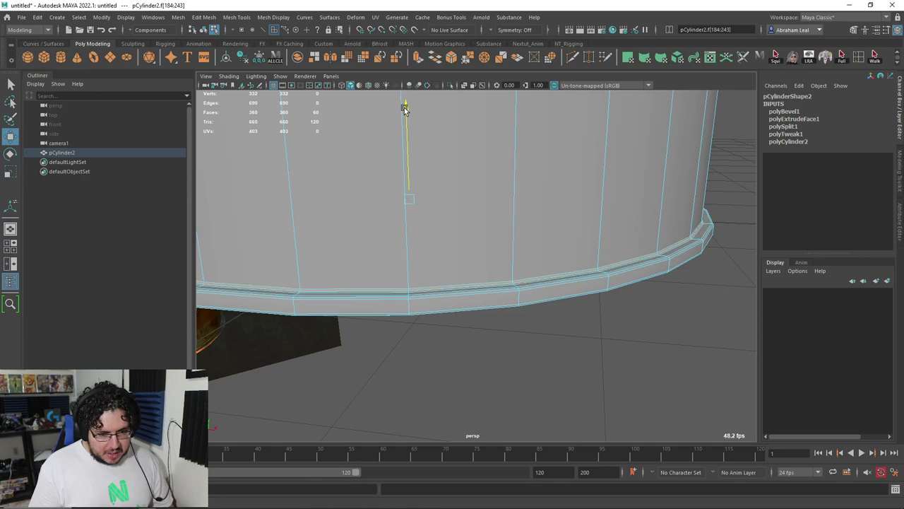
# - Preview the cylinder smoothed and frame it beside the lantern reference
pyautogui.press('F8')
pyautogui.moveTo(696, 172)
pyautogui.keyDown('alt'); pyautogui.mouseDown()
pyautogui.moveTo(680, 196)
pyautogui.moveTo(620, 184)
pyautogui.moveTo(668, 149)
pyautogui.mouseUp(); pyautogui.keyUp('alt')
pyautogui.press('F9')
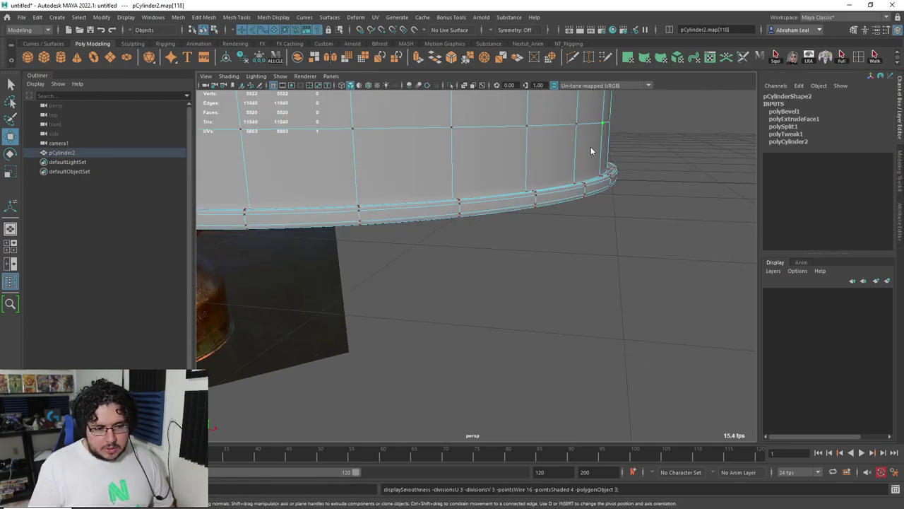
pyautogui.click(656, 189)
pyautogui.press('3')
pyautogui.keyDown('alt'); pyautogui.moveTo(656, 189); pyautogui.dragTo(599, 224); pyautogui.keyUp('alt')
pyautogui.moveTo(599, 224)
pyautogui.keyDown('alt'); pyautogui.mouseDown(button='right')
pyautogui.moveTo(379, 189)
pyautogui.moveTo(560, 287)
pyautogui.mouseUp(button='right'); pyautogui.keyUp('alt')
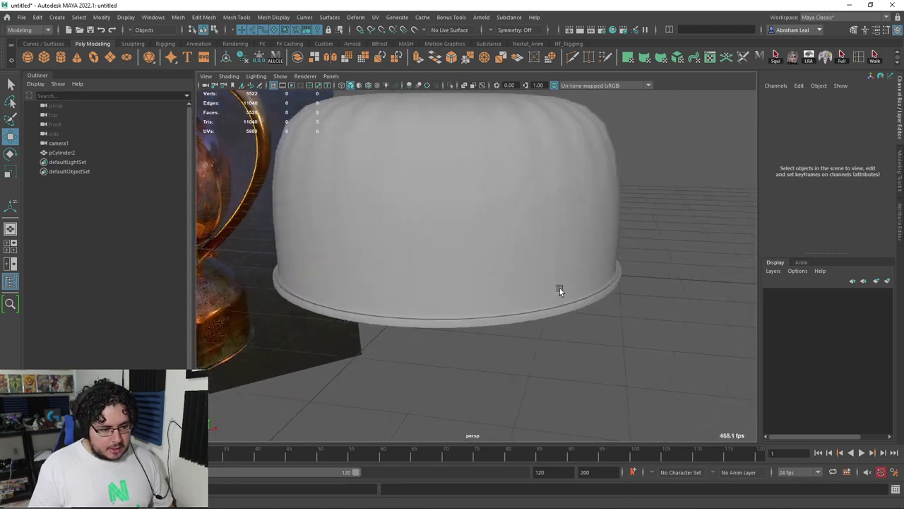
pyautogui.keyDown('alt'); pyautogui.moveTo(559, 288); pyautogui.dragTo(397, 289); pyautogui.keyUp('alt')
pyautogui.keyDown('alt'); pyautogui.moveTo(397, 292); pyautogui.dragTo(462, 245, button='right'); pyautogui.keyUp('alt')
pyautogui.click(462, 244)
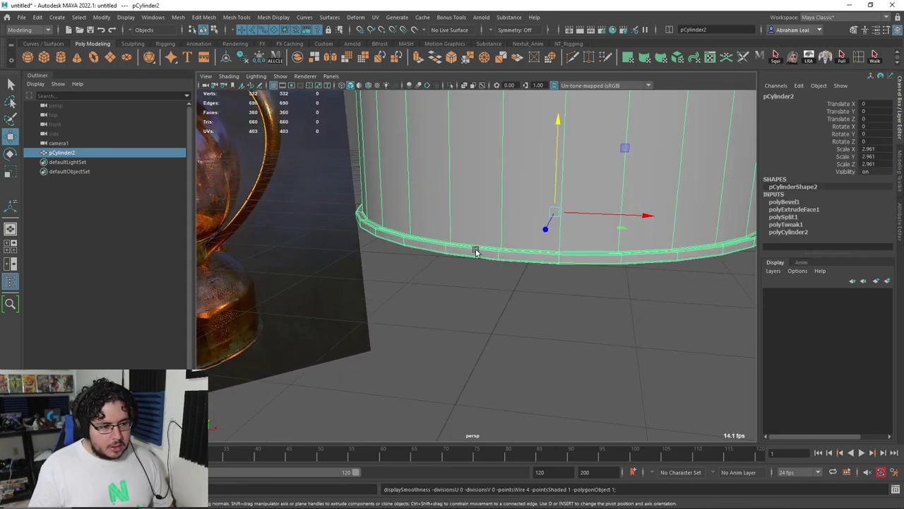
# - Select the bottom cap's centre vertex and convert it to the surrounding cap faces
pyautogui.moveTo(476, 250)
pyautogui.keyDown('alt'); pyautogui.mouseDown()
pyautogui.moveTo(424, 375)
pyautogui.moveTo(519, 392)
pyautogui.moveTo(452, 200)
pyautogui.mouseUp(); pyautogui.keyUp('alt')
pyautogui.moveTo(452, 200)
pyautogui.keyDown('alt'); pyautogui.mouseDown(button='right')
pyautogui.moveTo(495, 273)
pyautogui.moveTo(534, 283)
pyautogui.mouseUp(button='right'); pyautogui.keyUp('alt')
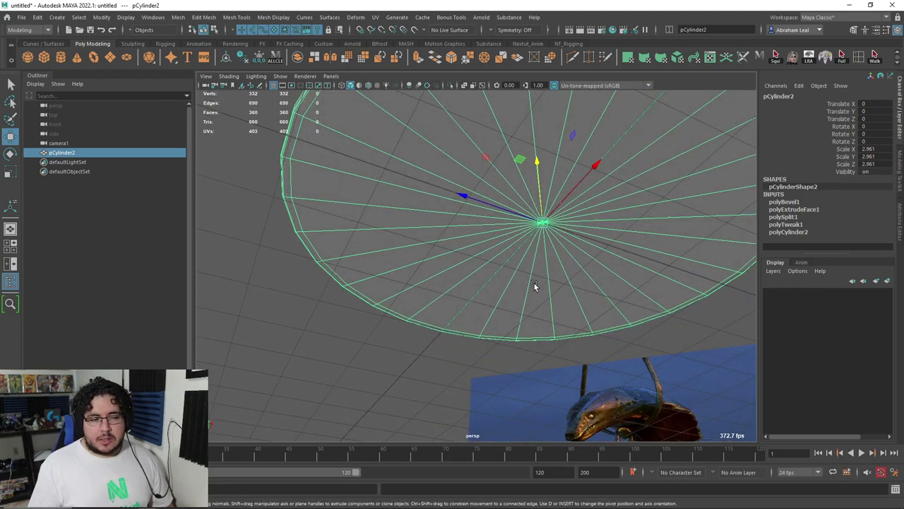
pyautogui.rightClick(520, 239)
pyautogui.click(497, 224)
pyautogui.click(543, 223)
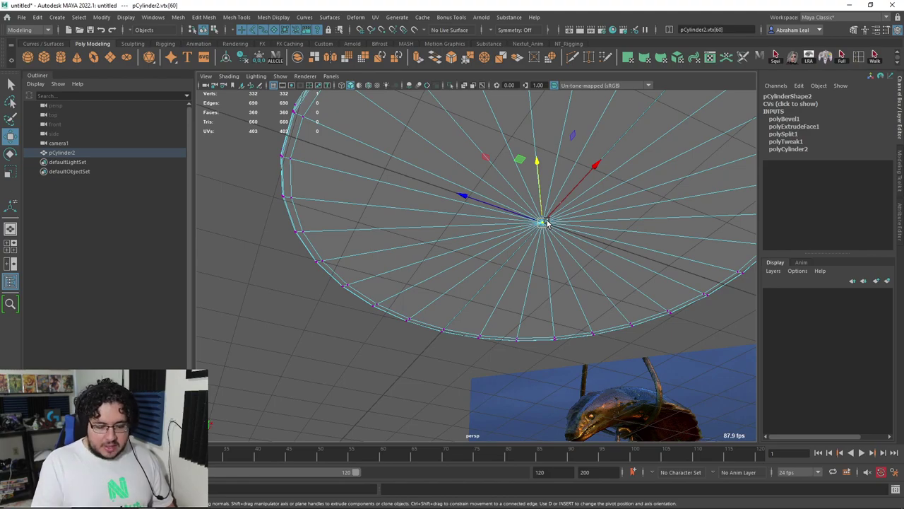
pyautogui.hotkey('ctrl', 'F11')
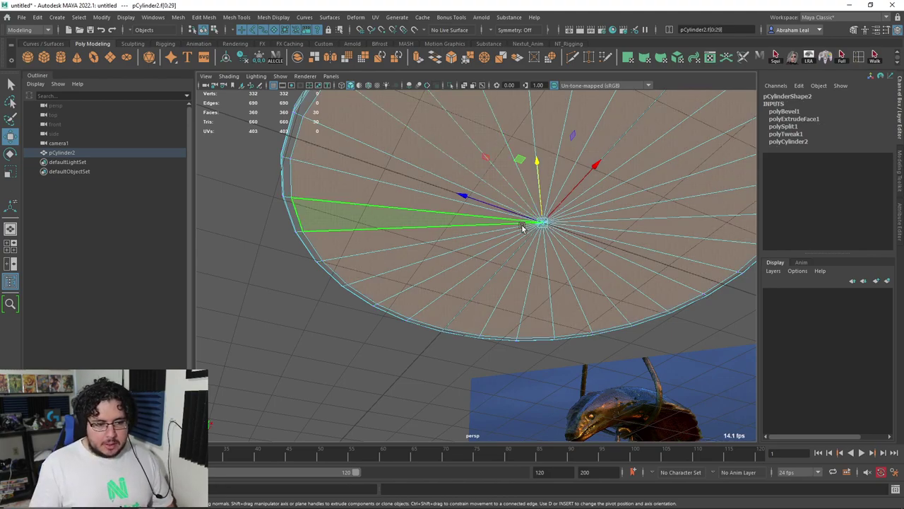
pyautogui.keyDown('alt'); pyautogui.moveTo(523, 226); pyautogui.dragTo(499, 264, button='right'); pyautogui.keyUp('alt')
# - Extrude the bottom cap faces with an inset offset of 0.33
pyautogui.hotkey('ctrl', 'e')
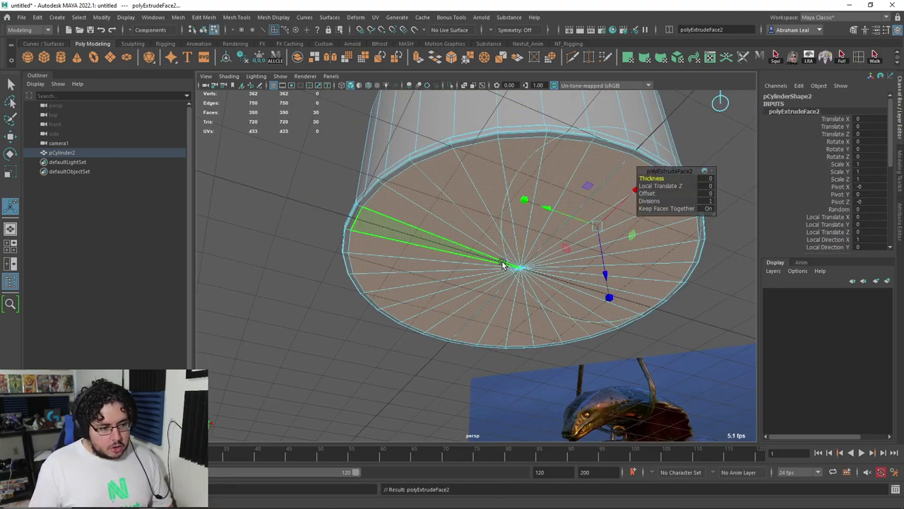
pyautogui.moveTo(647, 193); pyautogui.dragTo(665, 193)
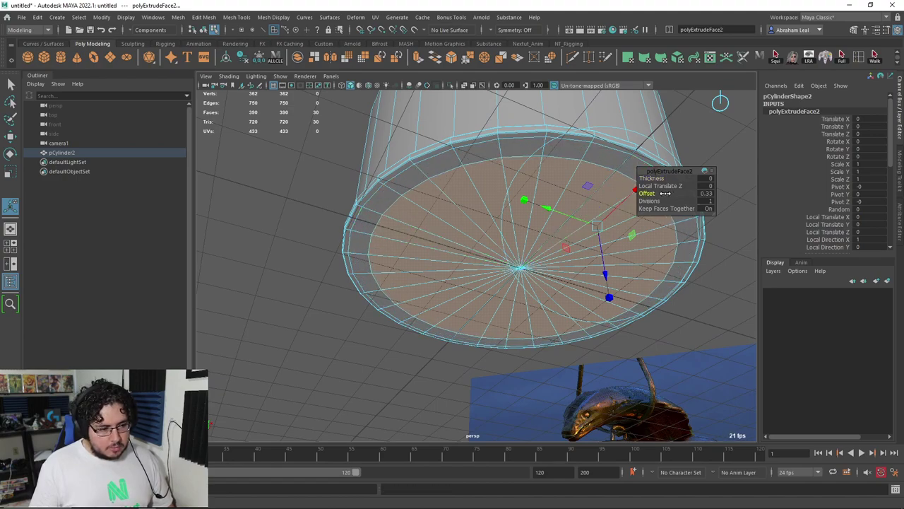
pyautogui.keyDown('alt'); pyautogui.moveTo(531, 233); pyautogui.dragTo(525, 233); pyautogui.keyUp('alt')
# - Extrude the cap again and recess it inward to Local Translate Z -0.076
pyautogui.hotkey('ctrl', 'e')
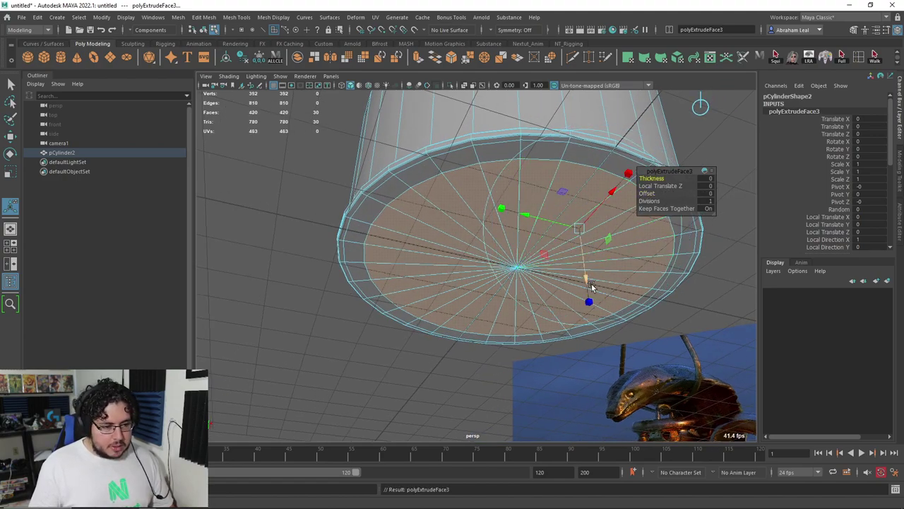
pyautogui.moveTo(585, 281)
pyautogui.mouseDown()
pyautogui.moveTo(586, 269)
pyautogui.moveTo(555, 318)
pyautogui.moveTo(492, 293)
pyautogui.mouseUp()
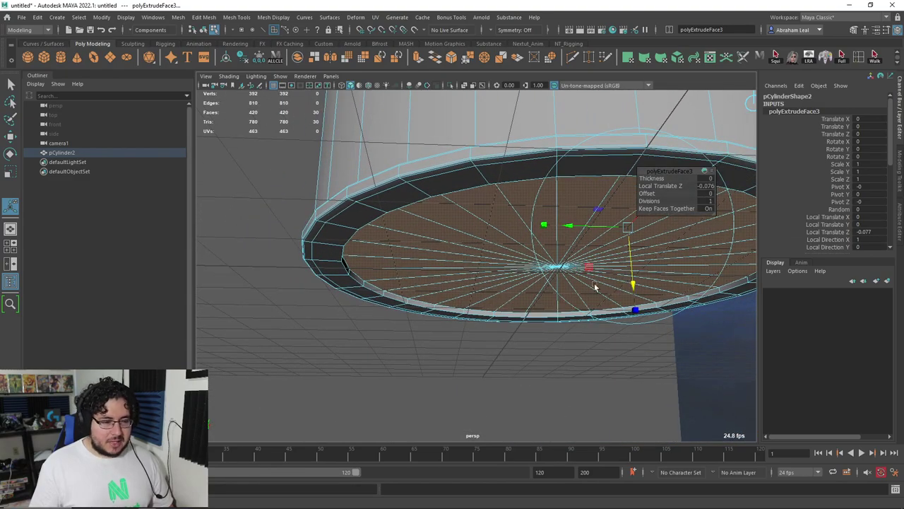
pyautogui.moveTo(595, 286)
pyautogui.keyDown('alt'); pyautogui.mouseDown()
pyautogui.moveTo(530, 233)
pyautogui.moveTo(404, 294)
pyautogui.moveTo(458, 252)
pyautogui.mouseUp(); pyautogui.keyUp('alt')
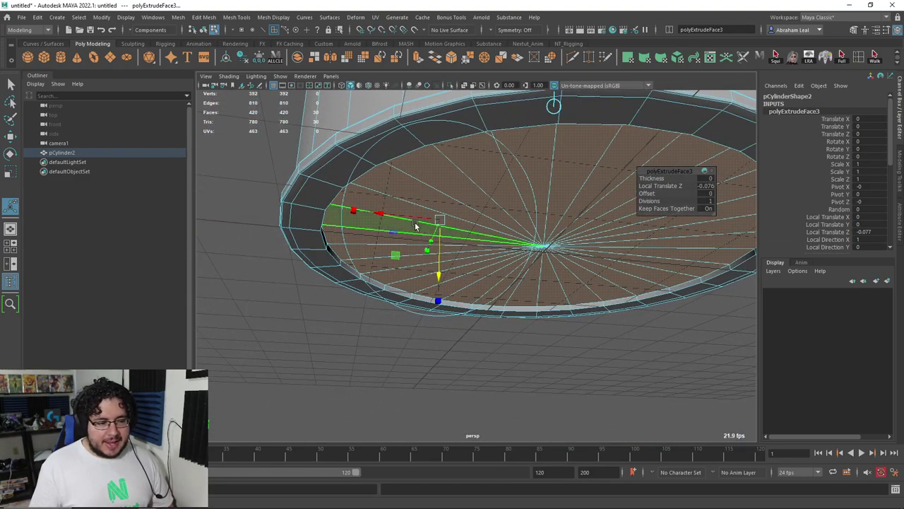
pyautogui.keyDown('alt'); pyautogui.moveTo(386, 209); pyautogui.dragTo(333, 185); pyautogui.keyUp('alt')
pyautogui.keyDown('alt'); pyautogui.moveTo(333, 186); pyautogui.dragTo(424, 269, button='right'); pyautogui.keyUp('alt')
pyautogui.moveTo(424, 268)
pyautogui.keyDown('alt'); pyautogui.mouseDown()
pyautogui.moveTo(394, 236)
pyautogui.moveTo(345, 236)
pyautogui.moveTo(371, 177)
pyautogui.mouseUp(); pyautogui.keyUp('alt')
pyautogui.press('q')
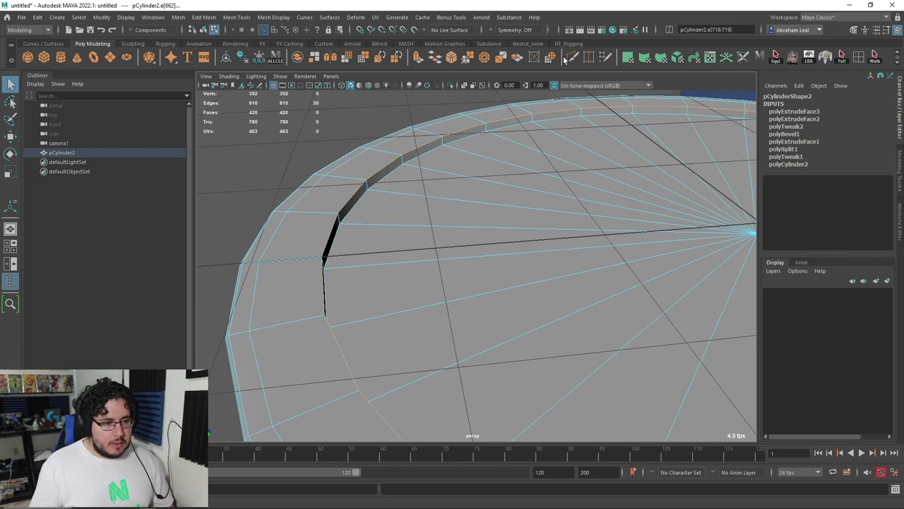
# - Multi-Cut two adjacent edge loops near the cap's rim
pyautogui.keyDown('shift'); pyautogui.moveTo(398, 173); pyautogui.dragTo(349, 176, button='right'); pyautogui.keyUp('shift')
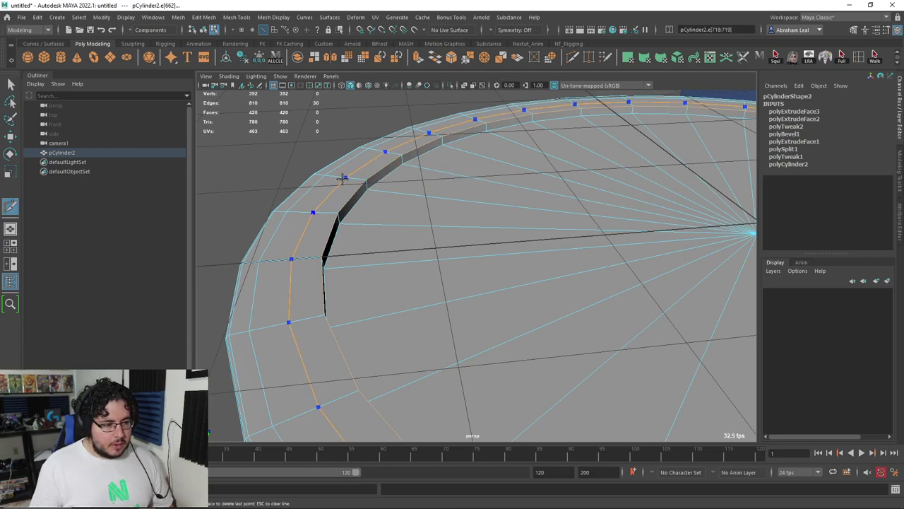
pyautogui.keyDown('ctrl'); pyautogui.click(342, 178); pyautogui.keyUp('ctrl')
pyautogui.keyDown('ctrl'); pyautogui.click(353, 176); pyautogui.keyUp('ctrl')
pyautogui.press('q')
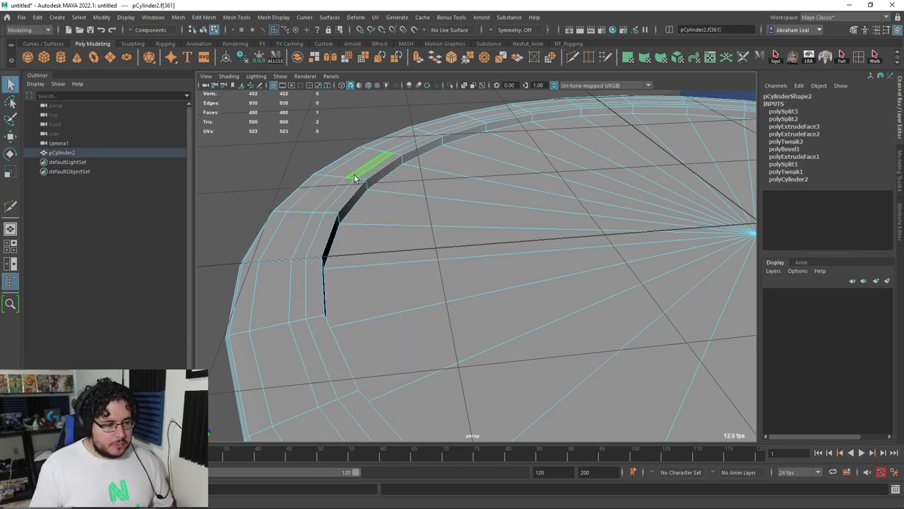
# - Extrude the face loop between the cuts inward by -0.03 to form a narrow groove
pyautogui.doubleClick(349, 184)
pyautogui.hotkey('ctrl', 'e')
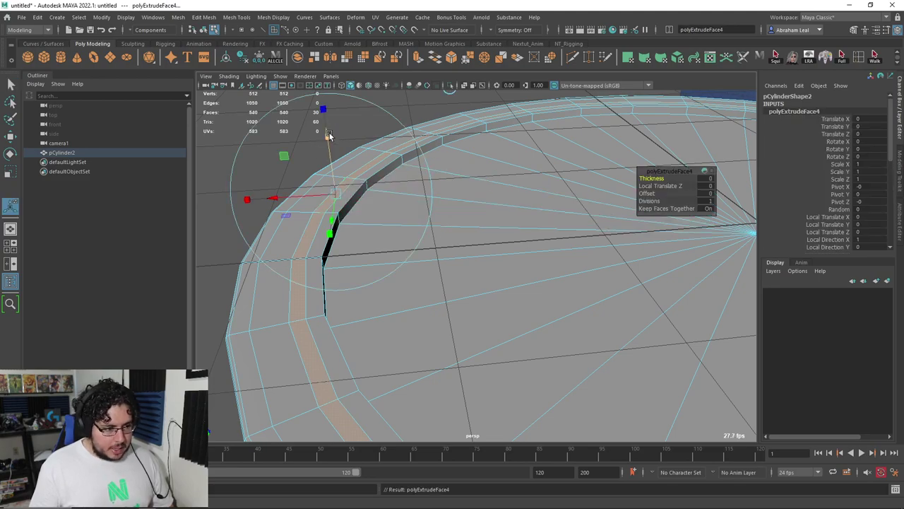
pyautogui.moveTo(329, 135); pyautogui.dragTo(329, 139)
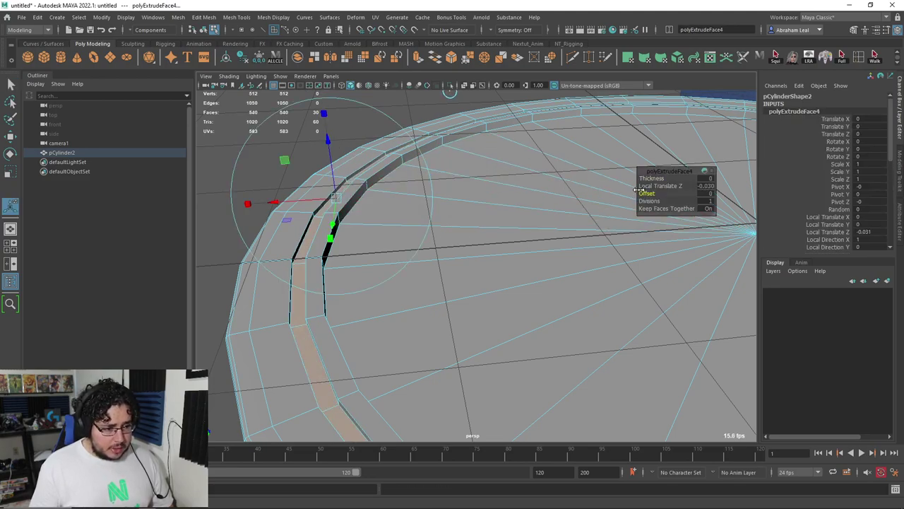
pyautogui.moveTo(637, 189); pyautogui.dragTo(664, 189)
pyautogui.press('F8')
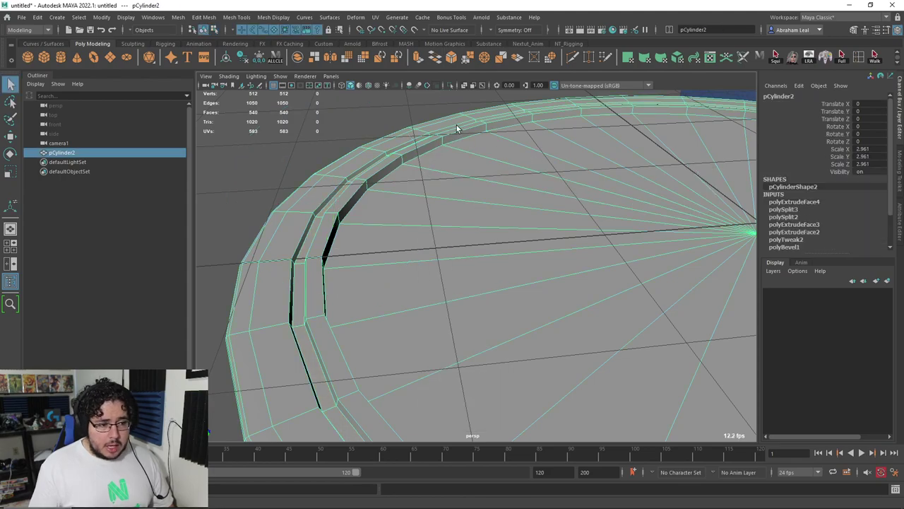
# - Bevel the groove's edges with 2 segments
pyautogui.press('F10')
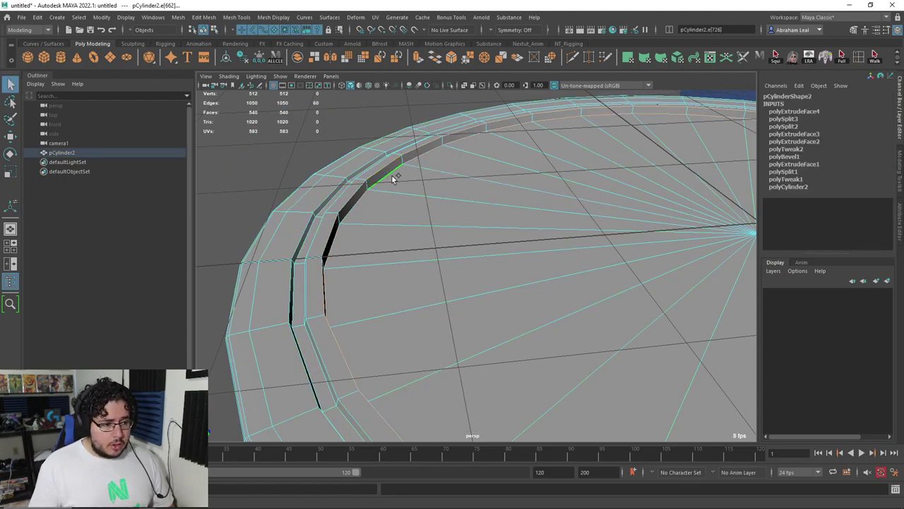
pyautogui.click(451, 57)
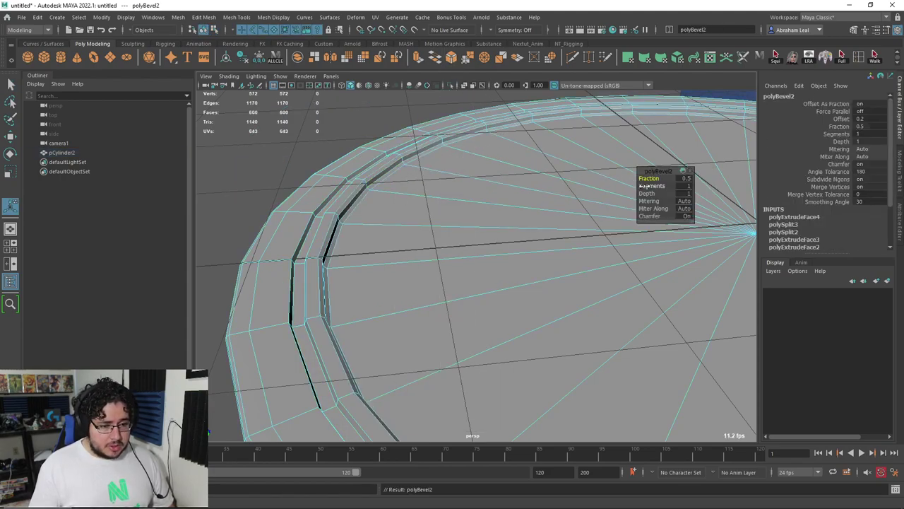
pyautogui.moveTo(645, 185); pyautogui.dragTo(648, 186)
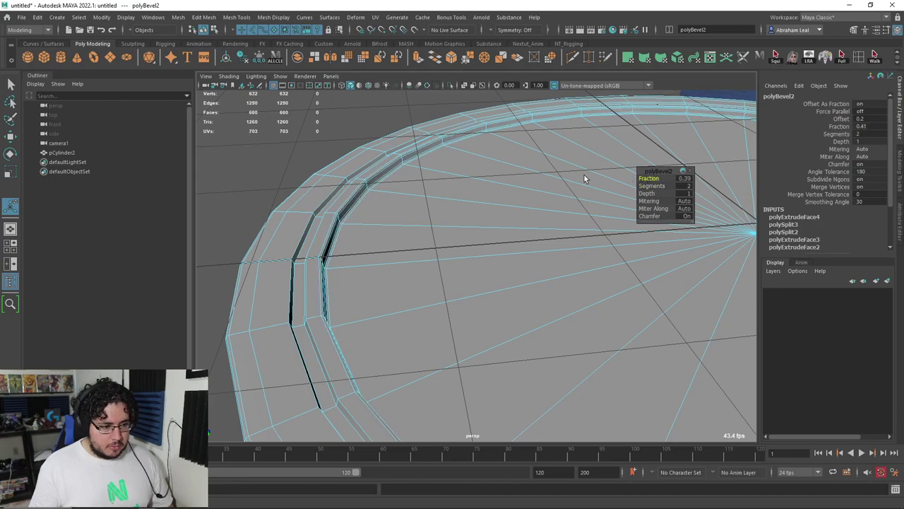
pyautogui.keyDown('alt'); pyautogui.moveTo(584, 179); pyautogui.dragTo(494, 198); pyautogui.keyUp('alt')
pyautogui.press('F8')
pyautogui.scroll(3, 413, 223)
pyautogui.click(325, 201)
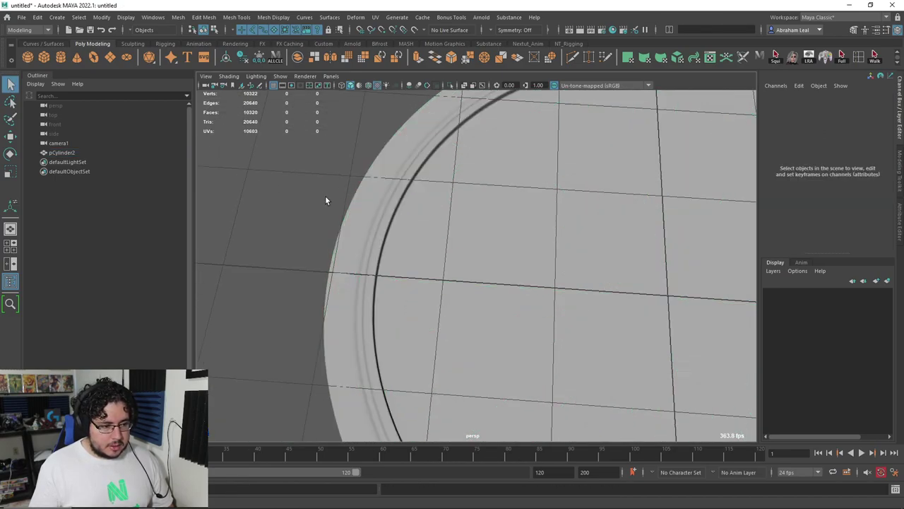
# - Orbit around the finished base, including underneath, to inspect it
pyautogui.moveTo(325, 200)
pyautogui.keyDown('alt'); pyautogui.mouseDown()
pyautogui.moveTo(434, 170)
pyautogui.moveTo(407, 233)
pyautogui.mouseUp(); pyautogui.keyUp('alt')
pyautogui.scroll(-5, 424, 222)
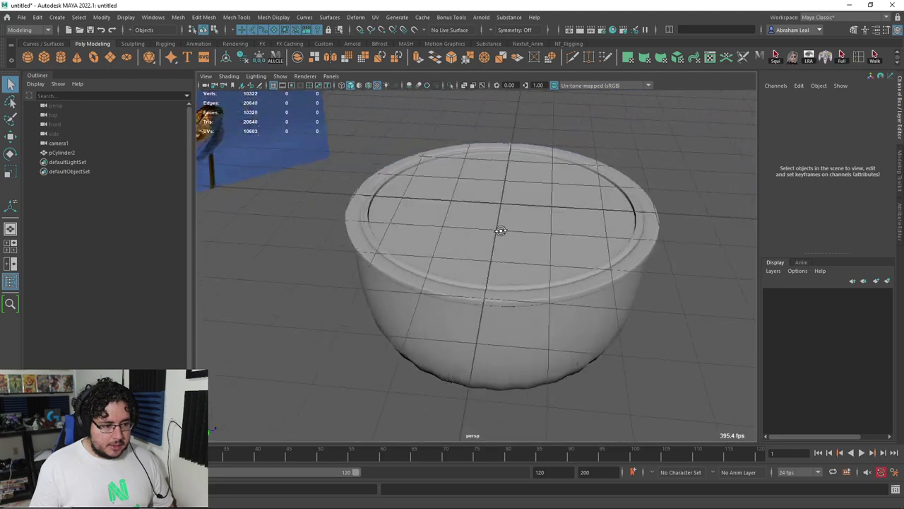
pyautogui.moveTo(500, 228)
pyautogui.keyDown('alt'); pyautogui.mouseDown()
pyautogui.moveTo(541, 257)
pyautogui.moveTo(575, 205)
pyautogui.moveTo(516, 214)
pyautogui.moveTo(390, 158)
pyautogui.mouseUp(); pyautogui.keyUp('alt')
pyautogui.scroll(5, 573, 216)
pyautogui.click(575, 206)
pyautogui.scroll(-5, 391, 158)
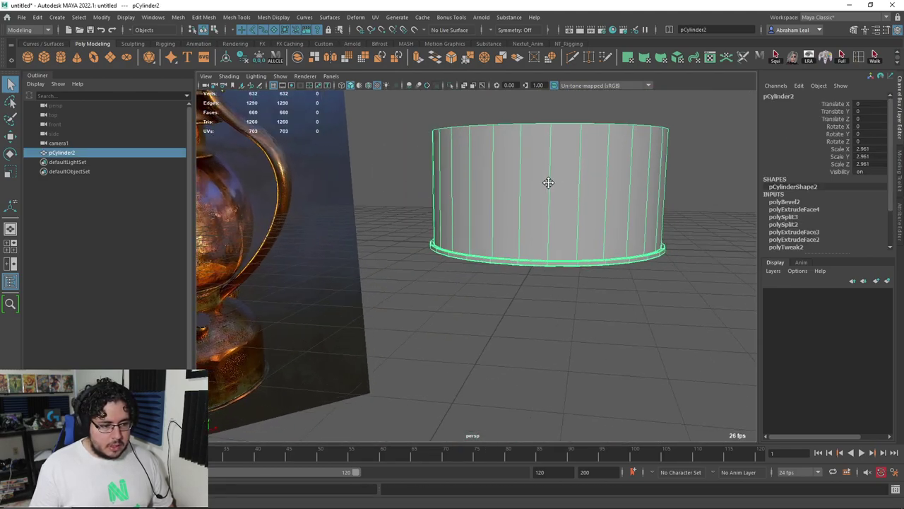
pyautogui.keyDown('alt'); pyautogui.moveTo(544, 182); pyautogui.dragTo(370, 201); pyautogui.keyUp('alt')
# - Compare the base against the lantern reference page and Photoshop paintover
pyautogui.hotkey('alt', 'Tab')
pyautogui.hotkey('alt', 'Tab')
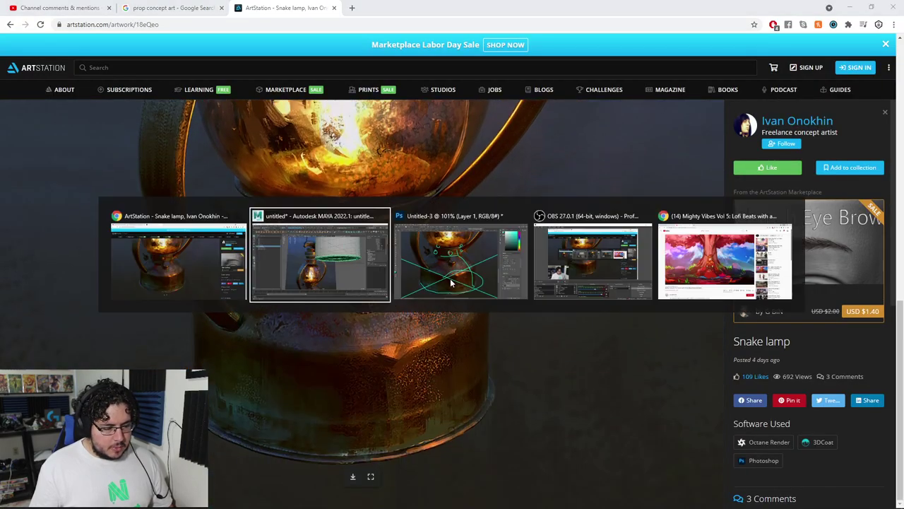
pyautogui.hotkey('alt', 'Tab')
pyautogui.keyDown('alt'); pyautogui.scroll(2, 625, 448); pyautogui.keyUp('alt')
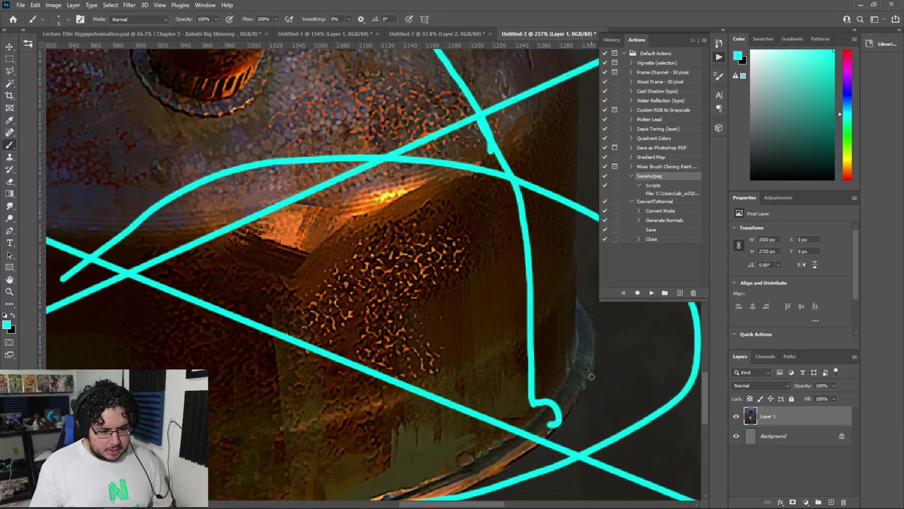
pyautogui.hotkey('alt', 'Tab')
pyautogui.hotkey('alt', 'Tab')
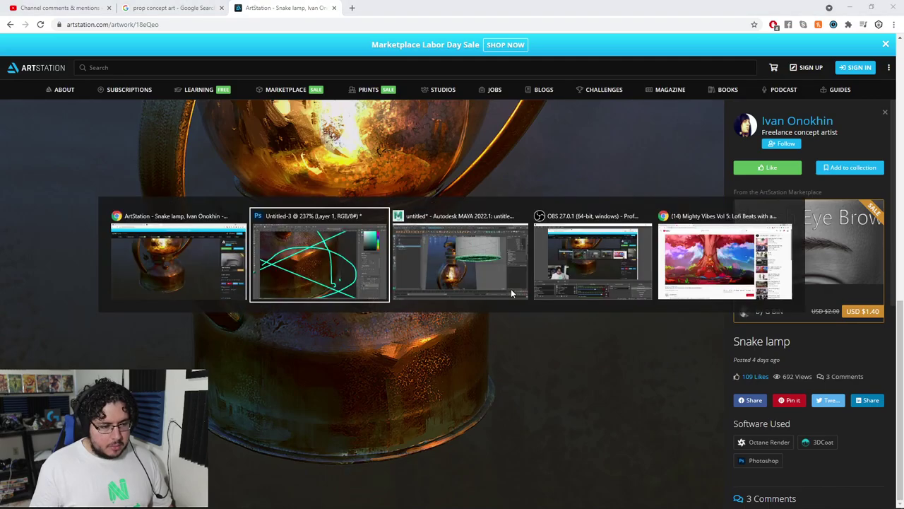
pyautogui.hotkey('alt', 'Tab')
pyautogui.keyDown('alt'); pyautogui.moveTo(510, 288); pyautogui.dragTo(404, 248); pyautogui.keyUp('alt')
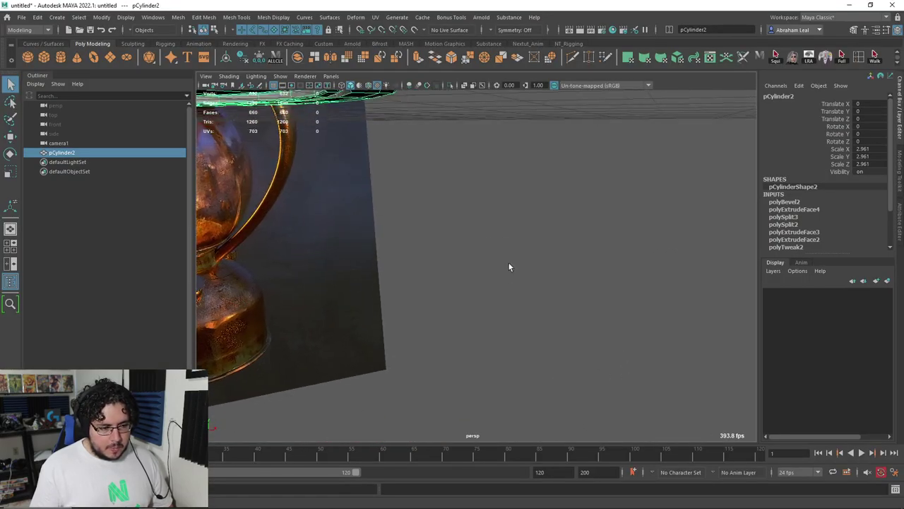
# - Delete the redundant edge loop on the base lip
pyautogui.keyDown('alt'); pyautogui.moveTo(404, 248); pyautogui.dragTo(578, 338, button='middle'); pyautogui.keyUp('alt')
pyautogui.moveTo(578, 337)
pyautogui.keyDown('alt'); pyautogui.mouseDown()
pyautogui.moveTo(434, 226)
pyautogui.moveTo(513, 234)
pyautogui.mouseUp(); pyautogui.keyUp('alt')
pyautogui.press('F10')
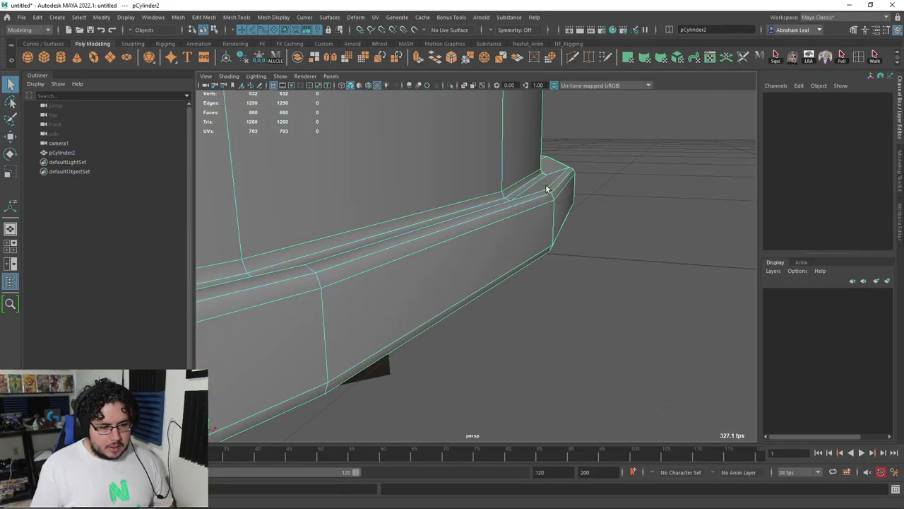
pyautogui.doubleClick(558, 180)
pyautogui.press('Delete')
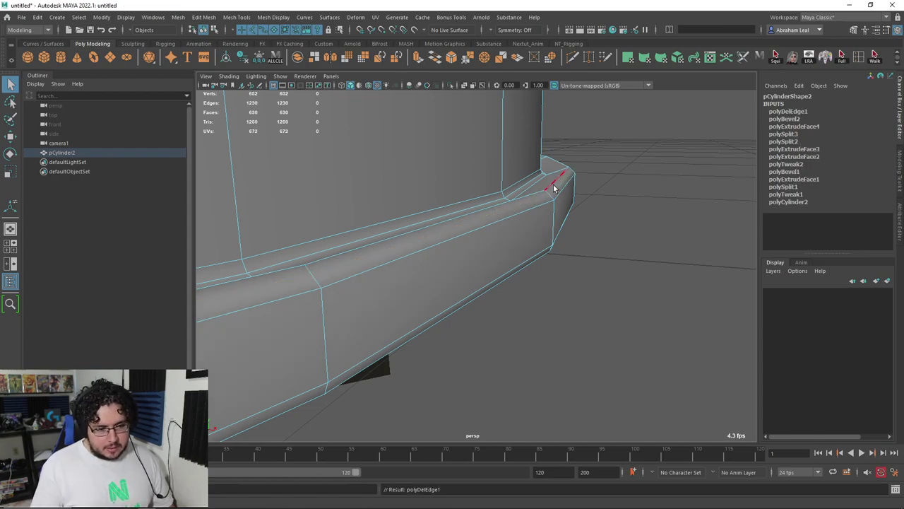
# - Scale the lip edge loop and check the result in smoothed preview
pyautogui.keyDown('alt'); pyautogui.moveTo(554, 187); pyautogui.dragTo(573, 181); pyautogui.keyUp('alt')
pyautogui.scroll(3, 575, 190)
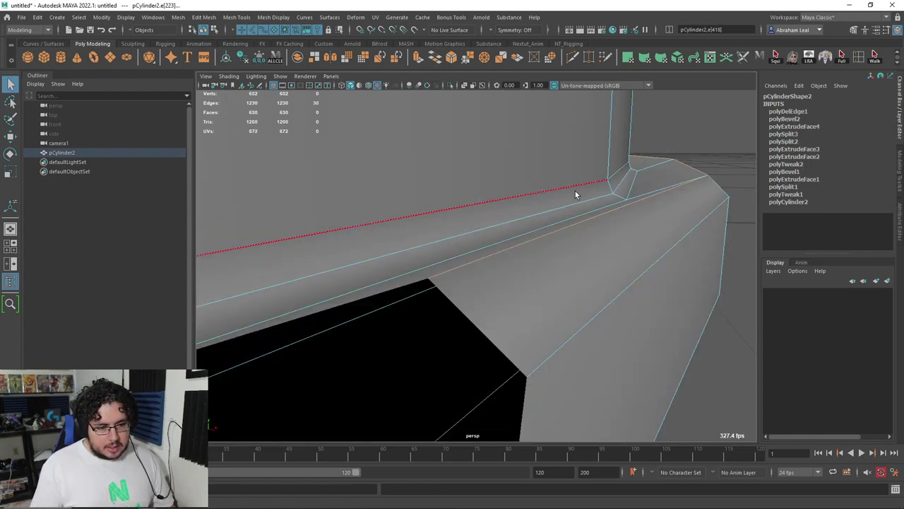
pyautogui.doubleClick(575, 190)
pyautogui.scroll(-3, 495, 210)
pyautogui.press('r')
pyautogui.keyDown('alt'); pyautogui.moveTo(512, 203); pyautogui.dragTo(361, 218); pyautogui.keyUp('alt')
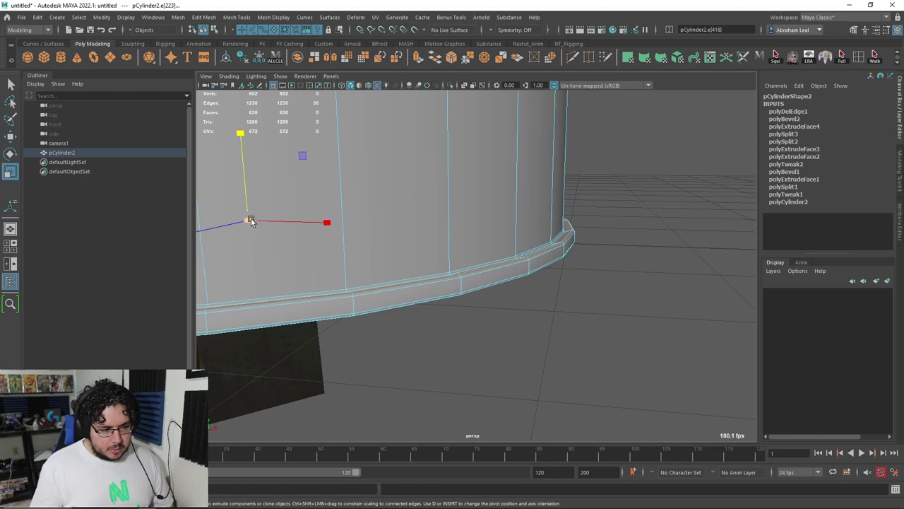
pyautogui.press('3')
pyautogui.press('F8')
pyautogui.click(584, 233)
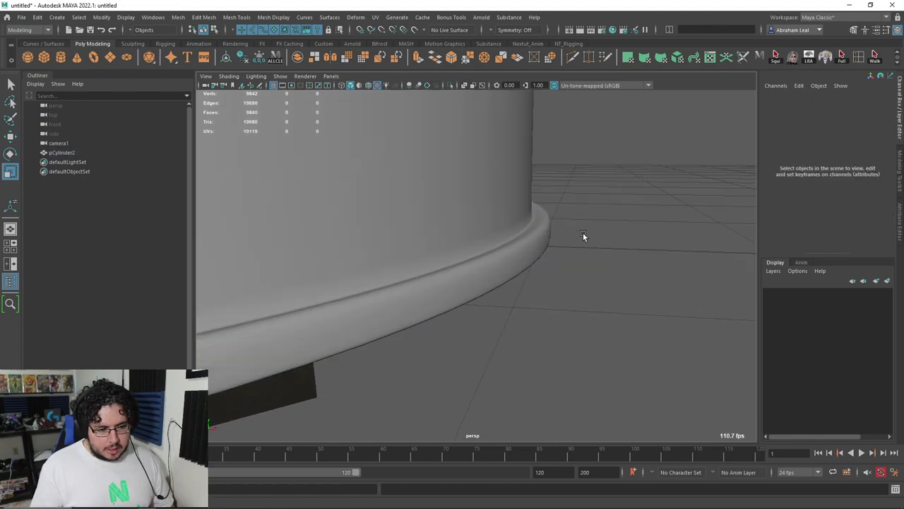
pyautogui.scroll(3, 587, 232)
pyautogui.press('1')
pyautogui.click(627, 246)
# - Raise another lip edge loop slightly
pyautogui.press('F10')
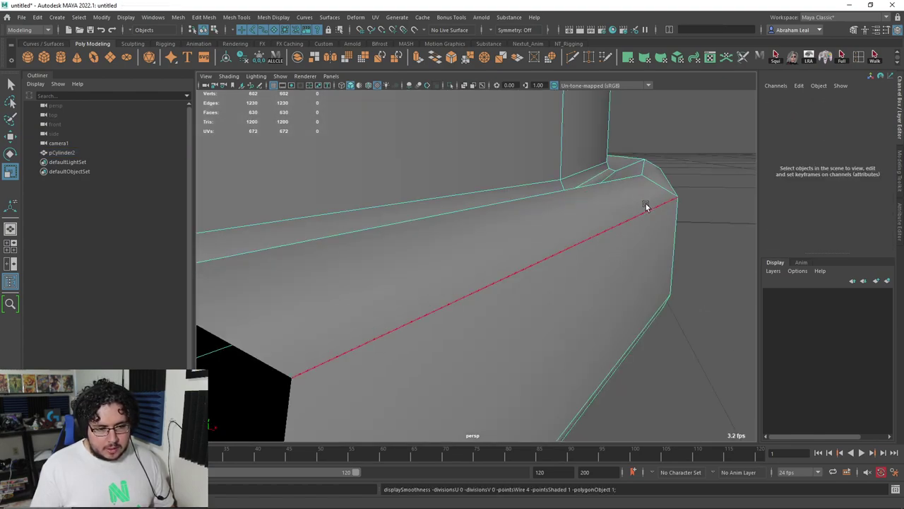
pyautogui.doubleClick(549, 201)
pyautogui.scroll(-5, 452, 219)
pyautogui.press('w')
pyautogui.moveTo(340, 149); pyautogui.dragTo(328, 140)
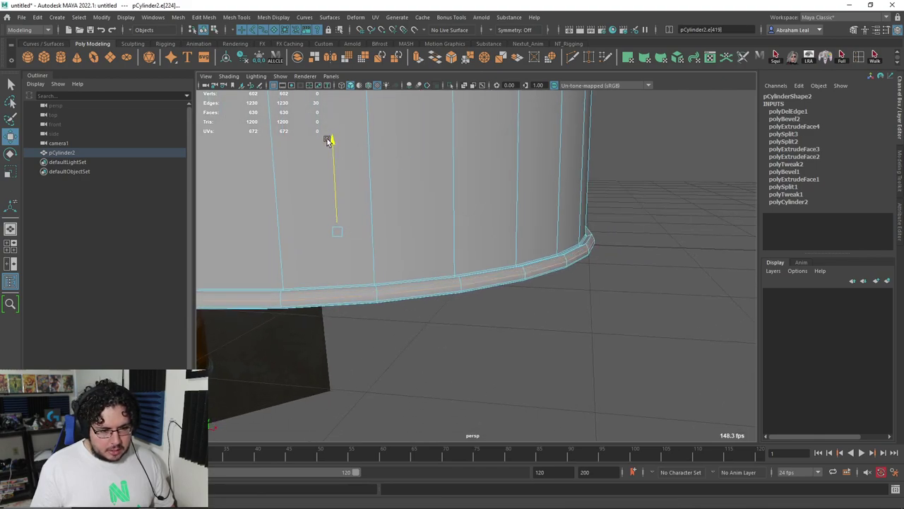
pyautogui.scroll(4, 444, 217)
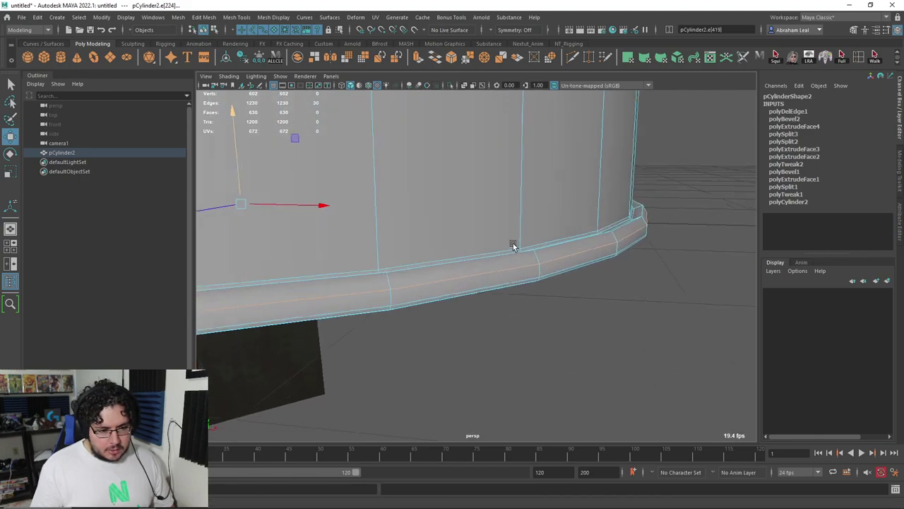
# - Add a support loop across the lip, preview it smoothed, and open a separate perspective view
pyautogui.click(572, 56)
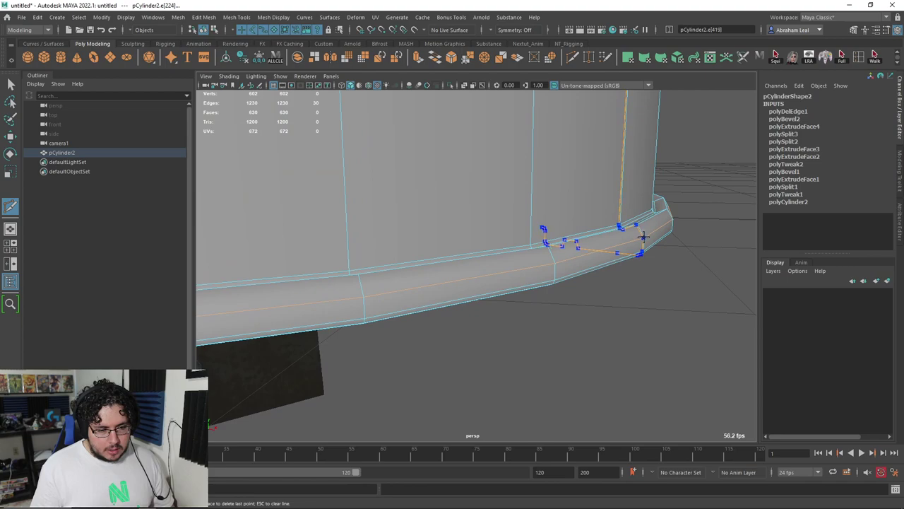
pyautogui.press('q')
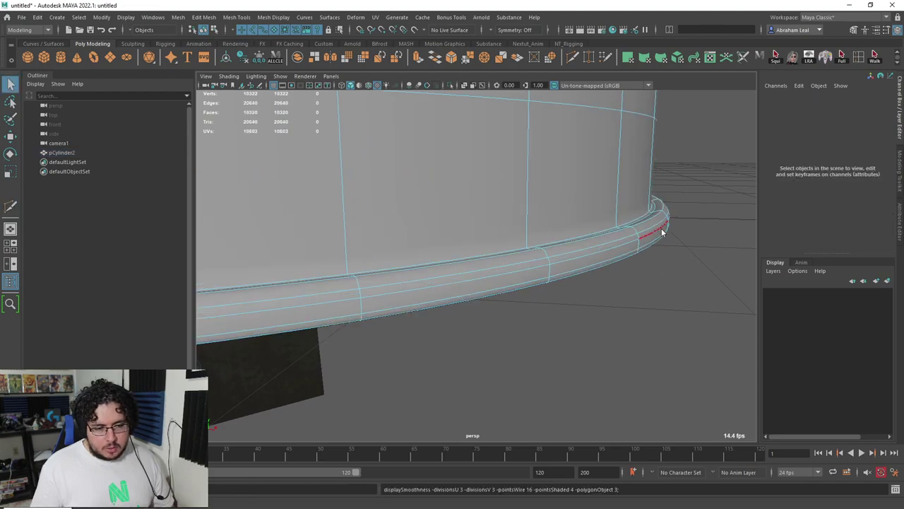
pyautogui.press('3')
pyautogui.keyDown('alt'); pyautogui.moveTo(650, 237); pyautogui.dragTo(650, 259); pyautogui.keyUp('alt')
pyautogui.keyDown('alt'); pyautogui.moveTo(650, 258); pyautogui.dragTo(509, 268, button='right'); pyautogui.keyUp('alt')
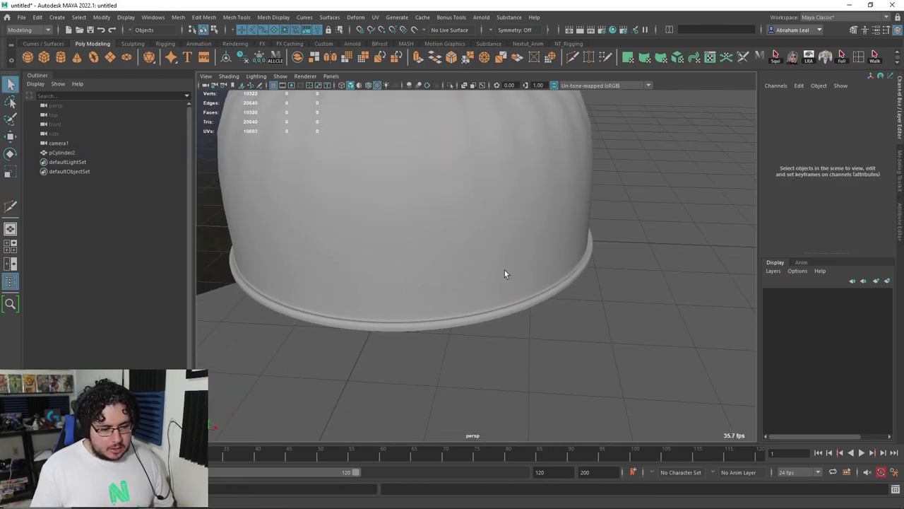
pyautogui.scroll(3, 452, 297)
pyautogui.press('space')
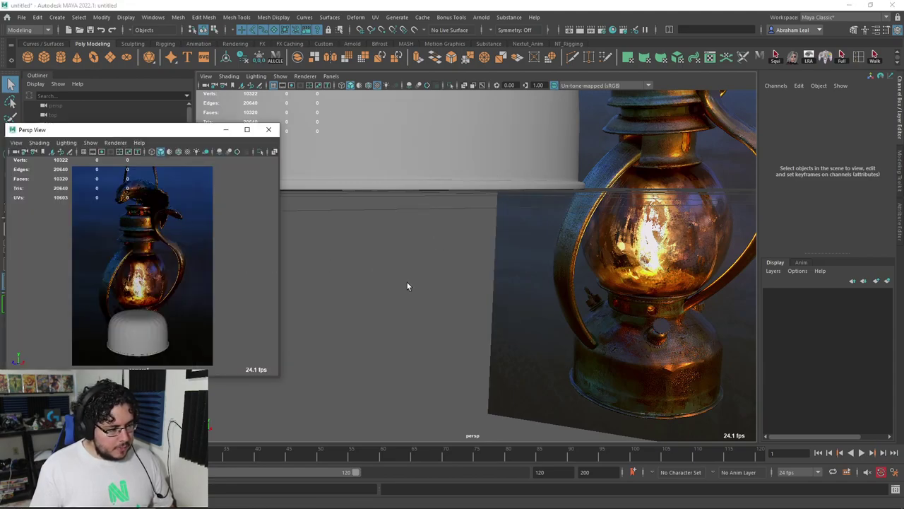
# - Select the cylinder, show it in wireframe without smooth preview, and frame it
pyautogui.click(429, 140)
pyautogui.press('4')
pyautogui.press('1')
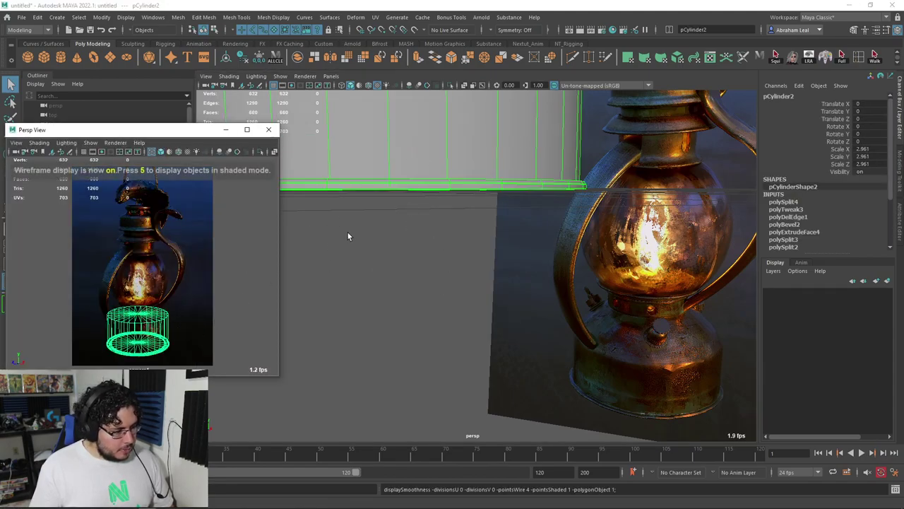
pyautogui.press('f')
pyautogui.scroll(-3, 488, 276)
pyautogui.scroll(-2, 521, 257)
# - Lower the cylinder's top vertex ring to shorten it, then raise it slightly
pyautogui.press('F9')
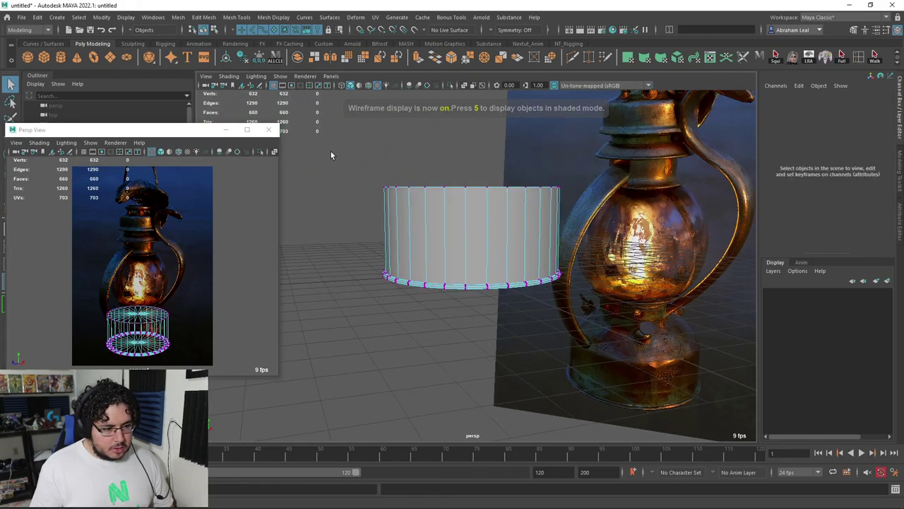
pyautogui.moveTo(330, 151); pyautogui.dragTo(586, 214)
pyautogui.press('w')
pyautogui.moveTo(139, 228); pyautogui.dragTo(142, 238)
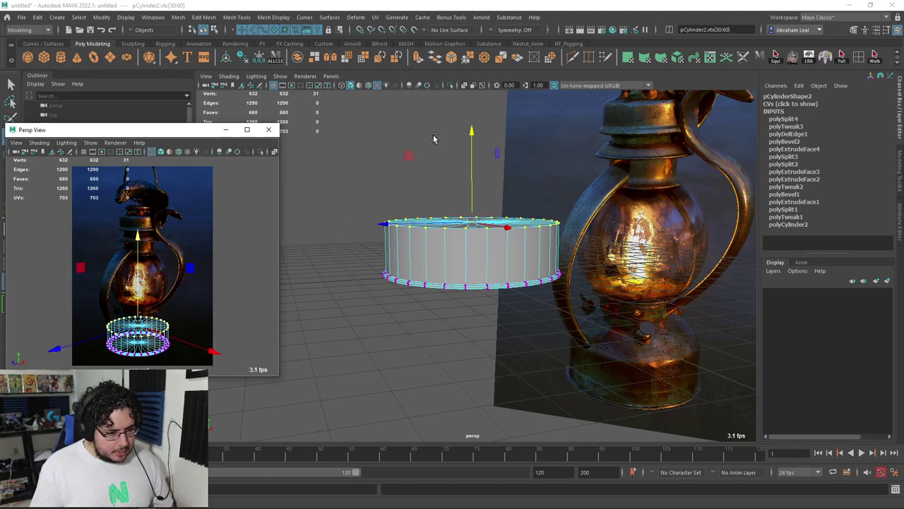
pyautogui.moveTo(470, 135); pyautogui.dragTo(471, 133)
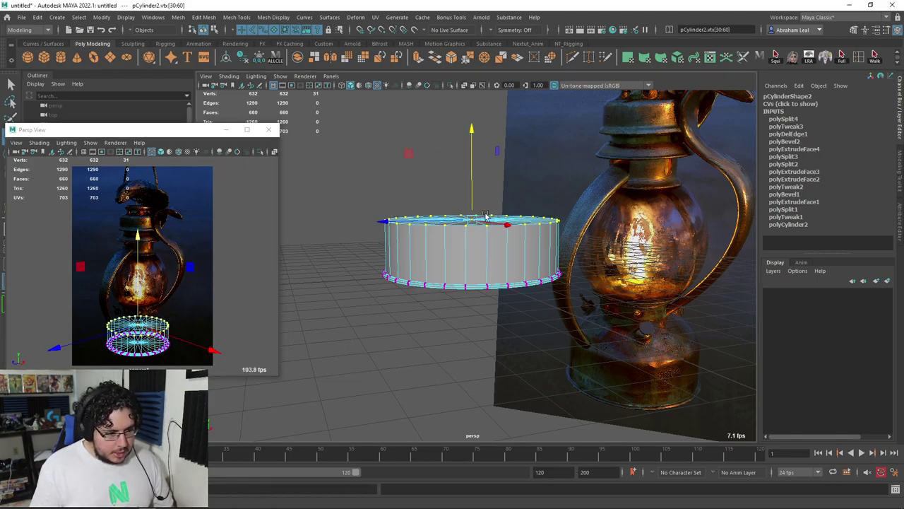
# - Extrude the cylinder's top faces with Ctrl+E and raise them upward
pyautogui.moveTo(485, 216); pyautogui.dragTo(487, 238, button='right')
pyautogui.moveTo(588, 175); pyautogui.dragTo(352, 279)
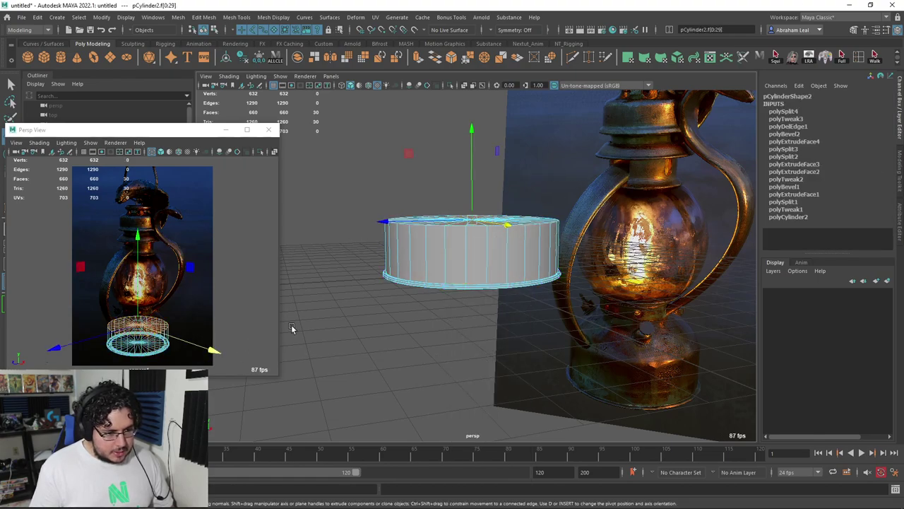
pyautogui.hotkey('ctrl', 'e')
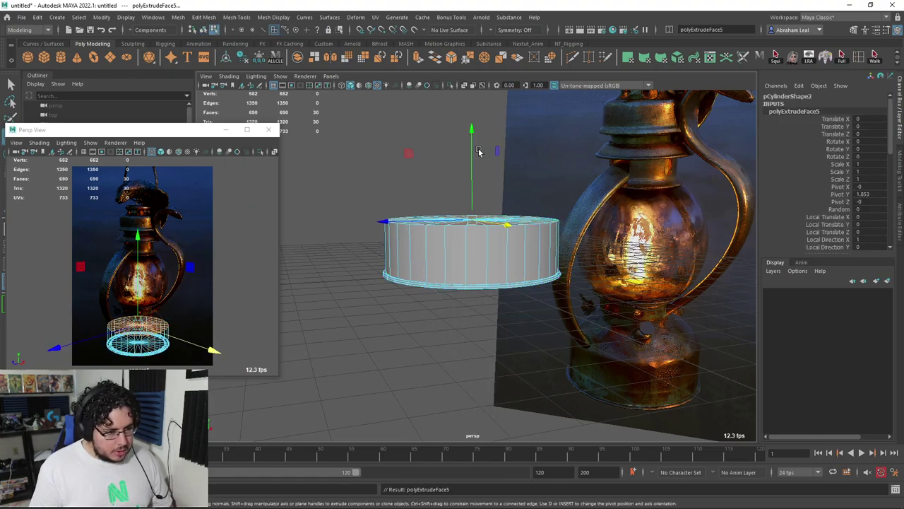
pyautogui.moveTo(471, 173); pyautogui.dragTo(472, 154)
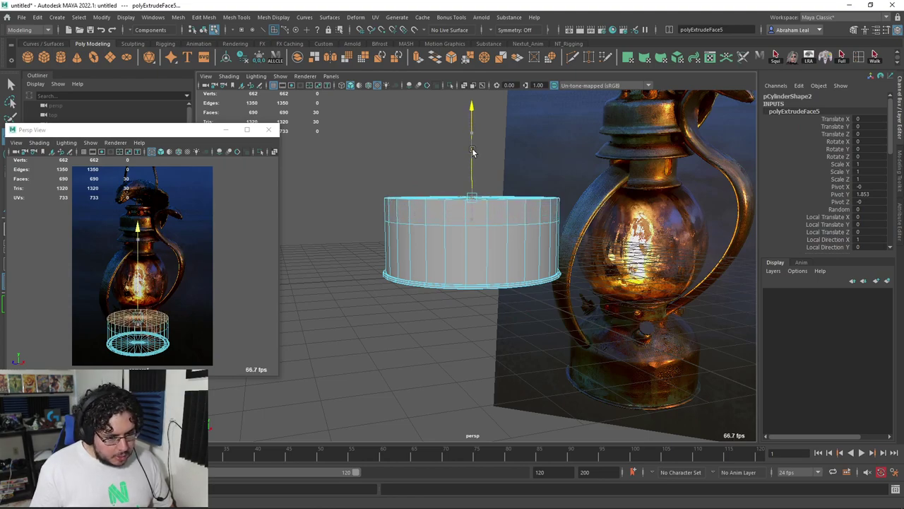
pyautogui.moveTo(472, 156)
pyautogui.mouseDown()
pyautogui.moveTo(465, 97)
pyautogui.moveTo(472, 151)
pyautogui.mouseUp()
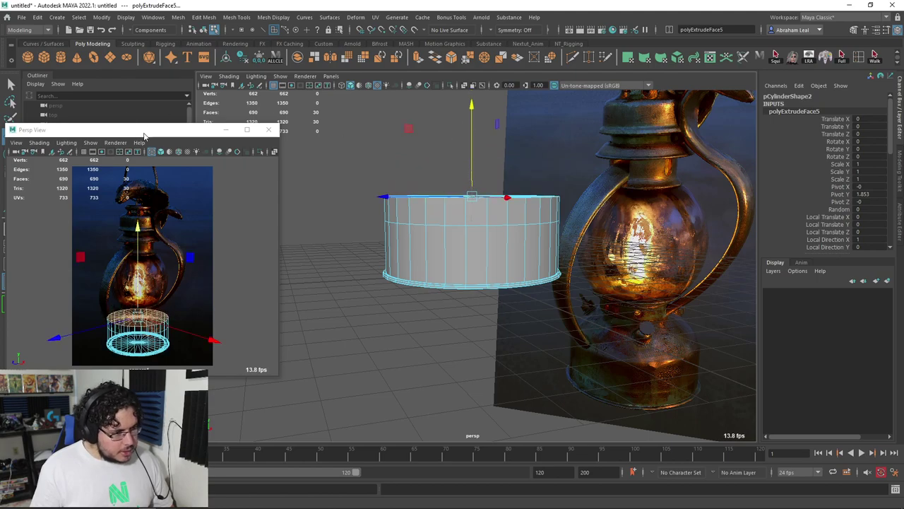
# - Move and enlarge the Persp View window, then raise the extruded top and taper it inward
pyautogui.moveTo(106, 130); pyautogui.dragTo(103, 40)
pyautogui.moveTo(277, 297); pyautogui.dragTo(427, 469)
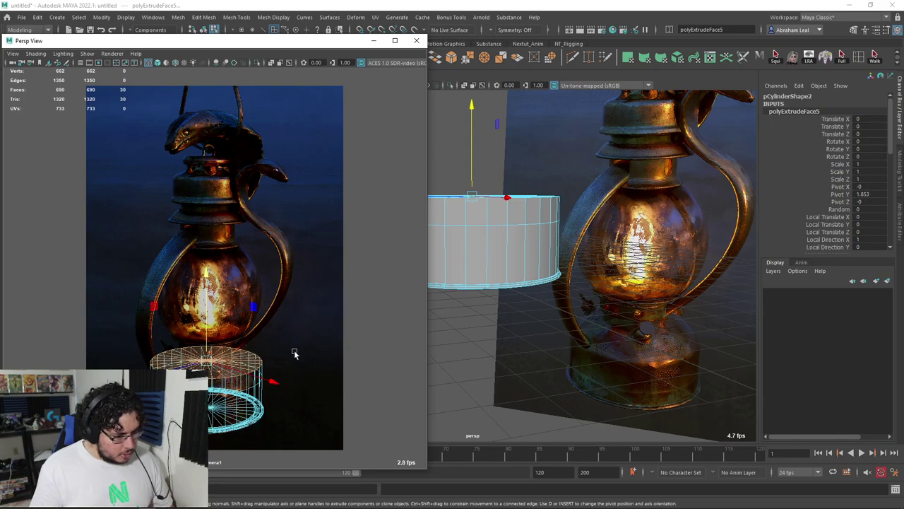
pyautogui.moveTo(206, 302)
pyautogui.mouseDown()
pyautogui.moveTo(223, 263)
pyautogui.moveTo(226, 273)
pyautogui.mouseUp()
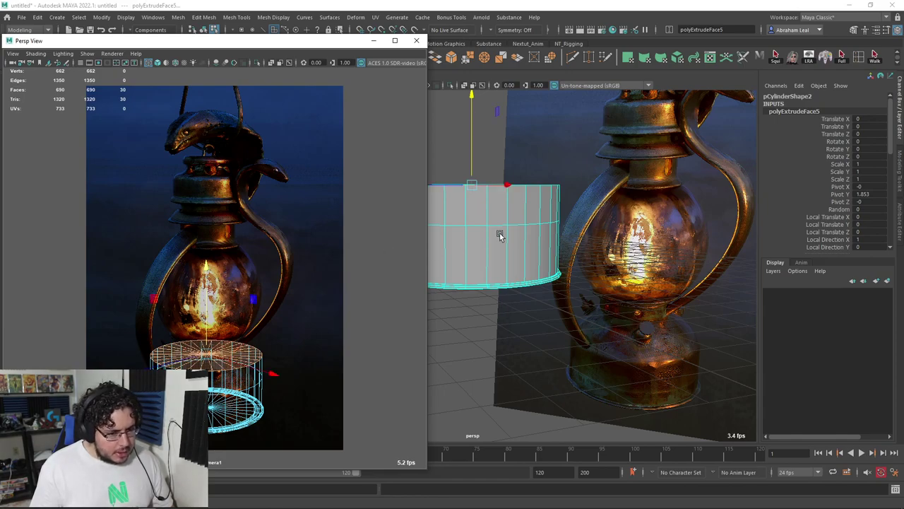
pyautogui.moveTo(471, 187)
pyautogui.mouseDown()
pyautogui.moveTo(381, 188)
pyautogui.moveTo(429, 200)
pyautogui.mouseUp()
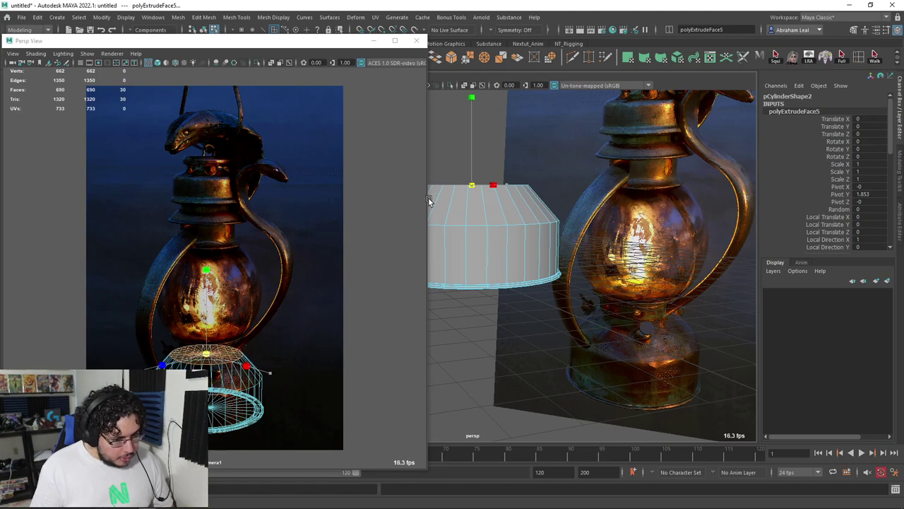
# - Reselect the cylinder in edge mode and orbit to view the shoulder edge
pyautogui.press('F8')
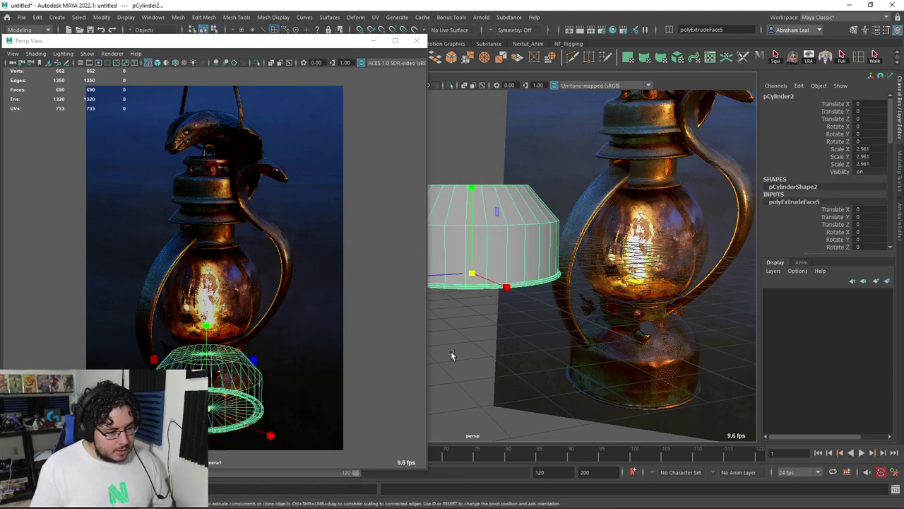
pyautogui.click(474, 372)
pyautogui.moveTo(474, 372)
pyautogui.keyDown('alt'); pyautogui.mouseDown()
pyautogui.moveTo(581, 364)
pyautogui.moveTo(540, 284)
pyautogui.moveTo(507, 249)
pyautogui.mouseUp(); pyautogui.keyUp('alt')
pyautogui.click(541, 284)
pyautogui.moveTo(507, 249); pyautogui.dragTo(452, 267, button='right')
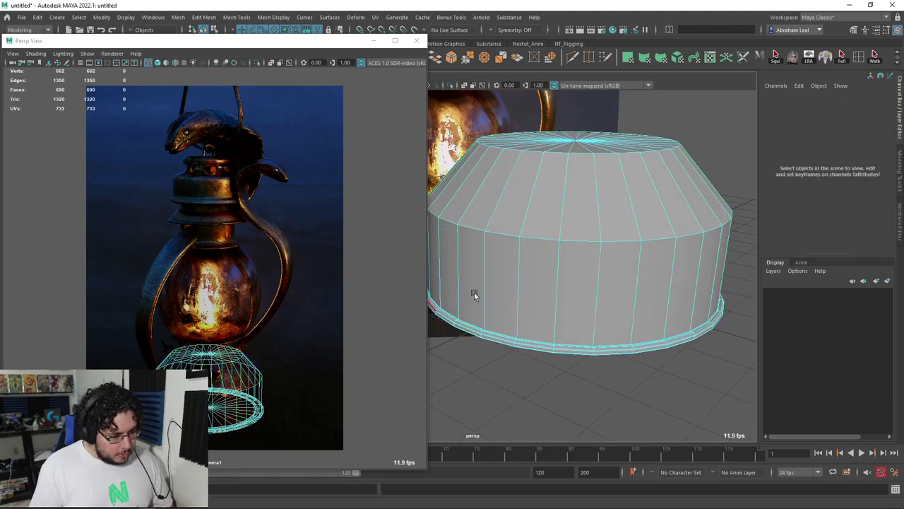
pyautogui.moveTo(474, 292)
pyautogui.keyDown('alt'); pyautogui.mouseDown()
pyautogui.moveTo(568, 300)
pyautogui.moveTo(558, 264)
pyautogui.moveTo(517, 286)
pyautogui.mouseUp(); pyautogui.keyUp('alt')
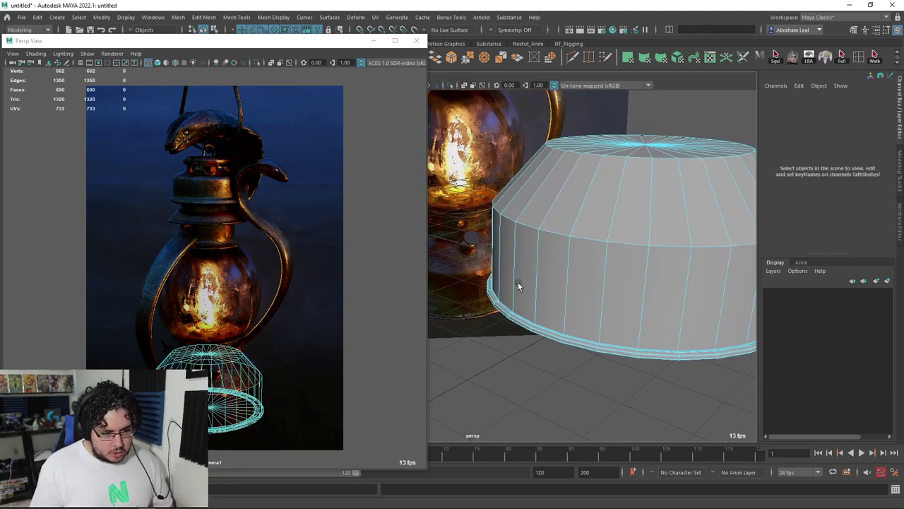
# - Bevel the shoulder edge loop with 2 segments at fraction 0.16
pyautogui.doubleClick(548, 231)
pyautogui.click(459, 59)
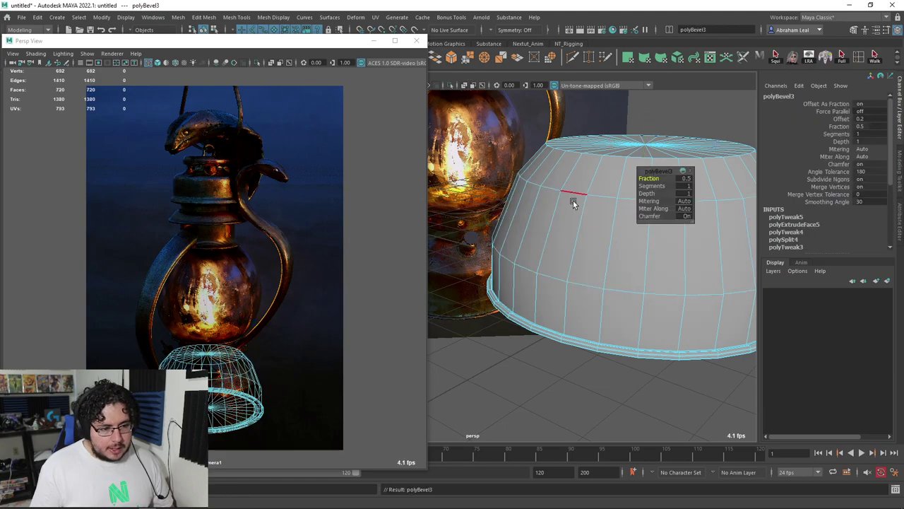
pyautogui.moveTo(648, 185)
pyautogui.mouseDown()
pyautogui.moveTo(661, 185)
pyautogui.moveTo(631, 179)
pyautogui.mouseUp()
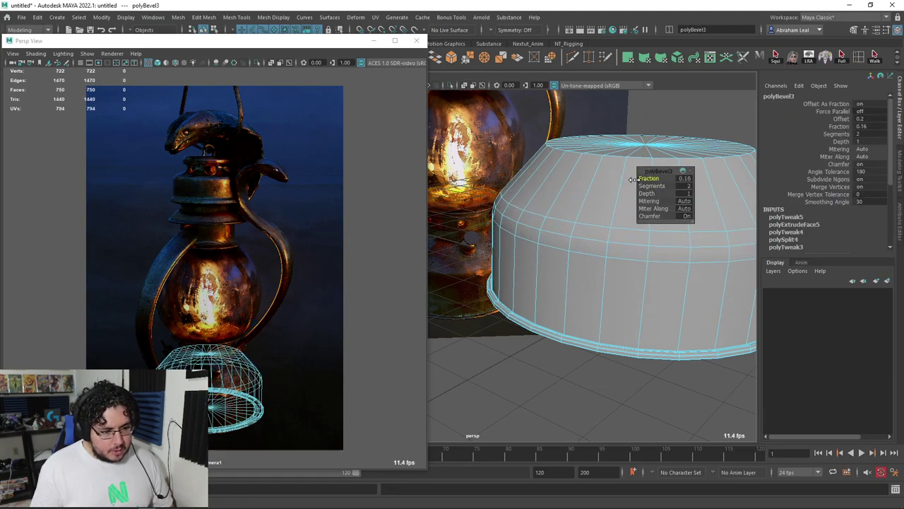
pyautogui.scroll(-3, 595, 212)
pyautogui.scroll(-3, 595, 211)
# - Reselect the bowl in face mode and select the ring of faces on its top
pyautogui.moveTo(594, 211)
pyautogui.keyDown('alt'); pyautogui.mouseDown()
pyautogui.moveTo(542, 210)
pyautogui.moveTo(520, 234)
pyautogui.moveTo(545, 272)
pyautogui.moveTo(591, 268)
pyautogui.mouseUp(); pyautogui.keyUp('alt')
pyautogui.click(579, 211)
pyautogui.scroll(2, 544, 284)
pyautogui.keyDown('alt'); pyautogui.moveTo(591, 268); pyautogui.dragTo(595, 263, button='middle'); pyautogui.keyUp('alt')
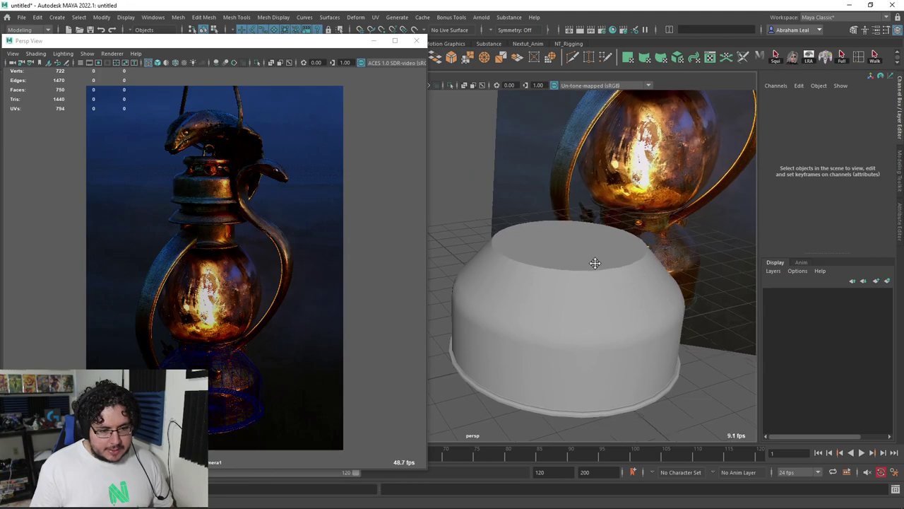
pyautogui.keyDown('alt'); pyautogui.moveTo(594, 262); pyautogui.dragTo(563, 265); pyautogui.keyUp('alt')
pyautogui.moveTo(563, 265); pyautogui.dragTo(566, 258, button='right')
pyautogui.keyDown('alt'); pyautogui.moveTo(565, 258); pyautogui.dragTo(564, 260); pyautogui.keyUp('alt')
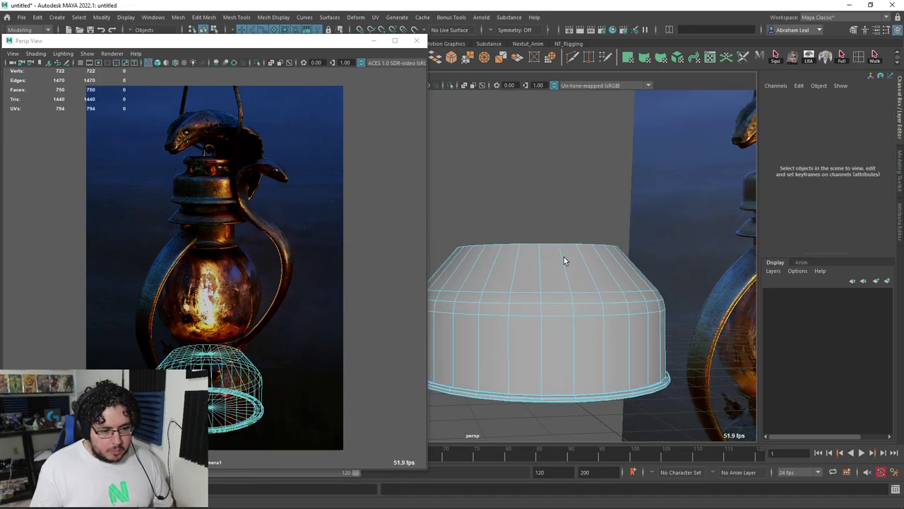
pyautogui.moveTo(647, 226); pyautogui.dragTo(455, 247)
# - Extrude the selected top faces upward into a tall neck
pyautogui.keyDown('alt'); pyautogui.moveTo(418, 325); pyautogui.dragTo(458, 337); pyautogui.keyUp('alt')
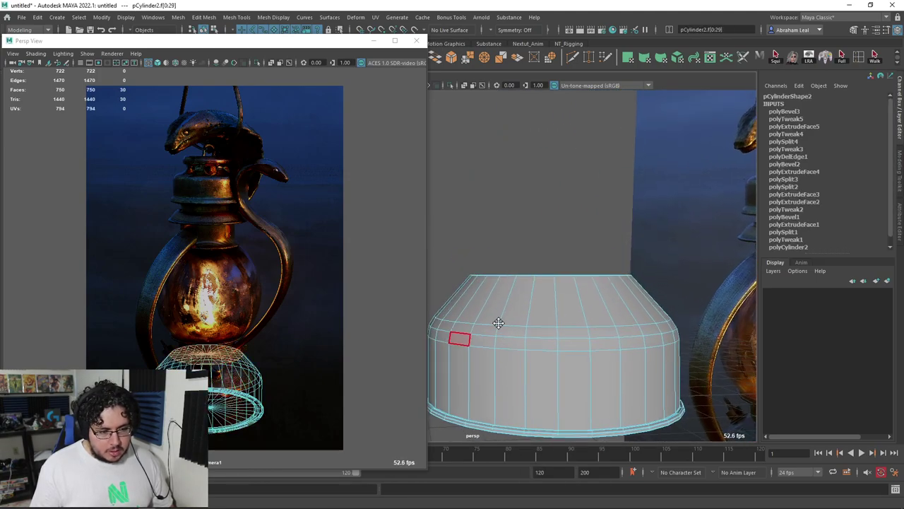
pyautogui.hotkey('ctrl', 'e')
pyautogui.keyDown('alt'); pyautogui.moveTo(570, 308); pyautogui.dragTo(556, 317); pyautogui.keyUp('alt')
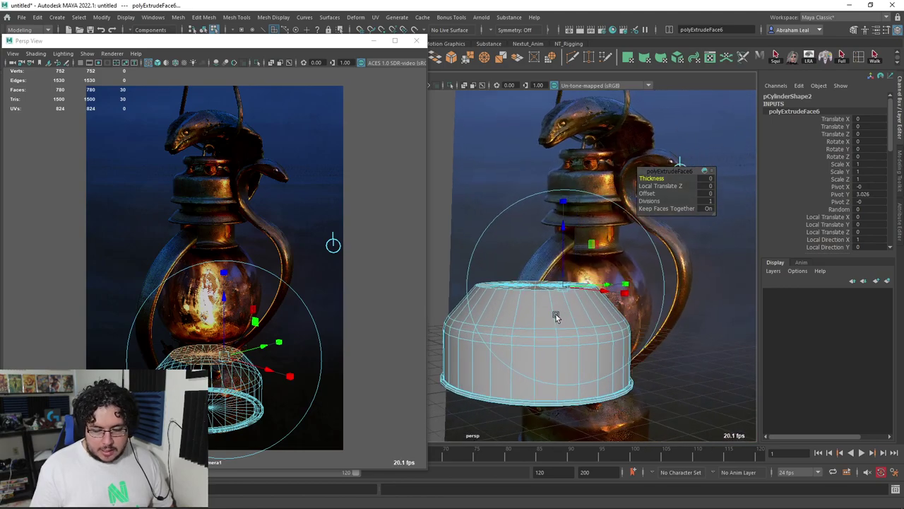
pyautogui.moveTo(558, 263)
pyautogui.mouseDown()
pyautogui.moveTo(558, 159)
pyautogui.moveTo(549, 231)
pyautogui.moveTo(553, 203)
pyautogui.moveTo(584, 262)
pyautogui.moveTo(459, 281)
pyautogui.moveTo(599, 261)
pyautogui.moveTo(587, 282)
pyautogui.moveTo(559, 277)
pyautogui.moveTo(613, 305)
pyautogui.mouseUp()
pyautogui.click(535, 260)
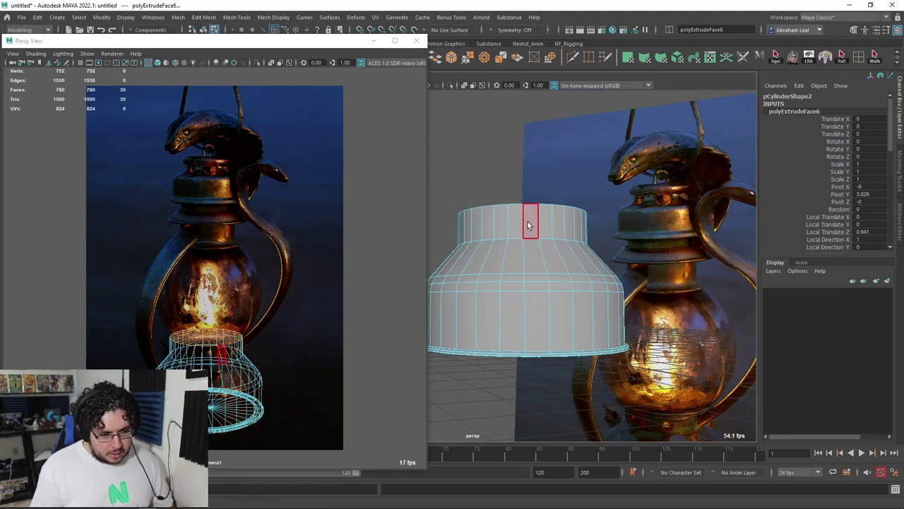
# - Scale the neck's top band of faces inward
pyautogui.keyDown('alt'); pyautogui.moveTo(516, 226); pyautogui.dragTo(537, 262); pyautogui.keyUp('alt')
pyautogui.doubleClick(537, 260)
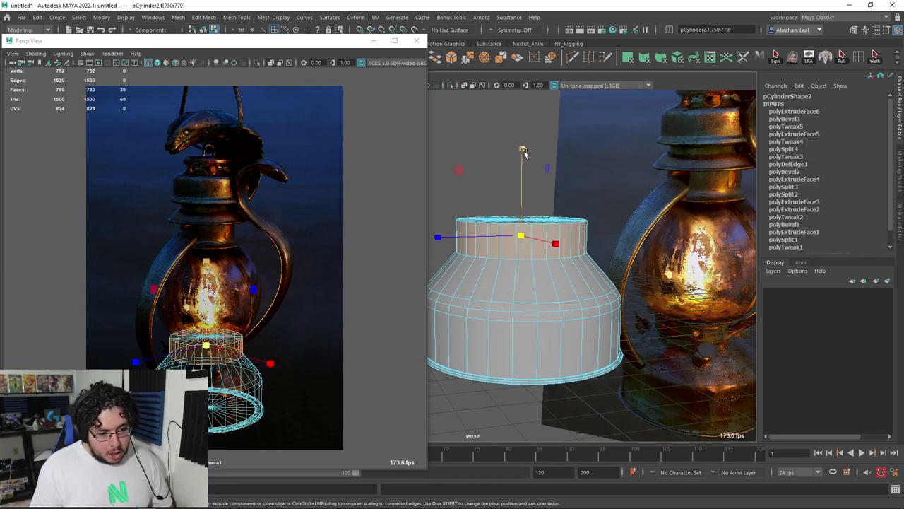
pyautogui.press('r')
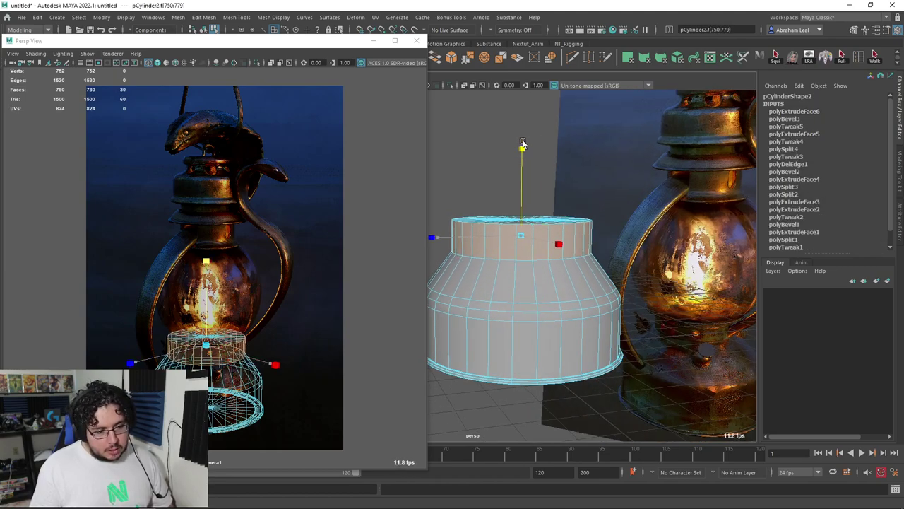
pyautogui.moveTo(522, 149)
pyautogui.keyDown('ctrl'); pyautogui.mouseDown()
pyautogui.moveTo(532, 194)
pyautogui.moveTo(518, 171)
pyautogui.mouseUp(); pyautogui.keyUp('ctrl')
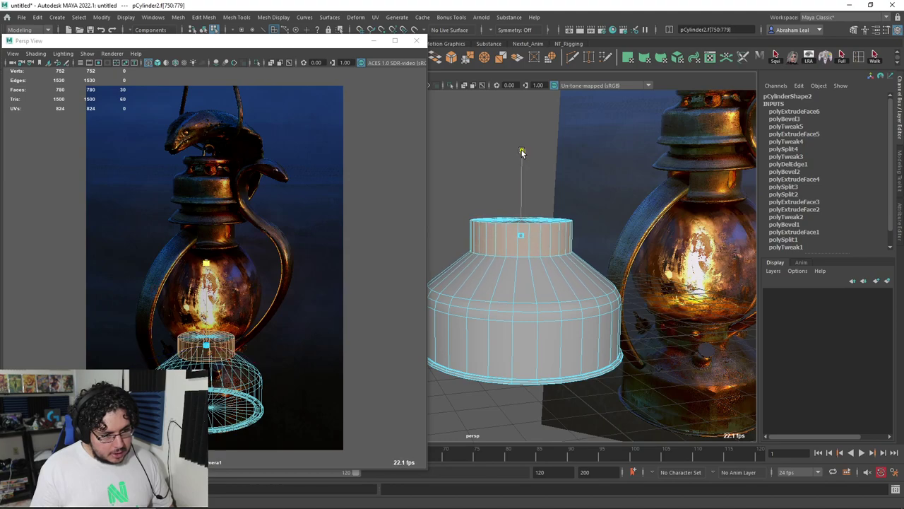
# - Lower the neck's top vertex ring slightly
pyautogui.moveTo(549, 200); pyautogui.dragTo(527, 214, button='right')
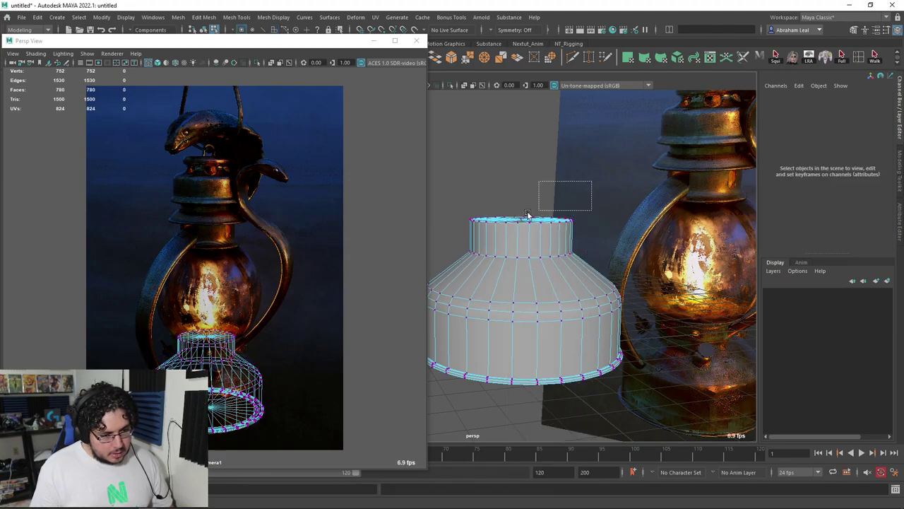
pyautogui.moveTo(527, 214); pyautogui.dragTo(466, 226)
pyautogui.moveTo(521, 132)
pyautogui.mouseDown()
pyautogui.moveTo(531, 209)
pyautogui.moveTo(452, 222)
pyautogui.moveTo(560, 183)
pyautogui.mouseUp()
pyautogui.scroll(3, 531, 210)
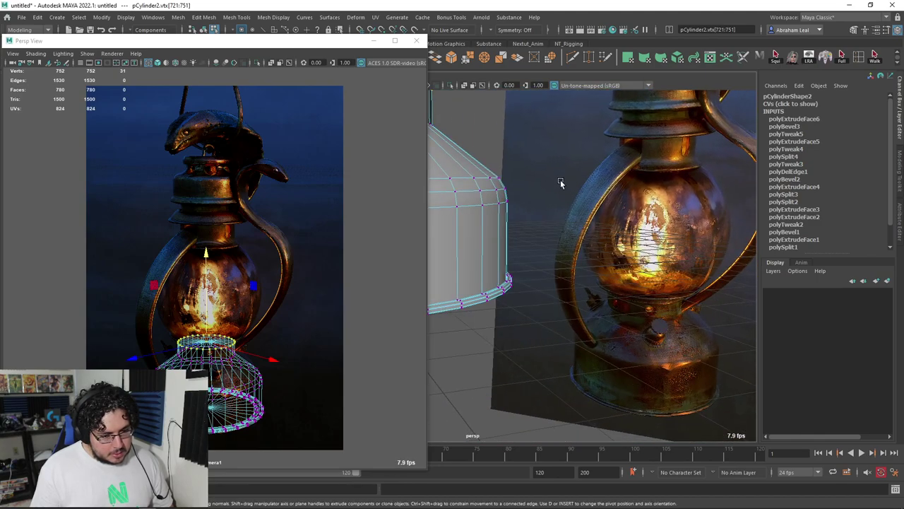
pyautogui.hotkey('alt', 'Tab')
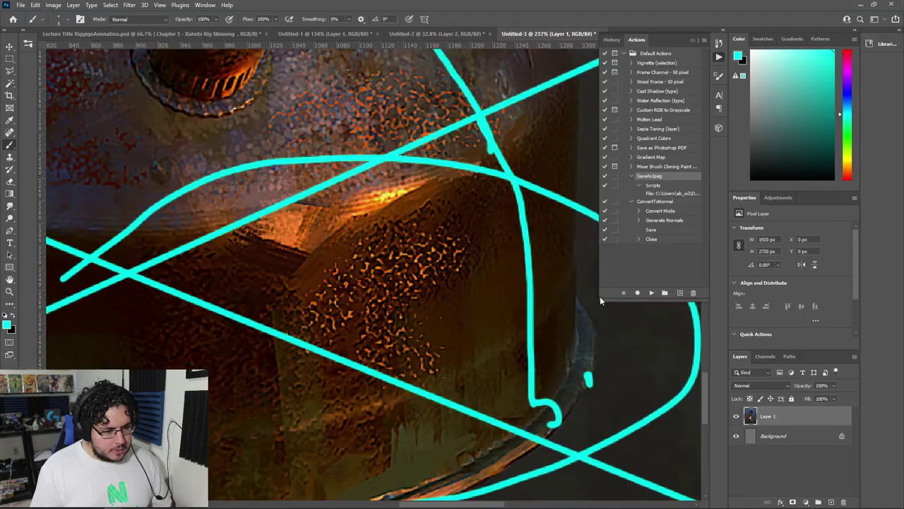
pyautogui.keyDown('alt'); pyautogui.scroll(-2, 357, 283); pyautogui.keyUp('alt')
pyautogui.keyDown('alt'); pyautogui.scroll(-2, 357, 283); pyautogui.keyUp('alt')
pyautogui.keyDown('alt'); pyautogui.scroll(-1, 358, 283); pyautogui.keyUp('alt')
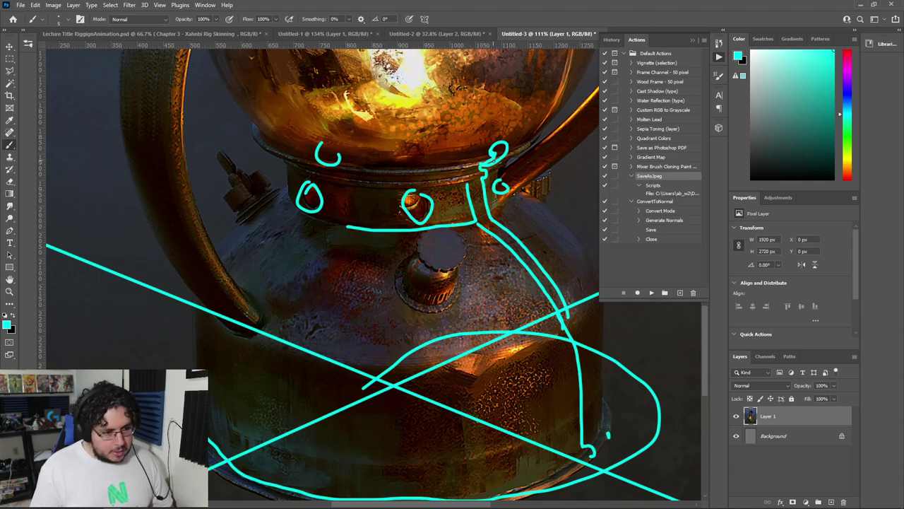
pyautogui.hotkey('alt', 'Tab')
pyautogui.press('f')
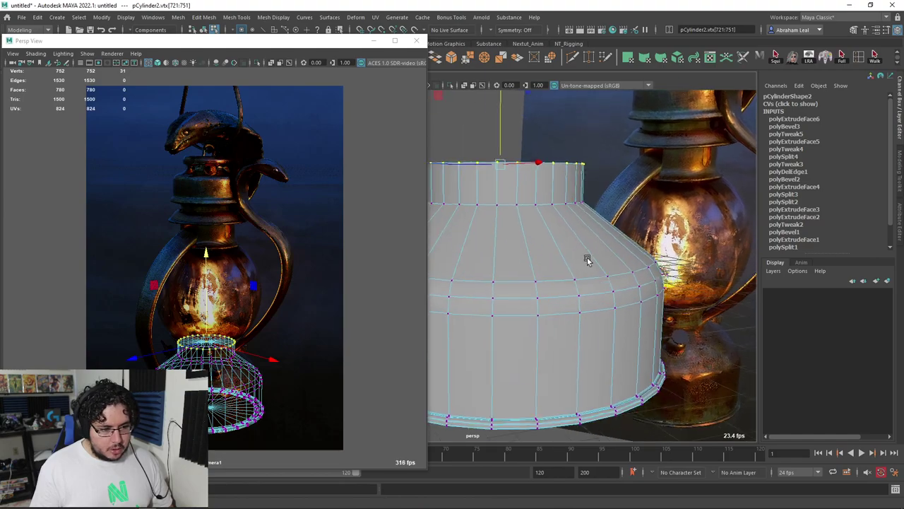
# - Insert a new edge loop near the top of the neck with Multi-Cut
pyautogui.click(573, 58)
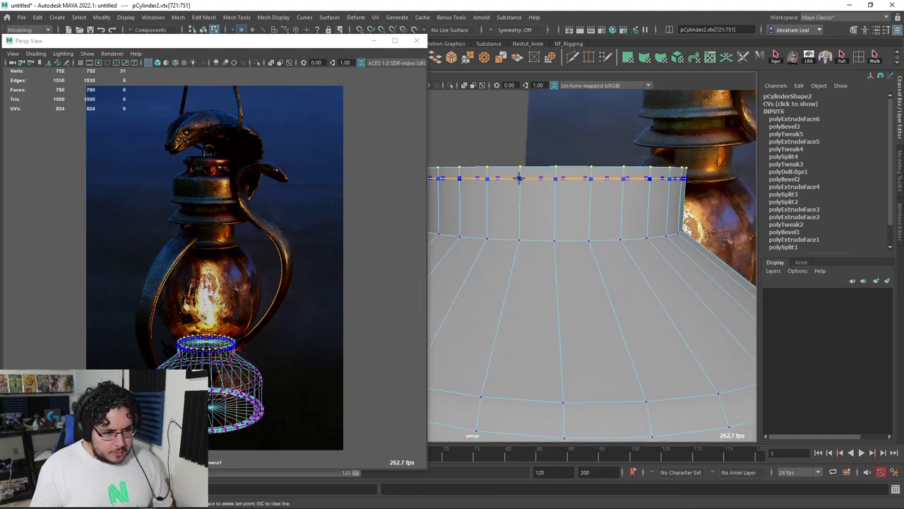
pyautogui.keyDown('ctrl'); pyautogui.click(520, 178); pyautogui.keyUp('ctrl')
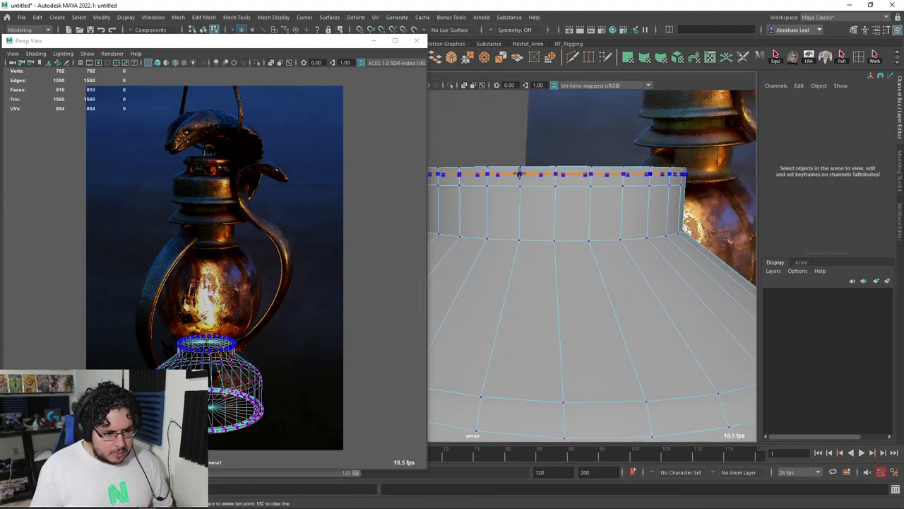
pyautogui.hotkey('ctrl', 'z')
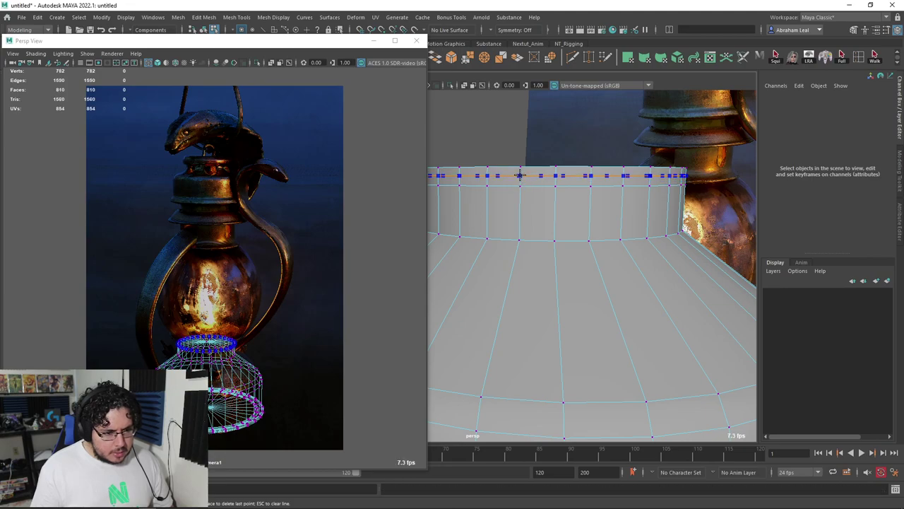
pyautogui.keyDown('ctrl'); pyautogui.click(519, 178); pyautogui.keyUp('ctrl')
# - Extrude the thin top band of faces slightly outward into a lip
pyautogui.press('q')
pyautogui.click(517, 181)
pyautogui.hotkey('ctrl', 'e')
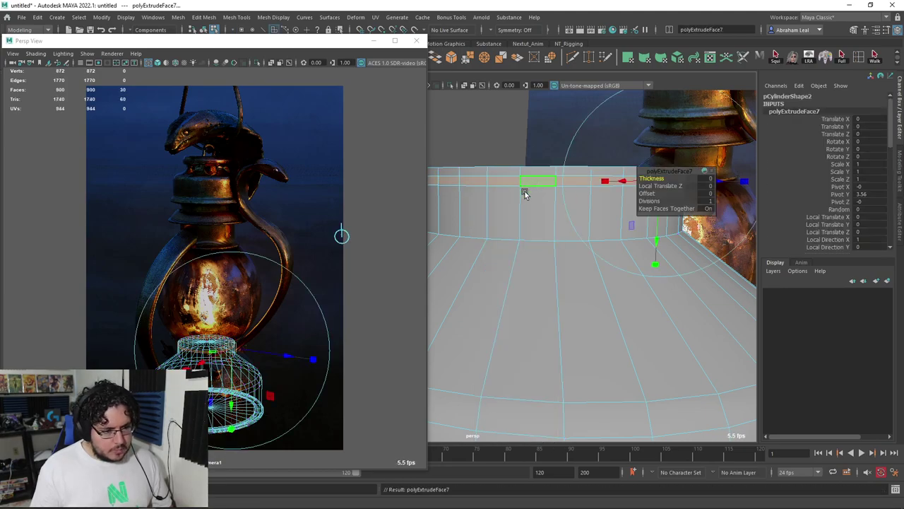
pyautogui.keyDown('alt'); pyautogui.moveTo(525, 192); pyautogui.dragTo(460, 240); pyautogui.keyUp('alt')
pyautogui.moveTo(638, 222); pyautogui.dragTo(622, 240)
pyautogui.moveTo(621, 240); pyautogui.dragTo(622, 212, button='right')
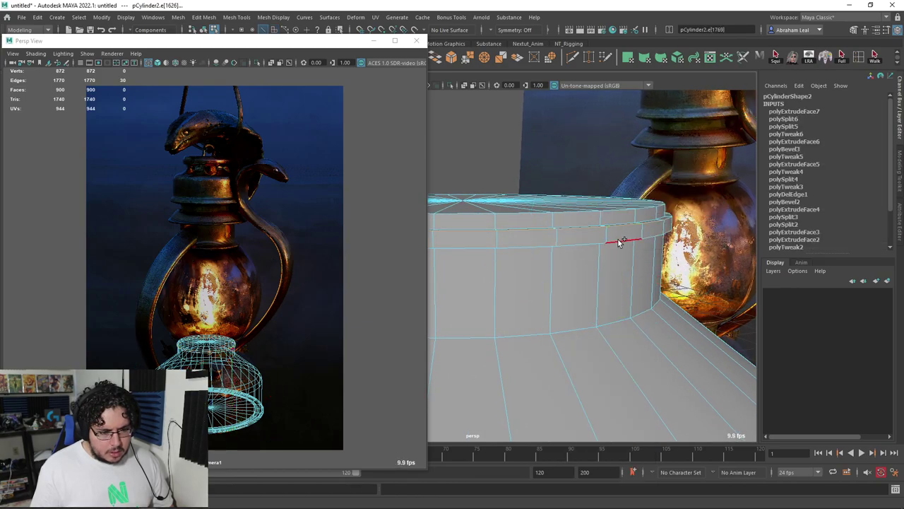
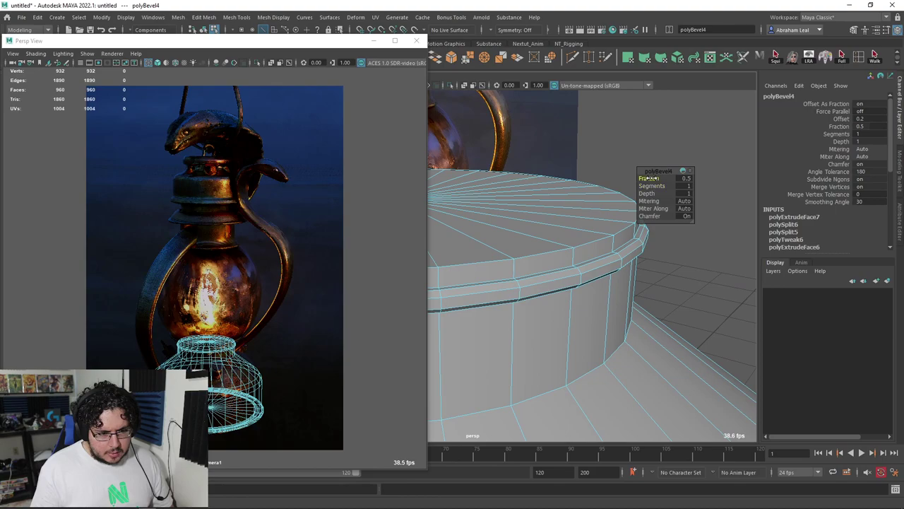
# - Lower the polyBevel4 Fraction to narrow the bevel on the base's upper rim
pyautogui.moveTo(648, 178); pyautogui.dragTo(639, 178)
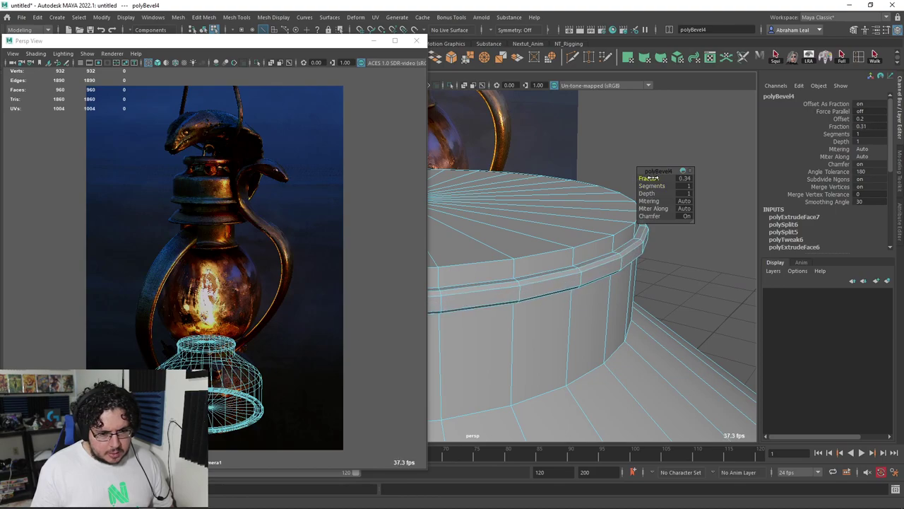
pyautogui.moveTo(645, 233); pyautogui.dragTo(661, 241, button='right')
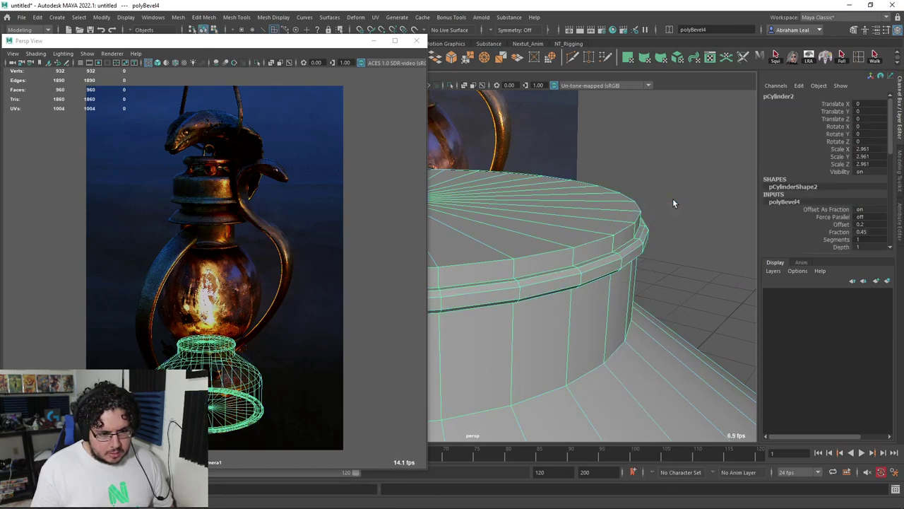
pyautogui.moveTo(635, 237)
pyautogui.keyDown('alt'); pyautogui.mouseDown()
pyautogui.moveTo(508, 226)
pyautogui.moveTo(571, 206)
pyautogui.mouseUp(); pyautogui.keyUp('alt')
pyautogui.moveTo(570, 206)
pyautogui.keyDown('alt'); pyautogui.mouseDown(button='right')
pyautogui.moveTo(535, 234)
pyautogui.moveTo(550, 242)
pyautogui.mouseUp(button='right'); pyautogui.keyUp('alt')
pyautogui.moveTo(551, 242)
pyautogui.keyDown('alt'); pyautogui.mouseDown()
pyautogui.moveTo(478, 210)
pyautogui.moveTo(490, 252)
pyautogui.mouseUp(); pyautogui.keyUp('alt')
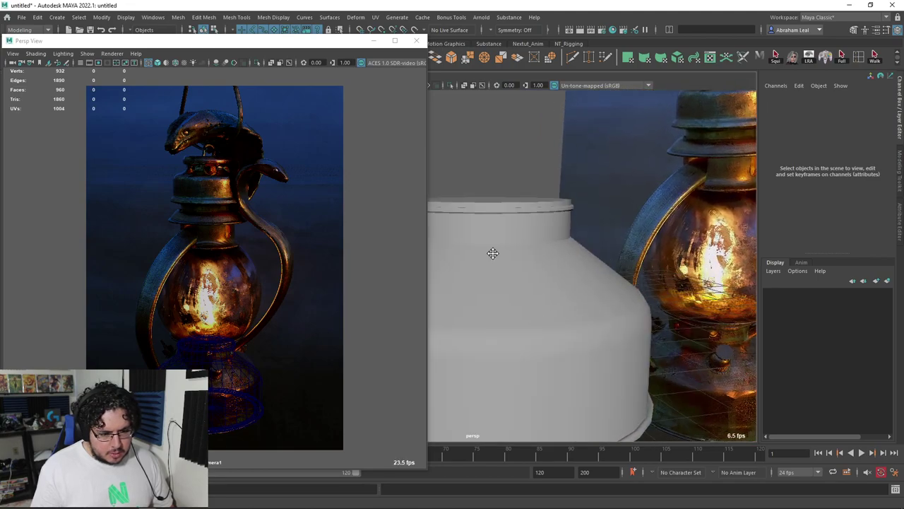
pyautogui.keyDown('alt'); pyautogui.moveTo(491, 253); pyautogui.dragTo(570, 264, button='right'); pyautogui.keyUp('alt')
# - Select the base cylinder's top cap faces and extrude them
pyautogui.click(553, 246)
pyautogui.press('F9')
pyautogui.click(556, 221)
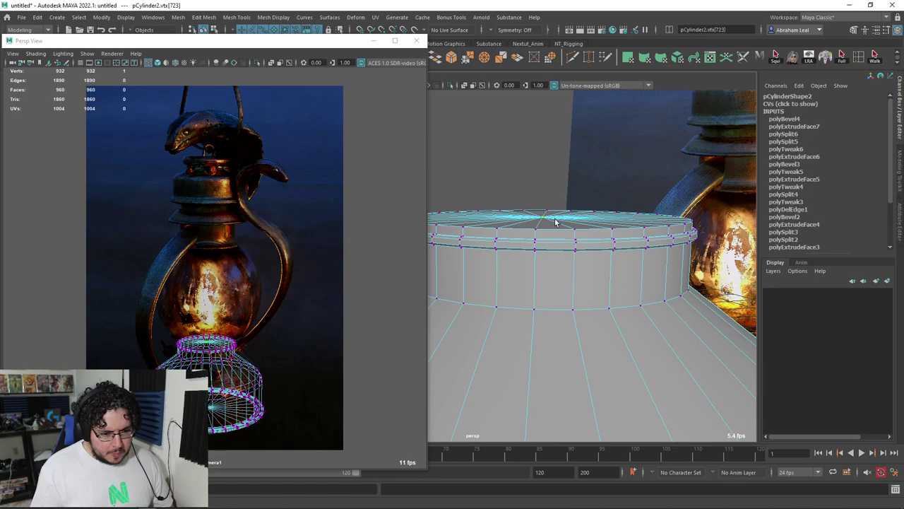
pyautogui.hotkey('ctrl', 'F11')
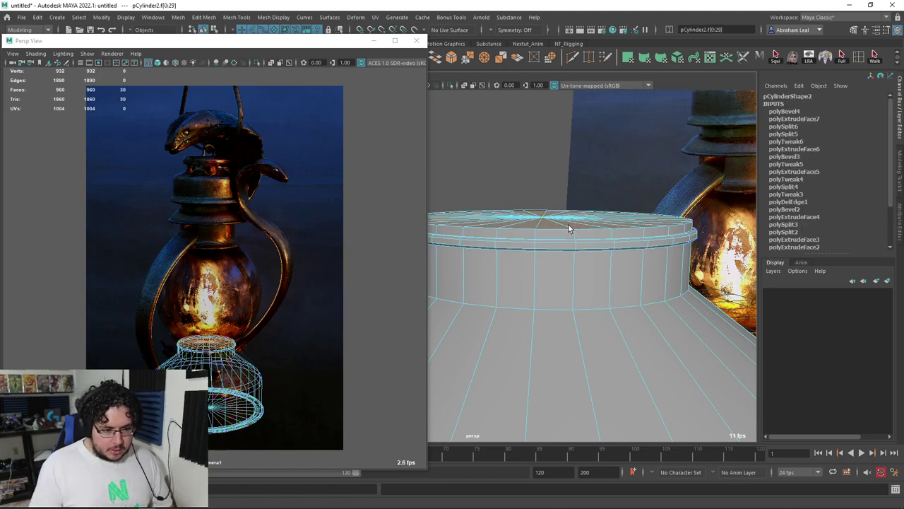
pyautogui.keyDown('alt'); pyautogui.moveTo(569, 225); pyautogui.dragTo(580, 217, button='right'); pyautogui.keyUp('alt')
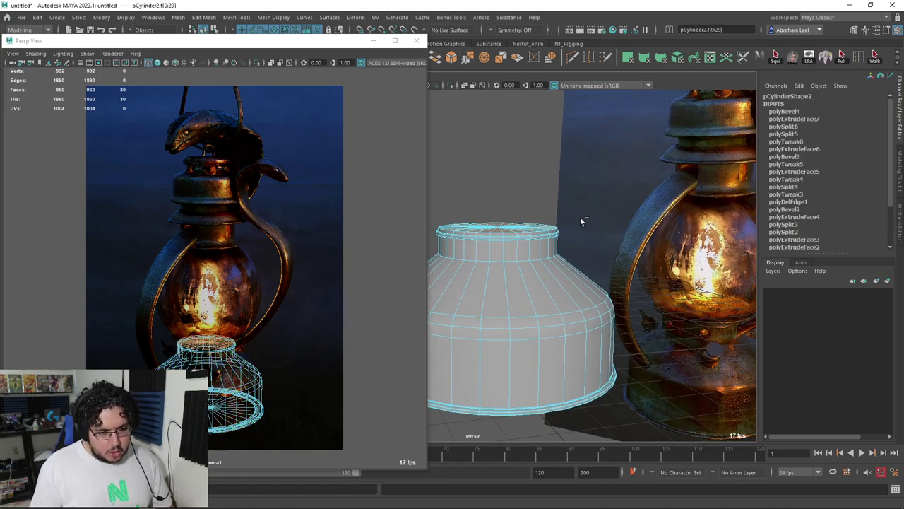
pyautogui.hotkey('ctrl', 'e')
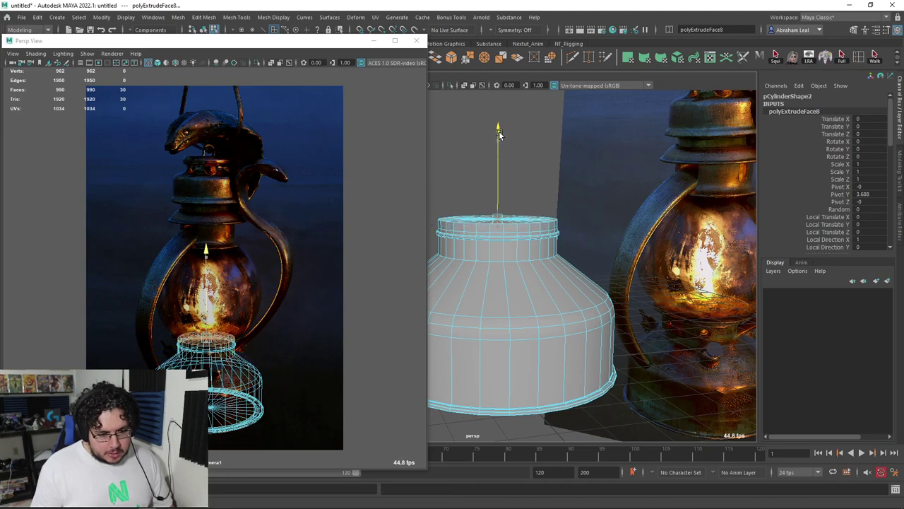
# - Scale the extruded top faces outward into a wide, flat lip
pyautogui.moveTo(528, 214)
pyautogui.mouseDown()
pyautogui.moveTo(559, 212)
pyautogui.moveTo(507, 200)
pyautogui.moveTo(520, 199)
pyautogui.mouseUp()
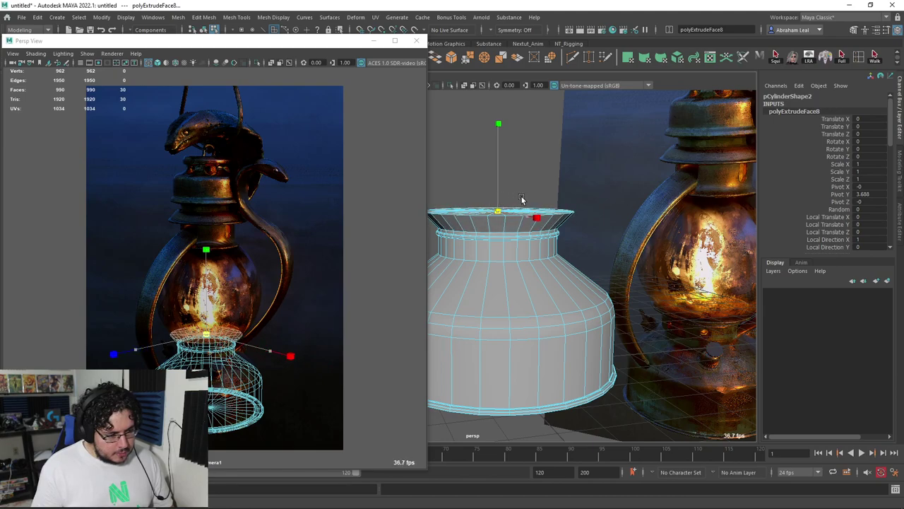
pyautogui.scroll(2, 563, 221)
pyautogui.scroll(2, 565, 211)
pyautogui.scroll(3, 565, 208)
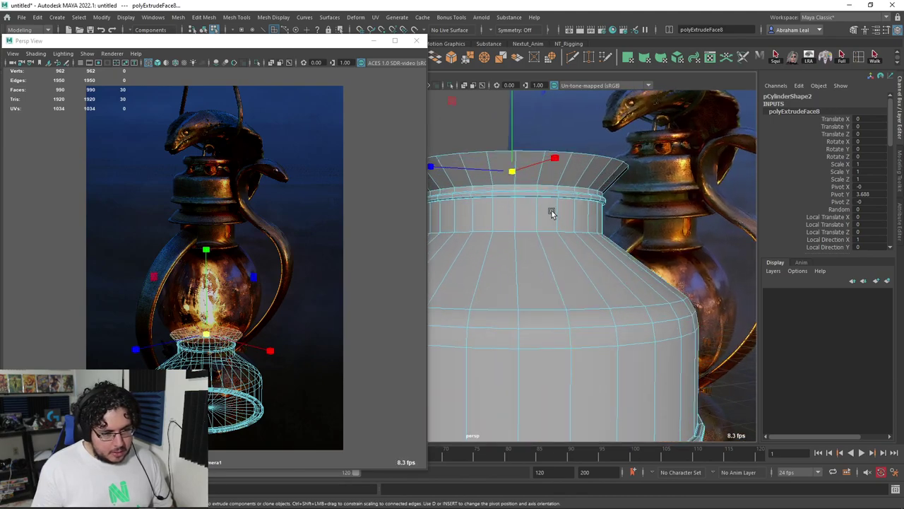
pyautogui.scroll(3, 551, 210)
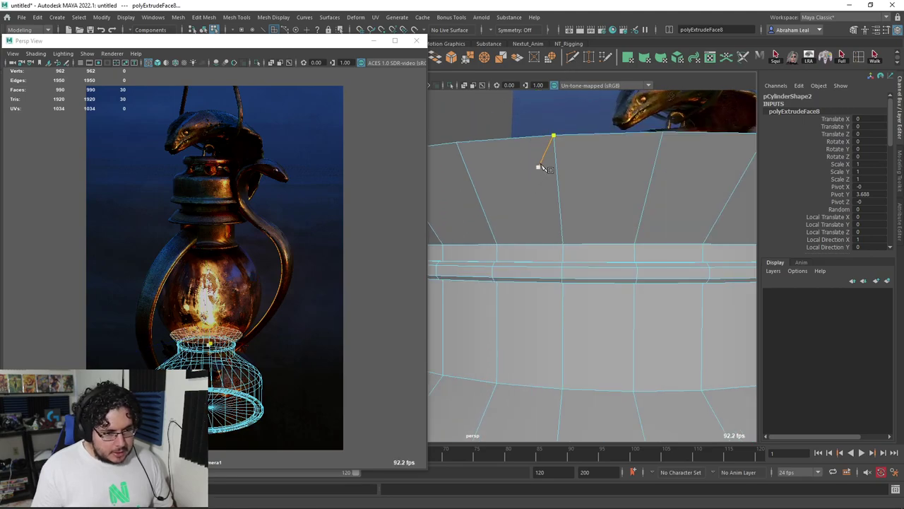
# - Add an edge loop on the rim, extrude a rim face band, and check the Snake lamp reference
pyautogui.click(555, 147)
pyautogui.moveTo(557, 152); pyautogui.dragTo(558, 162, button='right')
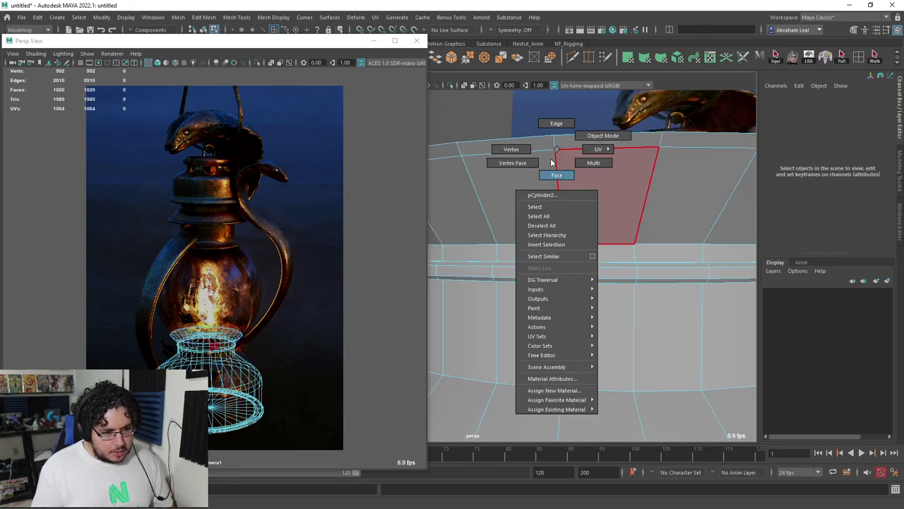
pyautogui.click(564, 149)
pyautogui.hotkey('ctrl', 'e')
pyautogui.moveTo(561, 161)
pyautogui.keyDown('alt'); pyautogui.mouseDown()
pyautogui.moveTo(629, 259)
pyautogui.moveTo(662, 256)
pyautogui.moveTo(577, 258)
pyautogui.mouseUp(); pyautogui.keyUp('alt')
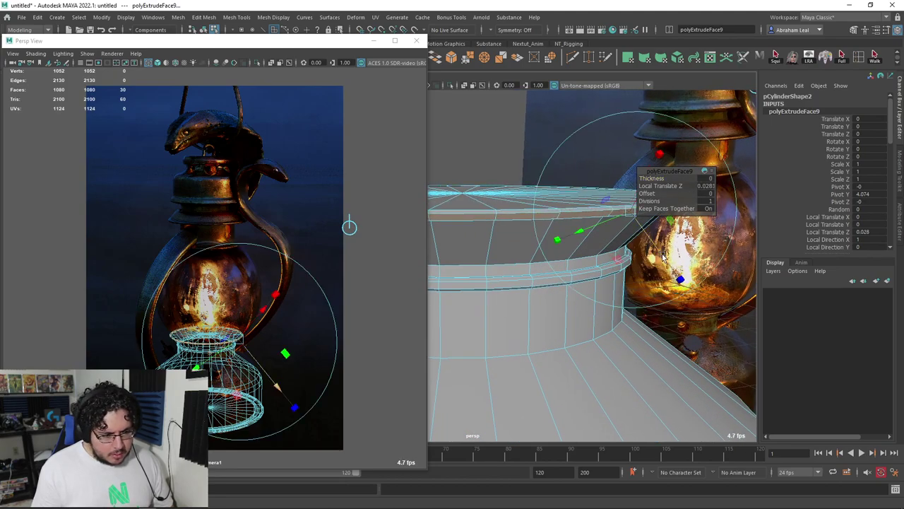
pyautogui.keyDown('alt'); pyautogui.moveTo(534, 216); pyautogui.dragTo(549, 216); pyautogui.keyUp('alt')
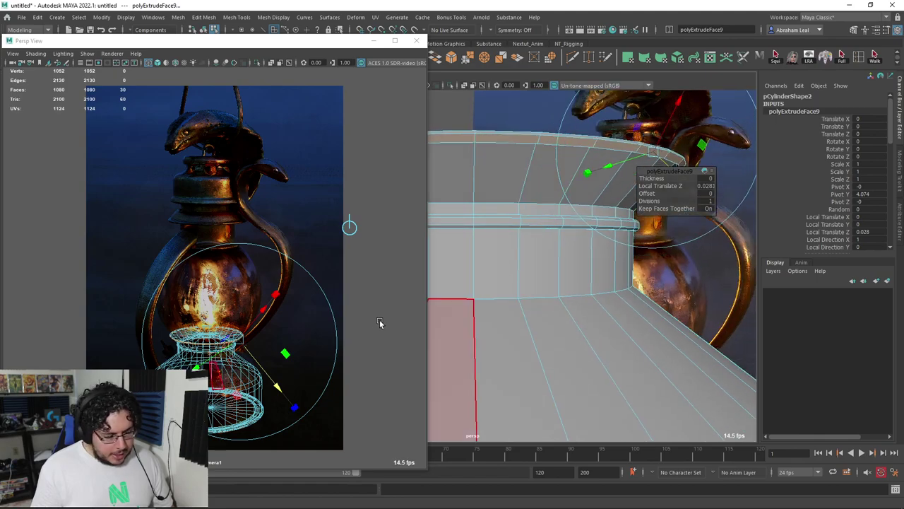
pyautogui.hotkey('alt', 'Tab')
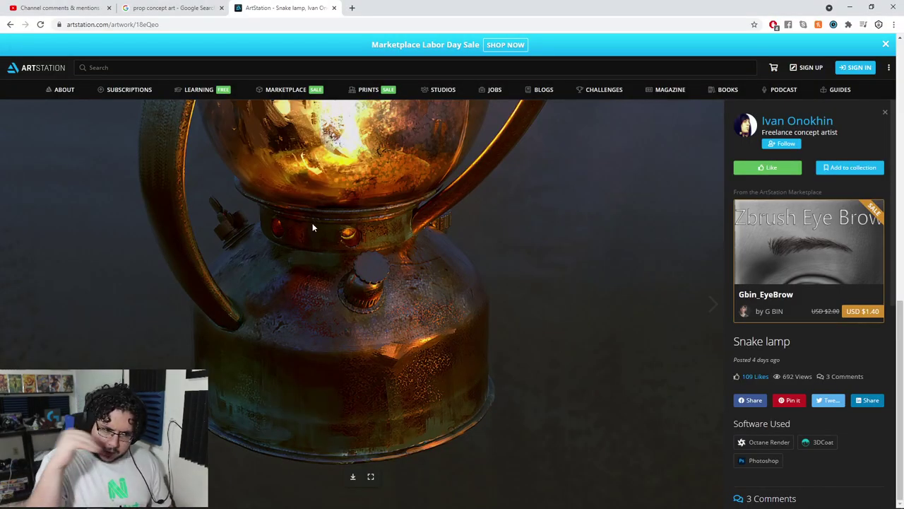
pyautogui.hotkey('alt', 'Tab')
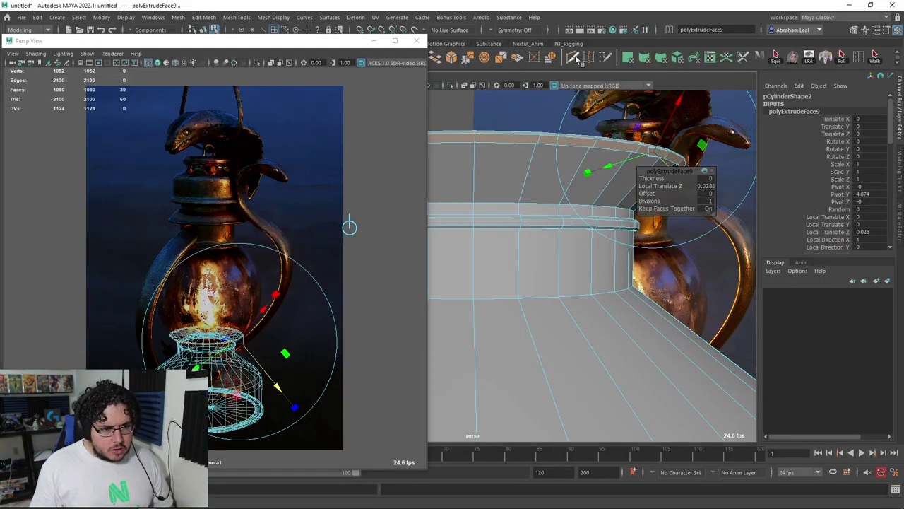
# - Cut two edge loops around the flared lip and select the lip's face ring
pyautogui.click(574, 57)
pyautogui.keyDown('ctrl'); pyautogui.click(548, 177); pyautogui.keyUp('ctrl')
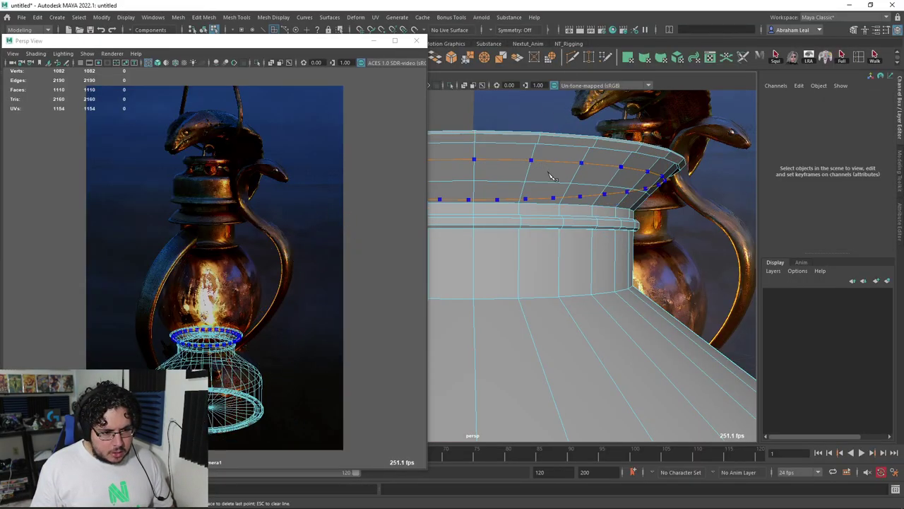
pyautogui.click(551, 172)
pyautogui.rightClick(551, 169)
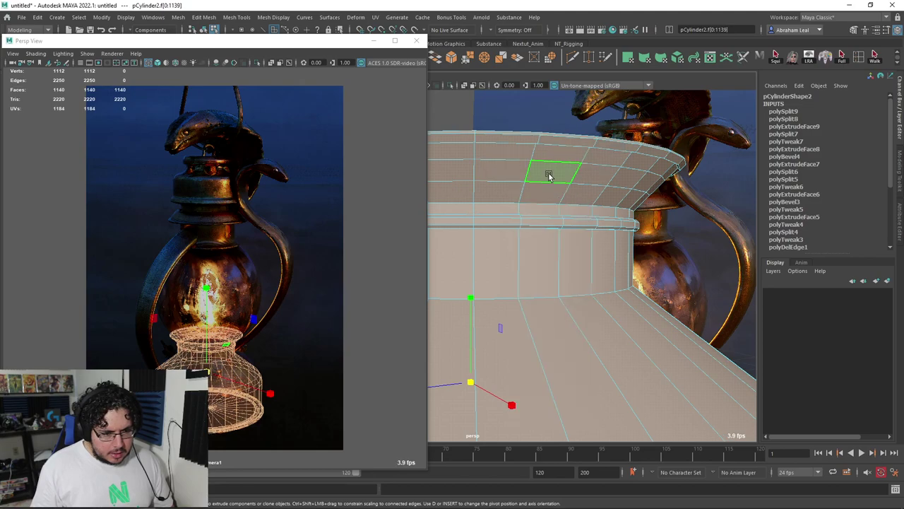
pyautogui.keyDown('shift'); pyautogui.click(518, 178); pyautogui.keyUp('shift')
pyautogui.keyDown('shift'); pyautogui.doubleClick(519, 177); pyautogui.keyUp('shift')
pyautogui.moveTo(514, 182)
pyautogui.keyDown('alt'); pyautogui.mouseDown()
pyautogui.moveTo(538, 143)
pyautogui.moveTo(558, 139)
pyautogui.mouseUp(); pyautogui.keyUp('alt')
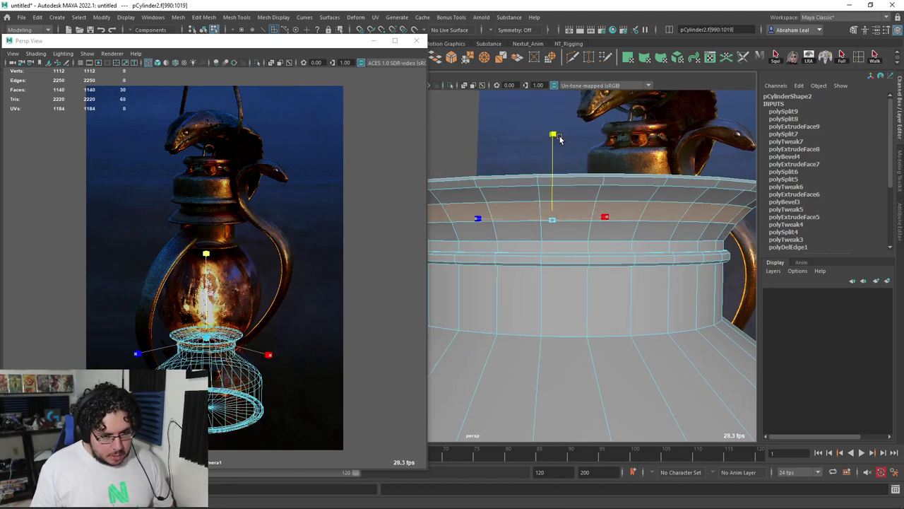
pyautogui.moveTo(651, 224)
pyautogui.keyDown('alt'); pyautogui.mouseDown()
pyautogui.moveTo(653, 180)
pyautogui.moveTo(694, 198)
pyautogui.moveTo(652, 156)
pyautogui.moveTo(599, 200)
pyautogui.moveTo(537, 139)
pyautogui.mouseUp(); pyautogui.keyUp('alt')
pyautogui.scroll(-5, 516, 227)
# - Select the base in object mode, frame it, and move the Persp View reference window left
pyautogui.press('F8')
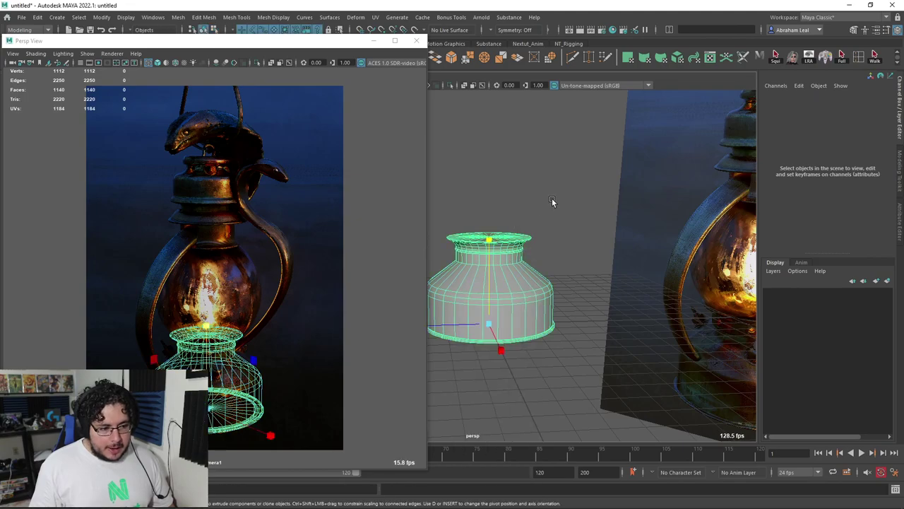
pyautogui.click(552, 198)
pyautogui.keyDown('alt'); pyautogui.moveTo(533, 237); pyautogui.dragTo(522, 260); pyautogui.keyUp('alt')
pyautogui.click(531, 264)
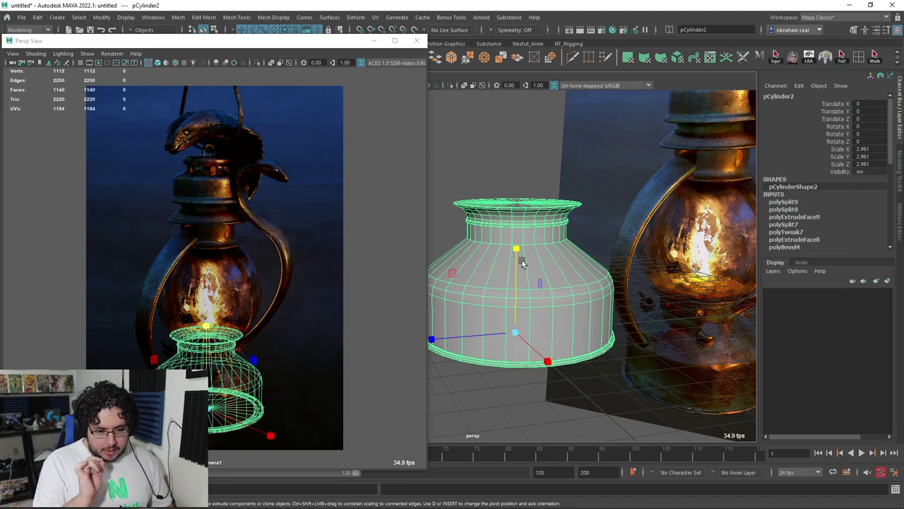
pyautogui.scroll(3, 543, 189)
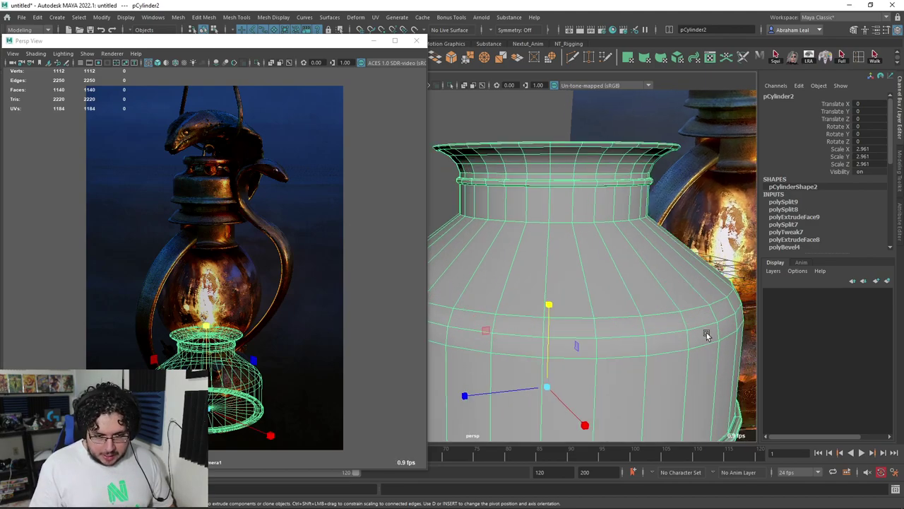
pyautogui.moveTo(706, 333)
pyautogui.keyDown('alt'); pyautogui.mouseDown()
pyautogui.moveTo(701, 305)
pyautogui.moveTo(472, 246)
pyautogui.mouseUp(); pyautogui.keyUp('alt')
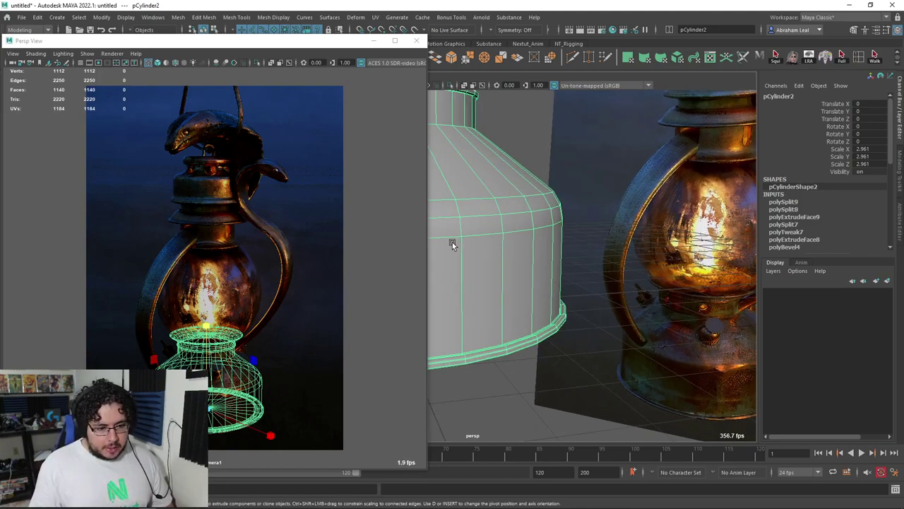
pyautogui.press('f')
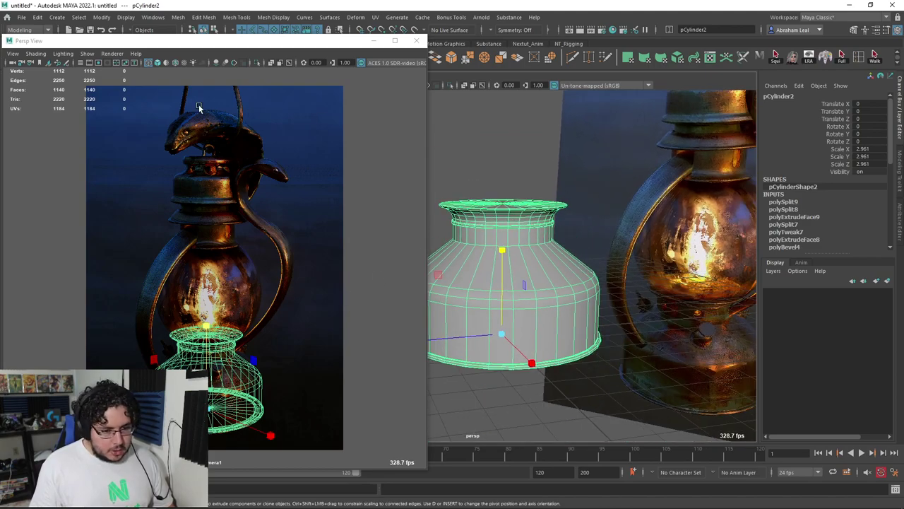
pyautogui.moveTo(413, 40)
pyautogui.mouseDown()
pyautogui.moveTo(365, 52)
pyautogui.moveTo(318, 99)
pyautogui.mouseUp()
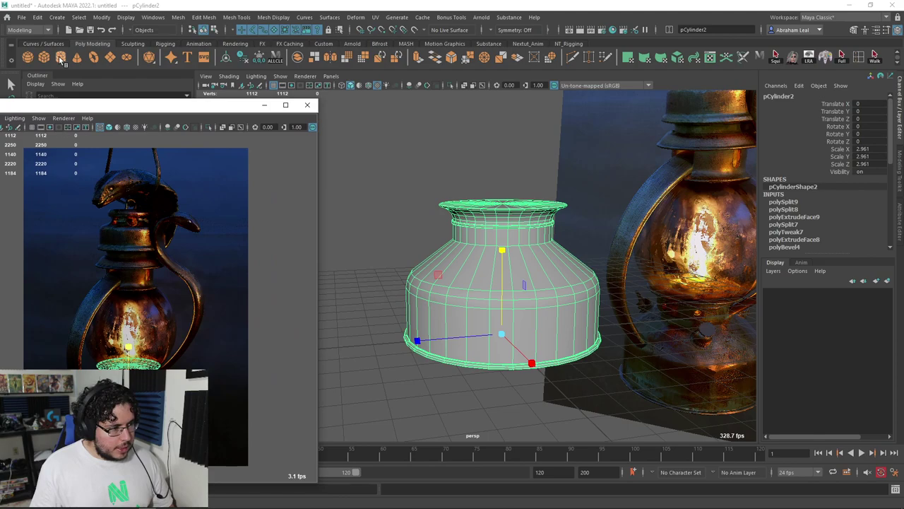
# - Create the globe sphere, raise it above the base, and scale it up
pyautogui.click(30, 61)
pyautogui.moveTo(502, 253); pyautogui.dragTo(470, 93)
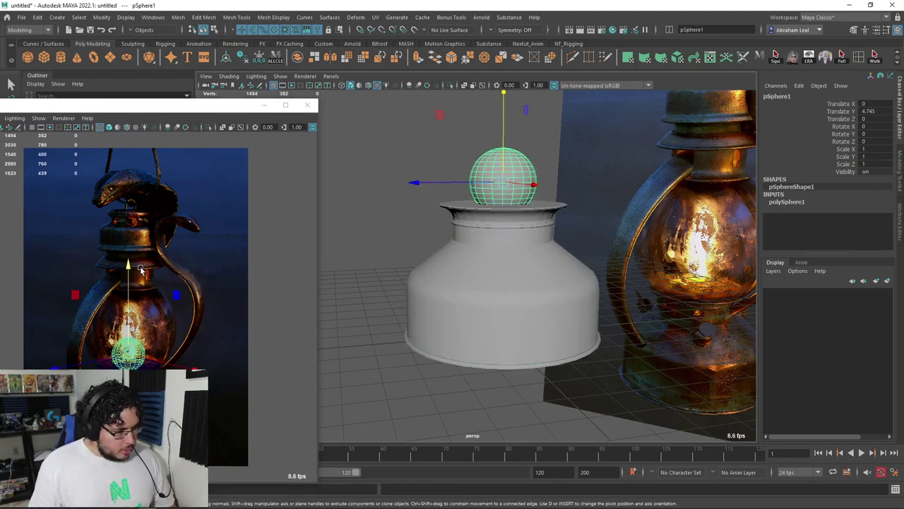
pyautogui.moveTo(141, 270); pyautogui.dragTo(130, 235)
pyautogui.moveTo(129, 324); pyautogui.dragTo(150, 273)
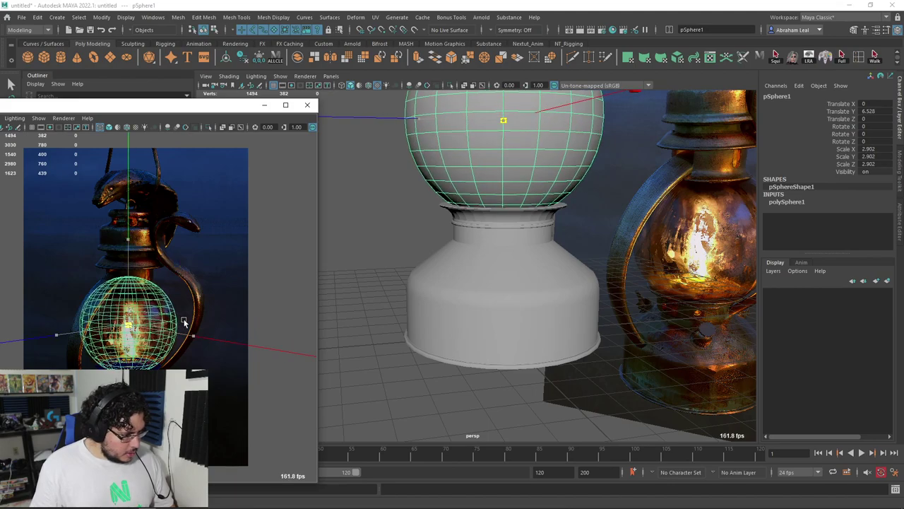
pyautogui.moveTo(128, 239); pyautogui.dragTo(127, 240)
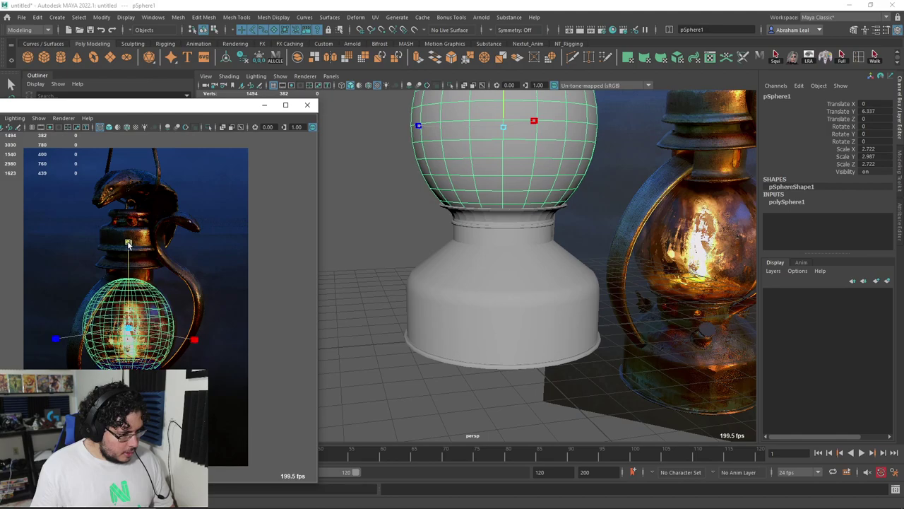
pyautogui.keyDown('ctrl'); pyautogui.moveTo(127, 275); pyautogui.dragTo(127, 241); pyautogui.keyUp('ctrl')
# - Select the flared base and orbit to a frontal view to check the globe's fit
pyautogui.click(371, 219)
pyautogui.moveTo(428, 258)
pyautogui.keyDown('alt'); pyautogui.mouseDown()
pyautogui.moveTo(371, 219)
pyautogui.moveTo(472, 217)
pyautogui.moveTo(468, 247)
pyautogui.moveTo(437, 258)
pyautogui.mouseUp(); pyautogui.keyUp('alt')
pyautogui.scroll(5, 456, 259)
pyautogui.scroll(3, 440, 205)
pyautogui.click(440, 205)
pyautogui.moveTo(424, 226)
pyautogui.keyDown('alt'); pyautogui.mouseDown()
pyautogui.moveTo(478, 246)
pyautogui.moveTo(521, 247)
pyautogui.moveTo(539, 236)
pyautogui.moveTo(527, 230)
pyautogui.mouseUp(); pyautogui.keyUp('alt')
pyautogui.scroll(-2, 528, 231)
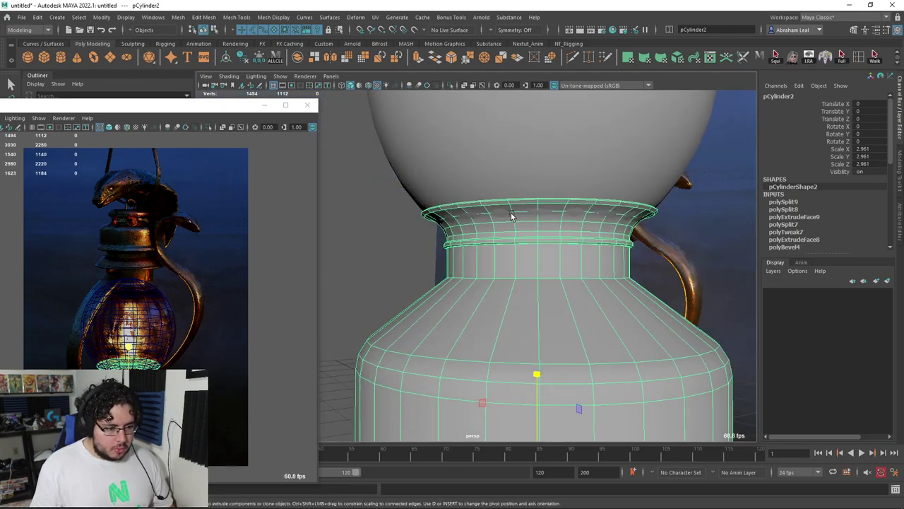
pyautogui.scroll(-1, 510, 212)
# - Narrow the globe sphere to Scale X and Z 2.701
pyautogui.click(502, 212)
pyautogui.scroll(-3, 503, 196)
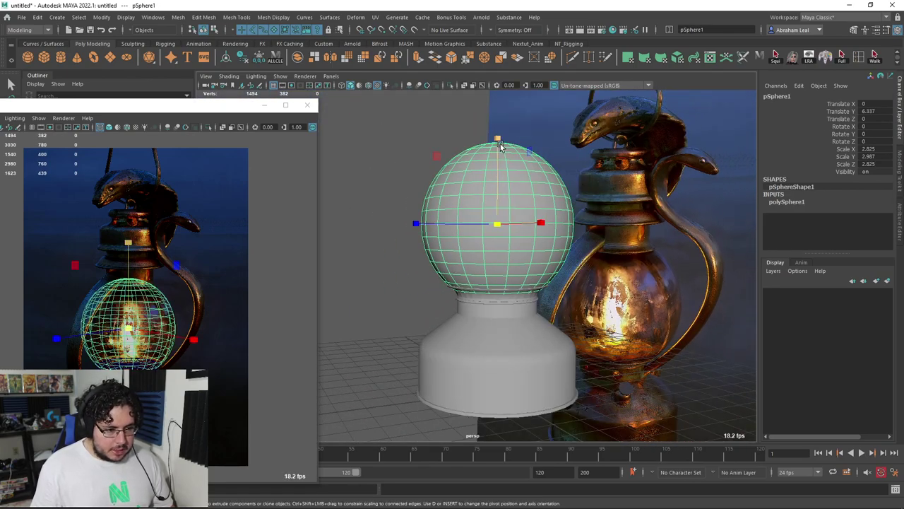
pyautogui.keyDown('ctrl'); pyautogui.moveTo(499, 141); pyautogui.dragTo(452, 272); pyautogui.keyUp('ctrl')
pyautogui.scroll(3, 460, 220)
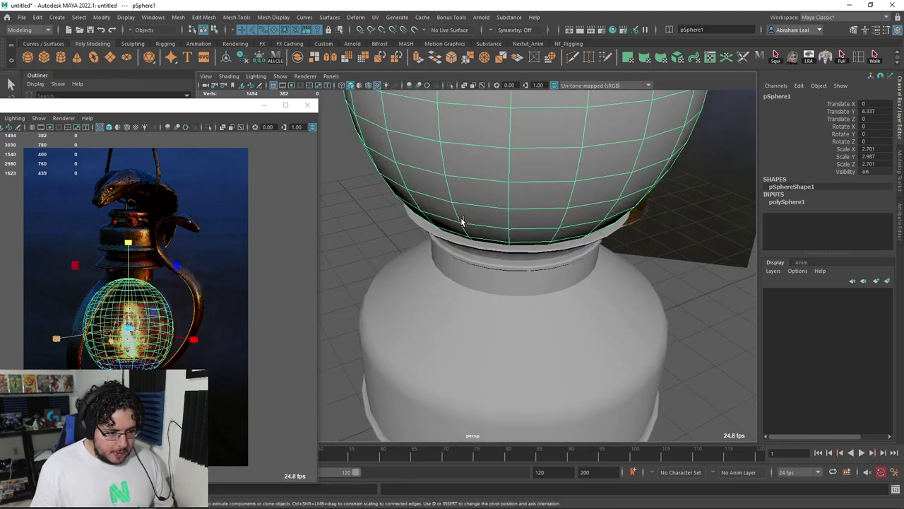
pyautogui.scroll(2, 456, 215)
pyautogui.moveTo(456, 216); pyautogui.dragTo(504, 207)
# - Select the pedestal's top rim face ring in wireframe view
pyautogui.click(478, 216)
pyautogui.press('f')
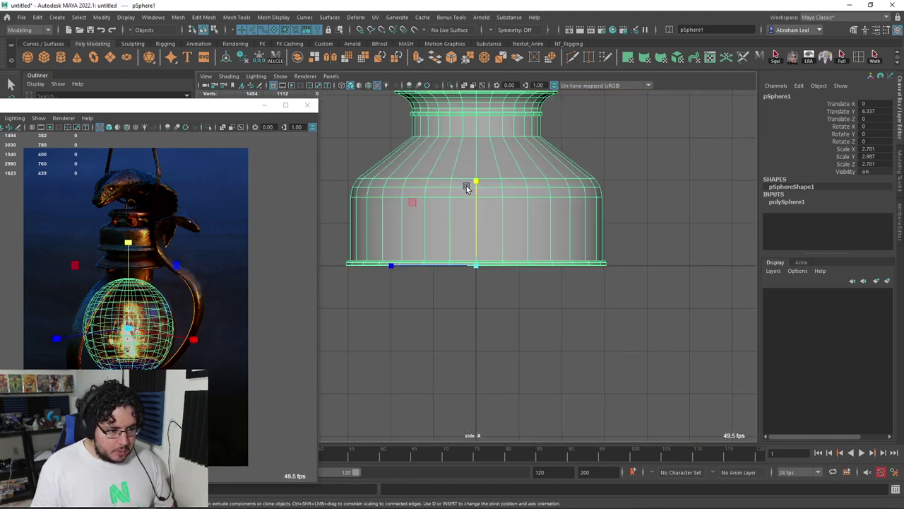
pyautogui.scroll(2, 493, 310)
pyautogui.press('4')
pyautogui.scroll(2, 490, 225)
pyautogui.rightClick(490, 225)
pyautogui.click(649, 188)
pyautogui.scroll(-3, 650, 189)
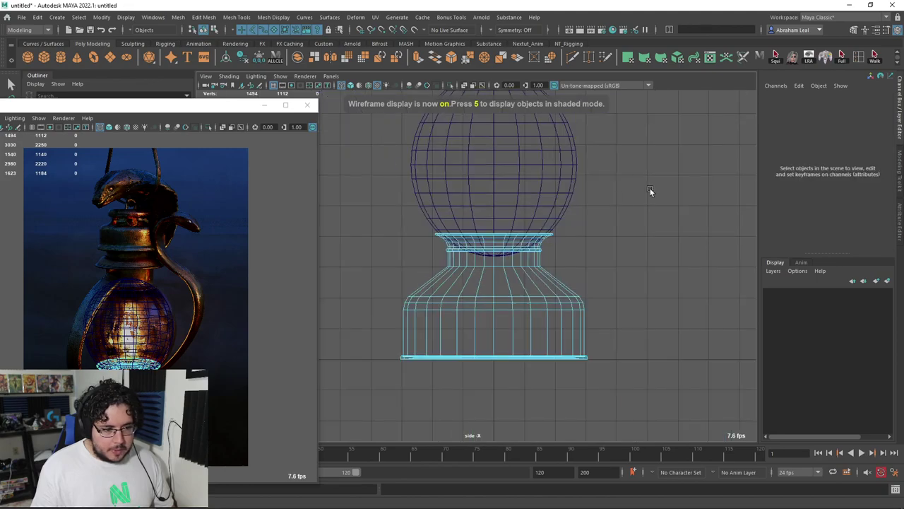
pyautogui.press('space')
pyautogui.click(558, 224)
pyautogui.moveTo(529, 212); pyautogui.dragTo(529, 198, button='right')
pyautogui.click(531, 203)
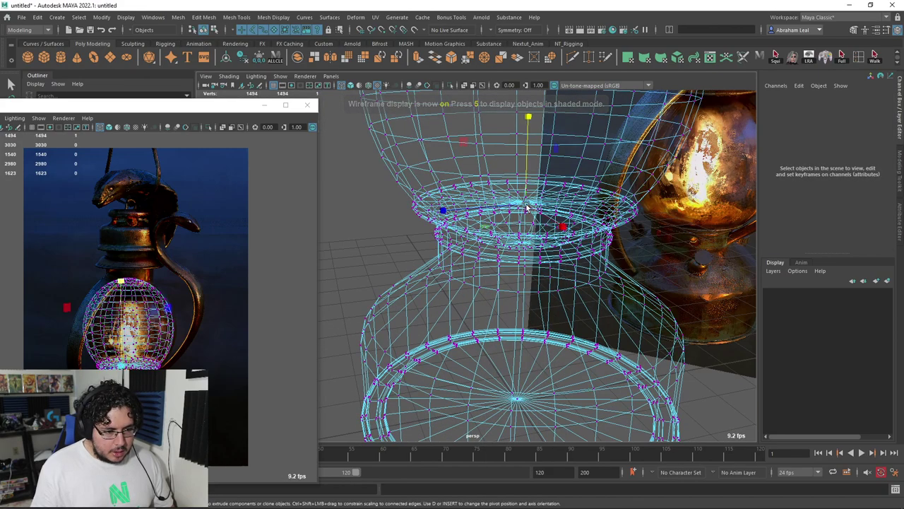
pyautogui.click(523, 203)
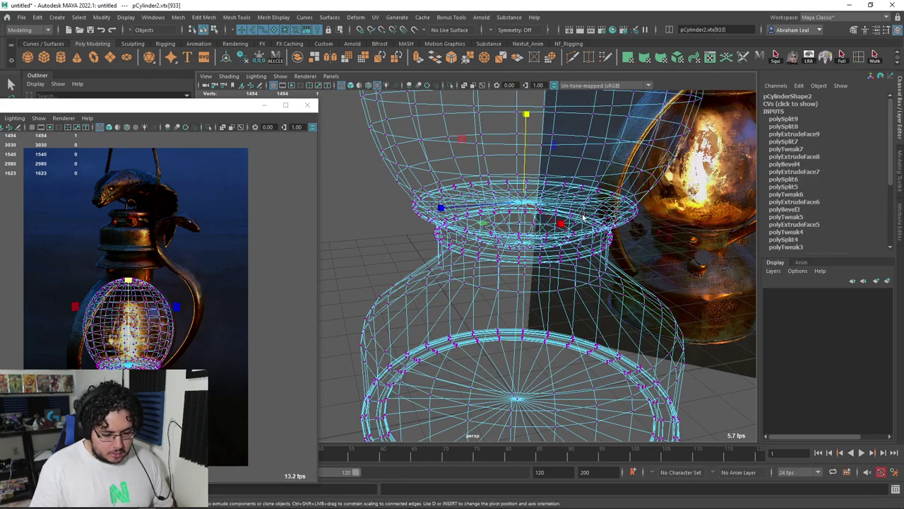
pyautogui.moveTo(558, 217); pyautogui.dragTo(545, 245, button='right')
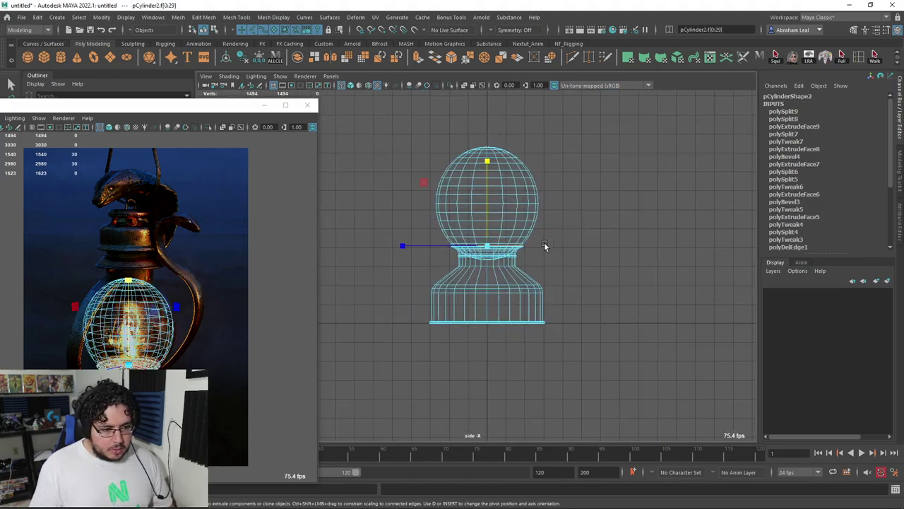
pyautogui.scroll(5, 544, 246)
pyautogui.scroll(3, 541, 311)
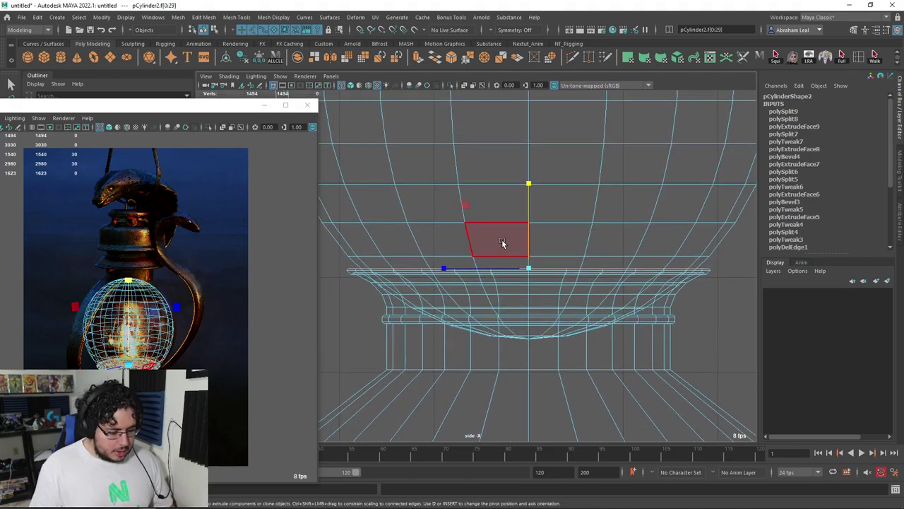
# - Extrude the rim faces with Offset about 0.1 to inset the lip
pyautogui.hotkey('ctrl', 'e')
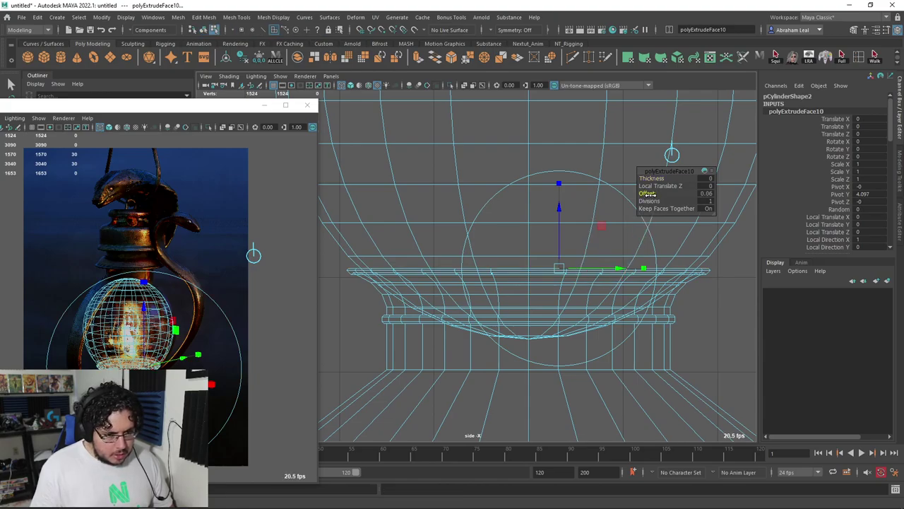
pyautogui.moveTo(549, 206)
pyautogui.mouseDown()
pyautogui.moveTo(605, 211)
pyautogui.moveTo(565, 233)
pyautogui.mouseUp()
pyautogui.scroll(5, 565, 234)
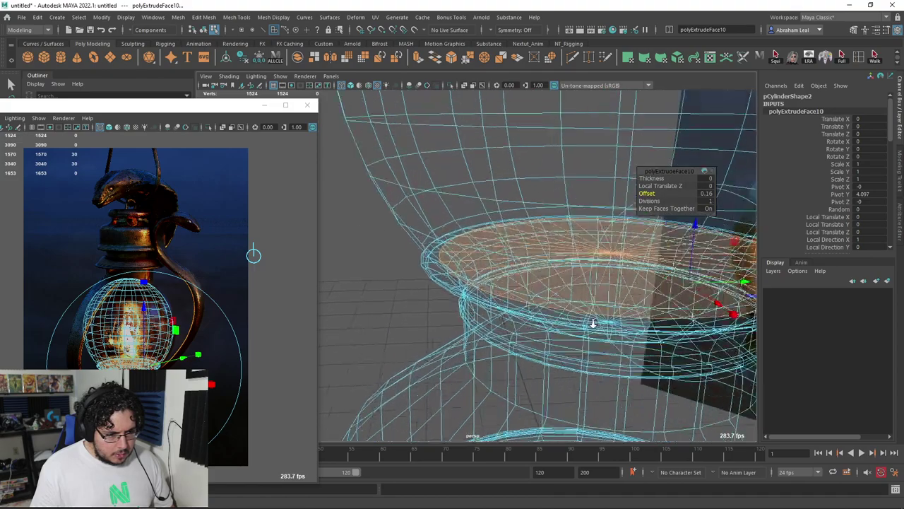
pyautogui.press('5')
pyautogui.scroll(3, 498, 236)
pyautogui.moveTo(654, 196); pyautogui.dragTo(644, 192)
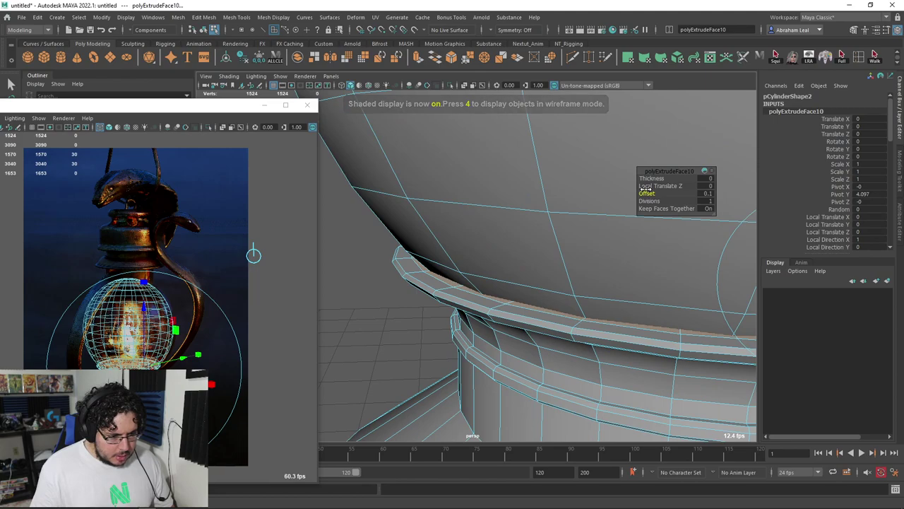
pyautogui.keyDown('alt'); pyautogui.moveTo(575, 252); pyautogui.dragTo(666, 194); pyautogui.keyUp('alt')
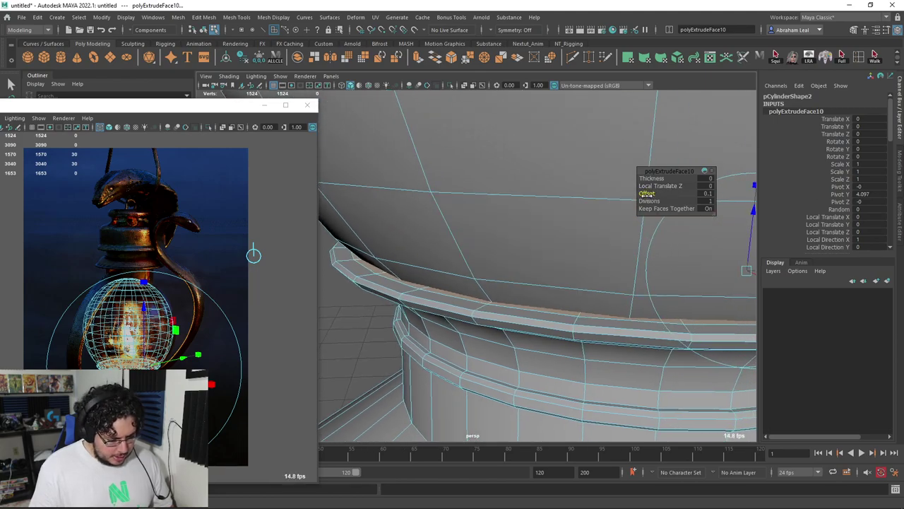
# - Extrude the rim faces again and scale the new extrusion inward in side view
pyautogui.hotkey('ctrl', 'e')
pyautogui.scroll(-5, 607, 247)
pyautogui.press('4')
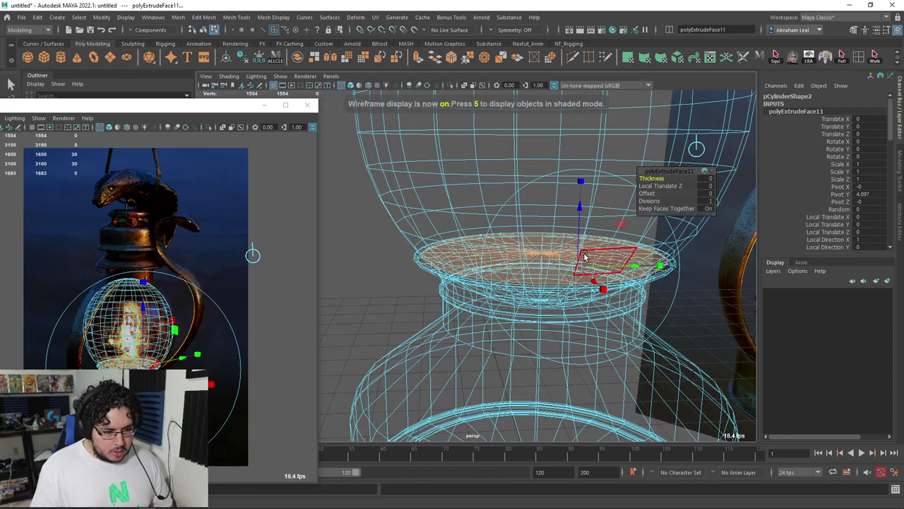
pyautogui.press('space')
pyautogui.click(609, 259)
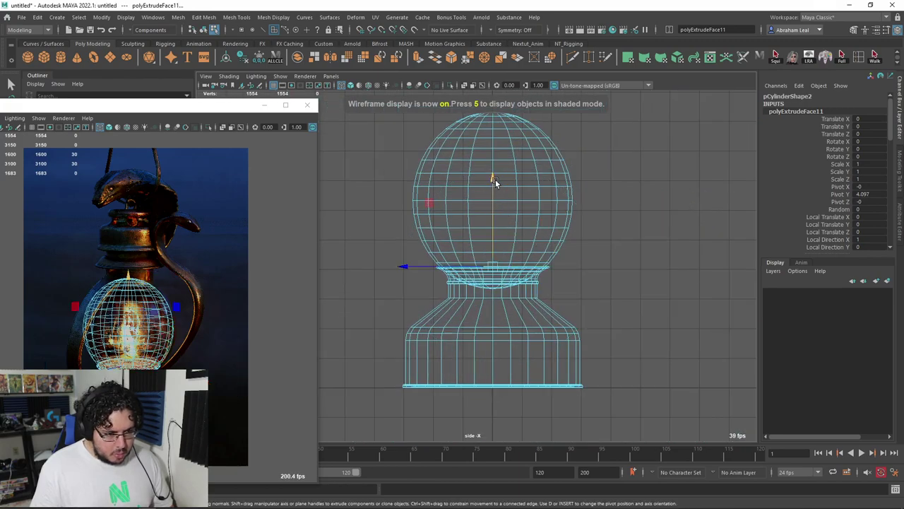
pyautogui.scroll(4, 515, 254)
pyautogui.scroll(3, 536, 272)
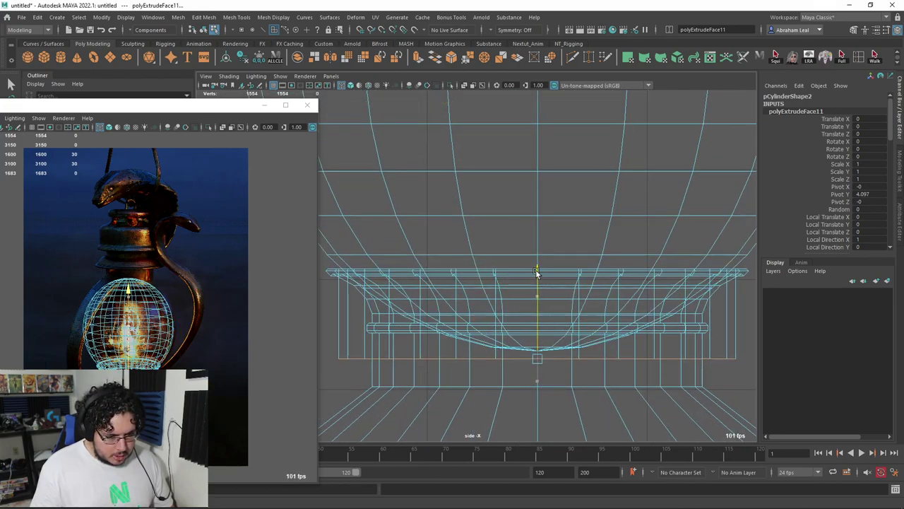
pyautogui.moveTo(534, 358); pyautogui.dragTo(337, 347)
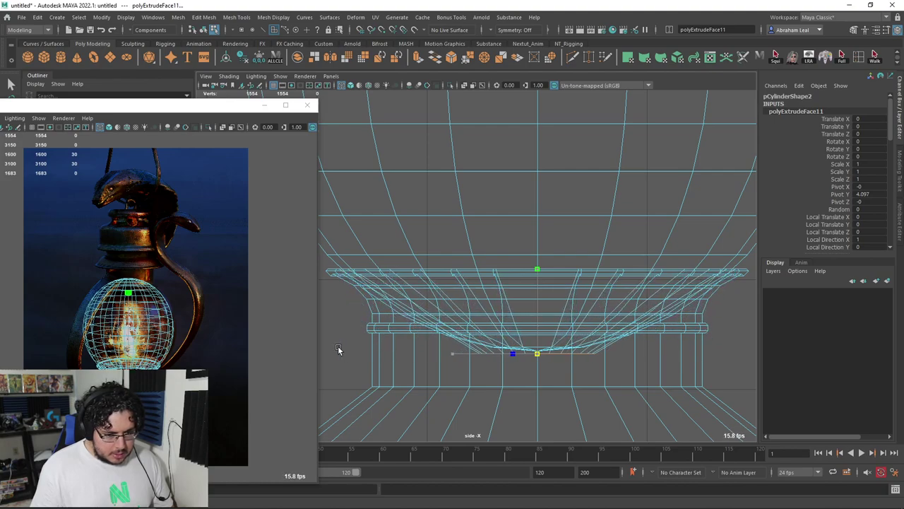
# - Select the pedestal cylinder in object mode and isolate it in the viewport
pyautogui.click(685, 177)
pyautogui.click(686, 264)
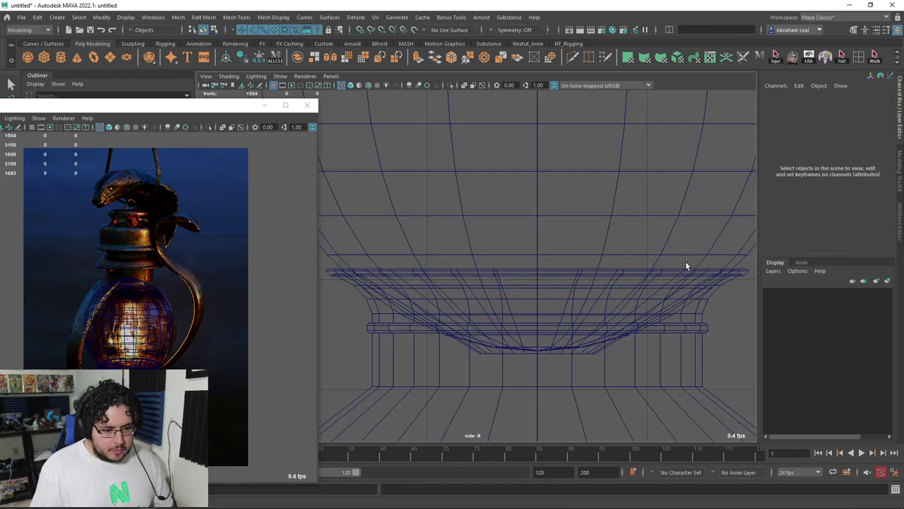
pyautogui.click(652, 323)
pyautogui.keyDown('alt'); pyautogui.moveTo(652, 323); pyautogui.dragTo(555, 295, button='middle'); pyautogui.keyUp('alt')
pyautogui.click(555, 295)
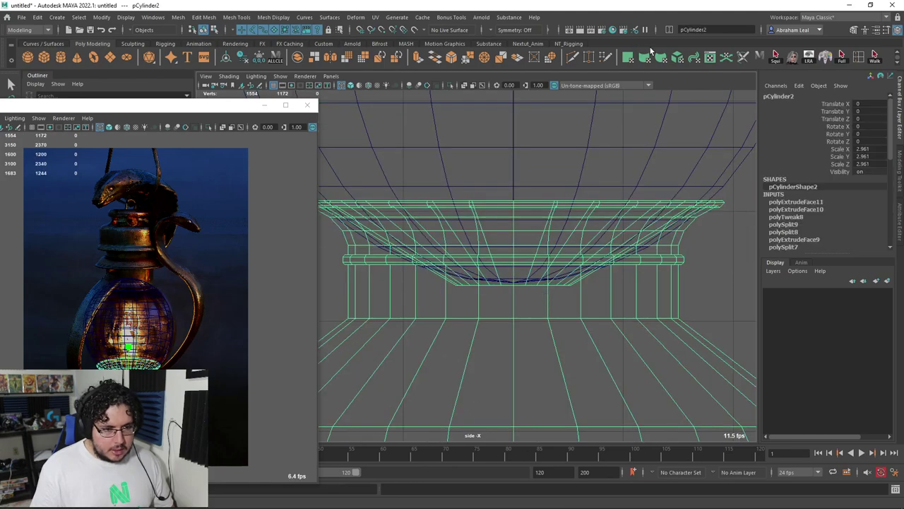
pyautogui.press('space')
pyautogui.press('5')
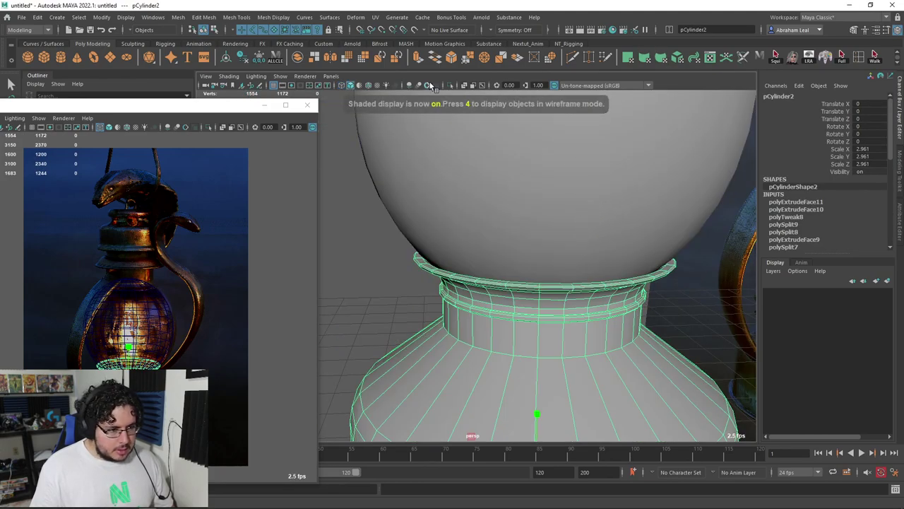
pyautogui.click(450, 85)
# - Select the inner bowl face loop and raise it to form the flared rim
pyautogui.keyDown('alt'); pyautogui.moveTo(557, 157); pyautogui.dragTo(501, 246); pyautogui.keyUp('alt')
pyautogui.press('F10')
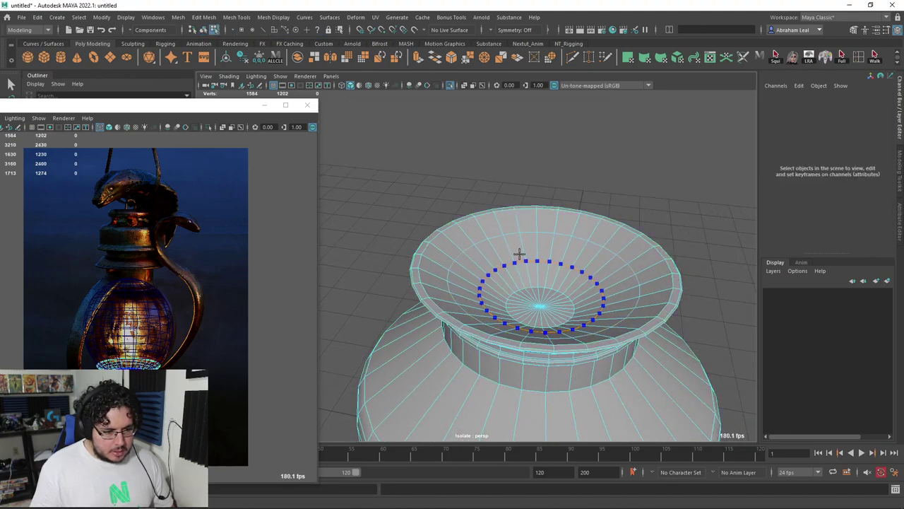
pyautogui.click(493, 256)
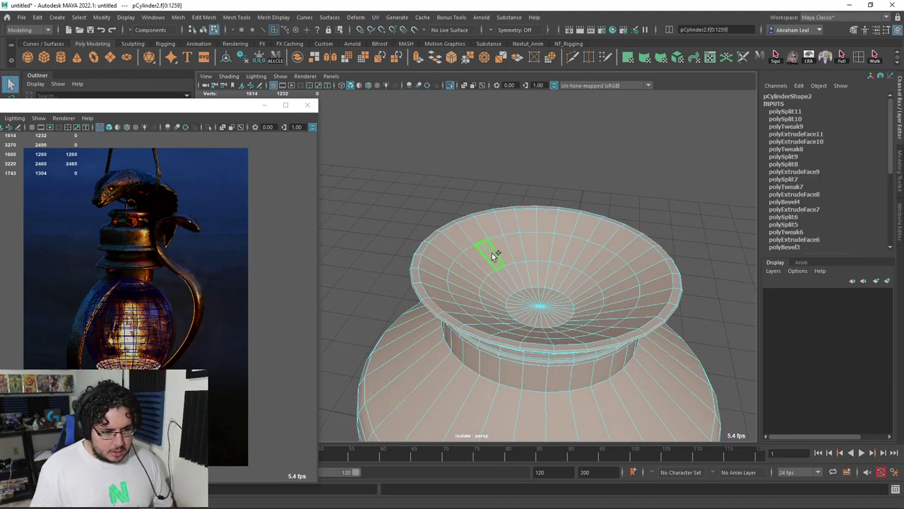
pyautogui.doubleClick(504, 251)
pyautogui.press('w')
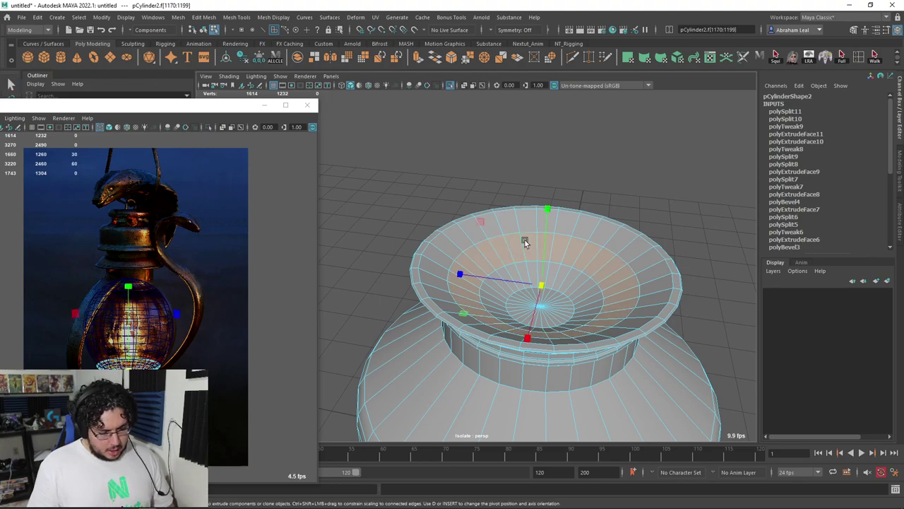
pyautogui.moveTo(546, 209)
pyautogui.mouseDown()
pyautogui.moveTo(551, 192)
pyautogui.moveTo(557, 242)
pyautogui.moveTo(550, 206)
pyautogui.moveTo(553, 216)
pyautogui.mouseUp()
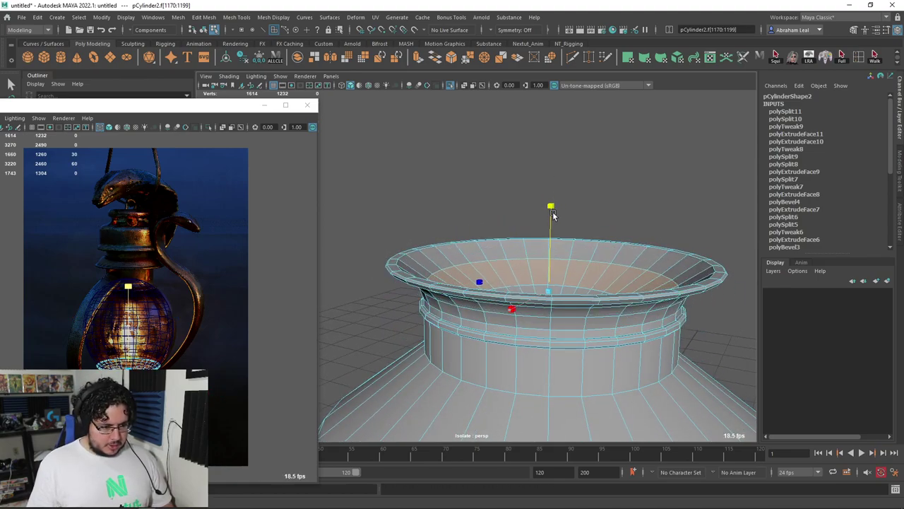
# - Undo back through recent changes and show all geometry again
pyautogui.hotkey('ctrl', 'z')
pyautogui.hotkey('ctrl', 'z')
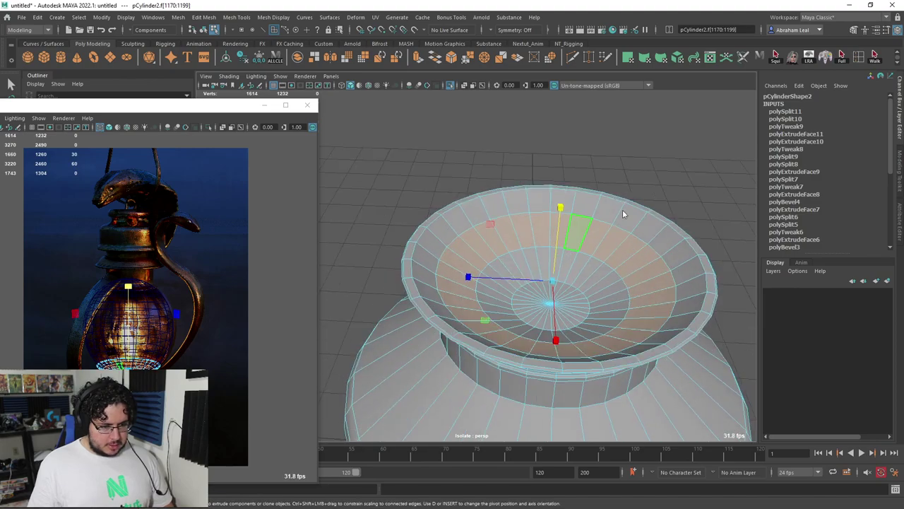
pyautogui.hotkey('ctrl', 'z')
pyautogui.click(450, 85)
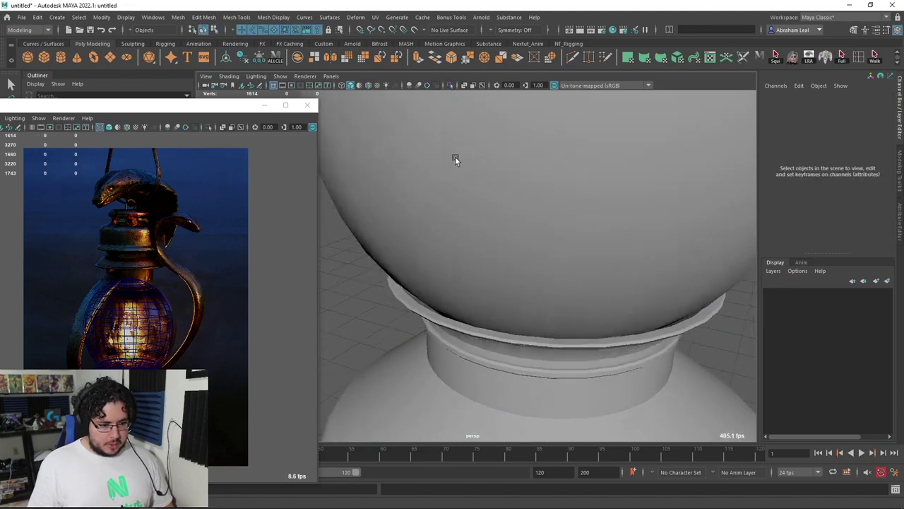
pyautogui.moveTo(455, 156)
pyautogui.keyDown('alt'); pyautogui.mouseDown(button='right')
pyautogui.moveTo(481, 247)
pyautogui.moveTo(544, 267)
pyautogui.mouseUp(button='right'); pyautogui.keyUp('alt')
pyautogui.hotkey('ctrl', 'z')
pyautogui.hotkey('ctrl', 'z')
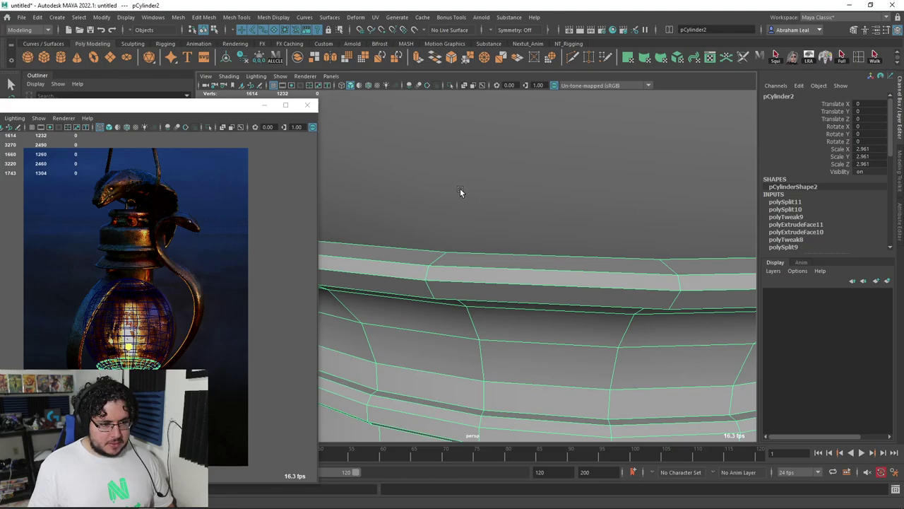
pyautogui.hotkey('ctrl', 'z')
pyautogui.hotkey('ctrl', 'z')
pyautogui.hotkey('ctrl', 'z')
pyautogui.hotkey('ctrl', 'z')
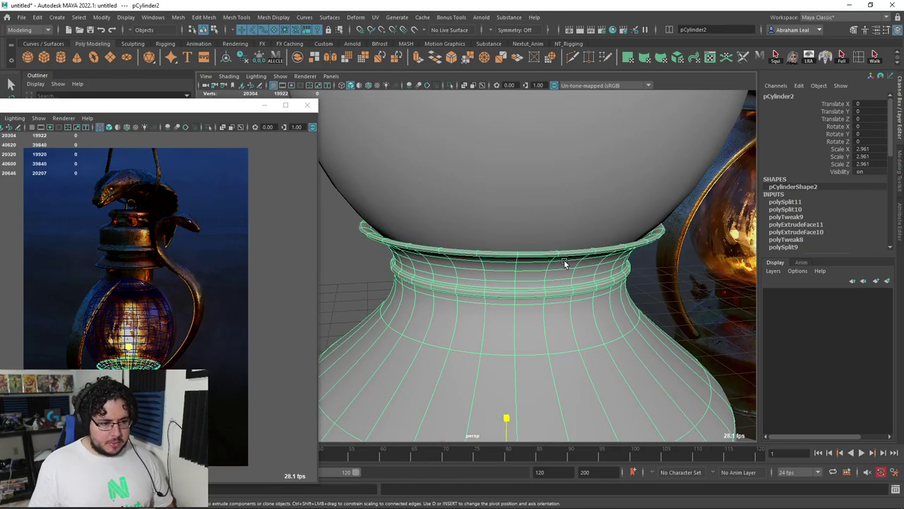
pyautogui.press('4')
pyautogui.scroll(3, 515, 260)
pyautogui.scroll(2, 523, 247)
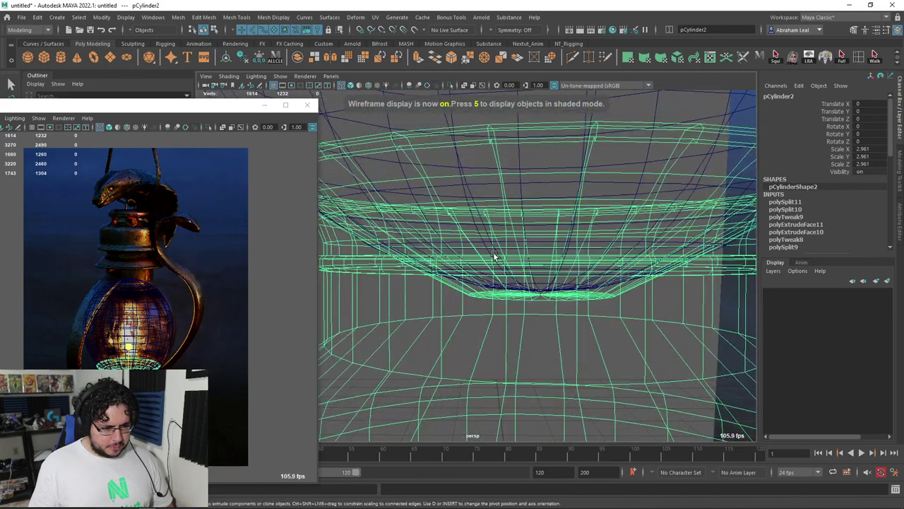
pyautogui.hotkey('ctrl', 'z')
pyautogui.hotkey('ctrl', 'z')
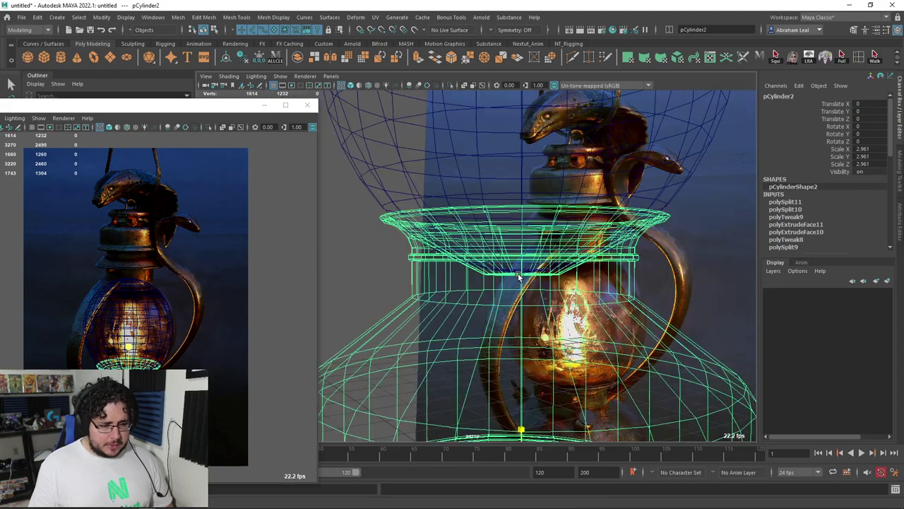
pyautogui.hotkey('ctrl', 'z')
pyautogui.press('5')
pyautogui.hotkey('ctrl', 'z')
pyautogui.hotkey('ctrl', 'z')
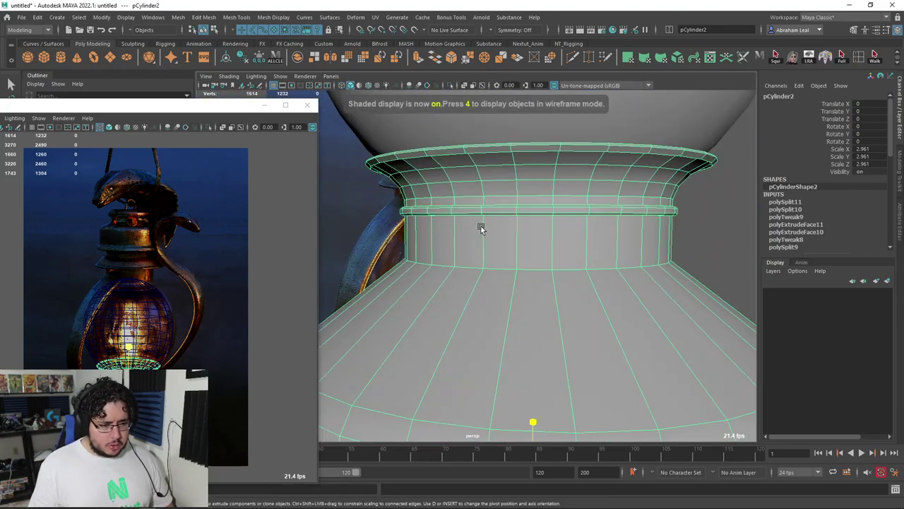
pyautogui.hotkey('ctrl', 'z')
pyautogui.hotkey('ctrl', 'z')
pyautogui.scroll(5, 445, 240)
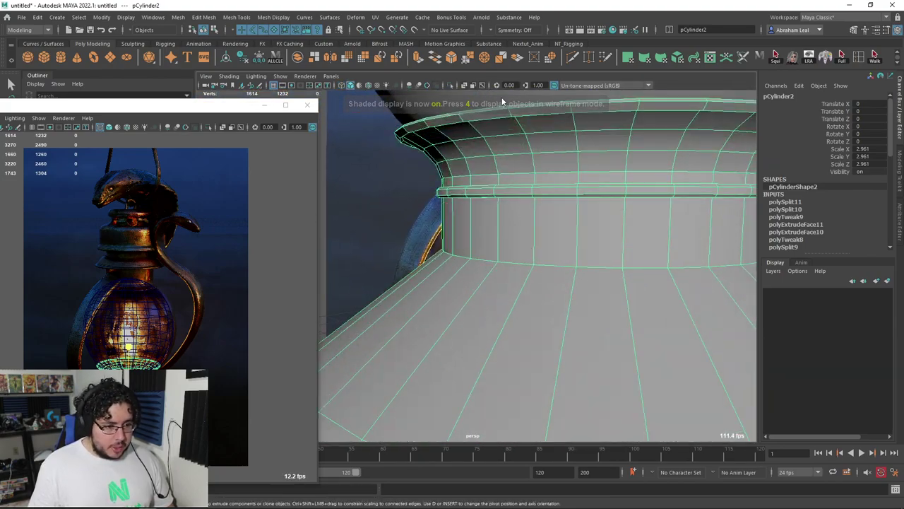
pyautogui.hotkey('ctrl', 'z')
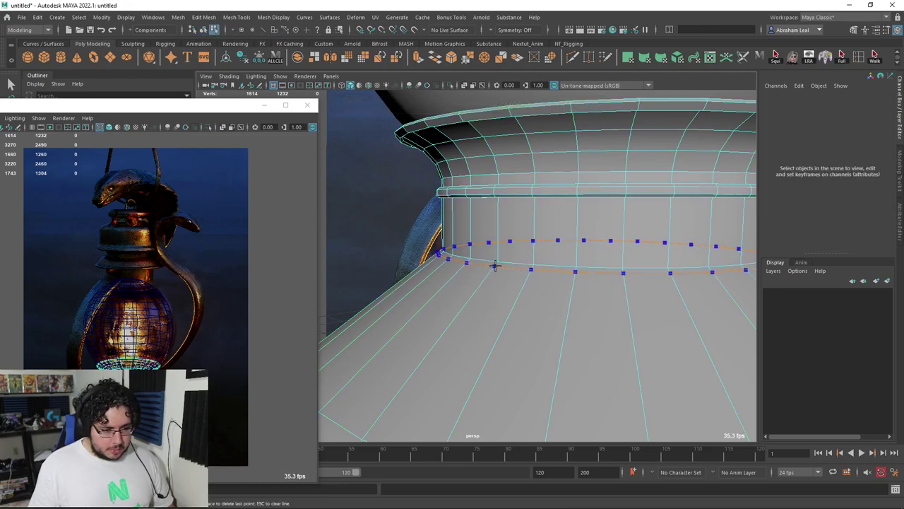
# - Bevel an edge at the base's neck into a narrow double edge, Fraction about 0.19
pyautogui.moveTo(498, 258)
pyautogui.keyDown('alt'); pyautogui.mouseDown()
pyautogui.moveTo(534, 285)
pyautogui.moveTo(493, 310)
pyautogui.moveTo(471, 270)
pyautogui.moveTo(438, 302)
pyautogui.moveTo(436, 246)
pyautogui.moveTo(622, 369)
pyautogui.moveTo(573, 347)
pyautogui.moveTo(518, 242)
pyautogui.moveTo(632, 319)
pyautogui.moveTo(565, 362)
pyautogui.moveTo(570, 351)
pyautogui.mouseUp(); pyautogui.keyUp('alt')
pyautogui.hotkey('ctrl', 'z')
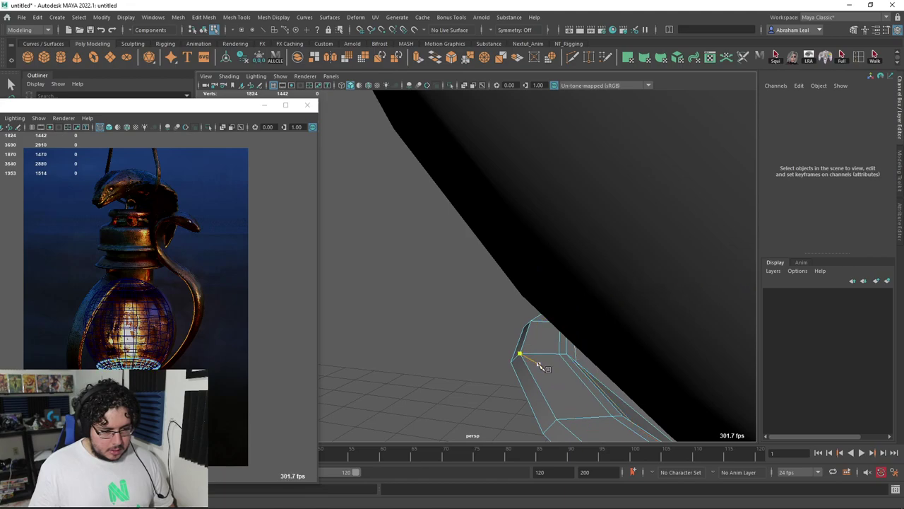
pyautogui.moveTo(540, 366)
pyautogui.keyDown('alt'); pyautogui.mouseDown()
pyautogui.moveTo(540, 348)
pyautogui.moveTo(571, 313)
pyautogui.moveTo(549, 262)
pyautogui.mouseUp(); pyautogui.keyUp('alt')
pyautogui.press('q')
pyautogui.click(551, 255)
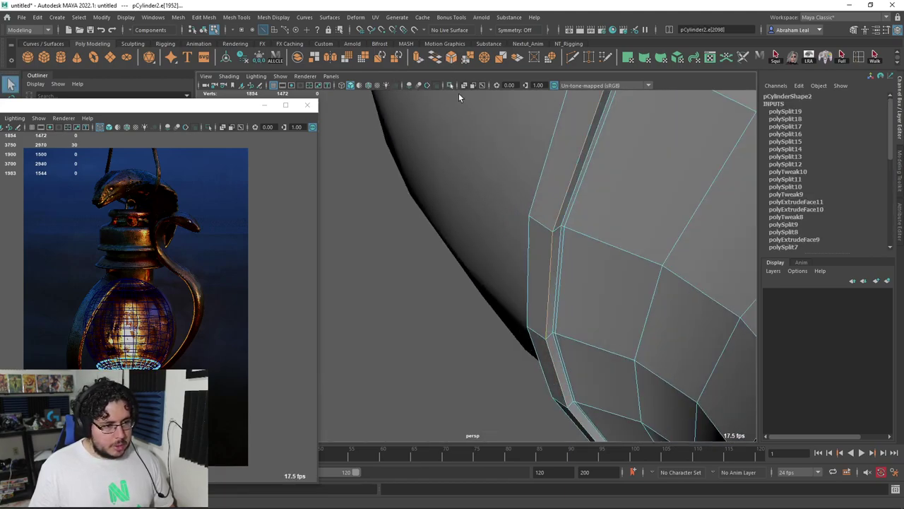
pyautogui.hotkey('ctrl', 'b')
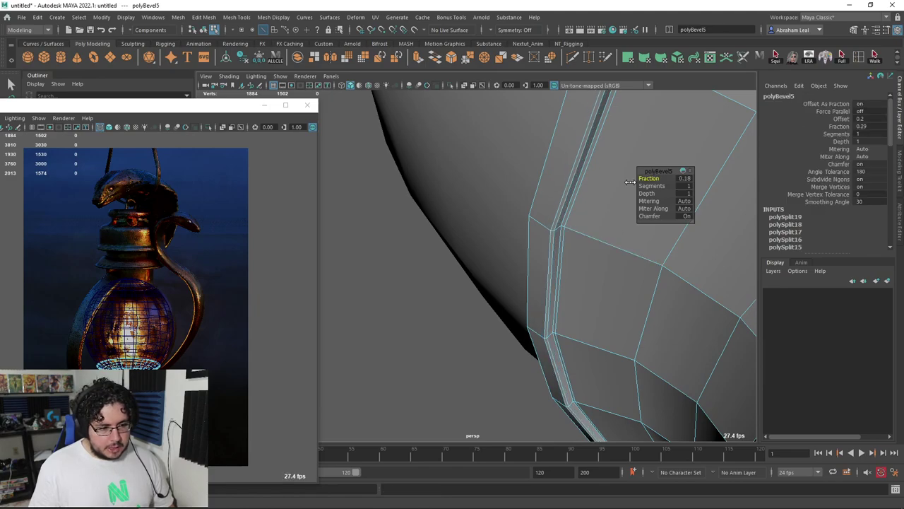
pyautogui.scroll(-3, 629, 182)
pyautogui.moveTo(572, 273); pyautogui.dragTo(544, 240, button='right')
# - Reselect the base cylinder and frame it around the neck band
pyautogui.moveTo(509, 303)
pyautogui.keyDown('alt'); pyautogui.mouseDown()
pyautogui.moveTo(430, 333)
pyautogui.moveTo(466, 250)
pyautogui.moveTo(541, 285)
pyautogui.moveTo(623, 245)
pyautogui.moveTo(565, 222)
pyautogui.moveTo(569, 206)
pyautogui.moveTo(542, 236)
pyautogui.moveTo(538, 269)
pyautogui.moveTo(600, 285)
pyautogui.moveTo(495, 282)
pyautogui.moveTo(476, 263)
pyautogui.moveTo(464, 284)
pyautogui.moveTo(490, 285)
pyautogui.moveTo(448, 212)
pyautogui.mouseUp(); pyautogui.keyUp('alt')
pyautogui.click(431, 332)
pyautogui.click(538, 269)
pyautogui.moveTo(448, 212)
pyautogui.keyDown('alt'); pyautogui.mouseDown(button='right')
pyautogui.moveTo(534, 329)
pyautogui.moveTo(461, 274)
pyautogui.mouseUp(button='right'); pyautogui.keyUp('alt')
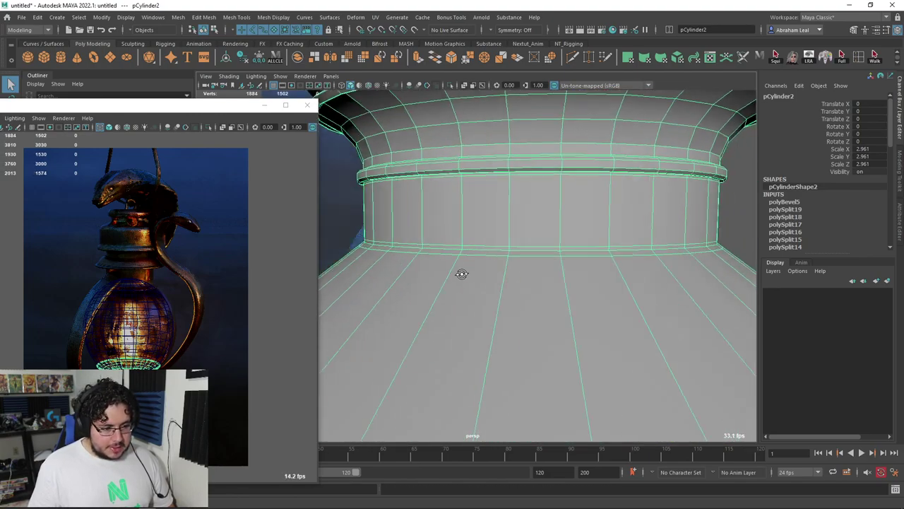
pyautogui.moveTo(461, 273)
pyautogui.keyDown('alt'); pyautogui.mouseDown()
pyautogui.moveTo(470, 287)
pyautogui.moveTo(514, 246)
pyautogui.moveTo(510, 255)
pyautogui.mouseUp(); pyautogui.keyUp('alt')
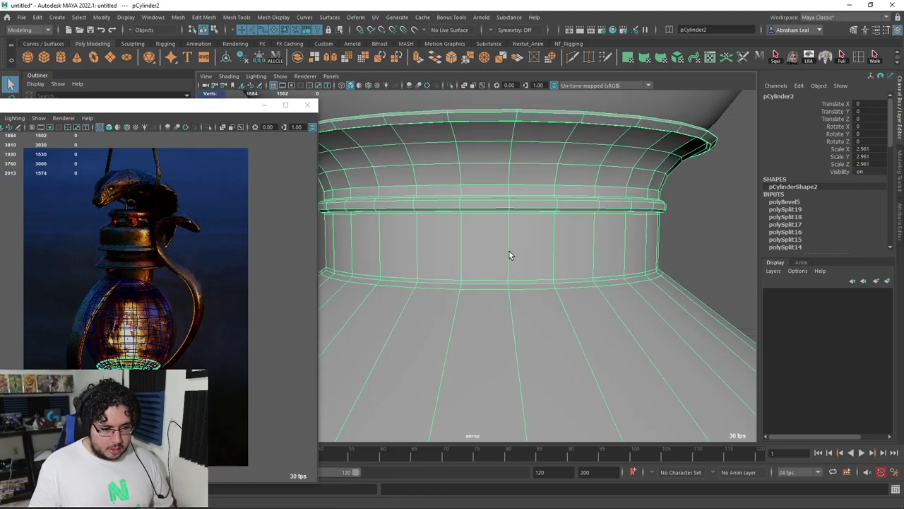
pyautogui.press('f')
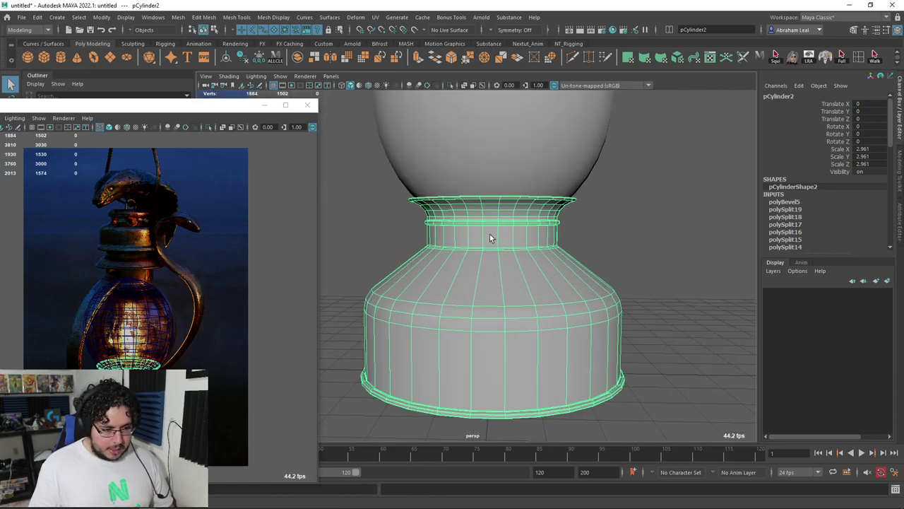
pyautogui.scroll(5, 491, 239)
pyautogui.scroll(3, 602, 258)
pyautogui.scroll(2, 582, 257)
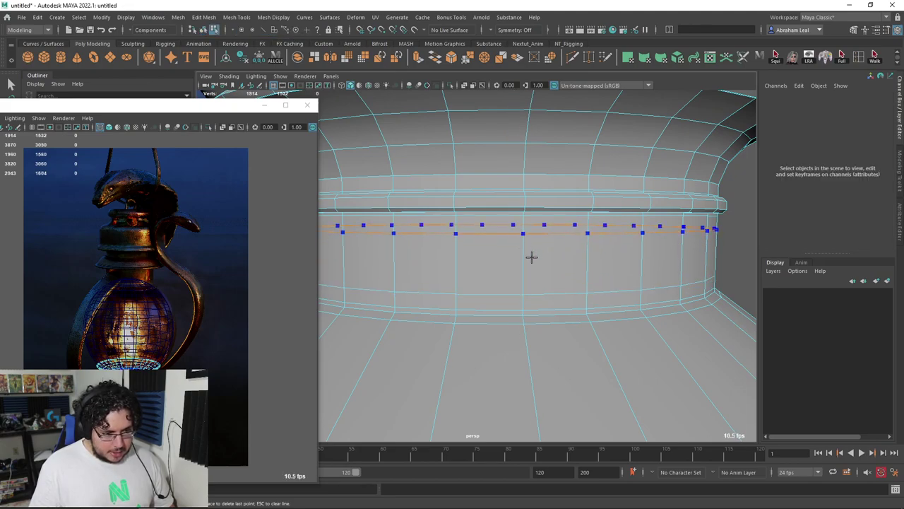
# - Commit the new neck-band edge loop and delete the first face to open a hole
pyautogui.keyDown('ctrl'); pyautogui.click(531, 256); pyautogui.keyUp('ctrl')
pyautogui.press('q')
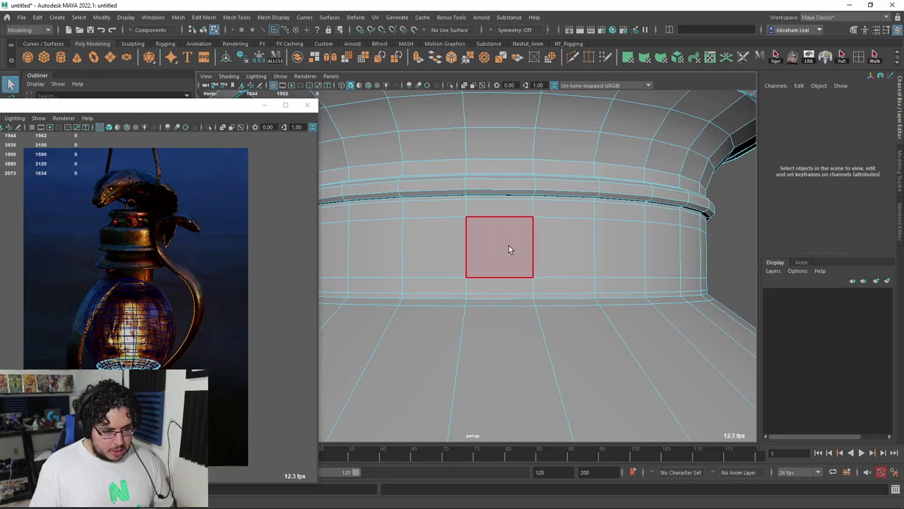
pyautogui.click(508, 248)
pyautogui.scroll(-3, 540, 270)
pyautogui.scroll(-1, 515, 273)
pyautogui.press('Delete')
# - Delete two more faces on the neck band to add holes
pyautogui.moveTo(515, 273)
pyautogui.keyDown('alt'); pyautogui.mouseDown()
pyautogui.moveTo(634, 271)
pyautogui.moveTo(454, 282)
pyautogui.mouseUp(); pyautogui.keyUp('alt')
pyautogui.scroll(-2, 474, 244)
pyautogui.scroll(-1, 464, 244)
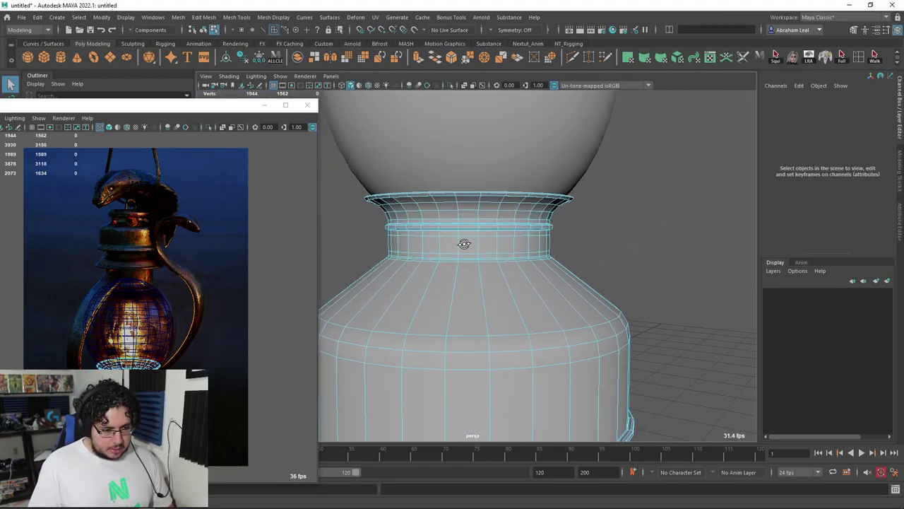
pyautogui.scroll(-4, 464, 243)
pyautogui.keyDown('alt'); pyautogui.moveTo(355, 196); pyautogui.dragTo(487, 248); pyautogui.keyUp('alt')
pyautogui.scroll(2, 500, 268)
pyautogui.scroll(2, 492, 252)
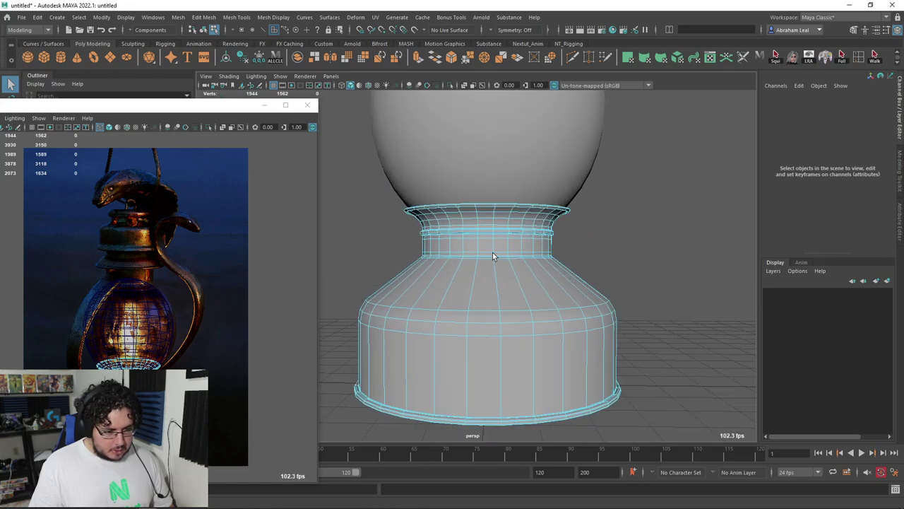
pyautogui.click(489, 244)
pyautogui.press('Delete')
pyautogui.scroll(2, 487, 243)
pyautogui.keyDown('alt'); pyautogui.moveTo(488, 243); pyautogui.dragTo(547, 252); pyautogui.keyUp('alt')
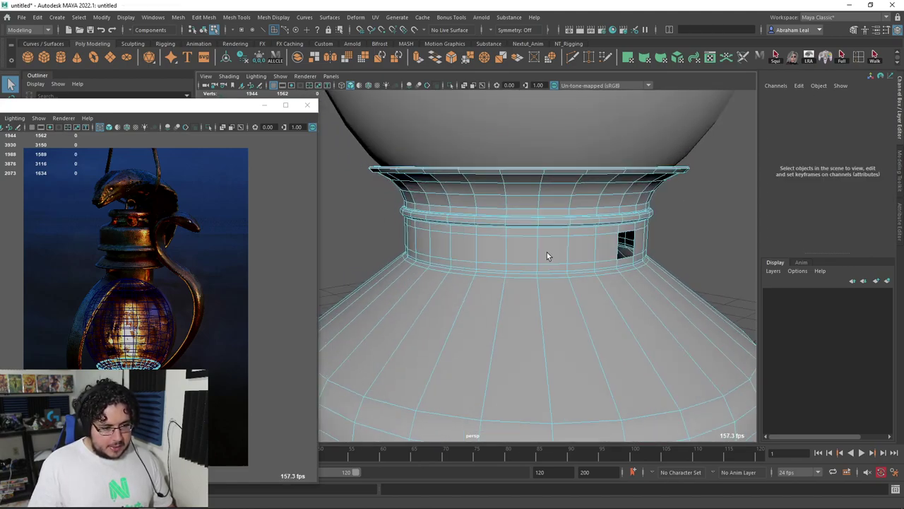
pyautogui.moveTo(603, 252)
pyautogui.keyDown('alt'); pyautogui.mouseDown()
pyautogui.moveTo(520, 284)
pyautogui.moveTo(442, 258)
pyautogui.mouseUp(); pyautogui.keyUp('alt')
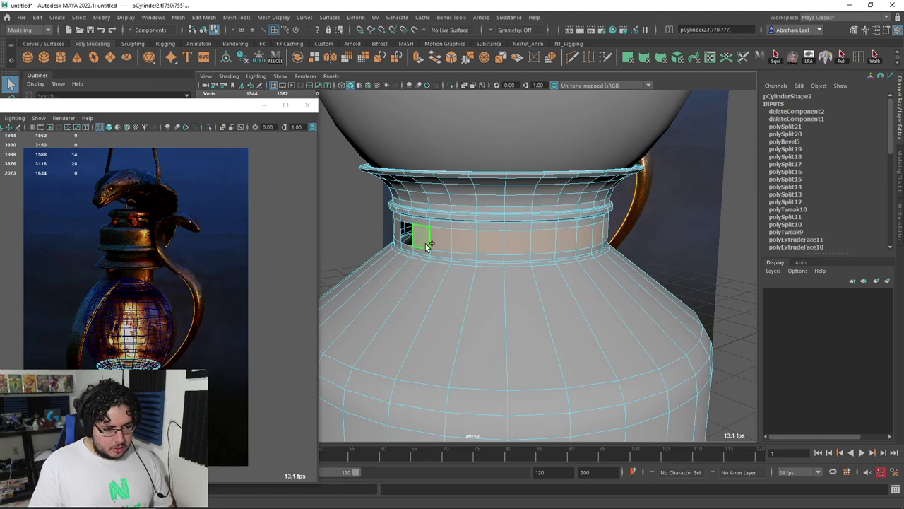
pyautogui.moveTo(236, 113); pyautogui.dragTo(236, 111)
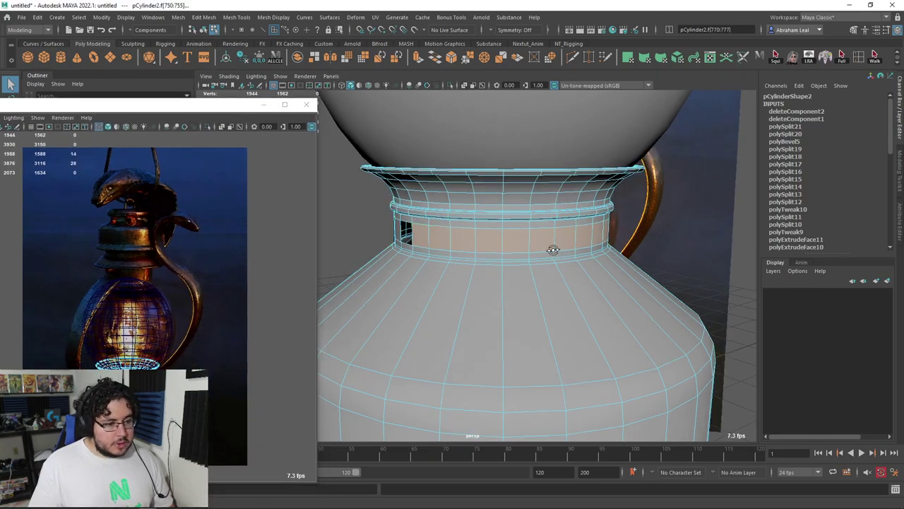
pyautogui.keyDown('alt'); pyautogui.moveTo(555, 252); pyautogui.dragTo(546, 248); pyautogui.keyUp('alt')
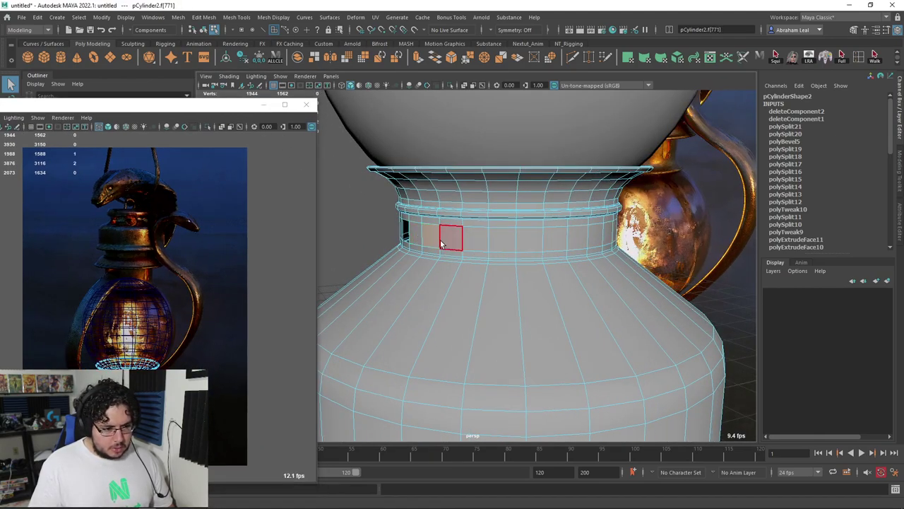
pyautogui.click(495, 241)
pyautogui.press('Delete')
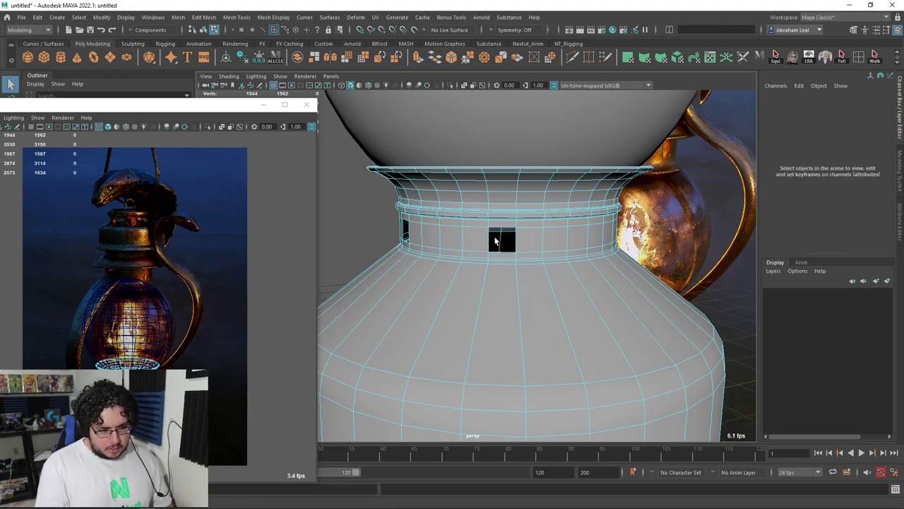
# - Delete three more faces further around the neck band, completing the row of square vents
pyautogui.moveTo(495, 241)
pyautogui.keyDown('alt'); pyautogui.mouseDown()
pyautogui.moveTo(551, 224)
pyautogui.moveTo(485, 227)
pyautogui.mouseUp(); pyautogui.keyUp('alt')
pyautogui.click(579, 244)
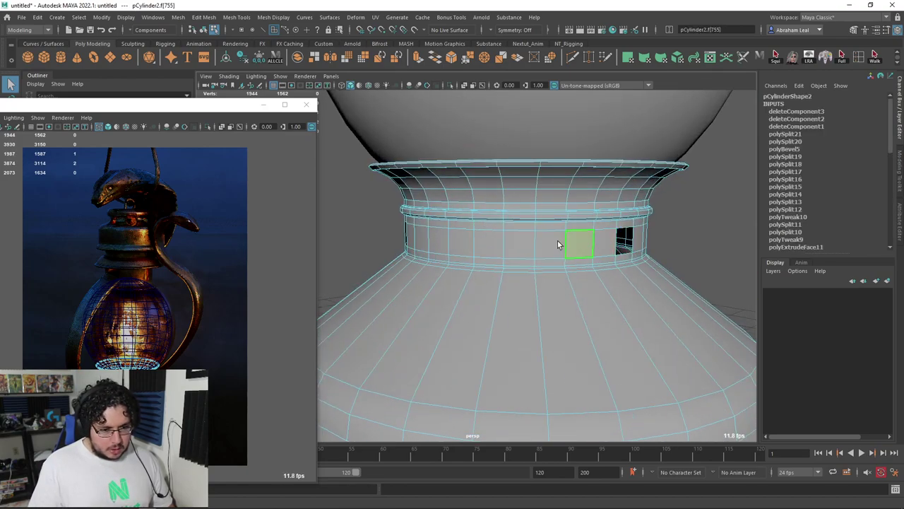
pyautogui.click(532, 245)
pyautogui.moveTo(531, 245)
pyautogui.keyDown('alt'); pyautogui.mouseDown()
pyautogui.moveTo(557, 255)
pyautogui.moveTo(490, 258)
pyautogui.moveTo(485, 247)
pyautogui.moveTo(520, 252)
pyautogui.mouseUp(); pyautogui.keyUp('alt')
pyautogui.press('Delete')
pyautogui.keyDown('alt'); pyautogui.moveTo(585, 260); pyautogui.dragTo(399, 243); pyautogui.keyUp('alt')
pyautogui.click(474, 243)
pyautogui.press('Delete')
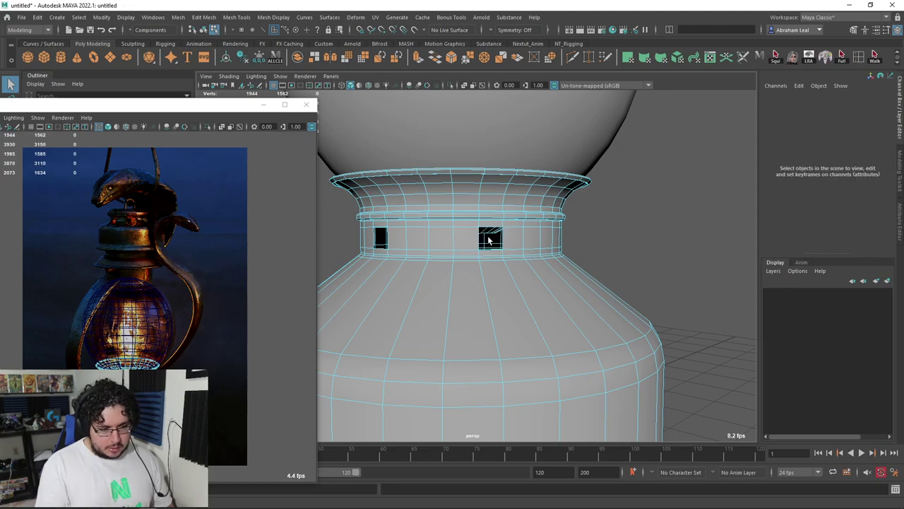
pyautogui.moveTo(487, 240)
pyautogui.keyDown('alt'); pyautogui.mouseDown()
pyautogui.moveTo(486, 228)
pyautogui.moveTo(362, 233)
pyautogui.mouseUp(); pyautogui.keyUp('alt')
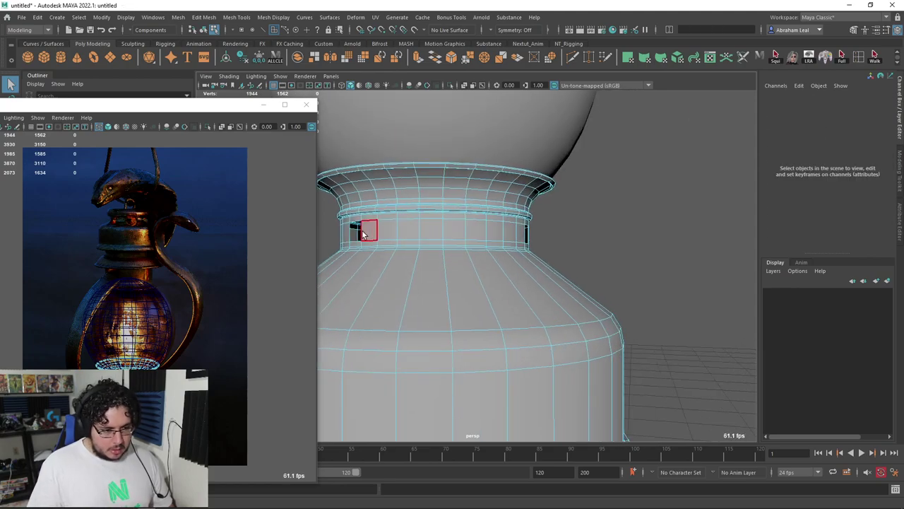
pyautogui.click(478, 235)
pyautogui.press('Delete')
pyautogui.moveTo(479, 198)
pyautogui.keyDown('alt'); pyautogui.mouseDown()
pyautogui.moveTo(432, 210)
pyautogui.moveTo(483, 225)
pyautogui.mouseUp(); pyautogui.keyUp('alt')
# - Isolate the base and preview it smoothed with 3 to check the rounded holes
pyautogui.press('F8')
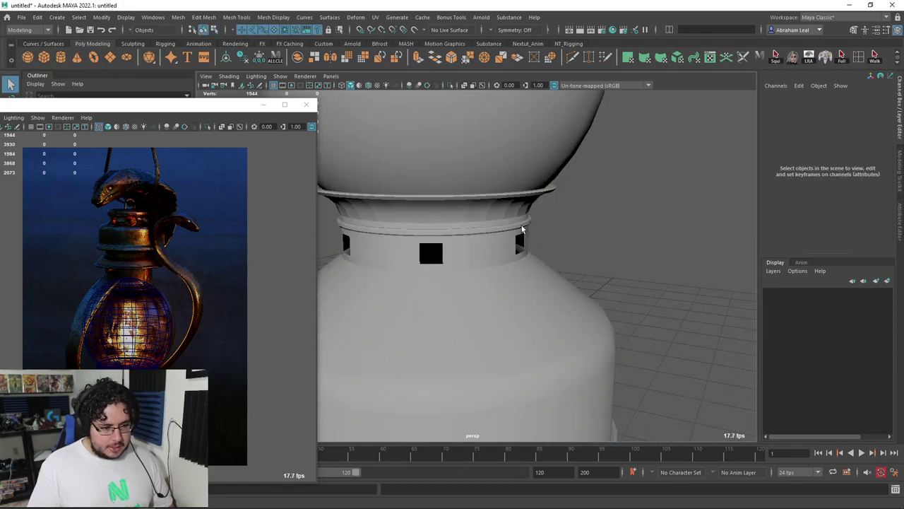
pyautogui.click(450, 85)
pyautogui.moveTo(398, 212)
pyautogui.keyDown('alt'); pyautogui.mouseDown()
pyautogui.moveTo(397, 278)
pyautogui.moveTo(331, 228)
pyautogui.moveTo(397, 328)
pyautogui.moveTo(620, 339)
pyautogui.moveTo(600, 293)
pyautogui.moveTo(553, 321)
pyautogui.mouseUp(); pyautogui.keyUp('alt')
pyautogui.scroll(5, 420, 294)
pyautogui.press('3')
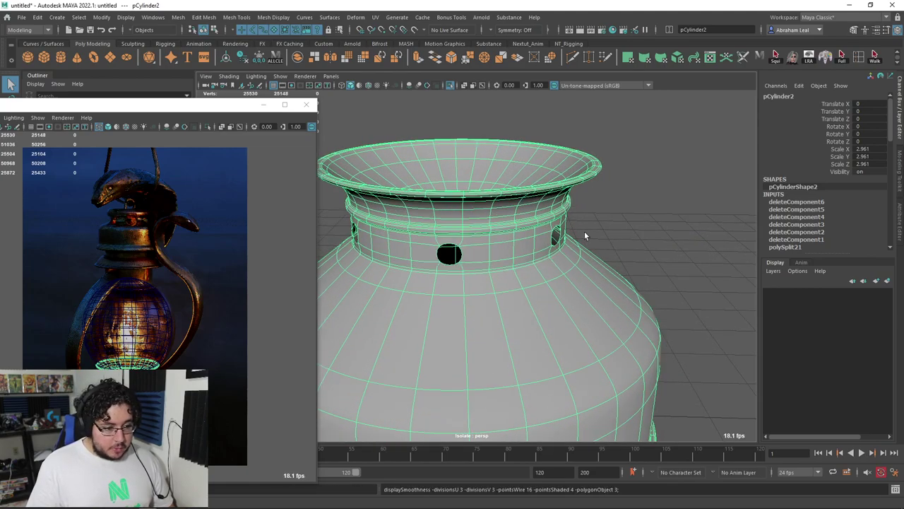
pyautogui.click(584, 231)
pyautogui.scroll(-3, 581, 207)
pyautogui.keyDown('alt'); pyautogui.moveTo(581, 207); pyautogui.dragTo(418, 182); pyautogui.keyUp('alt')
pyautogui.scroll(2, 418, 182)
pyautogui.scroll(1, 373, 192)
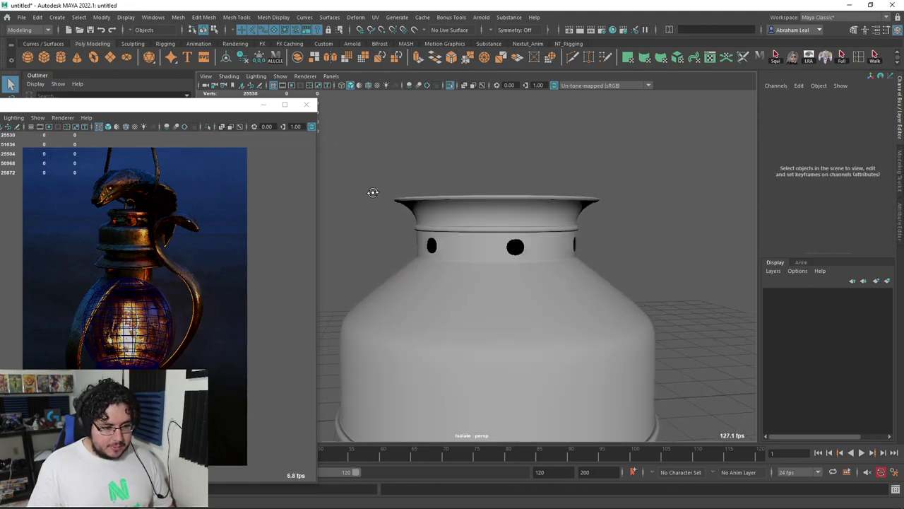
pyautogui.scroll(1, 389, 222)
pyautogui.scroll(4, 469, 238)
pyautogui.click(530, 295)
# - Turn off the smooth preview and delete a ring of faces inside the bowl
pyautogui.press('1')
pyautogui.scroll(-3, 521, 276)
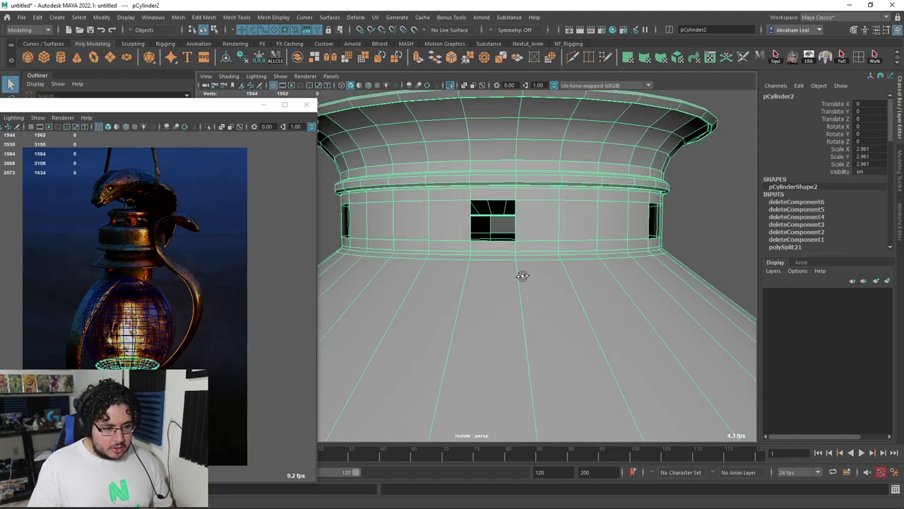
pyautogui.scroll(-3, 488, 217)
pyautogui.press('F10')
pyautogui.scroll(-3, 452, 215)
pyautogui.keyDown('alt'); pyautogui.moveTo(525, 228); pyautogui.dragTo(532, 239); pyautogui.keyUp('alt')
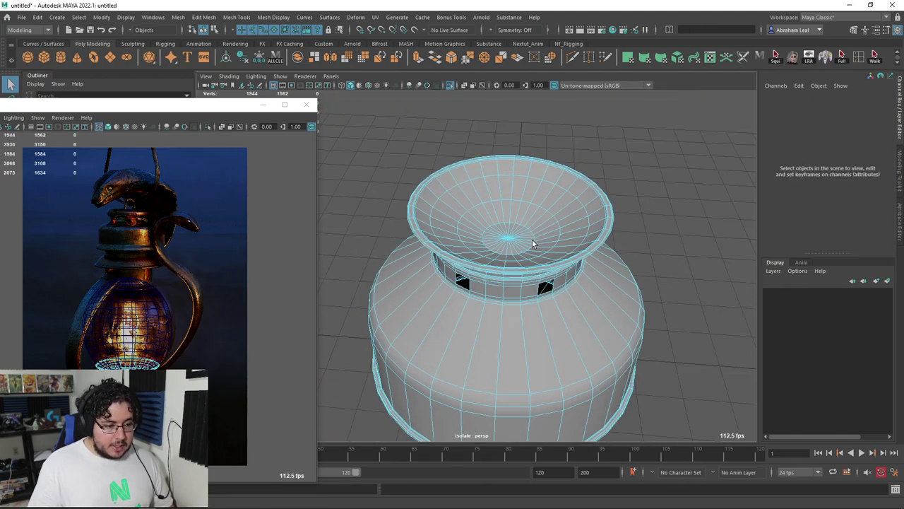
pyautogui.scroll(4, 532, 239)
pyautogui.keyDown('alt'); pyautogui.moveTo(477, 222); pyautogui.dragTo(411, 190); pyautogui.keyUp('alt')
pyautogui.doubleClick(416, 173)
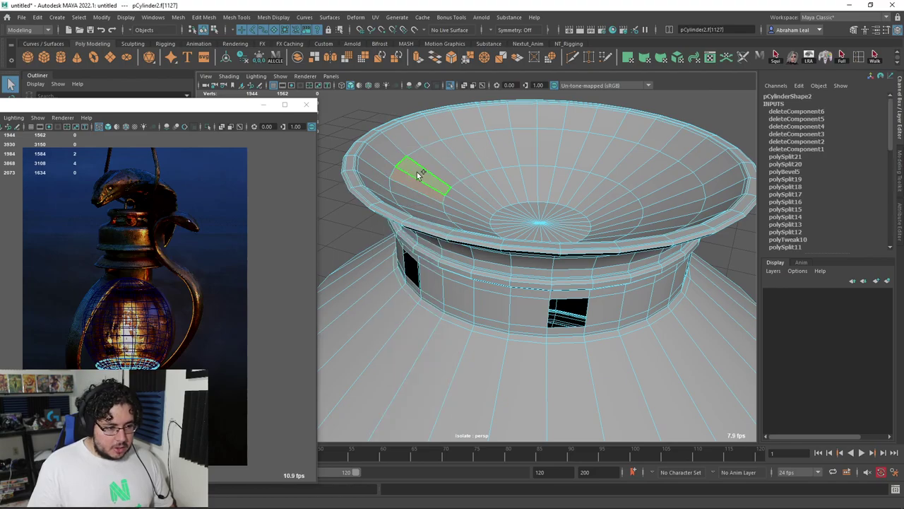
pyautogui.press('Delete')
# - Delete the bowl's floor faces to open the bottom of the base
pyautogui.press('F11')
pyautogui.doubleClick(479, 205)
pyautogui.moveTo(468, 205)
pyautogui.keyDown('alt'); pyautogui.mouseDown()
pyautogui.moveTo(479, 205)
pyautogui.moveTo(470, 195)
pyautogui.mouseUp(); pyautogui.keyUp('alt')
pyautogui.press('Delete')
# - Select the edge loop at the inner opening and extrude it with Ctrl+E
pyautogui.moveTo(446, 245)
pyautogui.keyDown('alt'); pyautogui.mouseDown()
pyautogui.moveTo(383, 206)
pyautogui.moveTo(363, 218)
pyautogui.moveTo(448, 192)
pyautogui.moveTo(418, 236)
pyautogui.moveTo(459, 202)
pyautogui.moveTo(438, 175)
pyautogui.moveTo(511, 162)
pyautogui.moveTo(511, 184)
pyautogui.mouseUp(); pyautogui.keyUp('alt')
pyautogui.doubleClick(446, 165)
pyautogui.press('f')
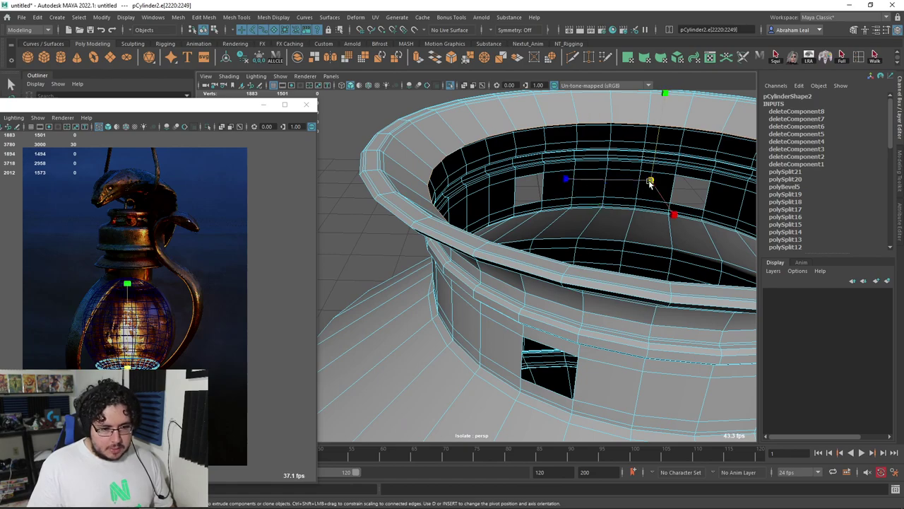
pyautogui.moveTo(645, 183)
pyautogui.keyDown('alt'); pyautogui.mouseDown()
pyautogui.moveTo(626, 201)
pyautogui.moveTo(612, 196)
pyautogui.mouseUp(); pyautogui.keyUp('alt')
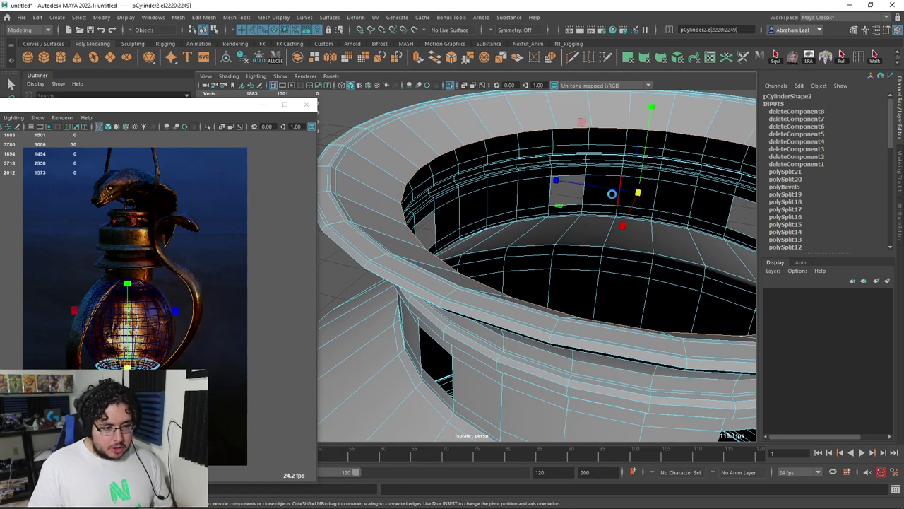
pyautogui.hotkey('ctrl', 'e')
# - Cut a new edge loop on the outer wall and select it for moving
pyautogui.moveTo(655, 104)
pyautogui.keyDown('alt'); pyautogui.mouseDown()
pyautogui.moveTo(637, 202)
pyautogui.moveTo(610, 246)
pyautogui.moveTo(641, 228)
pyautogui.moveTo(606, 184)
pyautogui.moveTo(541, 258)
pyautogui.moveTo(402, 244)
pyautogui.moveTo(588, 247)
pyautogui.moveTo(733, 212)
pyautogui.moveTo(509, 247)
pyautogui.moveTo(424, 277)
pyautogui.moveTo(513, 76)
pyautogui.mouseUp(); pyautogui.keyUp('alt')
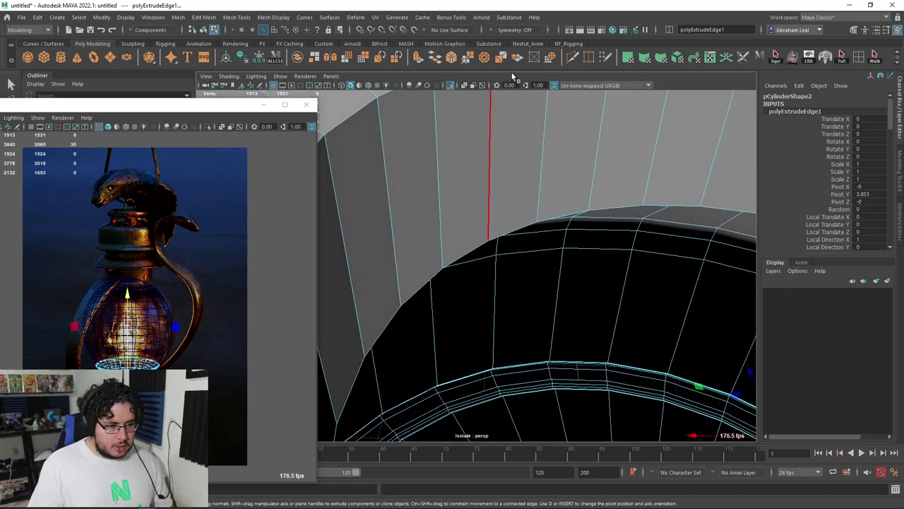
pyautogui.click(571, 58)
pyautogui.keyDown('ctrl'); pyautogui.click(438, 196); pyautogui.keyUp('ctrl')
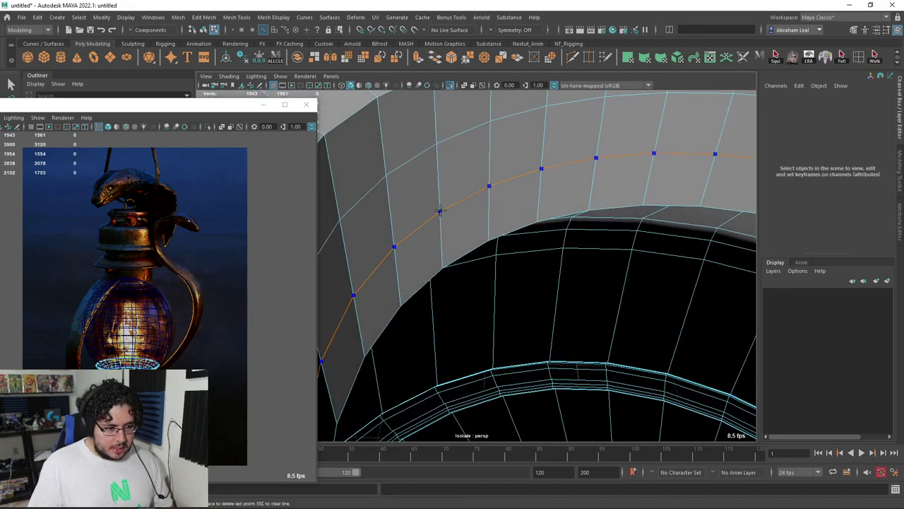
pyautogui.moveTo(438, 196)
pyautogui.keyDown('alt'); pyautogui.mouseDown()
pyautogui.moveTo(427, 200)
pyautogui.moveTo(575, 172)
pyautogui.moveTo(592, 177)
pyautogui.moveTo(469, 212)
pyautogui.mouseUp(); pyautogui.keyUp('alt')
pyautogui.rightClick(445, 187)
pyautogui.doubleClick(440, 183)
pyautogui.press('f')
pyautogui.press('w')
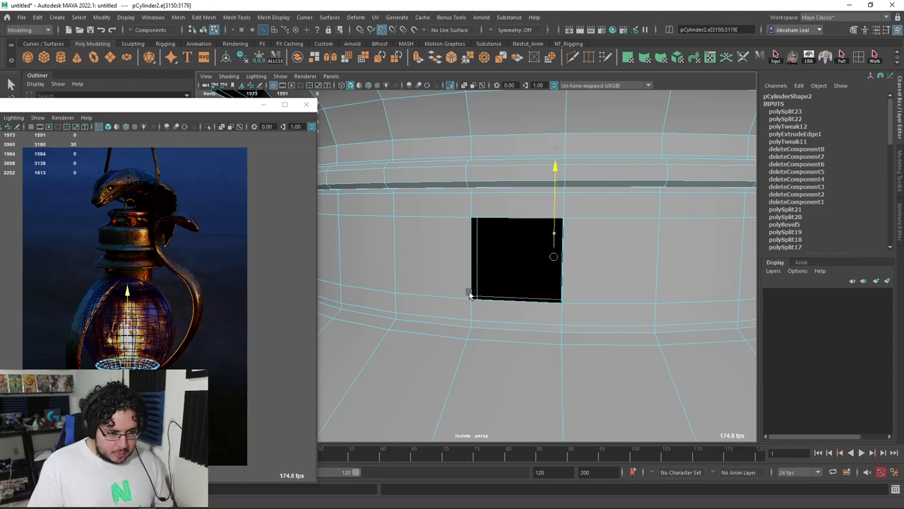
# - Return to object mode and inspect the collar in wireframe, then shaded-with-wireframe display
pyautogui.scroll(-5, 468, 299)
pyautogui.moveTo(469, 299)
pyautogui.keyDown('alt'); pyautogui.mouseDown()
pyautogui.moveTo(438, 243)
pyautogui.moveTo(535, 249)
pyautogui.mouseUp(); pyautogui.keyUp('alt')
pyautogui.press('F8')
pyautogui.scroll(-5, 627, 176)
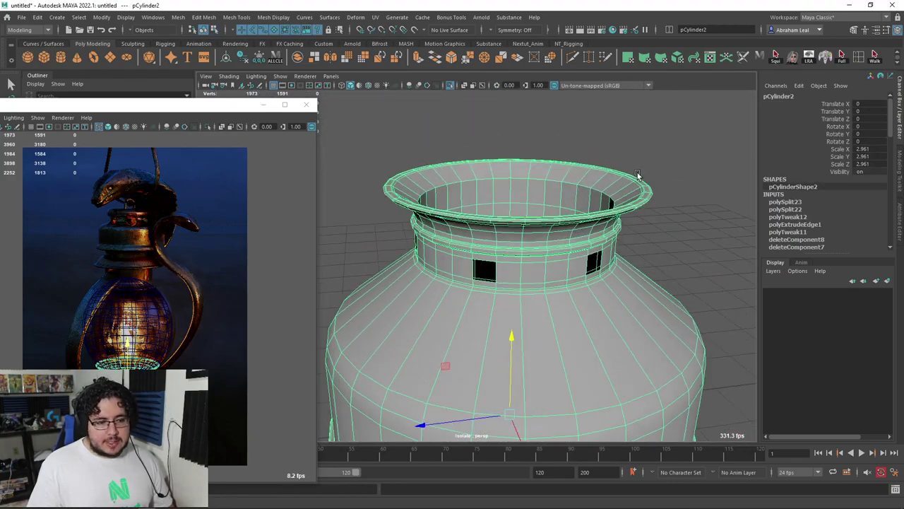
pyautogui.keyDown('alt'); pyautogui.moveTo(494, 212); pyautogui.dragTo(378, 287); pyautogui.keyUp('alt')
pyautogui.scroll(5, 459, 310)
pyautogui.moveTo(459, 311)
pyautogui.keyDown('alt'); pyautogui.mouseDown()
pyautogui.moveTo(470, 258)
pyautogui.moveTo(494, 228)
pyautogui.moveTo(570, 228)
pyautogui.moveTo(525, 279)
pyautogui.moveTo(483, 280)
pyautogui.mouseUp(); pyautogui.keyUp('alt')
pyautogui.press('4')
pyautogui.press('5')
pyautogui.press('5')
# - Select the faces inside the collar's window holes, then pick an edge along a window opening
pyautogui.moveTo(480, 245); pyautogui.dragTo(476, 271, button='right')
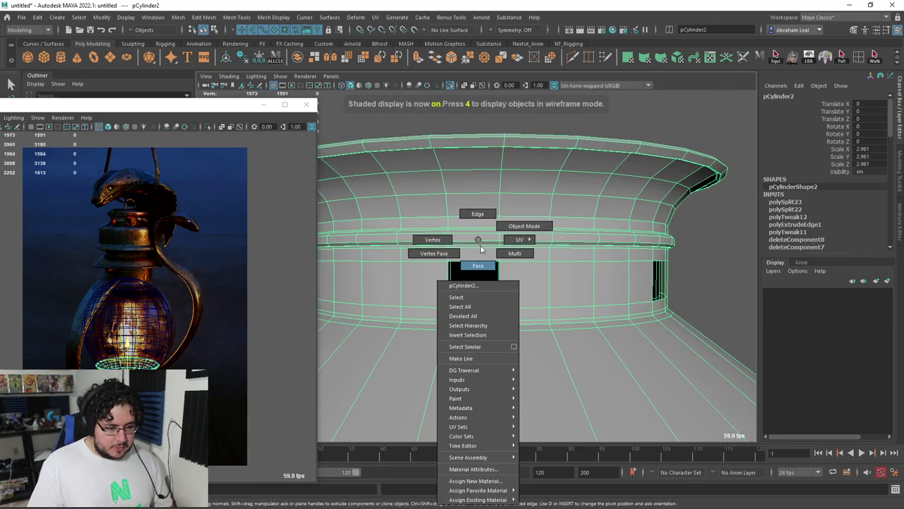
pyautogui.click(473, 283)
pyautogui.keyDown('alt'); pyautogui.moveTo(404, 283); pyautogui.dragTo(549, 262); pyautogui.keyUp('alt')
pyautogui.moveTo(437, 260)
pyautogui.keyDown('alt'); pyautogui.mouseDown()
pyautogui.moveTo(368, 262)
pyautogui.moveTo(546, 259)
pyautogui.moveTo(396, 264)
pyautogui.moveTo(501, 269)
pyautogui.mouseUp(); pyautogui.keyUp('alt')
pyautogui.keyDown('shift'); pyautogui.click(393, 264); pyautogui.keyUp('shift')
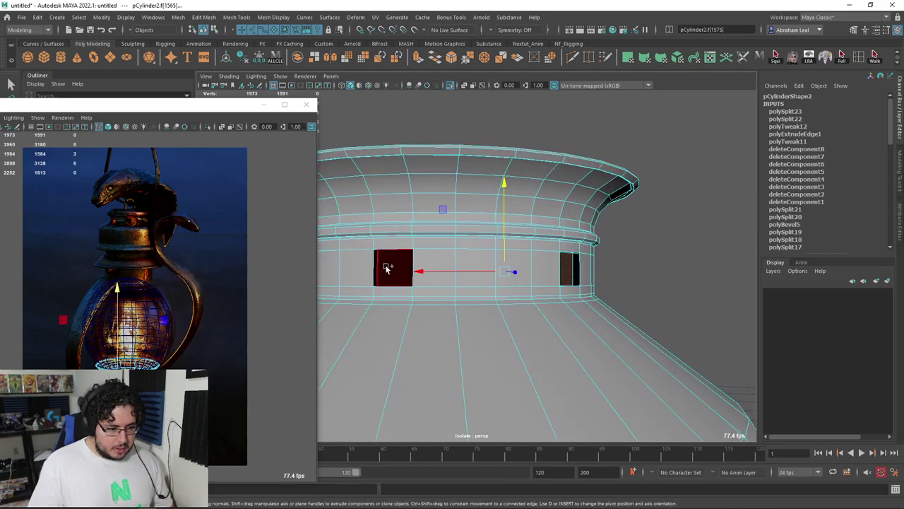
pyautogui.keyDown('alt'); pyautogui.moveTo(387, 267); pyautogui.dragTo(624, 256); pyautogui.keyUp('alt')
pyautogui.click(545, 238)
pyautogui.moveTo(545, 238)
pyautogui.keyDown('alt'); pyautogui.mouseDown()
pyautogui.moveTo(413, 248)
pyautogui.moveTo(448, 268)
pyautogui.moveTo(622, 229)
pyautogui.moveTo(559, 227)
pyautogui.moveTo(490, 196)
pyautogui.moveTo(517, 212)
pyautogui.mouseUp(); pyautogui.keyUp('alt')
pyautogui.click(448, 268)
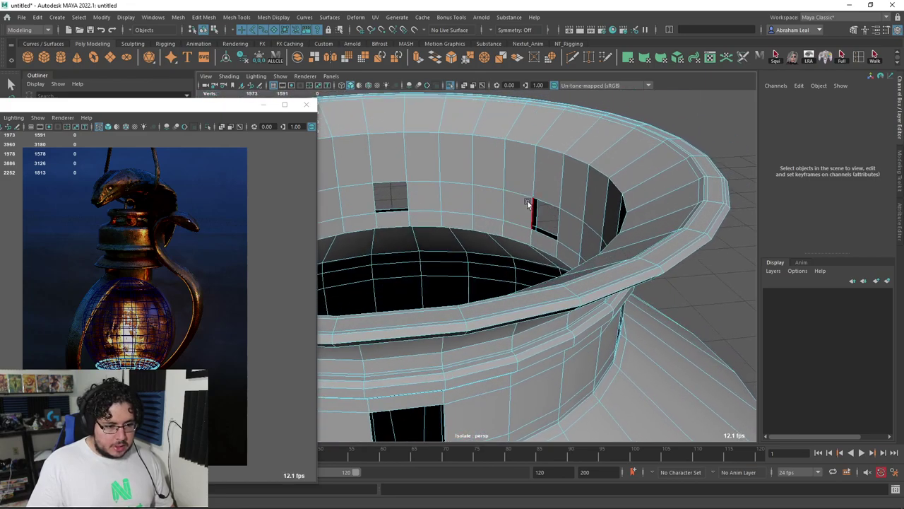
pyautogui.click(528, 204)
# - Bridge the first window's border edges with Edit Mesh > Bridge, then repeat with G on the next
pyautogui.press('q')
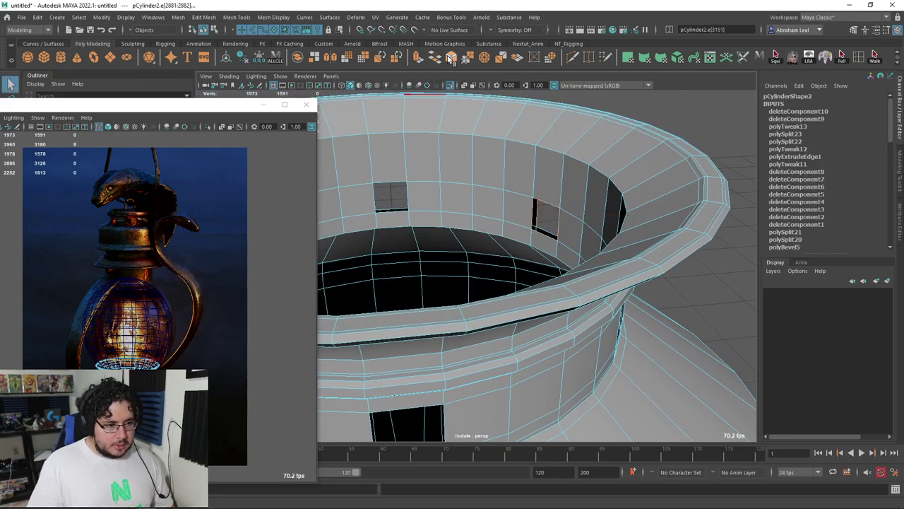
pyautogui.click(435, 58)
pyautogui.moveTo(445, 157)
pyautogui.keyDown('alt'); pyautogui.mouseDown()
pyautogui.moveTo(440, 192)
pyautogui.moveTo(535, 193)
pyautogui.moveTo(424, 198)
pyautogui.moveTo(419, 186)
pyautogui.mouseUp(); pyautogui.keyUp('alt')
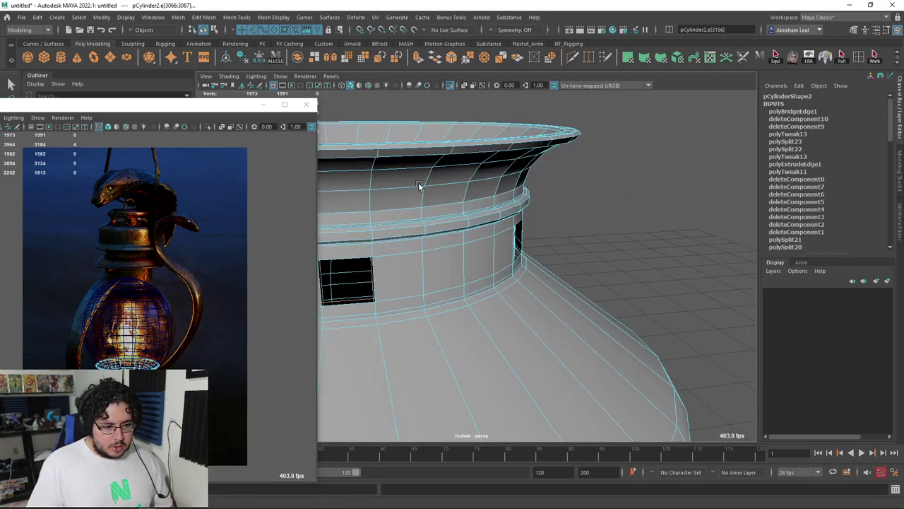
pyautogui.press('g')
pyautogui.moveTo(477, 287)
pyautogui.keyDown('alt'); pyautogui.mouseDown()
pyautogui.moveTo(456, 234)
pyautogui.moveTo(562, 237)
pyautogui.mouseUp(); pyautogui.keyUp('alt')
pyautogui.click(452, 234)
pyautogui.press('g')
# - Bridge the remaining window sides with G, walling in each vent opening
pyautogui.click(558, 239)
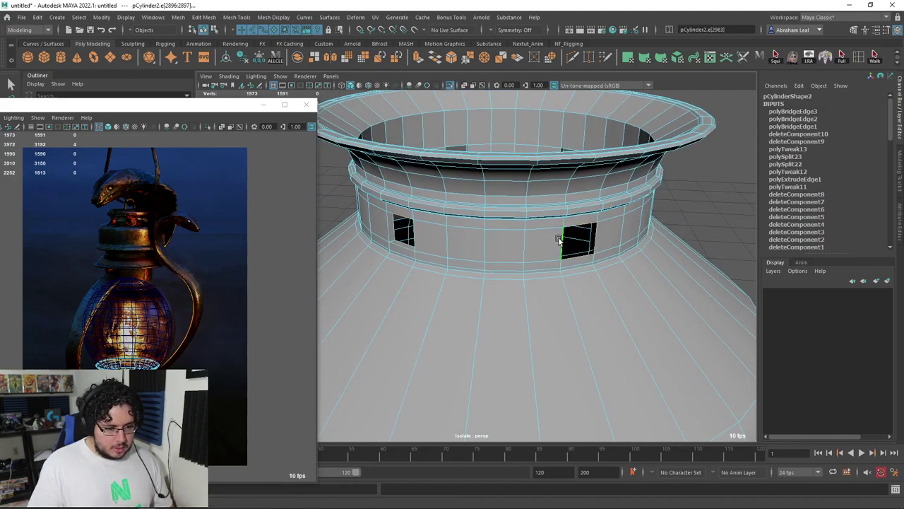
pyautogui.press('g')
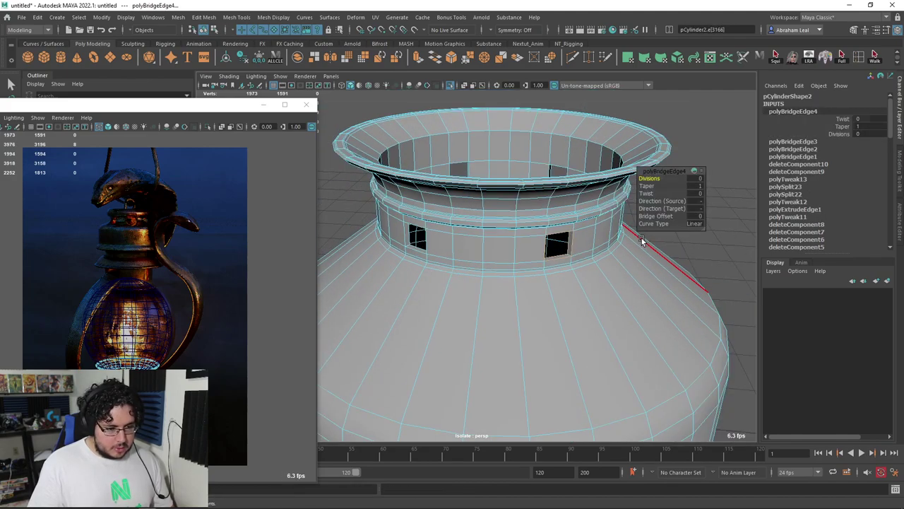
pyautogui.moveTo(591, 242)
pyautogui.keyDown('alt'); pyautogui.mouseDown()
pyautogui.moveTo(549, 238)
pyautogui.moveTo(552, 272)
pyautogui.moveTo(589, 288)
pyautogui.mouseUp(); pyautogui.keyUp('alt')
pyautogui.click(543, 266)
pyautogui.keyDown('shift'); pyautogui.click(544, 266); pyautogui.keyUp('shift')
pyautogui.press('g')
pyautogui.scroll(-5, 703, 267)
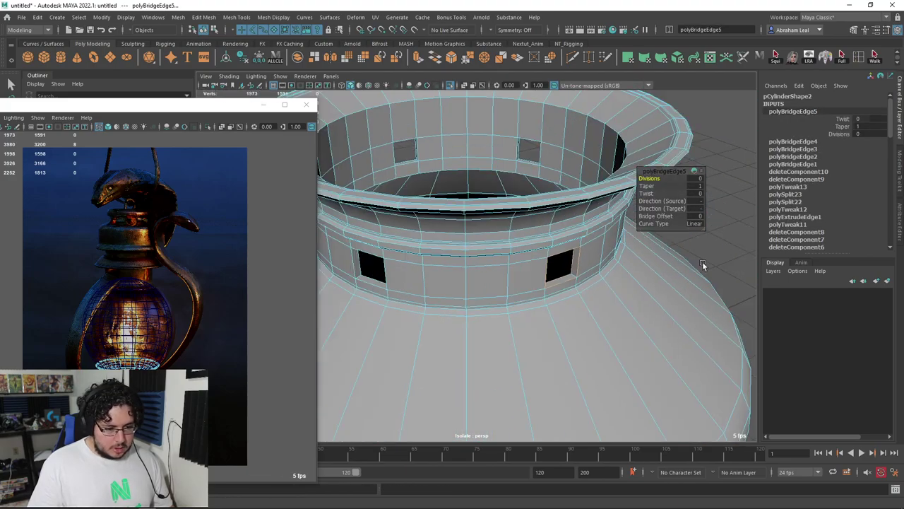
pyautogui.moveTo(702, 262)
pyautogui.keyDown('alt'); pyautogui.mouseDown()
pyautogui.moveTo(637, 283)
pyautogui.moveTo(590, 263)
pyautogui.mouseUp(); pyautogui.keyUp('alt')
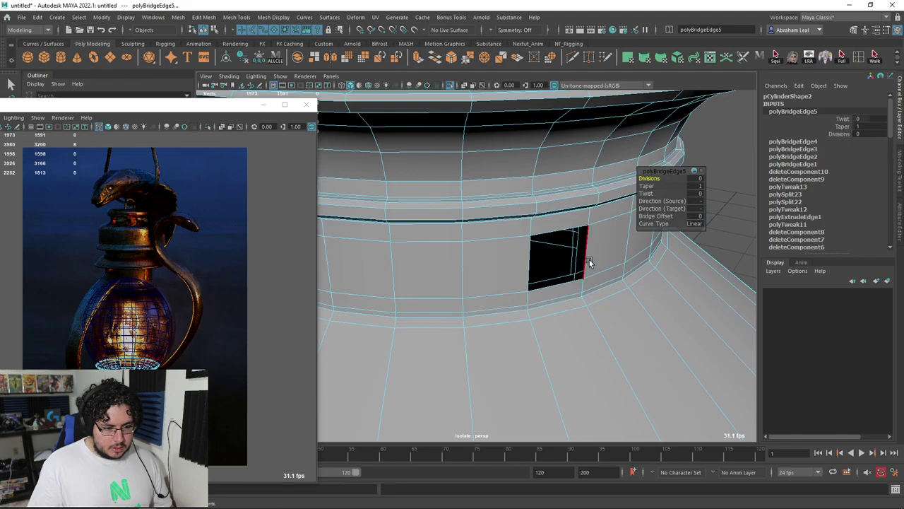
pyautogui.click(587, 262)
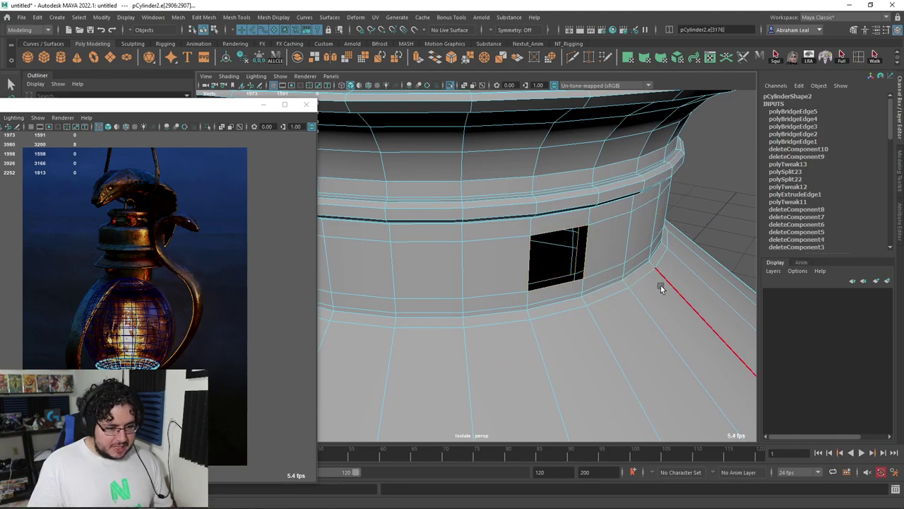
pyautogui.press('g')
# - Orbit around the rim and wall to inspect the bridged vent openings
pyautogui.scroll(-5, 658, 285)
pyautogui.moveTo(541, 271)
pyautogui.keyDown('alt'); pyautogui.mouseDown()
pyautogui.moveTo(557, 259)
pyautogui.moveTo(575, 267)
pyautogui.moveTo(714, 255)
pyautogui.moveTo(626, 210)
pyautogui.mouseUp(); pyautogui.keyUp('alt')
pyautogui.click(626, 210)
pyautogui.scroll(5, 476, 212)
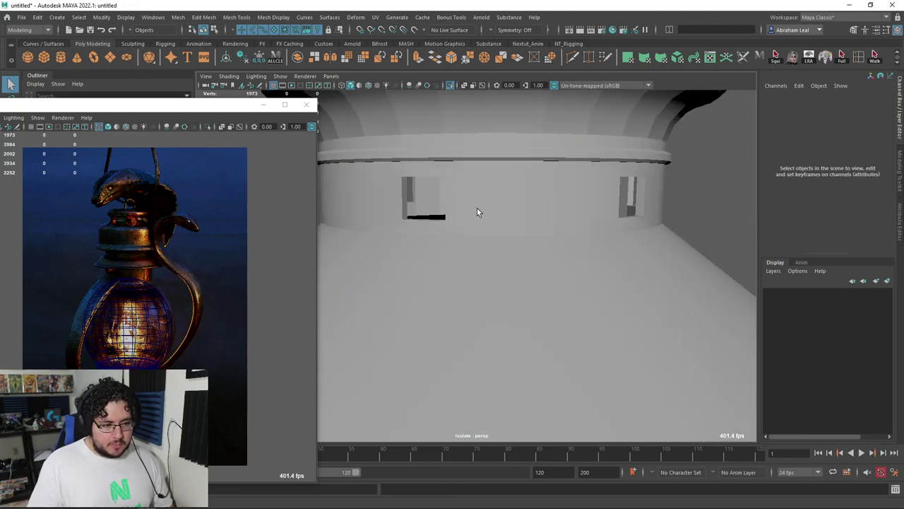
pyautogui.moveTo(477, 212)
pyautogui.keyDown('alt'); pyautogui.mouseDown()
pyautogui.moveTo(446, 226)
pyautogui.moveTo(471, 271)
pyautogui.moveTo(488, 194)
pyautogui.mouseUp(); pyautogui.keyUp('alt')
pyautogui.click(500, 151)
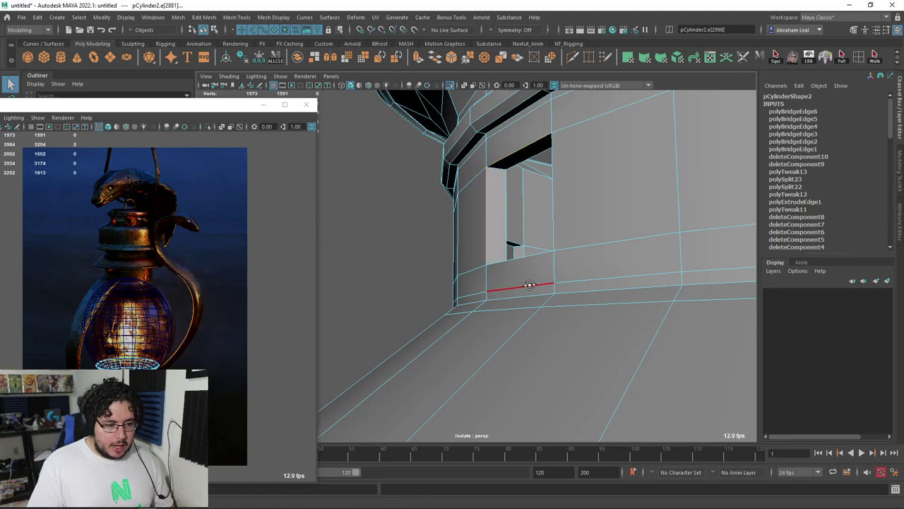
pyautogui.moveTo(530, 284)
pyautogui.keyDown('alt'); pyautogui.mouseDown()
pyautogui.moveTo(535, 252)
pyautogui.moveTo(485, 227)
pyautogui.mouseUp(); pyautogui.keyUp('alt')
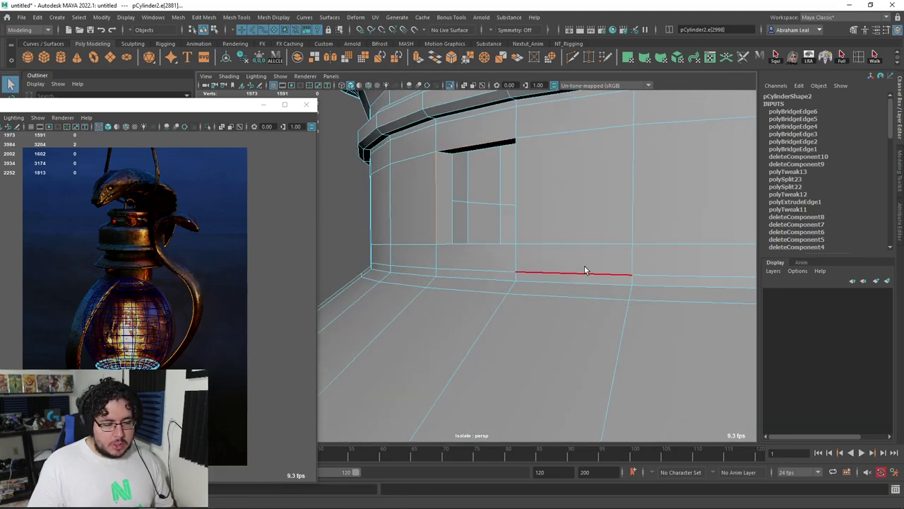
pyautogui.scroll(-3, 584, 265)
pyautogui.scroll(-2, 584, 265)
pyautogui.scroll(-3, 571, 259)
# - Turn off the vase's smooth preview and compare it against the Photoshop reference sketch
pyautogui.scroll(-2, 631, 264)
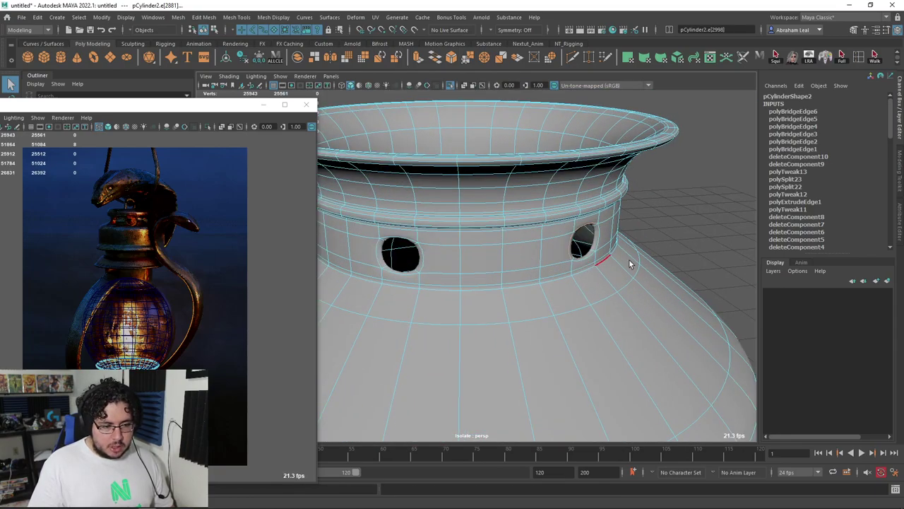
pyautogui.press('1')
pyautogui.keyDown('alt'); pyautogui.moveTo(640, 238); pyautogui.dragTo(549, 232); pyautogui.keyUp('alt')
pyautogui.hotkey('alt', 'Tab')
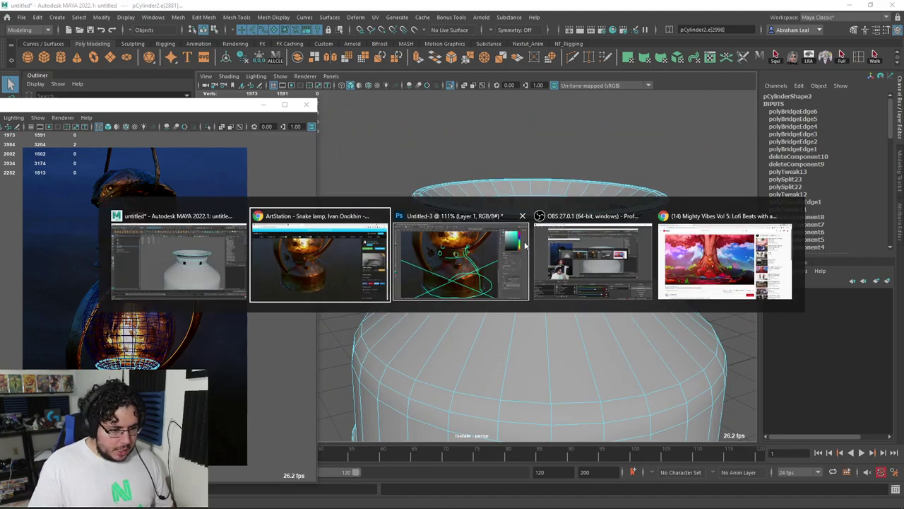
pyautogui.click(524, 244)
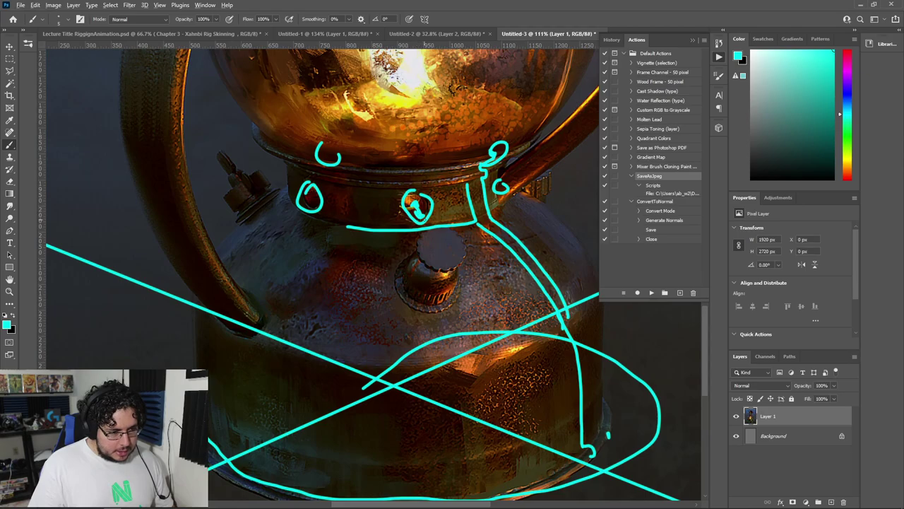
pyautogui.hotkey('alt', 'Tab')
pyautogui.scroll(5, 428, 214)
pyautogui.keyDown('alt'); pyautogui.moveTo(439, 234); pyautogui.dragTo(407, 238); pyautogui.keyUp('alt')
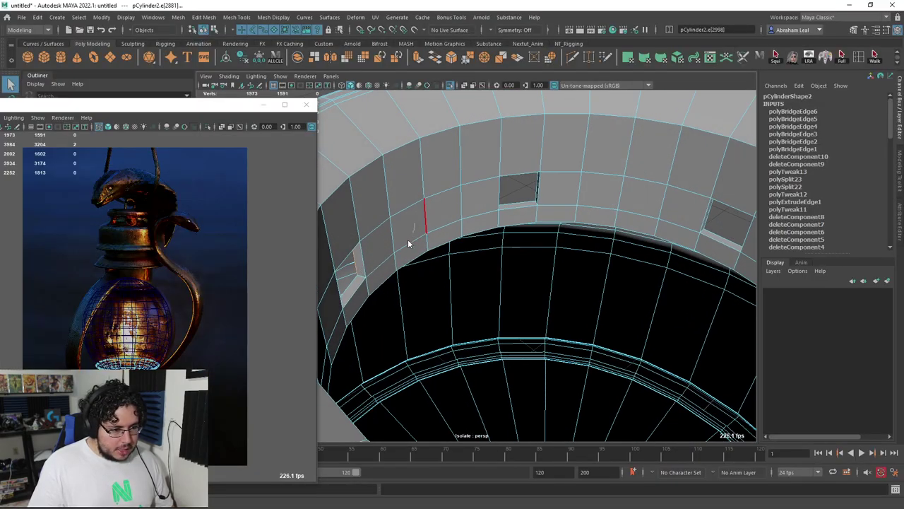
# - Select the face rings inside the rim and pull them to narrow the opening
pyautogui.keyDown('shift'); pyautogui.doubleClick(407, 232); pyautogui.keyUp('shift')
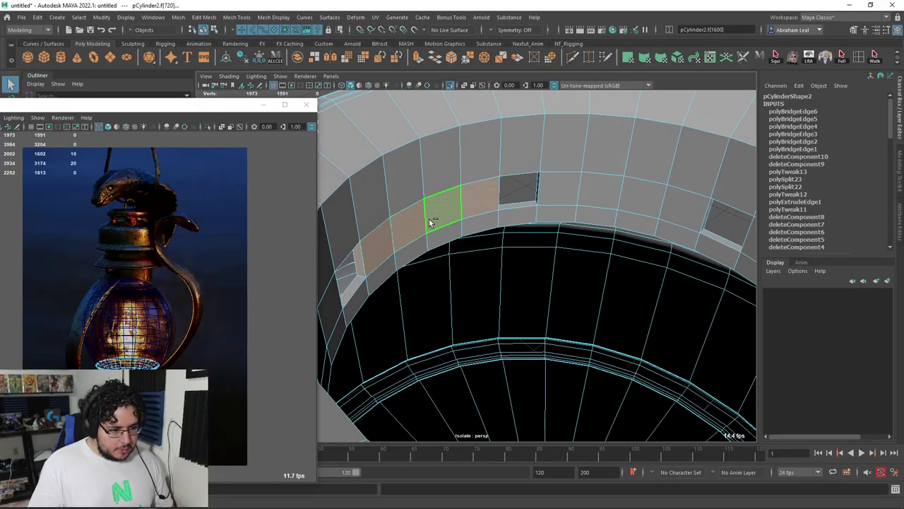
pyautogui.keyDown('shift'); pyautogui.doubleClick(405, 256); pyautogui.keyUp('shift')
pyautogui.keyDown('shift'); pyautogui.doubleClick(386, 215); pyautogui.keyUp('shift')
pyautogui.scroll(-1, 384, 238)
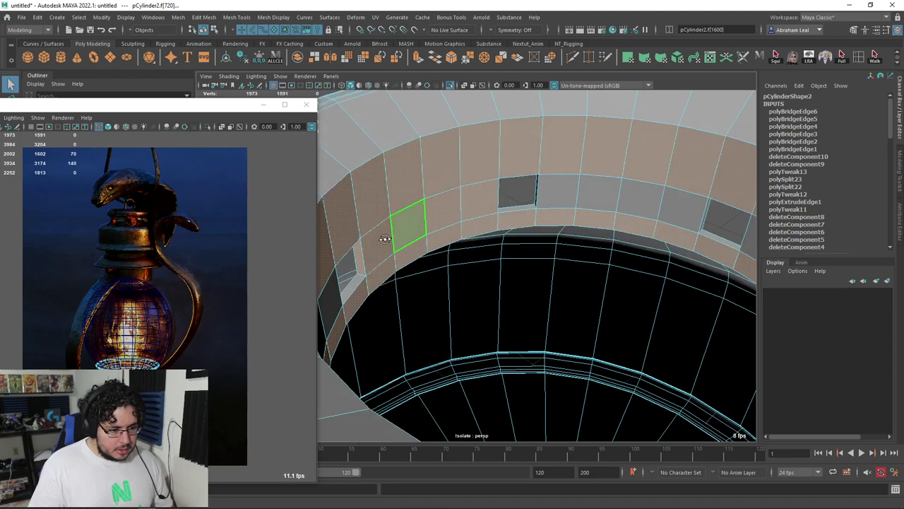
pyautogui.scroll(-2, 375, 245)
pyautogui.scroll(-3, 357, 255)
pyautogui.keyDown('ctrl'); pyautogui.doubleClick(394, 274); pyautogui.keyUp('ctrl')
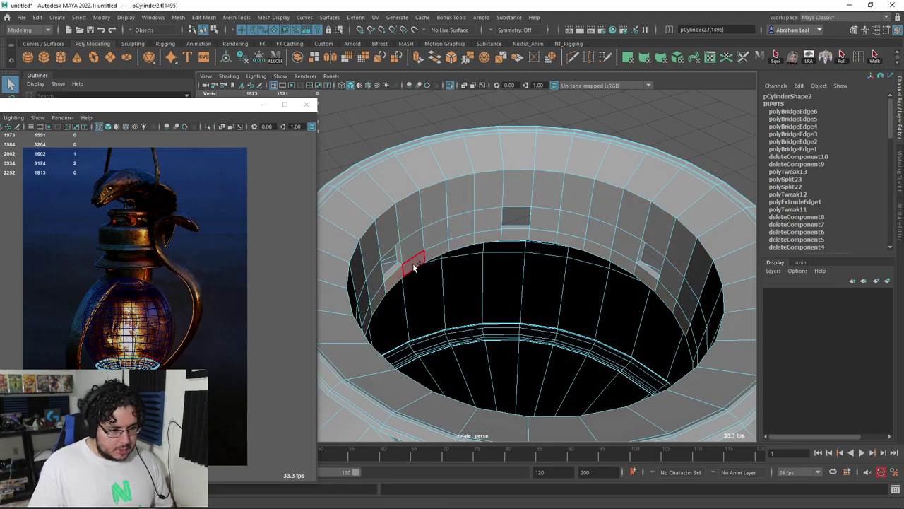
pyautogui.keyDown('shift'); pyautogui.doubleClick(390, 238); pyautogui.keyUp('shift')
pyautogui.keyDown('alt'); pyautogui.moveTo(391, 238); pyautogui.dragTo(476, 258); pyautogui.keyUp('alt')
pyautogui.press('w')
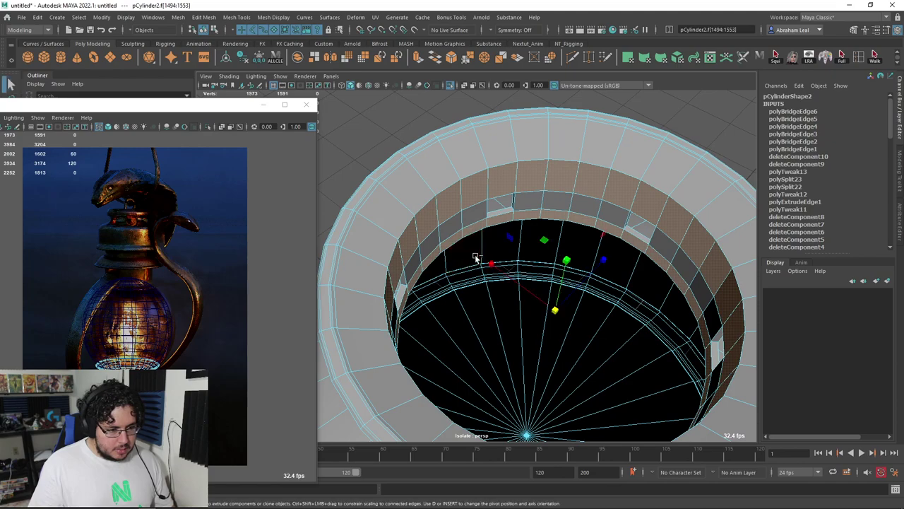
pyautogui.moveTo(566, 256)
pyautogui.mouseDown()
pyautogui.moveTo(575, 278)
pyautogui.moveTo(646, 236)
pyautogui.moveTo(626, 232)
pyautogui.moveTo(585, 153)
pyautogui.moveTo(575, 184)
pyautogui.moveTo(639, 186)
pyautogui.moveTo(642, 216)
pyautogui.moveTo(610, 244)
pyautogui.moveTo(565, 191)
pyautogui.mouseUp()
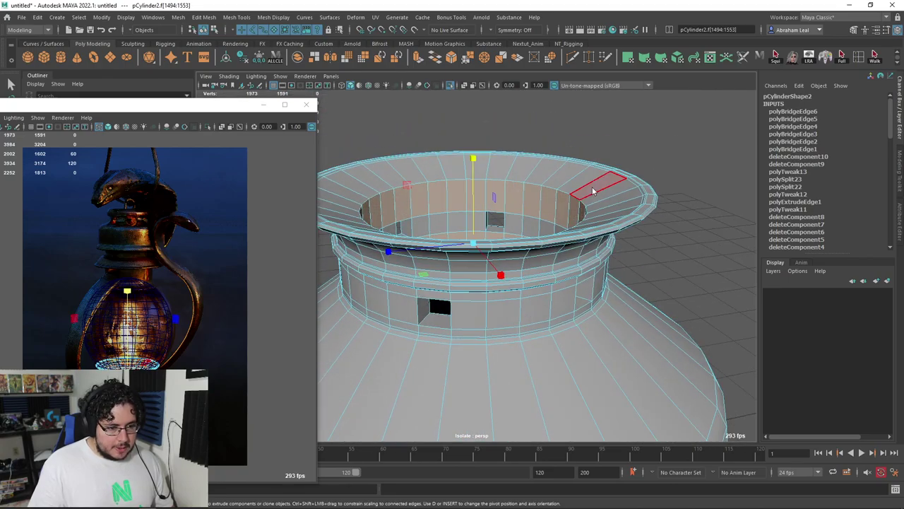
# - Select the rim's top edge loop and show the whole scene, including the globe, in wireframe
pyautogui.press('F10')
pyautogui.doubleClick(553, 184)
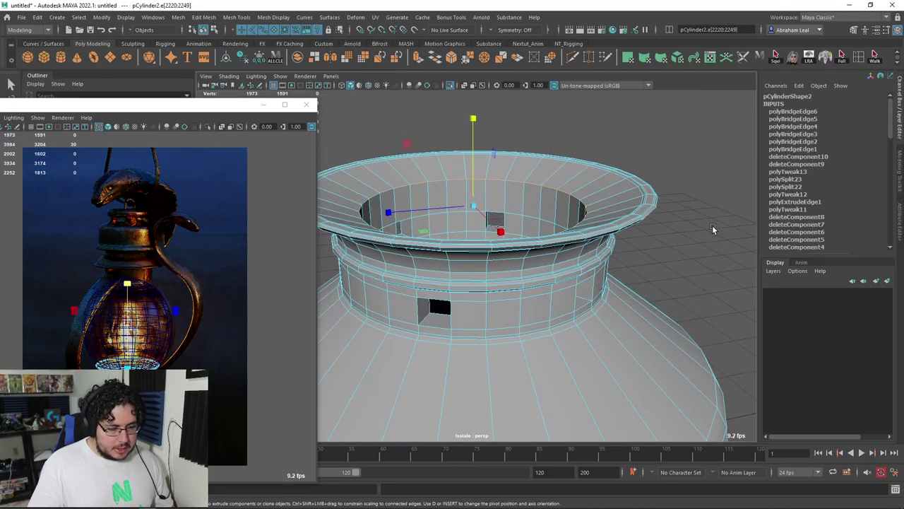
pyautogui.click(450, 84)
pyautogui.press('4')
pyautogui.moveTo(504, 245)
pyautogui.keyDown('alt'); pyautogui.mouseDown()
pyautogui.moveTo(465, 211)
pyautogui.moveTo(523, 204)
pyautogui.mouseUp(); pyautogui.keyUp('alt')
# - Widen the rim edge loop slightly and lower it under the globe
pyautogui.scroll(-3, 496, 216)
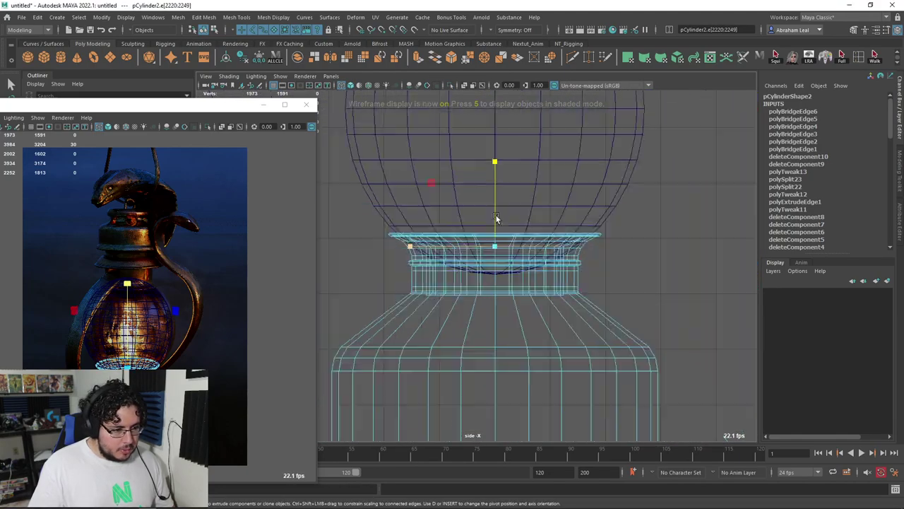
pyautogui.scroll(2, 496, 216)
pyautogui.scroll(2, 505, 232)
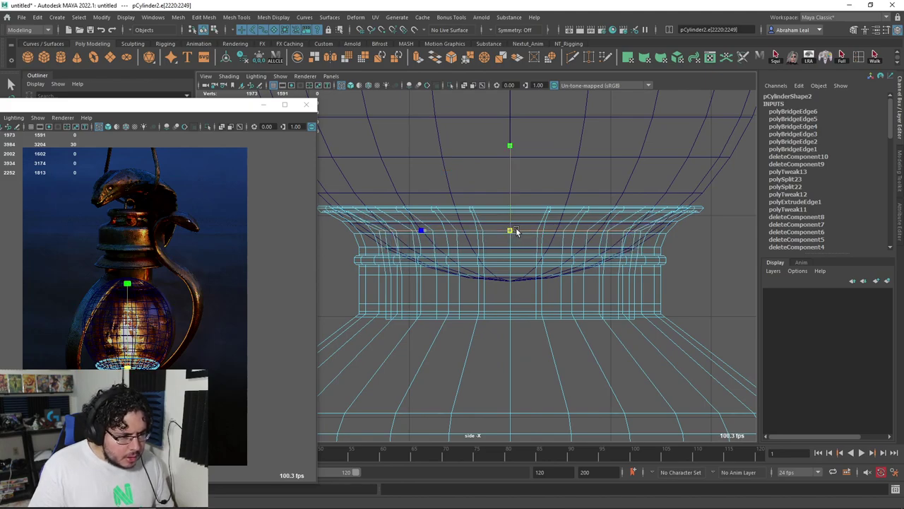
pyautogui.moveTo(515, 231); pyautogui.dragTo(521, 228)
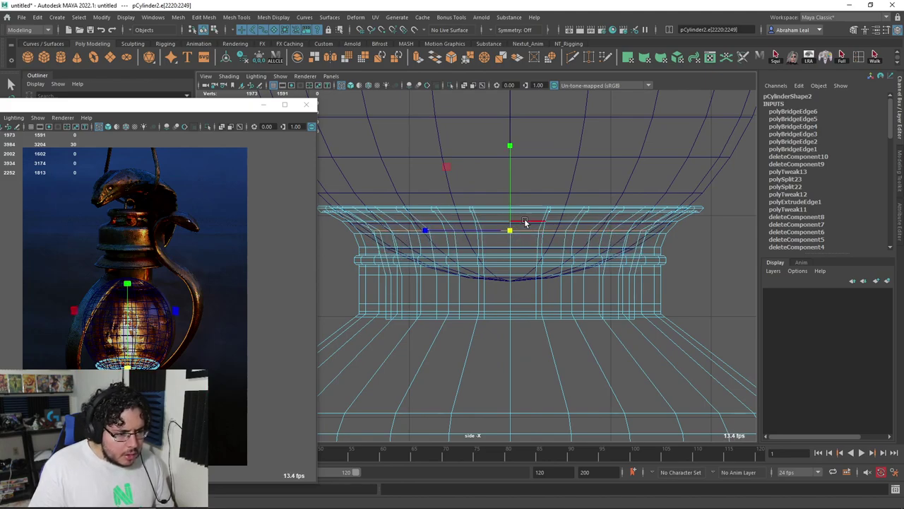
pyautogui.moveTo(510, 144); pyautogui.dragTo(510, 151)
# - Return to the shaded perspective view, isolate the vase and preview it smoothed
pyautogui.press('space')
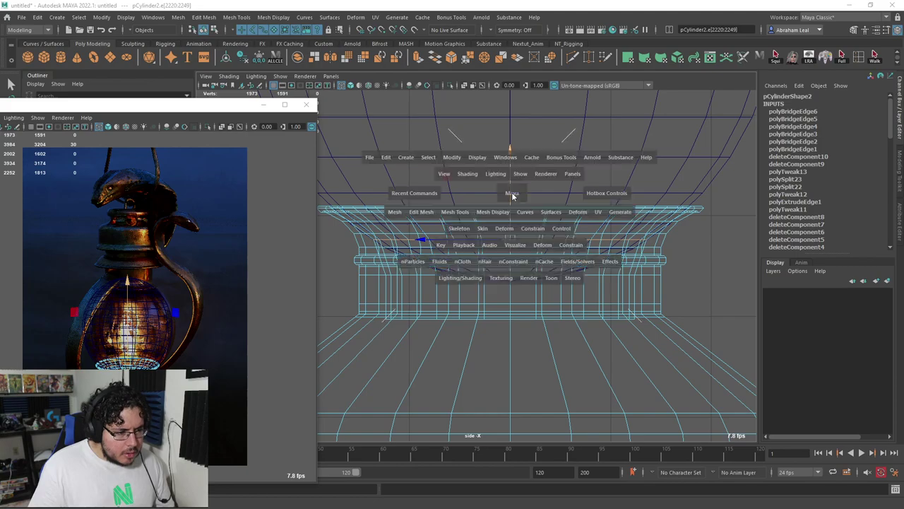
pyautogui.press('6')
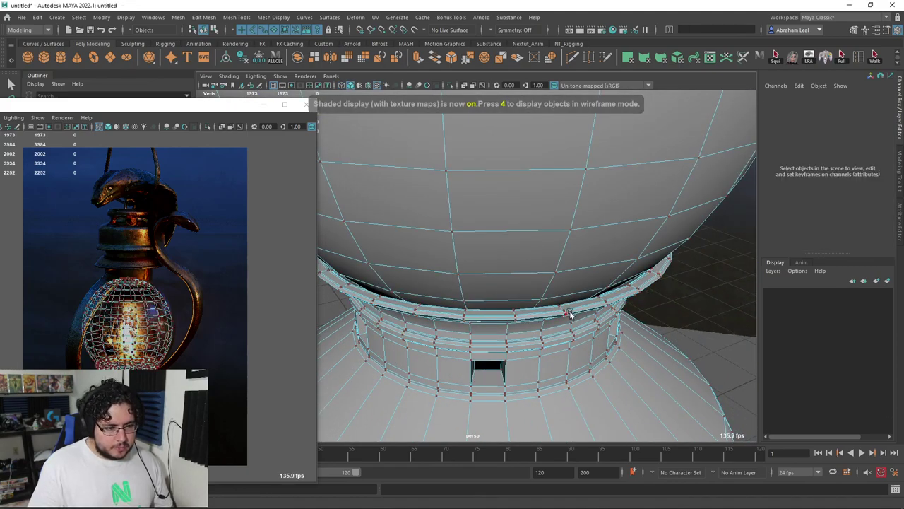
pyautogui.press('F8')
pyautogui.click(446, 85)
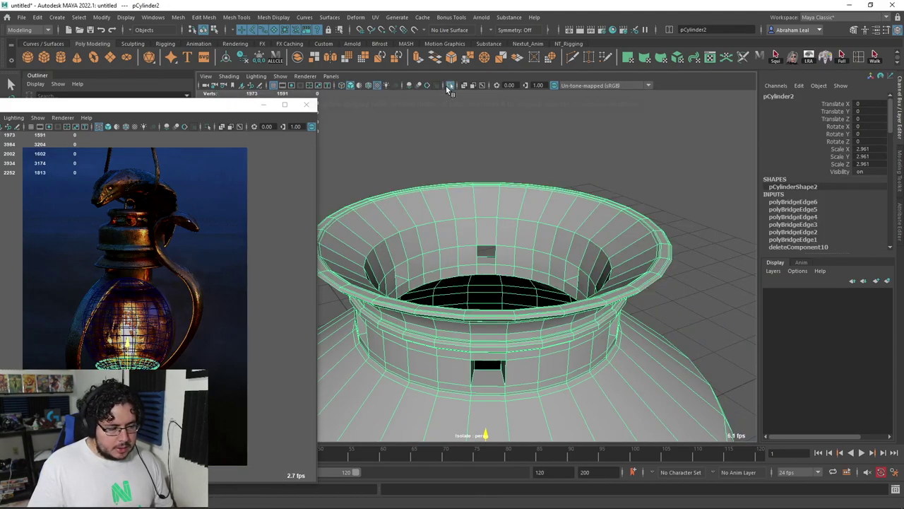
pyautogui.moveTo(445, 85)
pyautogui.keyDown('alt'); pyautogui.mouseDown()
pyautogui.moveTo(544, 150)
pyautogui.moveTo(571, 270)
pyautogui.mouseUp(); pyautogui.keyUp('alt')
pyautogui.press('3')
pyautogui.moveTo(640, 277)
pyautogui.keyDown('alt'); pyautogui.mouseDown()
pyautogui.moveTo(689, 183)
pyautogui.moveTo(572, 274)
pyautogui.mouseUp(); pyautogui.keyUp('alt')
# - Reselect the vase with smooth preview off and switch to the Photoshop reference
pyautogui.click(689, 182)
pyautogui.click(572, 274)
pyautogui.press('1')
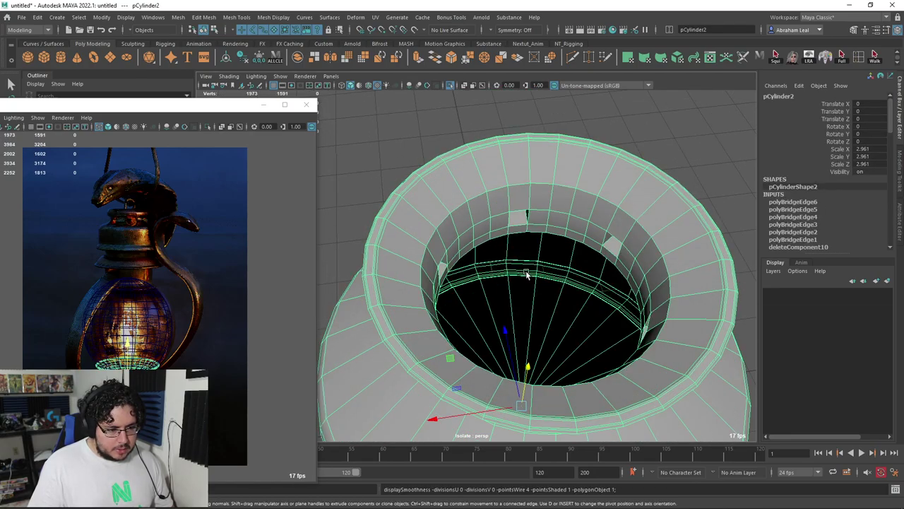
pyautogui.scroll(3, 495, 266)
pyautogui.scroll(1, 452, 255)
pyautogui.hotkey('alt', 'Tab')
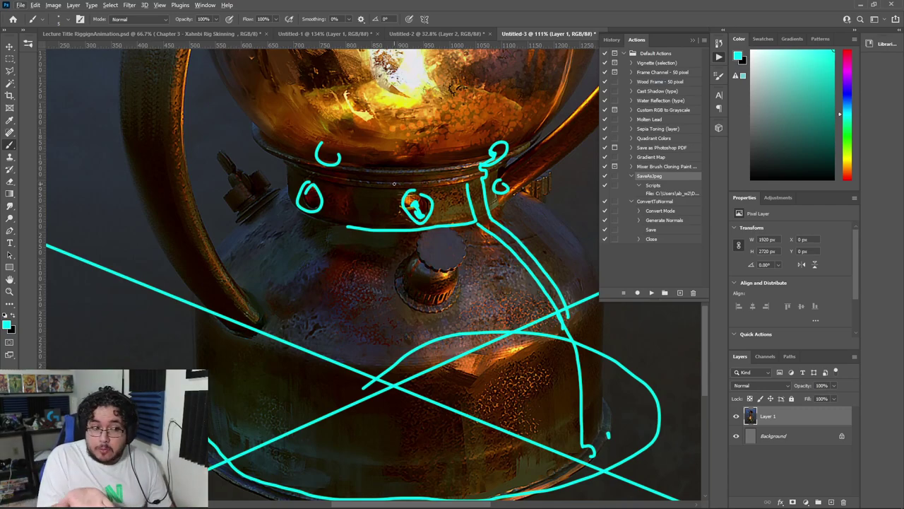
# - Back in Maya, cap the base's open bottom with Mesh > Fill Hole
pyautogui.hotkey('alt', 'Tab')
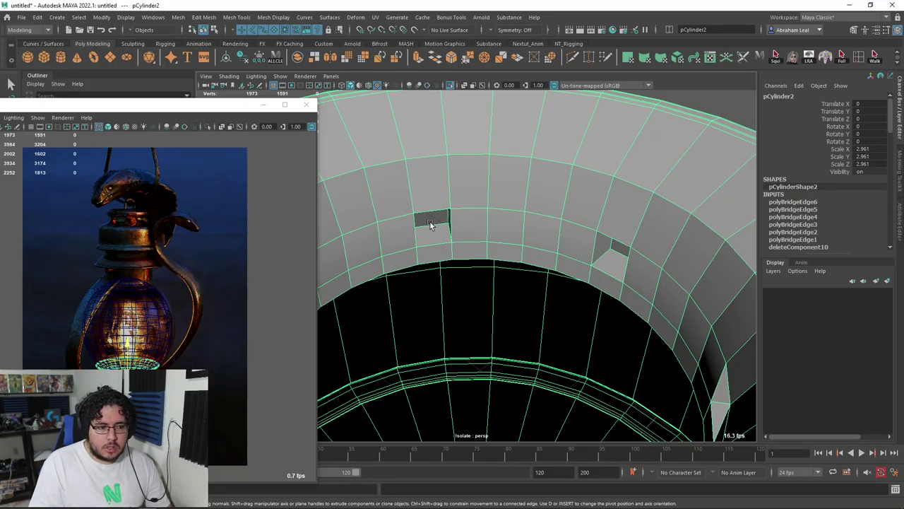
pyautogui.keyDown('alt'); pyautogui.moveTo(430, 222); pyautogui.dragTo(476, 237); pyautogui.keyUp('alt')
pyautogui.press('F10')
pyautogui.keyDown('alt'); pyautogui.moveTo(422, 205); pyautogui.dragTo(419, 223); pyautogui.keyUp('alt')
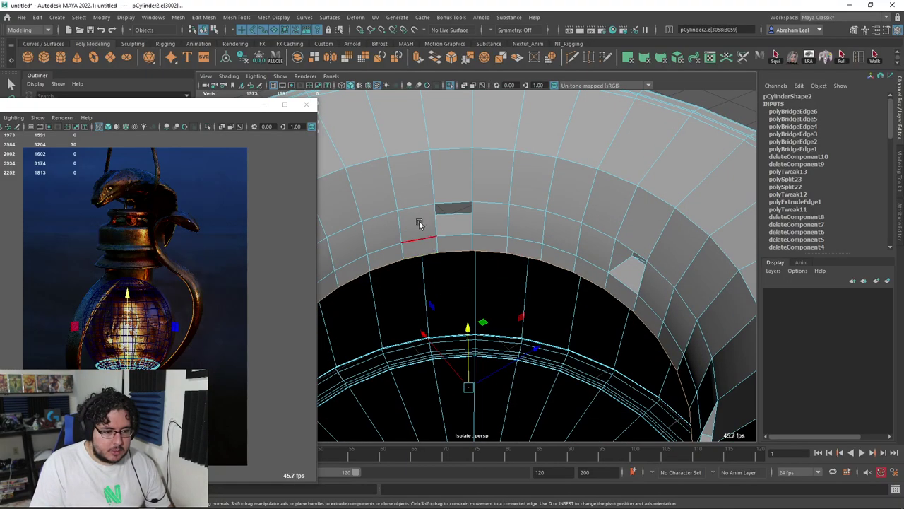
pyautogui.click(202, 17)
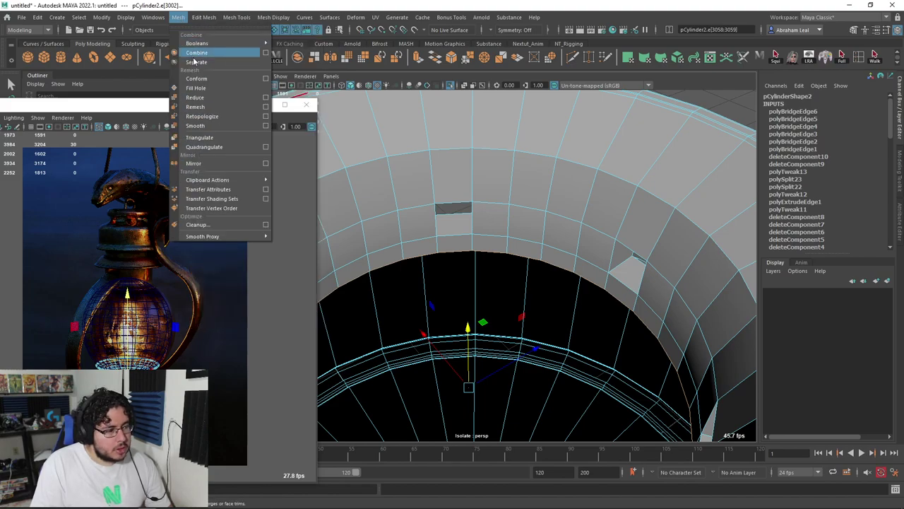
pyautogui.click(203, 90)
# - Poke the new cap face into a triangle fan with Edit Mesh > Poke
pyautogui.keyDown('alt'); pyautogui.moveTo(503, 262); pyautogui.dragTo(503, 218); pyautogui.keyUp('alt')
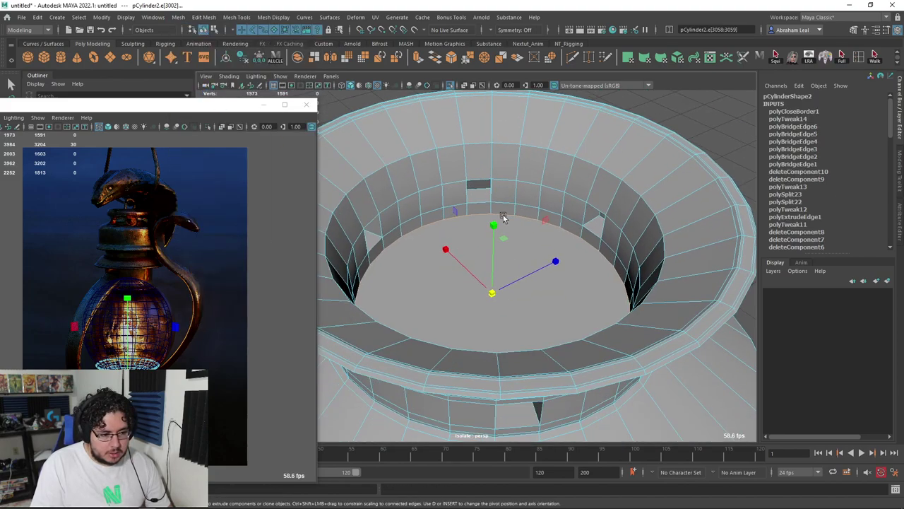
pyautogui.moveTo(463, 229); pyautogui.dragTo(462, 264, button='right')
pyautogui.click(454, 231)
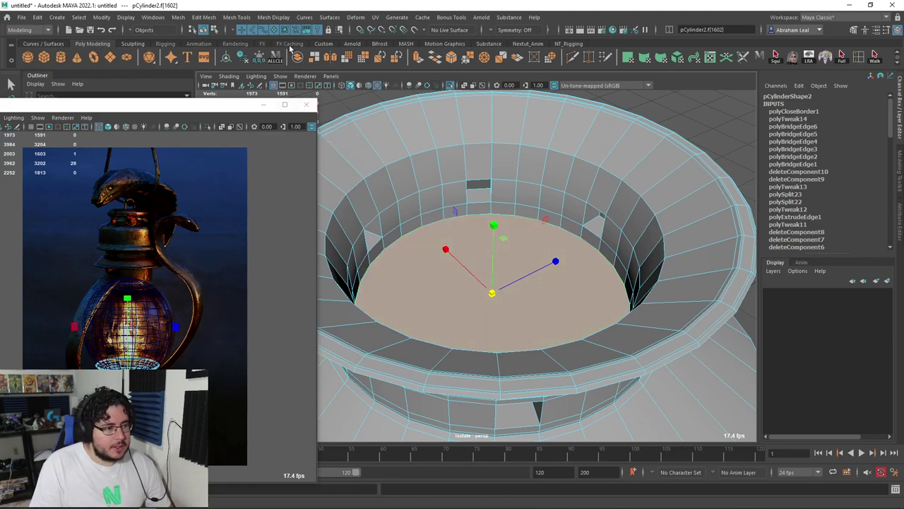
pyautogui.click(203, 19)
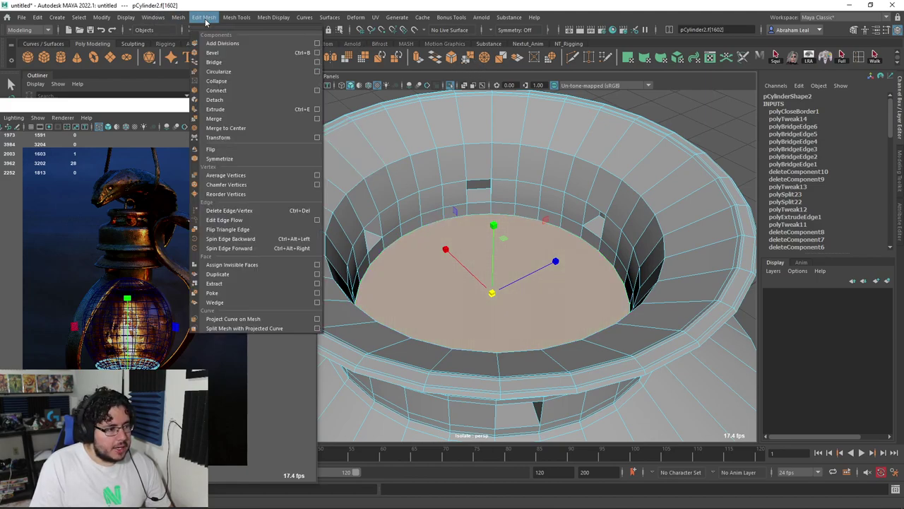
pyautogui.click(213, 292)
pyautogui.press('F8')
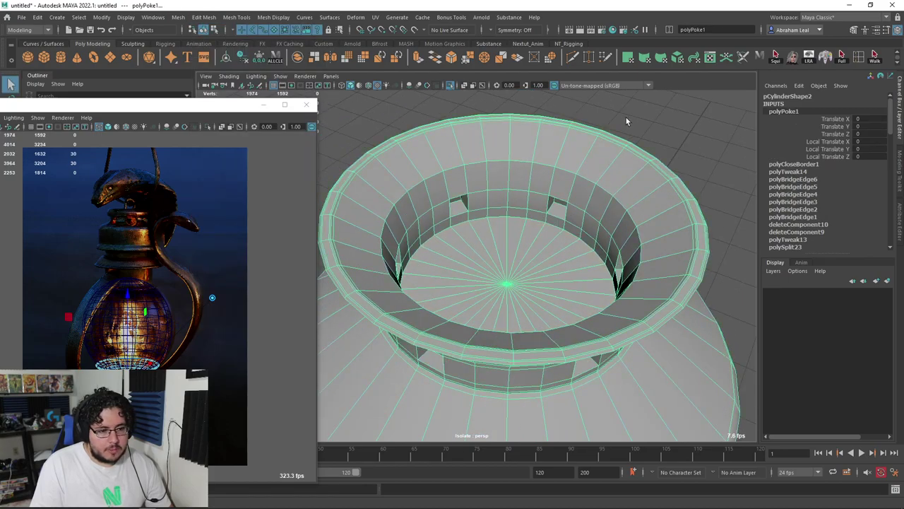
pyautogui.scroll(5, 479, 202)
pyautogui.scroll(-5, 439, 201)
# - Select an edge beside a neck window and check how the window smooths
pyautogui.keyDown('alt'); pyautogui.moveTo(444, 200); pyautogui.dragTo(509, 236); pyautogui.keyUp('alt')
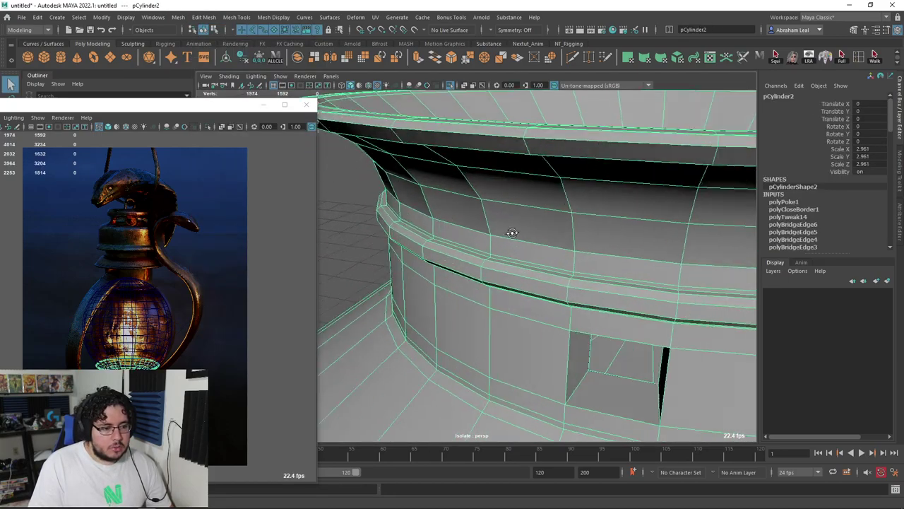
pyautogui.scroll(4, 520, 224)
pyautogui.scroll(3, 533, 197)
pyautogui.keyDown('alt'); pyautogui.moveTo(533, 198); pyautogui.dragTo(511, 154); pyautogui.keyUp('alt')
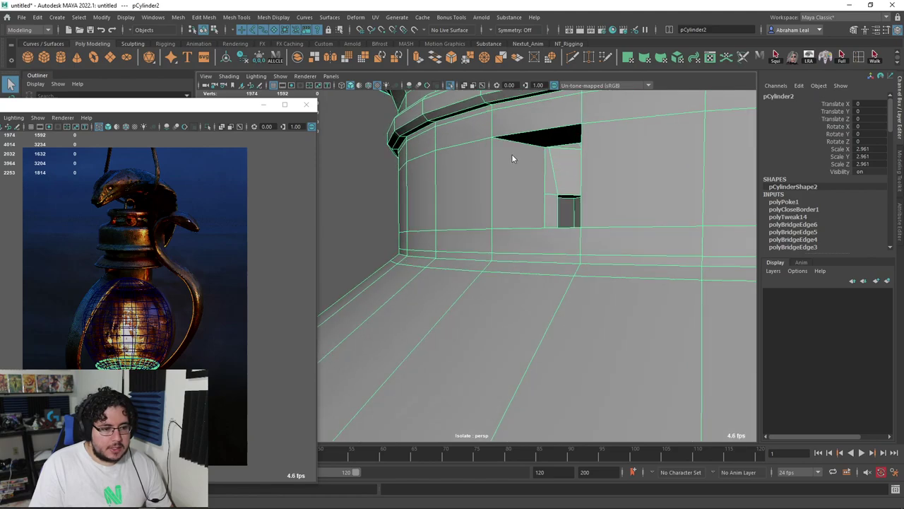
pyautogui.press('F10')
pyautogui.click(494, 177)
pyautogui.press('3')
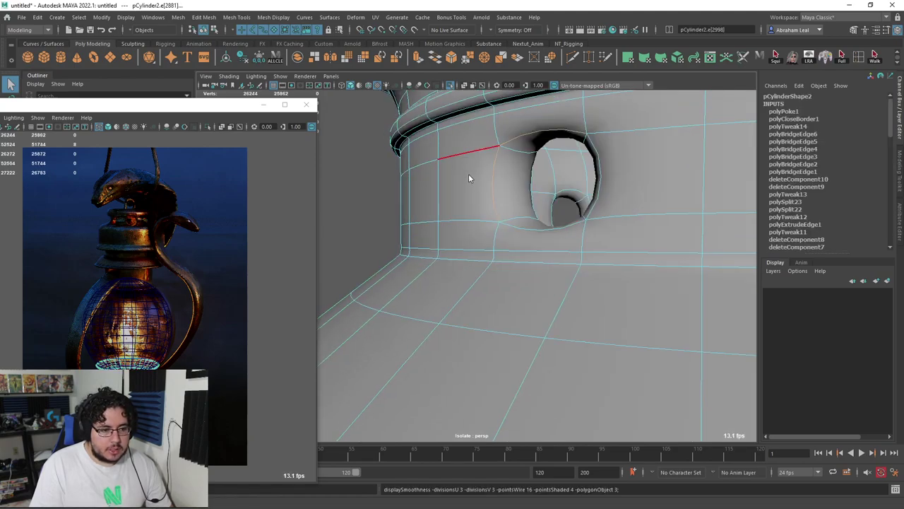
pyautogui.press('1')
pyautogui.moveTo(469, 178)
pyautogui.keyDown('alt'); pyautogui.mouseDown()
pyautogui.moveTo(480, 197)
pyautogui.moveTo(529, 204)
pyautogui.moveTo(443, 172)
pyautogui.mouseUp(); pyautogui.keyUp('alt')
pyautogui.press('3')
pyautogui.press('1')
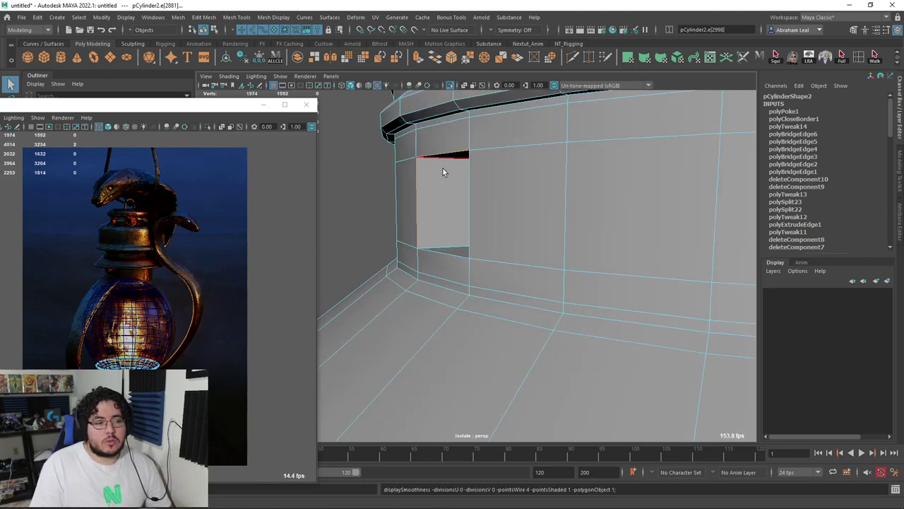
# - Add Multi-Cut support loops around the first two windows
pyautogui.scroll(-5, 503, 203)
pyautogui.keyDown('alt'); pyautogui.moveTo(605, 208); pyautogui.dragTo(544, 198); pyautogui.keyUp('alt')
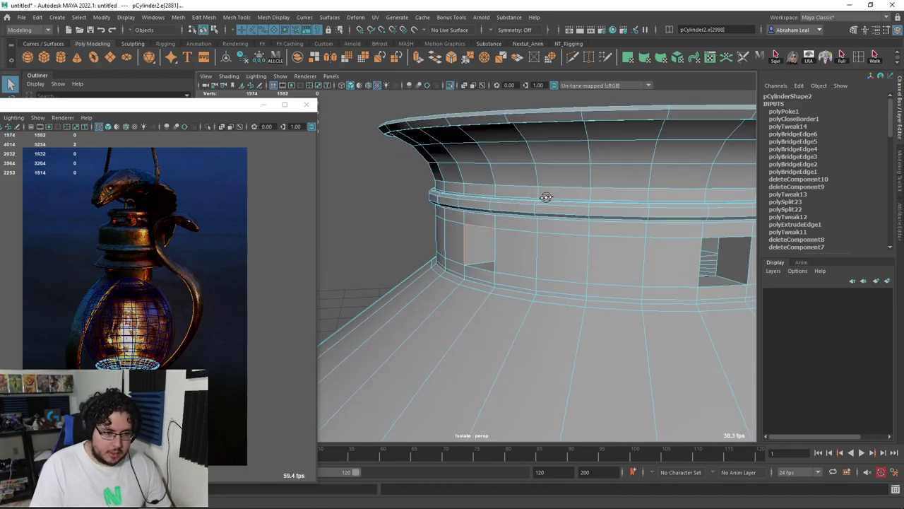
pyautogui.scroll(5, 492, 215)
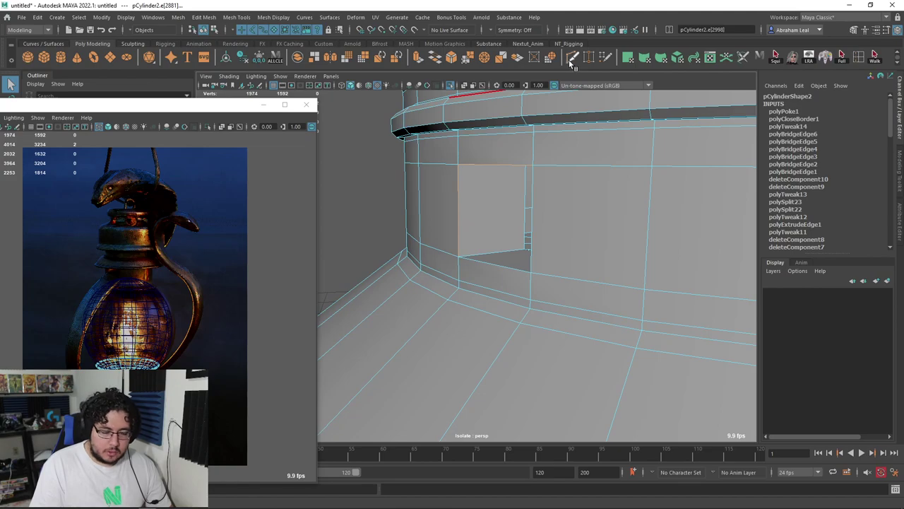
pyautogui.moveTo(494, 204)
pyautogui.keyDown('alt'); pyautogui.mouseDown()
pyautogui.moveTo(573, 196)
pyautogui.moveTo(469, 196)
pyautogui.moveTo(473, 213)
pyautogui.moveTo(520, 94)
pyautogui.mouseUp(); pyautogui.keyUp('alt')
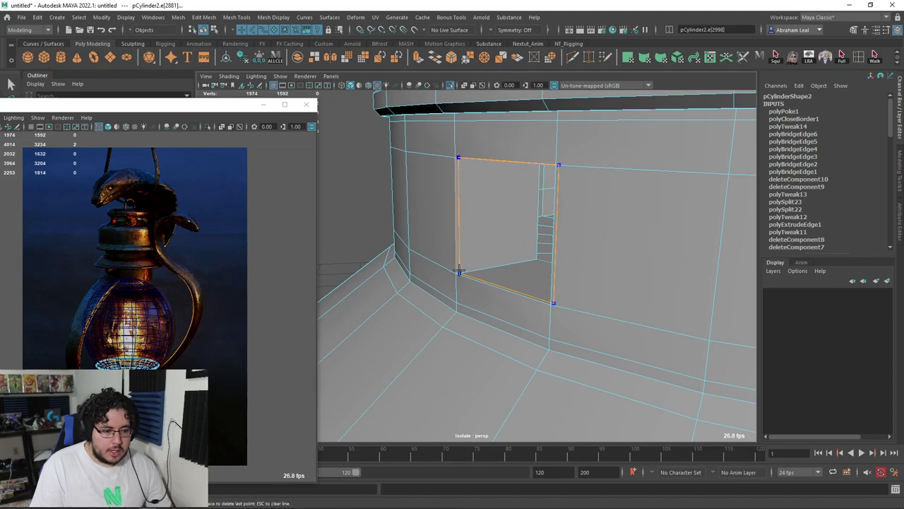
pyautogui.hotkey('ctrl', 'z')
pyautogui.press('Return')
pyautogui.moveTo(534, 260)
pyautogui.keyDown('alt'); pyautogui.mouseDown()
pyautogui.moveTo(444, 258)
pyautogui.moveTo(440, 226)
pyautogui.moveTo(490, 224)
pyautogui.moveTo(483, 240)
pyautogui.moveTo(422, 267)
pyautogui.moveTo(424, 242)
pyautogui.moveTo(519, 250)
pyautogui.moveTo(528, 238)
pyautogui.moveTo(565, 318)
pyautogui.moveTo(598, 238)
pyautogui.mouseUp(); pyautogui.keyUp('alt')
pyautogui.press('Return')
pyautogui.press('Return')
# - Start a support cut around the next window in the base's neck
pyautogui.scroll(-5, 565, 318)
pyautogui.scroll(3, 597, 238)
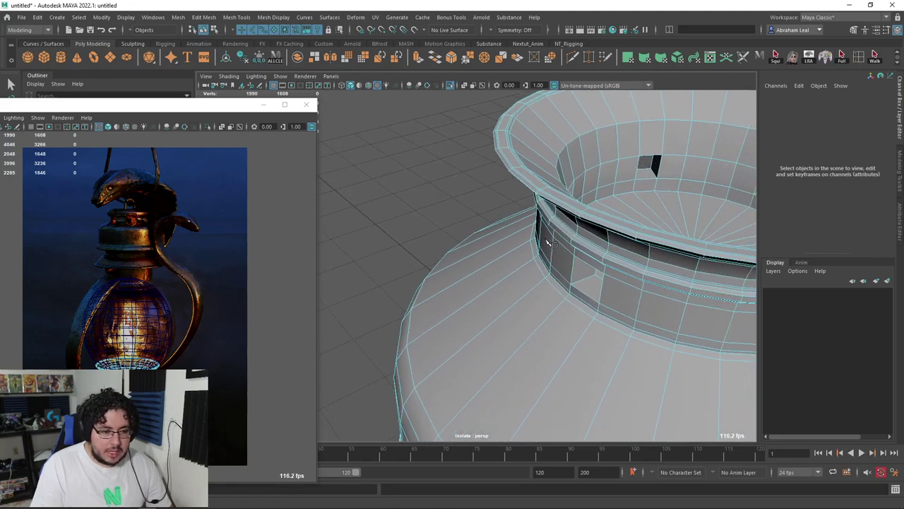
pyautogui.scroll(3, 645, 157)
pyautogui.moveTo(657, 284)
pyautogui.keyDown('alt'); pyautogui.mouseDown()
pyautogui.moveTo(349, 216)
pyautogui.moveTo(537, 269)
pyautogui.moveTo(440, 224)
pyautogui.moveTo(589, 230)
pyautogui.moveTo(518, 219)
pyautogui.mouseUp(); pyautogui.keyUp('alt')
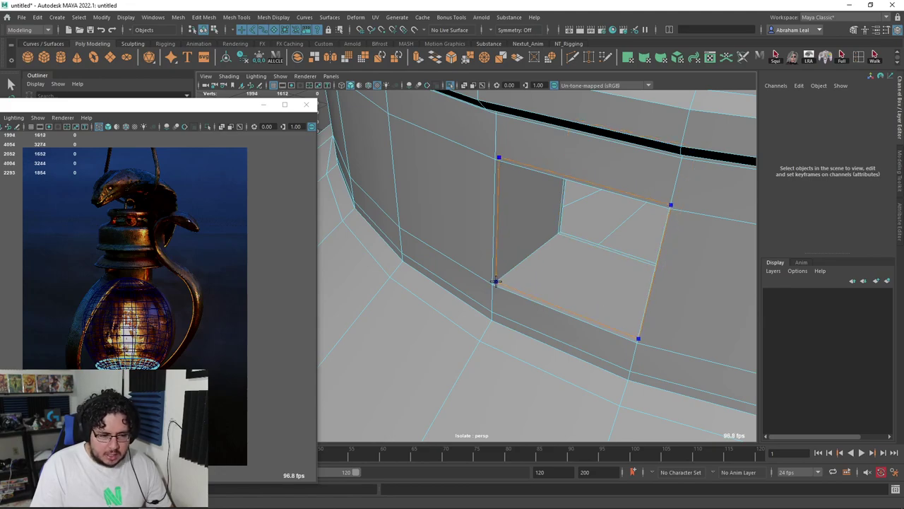
pyautogui.keyDown('alt'); pyautogui.moveTo(417, 241); pyautogui.dragTo(429, 250); pyautogui.keyUp('alt')
pyautogui.scroll(-3, 555, 273)
pyautogui.moveTo(555, 272)
pyautogui.keyDown('alt'); pyautogui.mouseDown()
pyautogui.moveTo(589, 299)
pyautogui.moveTo(490, 233)
pyautogui.moveTo(462, 228)
pyautogui.moveTo(568, 194)
pyautogui.mouseUp(); pyautogui.keyUp('alt')
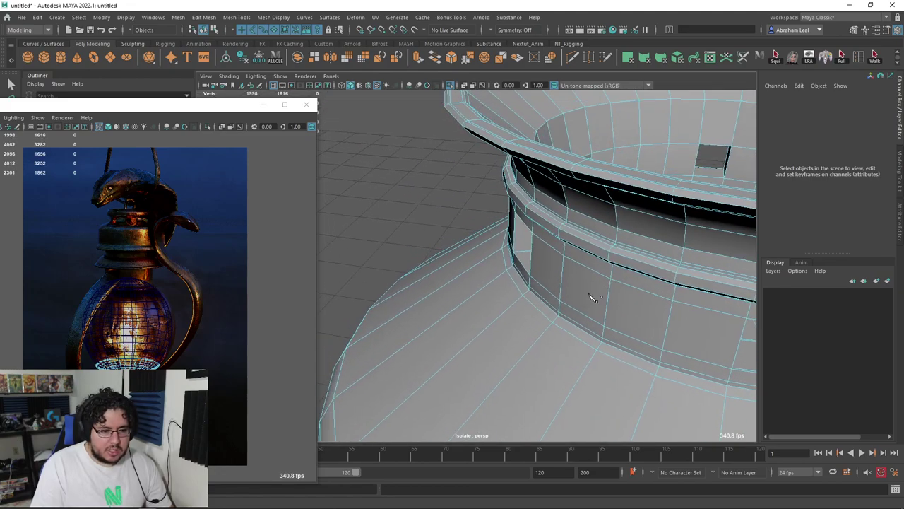
pyautogui.click(569, 194)
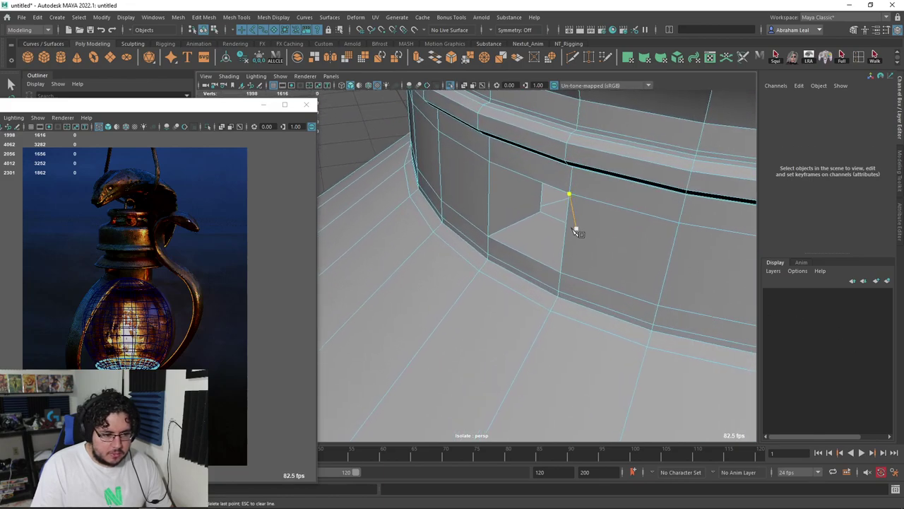
pyautogui.click(491, 232)
# - Continue support cuts around the remaining window edges and commit the last one
pyautogui.scroll(-5, 492, 232)
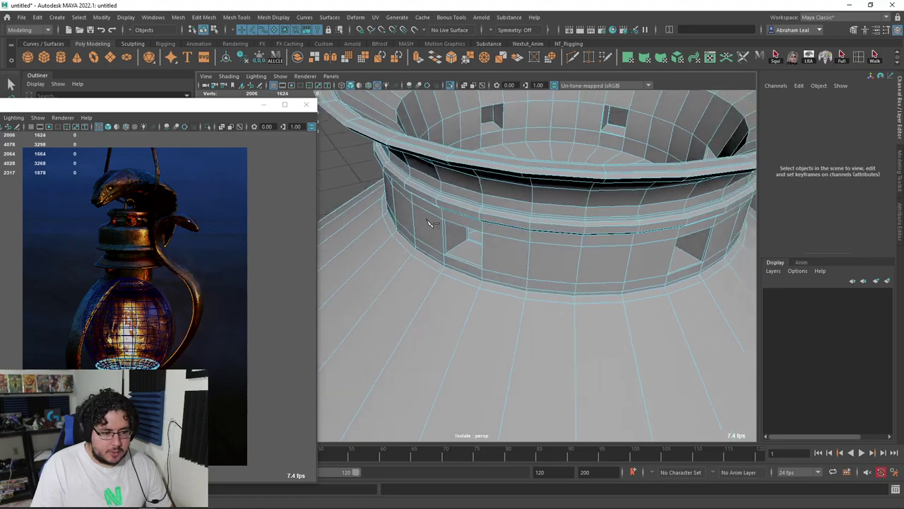
pyautogui.keyDown('alt'); pyautogui.moveTo(491, 232); pyautogui.dragTo(636, 269); pyautogui.keyUp('alt')
pyautogui.scroll(4, 713, 285)
pyautogui.click(714, 285)
pyautogui.scroll(5, 480, 293)
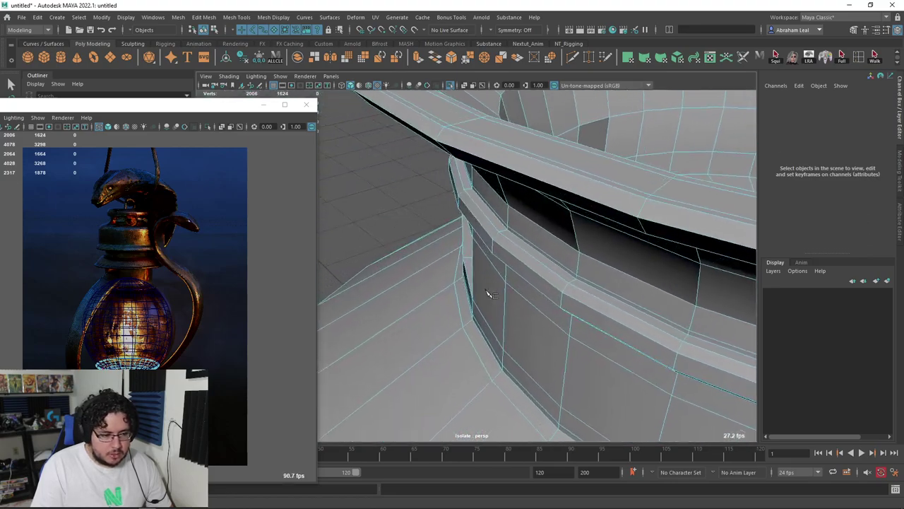
pyautogui.scroll(3, 586, 289)
pyautogui.scroll(3, 621, 301)
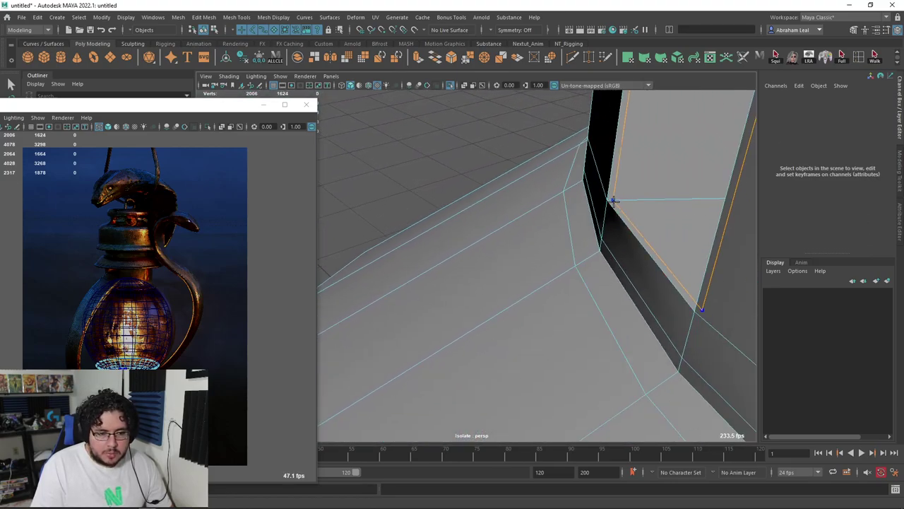
pyautogui.scroll(-3, 611, 235)
pyautogui.keyDown('alt'); pyautogui.moveTo(655, 238); pyautogui.dragTo(666, 278); pyautogui.keyUp('alt')
pyautogui.scroll(3, 572, 254)
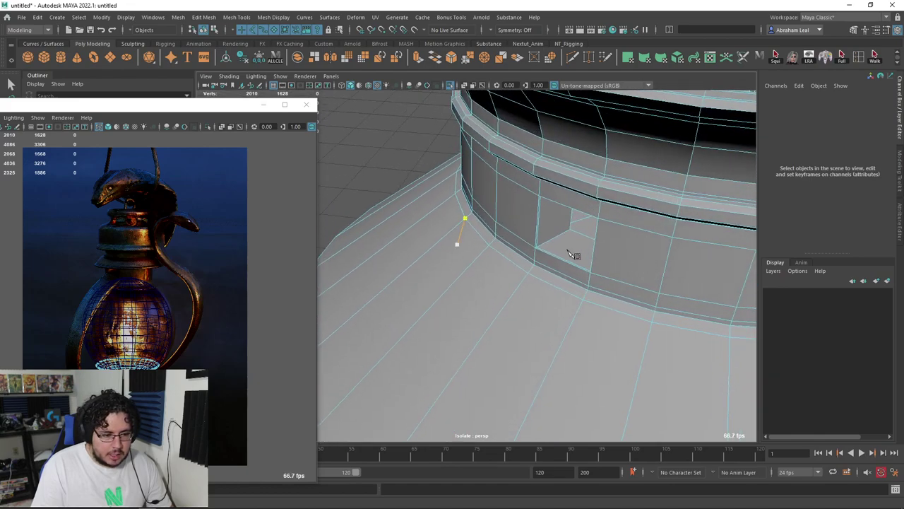
pyautogui.moveTo(492, 243)
pyautogui.keyDown('alt'); pyautogui.mouseDown()
pyautogui.moveTo(615, 251)
pyautogui.moveTo(605, 239)
pyautogui.moveTo(532, 317)
pyautogui.mouseUp(); pyautogui.keyUp('alt')
pyautogui.click(563, 247)
pyautogui.press('Return')
# - Check the smoothed windows, leave the Multi-Cut tool and reselect the lantern base
pyautogui.scroll(-5, 605, 240)
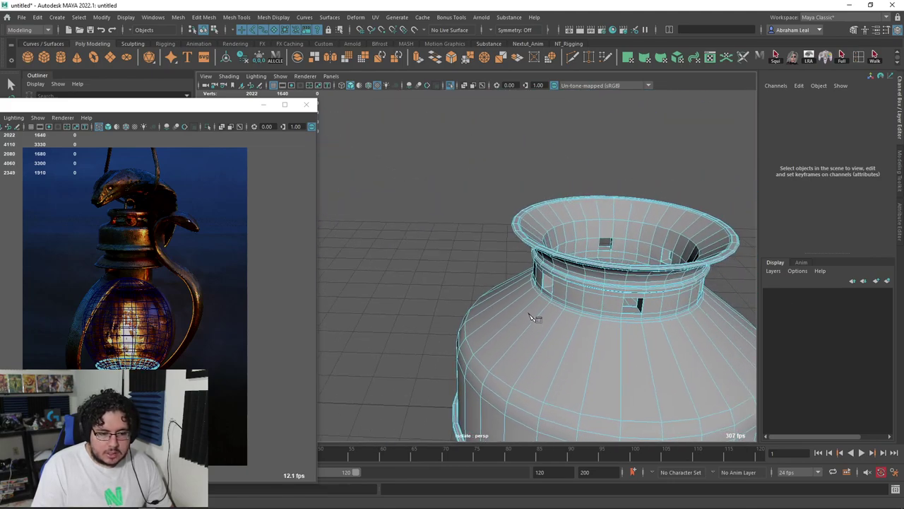
pyautogui.scroll(3, 531, 317)
pyautogui.press('3')
pyautogui.press('q')
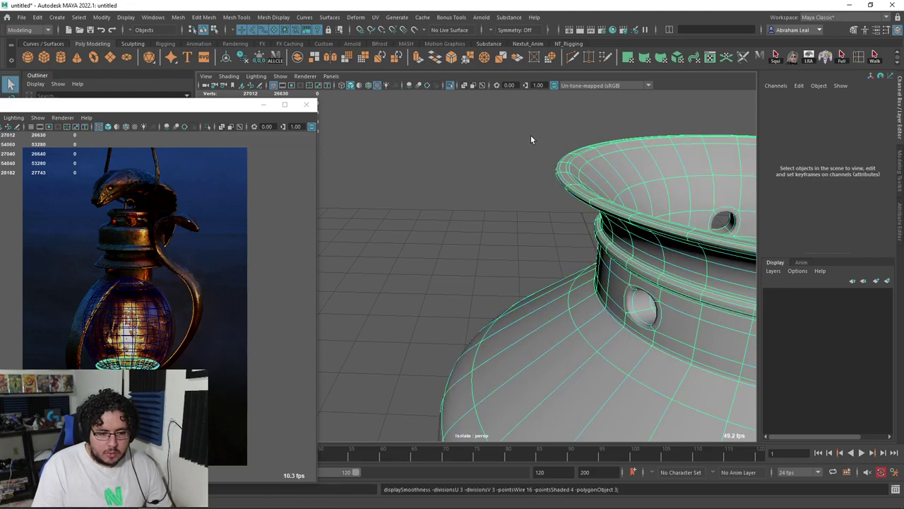
pyautogui.click(530, 135)
pyautogui.moveTo(546, 203)
pyautogui.keyDown('alt'); pyautogui.mouseDown()
pyautogui.moveTo(514, 276)
pyautogui.moveTo(530, 218)
pyautogui.moveTo(440, 268)
pyautogui.moveTo(580, 234)
pyautogui.moveTo(464, 267)
pyautogui.mouseUp(); pyautogui.keyUp('alt')
pyautogui.scroll(2, 580, 235)
pyautogui.click(499, 235)
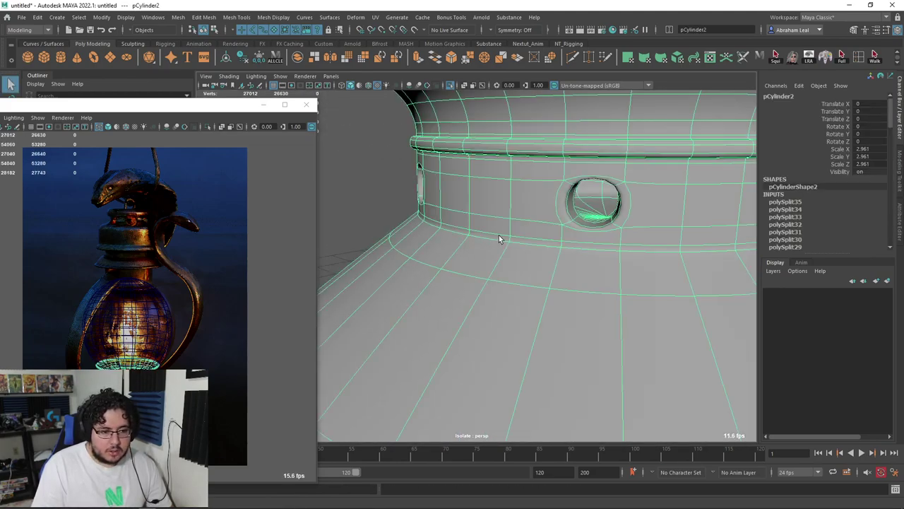
pyautogui.scroll(-3, 396, 226)
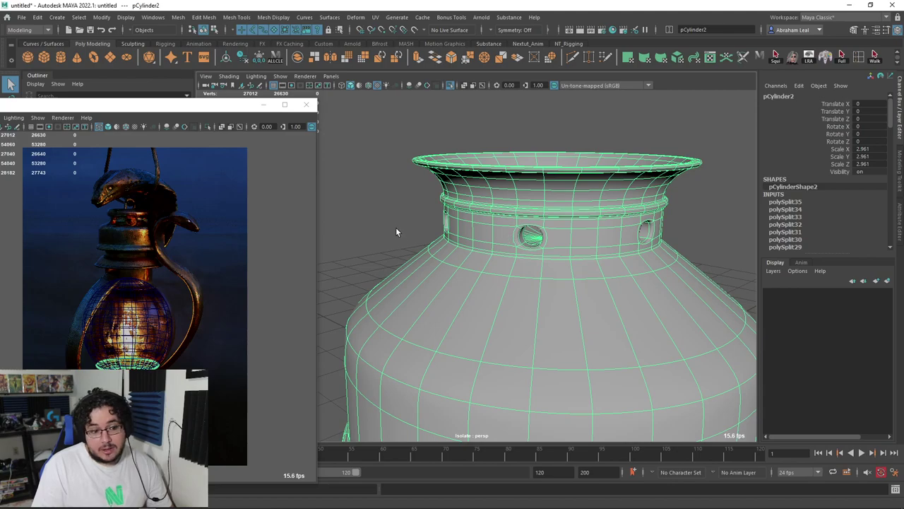
pyautogui.click(396, 230)
pyautogui.moveTo(396, 231)
pyautogui.keyDown('alt'); pyautogui.mouseDown()
pyautogui.moveTo(531, 282)
pyautogui.moveTo(543, 204)
pyautogui.moveTo(495, 330)
pyautogui.moveTo(426, 339)
pyautogui.moveTo(557, 329)
pyautogui.moveTo(582, 274)
pyautogui.moveTo(566, 329)
pyautogui.mouseUp(); pyautogui.keyUp('alt')
pyautogui.scroll(-3, 543, 204)
pyautogui.click(557, 329)
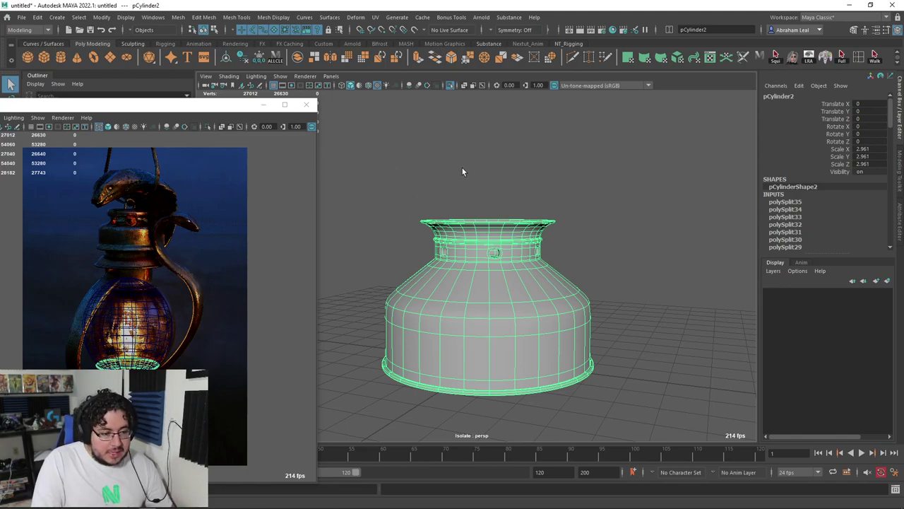
# - Show the glass globe again and inspect the lamp's neck
pyautogui.click(453, 85)
pyautogui.scroll(-3, 503, 170)
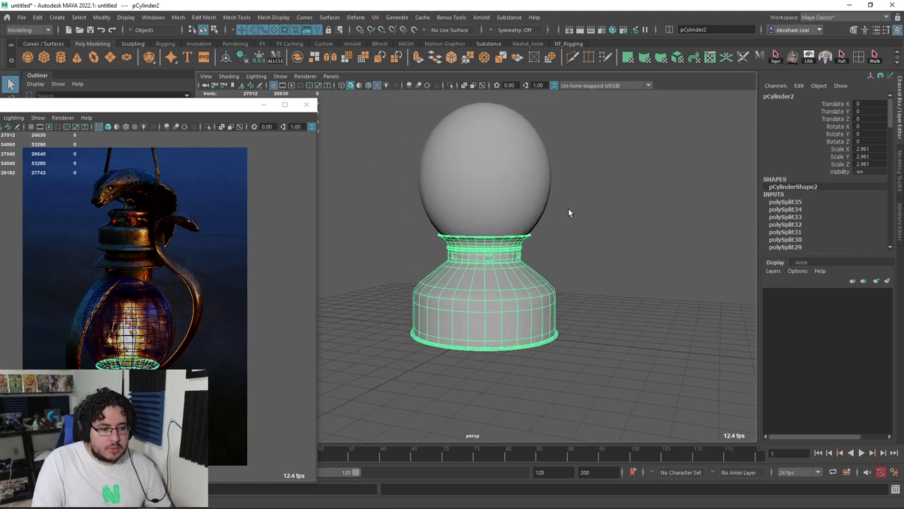
pyautogui.scroll(2, 565, 209)
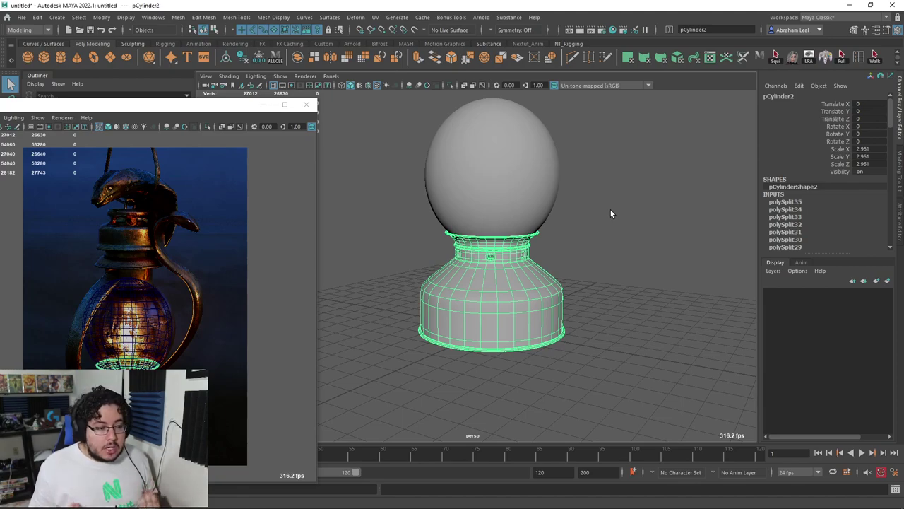
pyautogui.scroll(5, 512, 253)
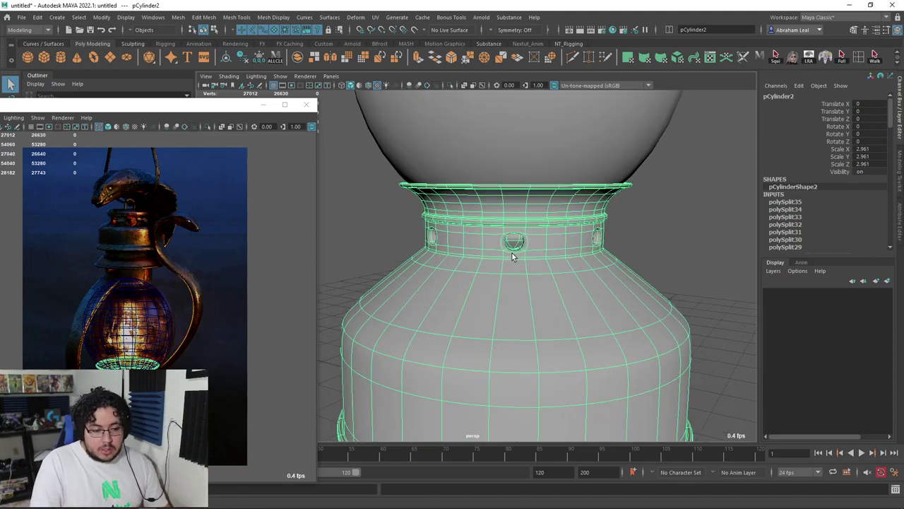
pyautogui.scroll(3, 570, 195)
pyautogui.scroll(2, 576, 228)
pyautogui.click(679, 223)
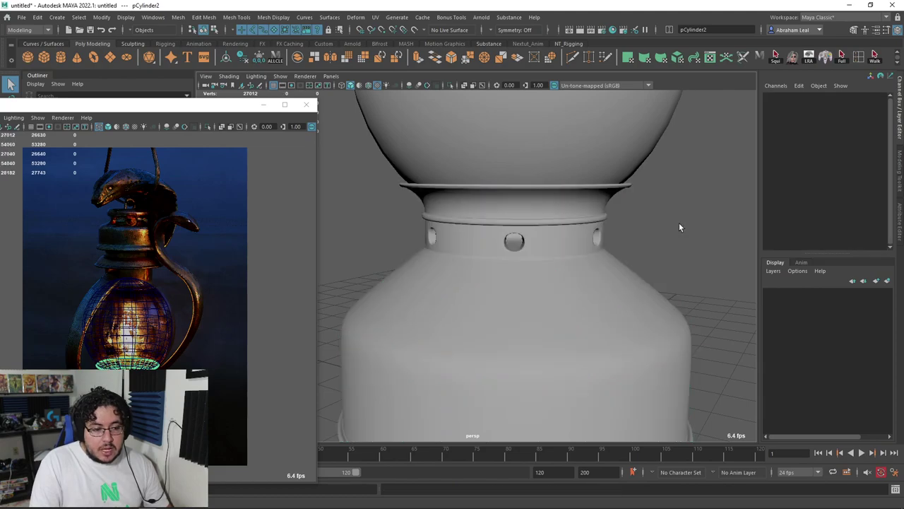
pyautogui.scroll(-3, 600, 226)
pyautogui.scroll(-2, 511, 224)
pyautogui.scroll(-3, 512, 224)
pyautogui.scroll(3, 545, 263)
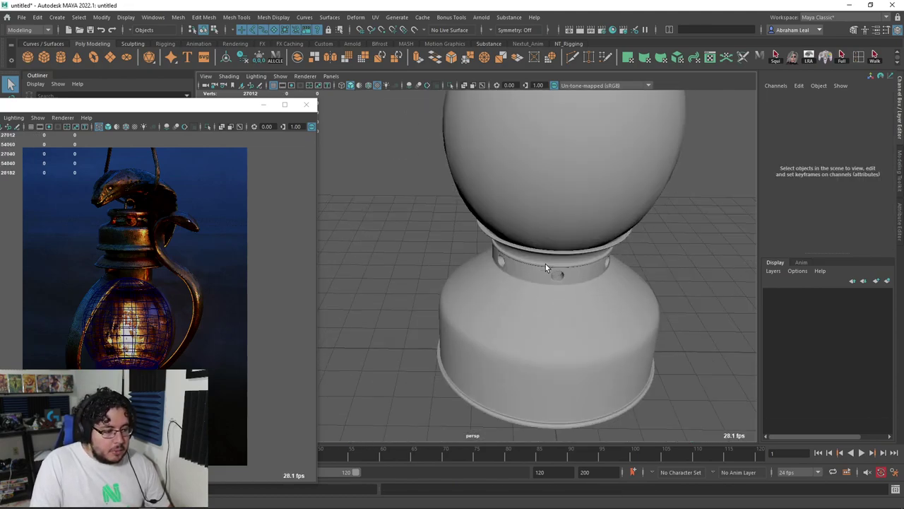
pyautogui.keyDown('alt'); pyautogui.moveTo(545, 263); pyautogui.dragTo(554, 260); pyautogui.keyUp('alt')
pyautogui.scroll(3, 559, 261)
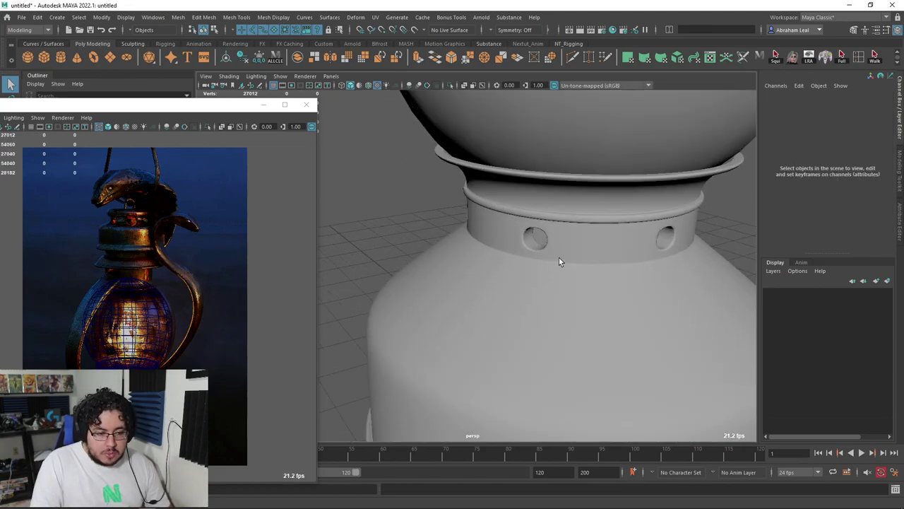
pyautogui.scroll(-4, 559, 257)
pyautogui.scroll(-1, 488, 211)
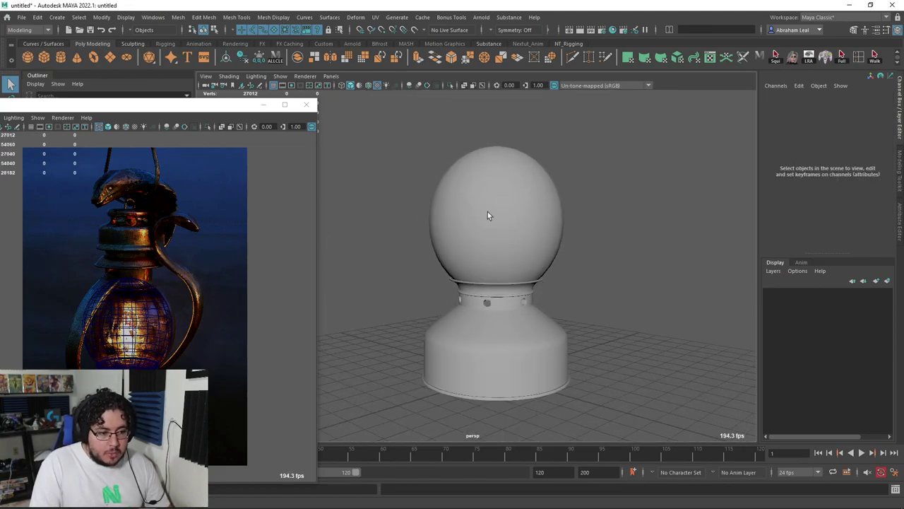
# - Select the lamp base and save the scene as 'Snake' in the Nextut_Live scenes folder
pyautogui.click(537, 180)
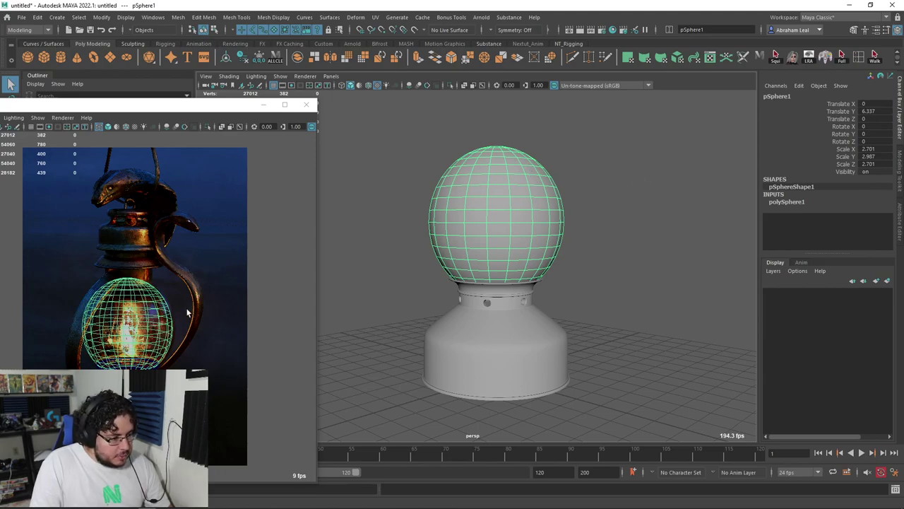
pyautogui.scroll(2, 562, 198)
pyautogui.scroll(3, 573, 204)
pyautogui.click(584, 207)
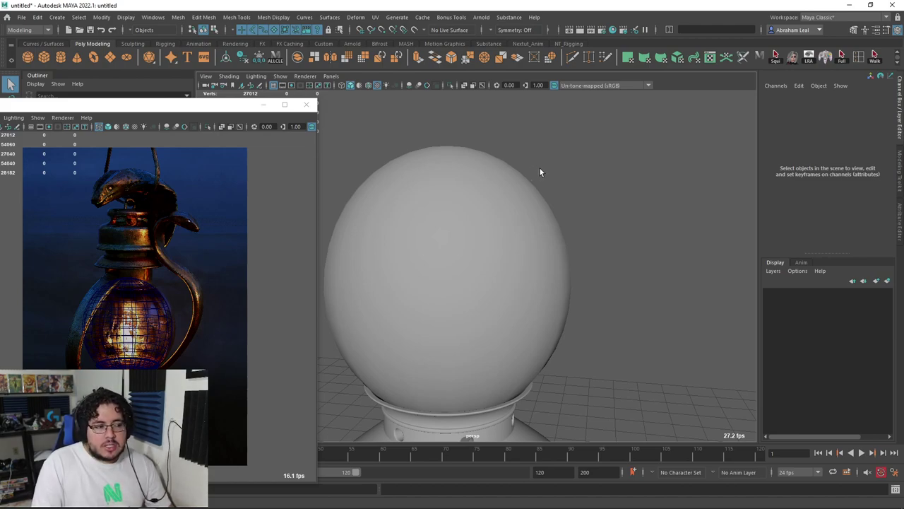
pyautogui.scroll(-4, 561, 202)
pyautogui.scroll(3, 486, 222)
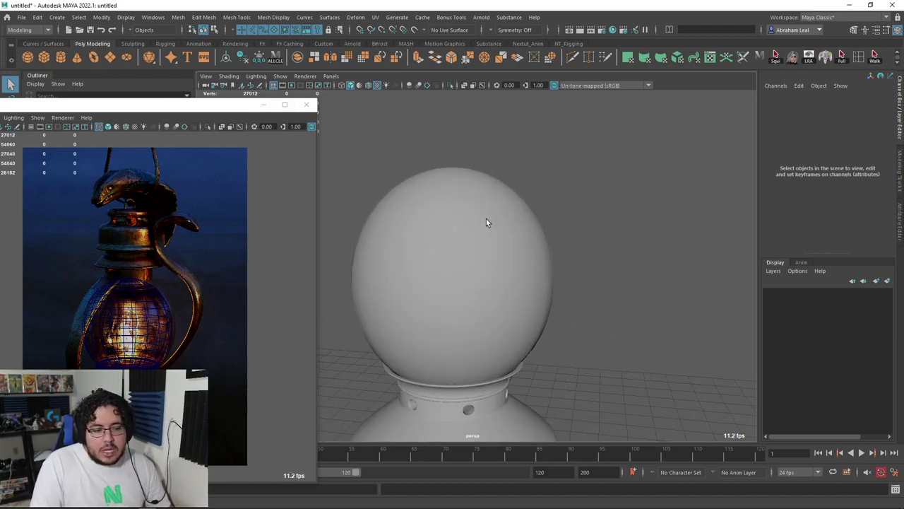
pyautogui.scroll(-3, 495, 233)
pyautogui.scroll(4, 470, 275)
pyautogui.click(492, 255)
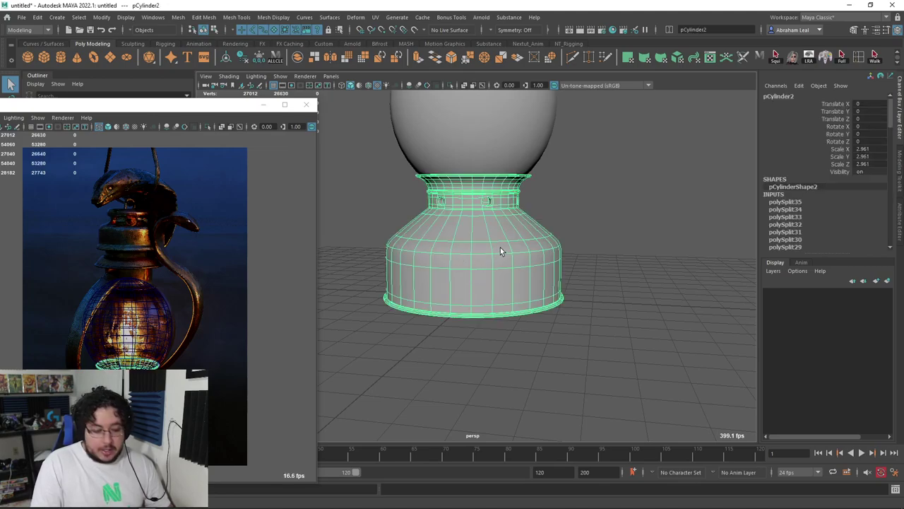
pyautogui.hotkey('ctrl', 's')
pyautogui.write('SnakeLam')
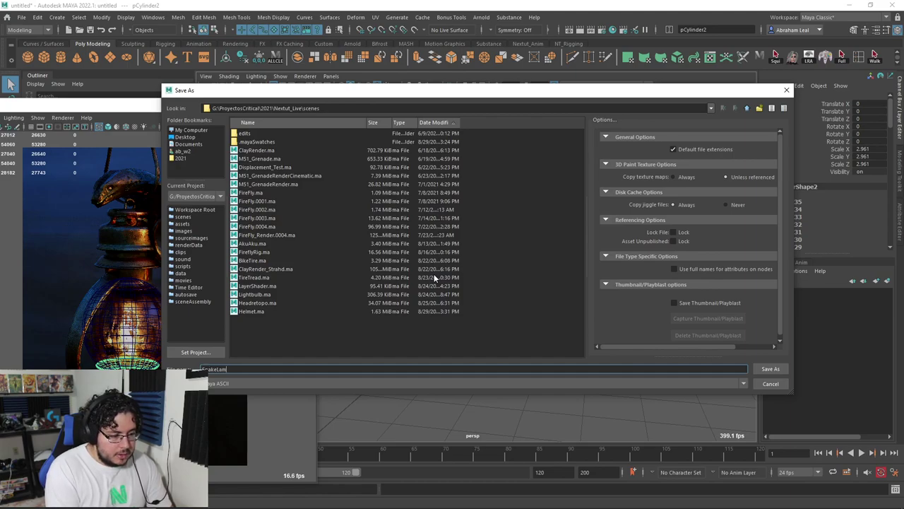
# - Save the scene as SnakeLamp.ma
pyautogui.write('p')
pyautogui.press('Return')
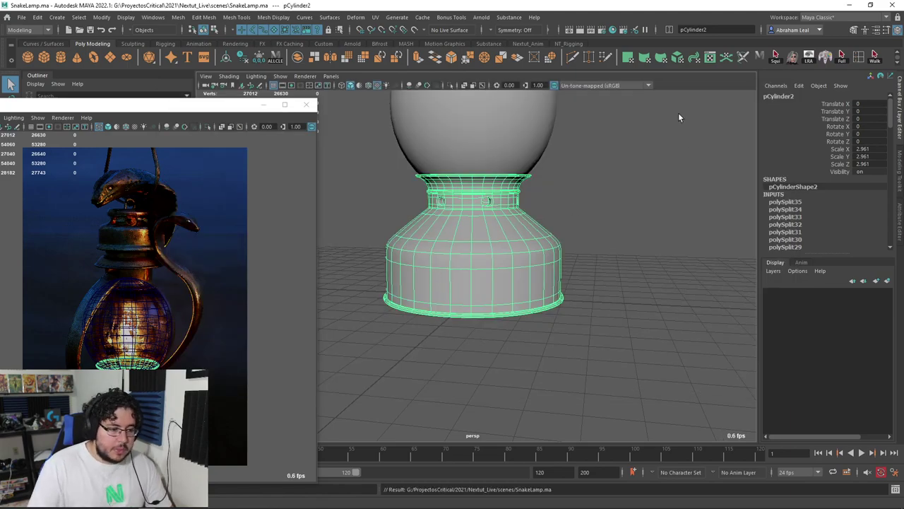
pyautogui.moveTo(525, 300)
pyautogui.keyDown('alt'); pyautogui.mouseDown()
pyautogui.moveTo(464, 268)
pyautogui.moveTo(486, 265)
pyautogui.mouseUp(); pyautogui.keyUp('alt')
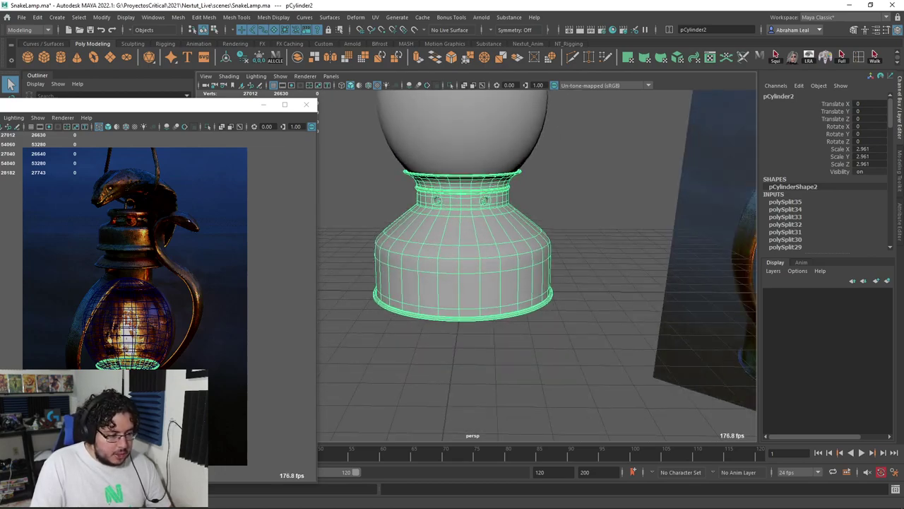
pyautogui.scroll(-3, 485, 204)
pyautogui.scroll(4, 614, 256)
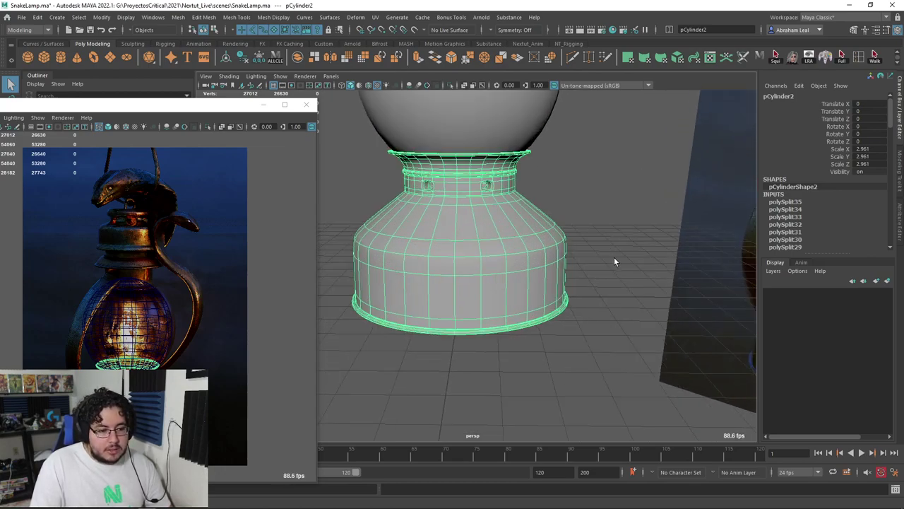
# - Frame the lamp against the reference and add a new poly cylinder, pCylinder3
pyautogui.moveTo(614, 257)
pyautogui.keyDown('alt'); pyautogui.mouseDown()
pyautogui.moveTo(554, 267)
pyautogui.moveTo(586, 272)
pyautogui.moveTo(492, 242)
pyautogui.moveTo(476, 219)
pyautogui.mouseUp(); pyautogui.keyUp('alt')
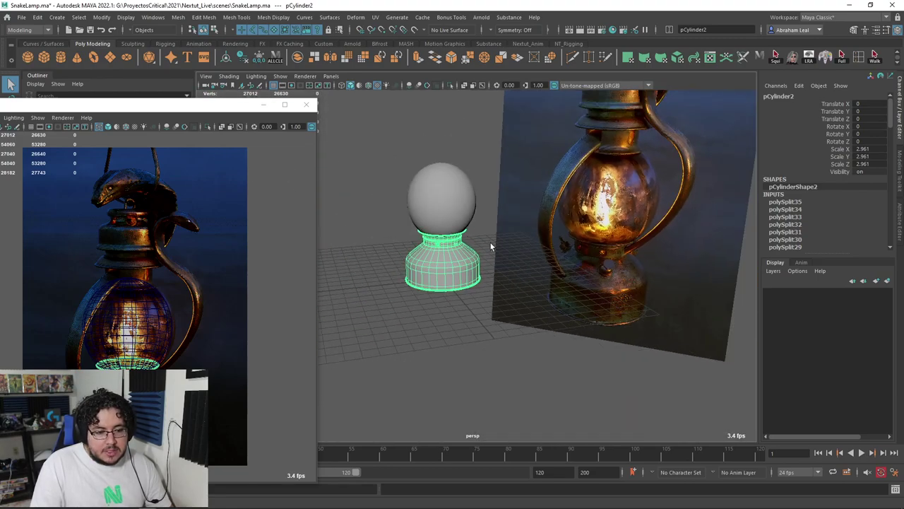
pyautogui.scroll(3, 492, 242)
pyautogui.scroll(-2, 474, 264)
pyautogui.scroll(1, 440, 249)
pyautogui.scroll(2, 451, 254)
pyautogui.scroll(2, 487, 184)
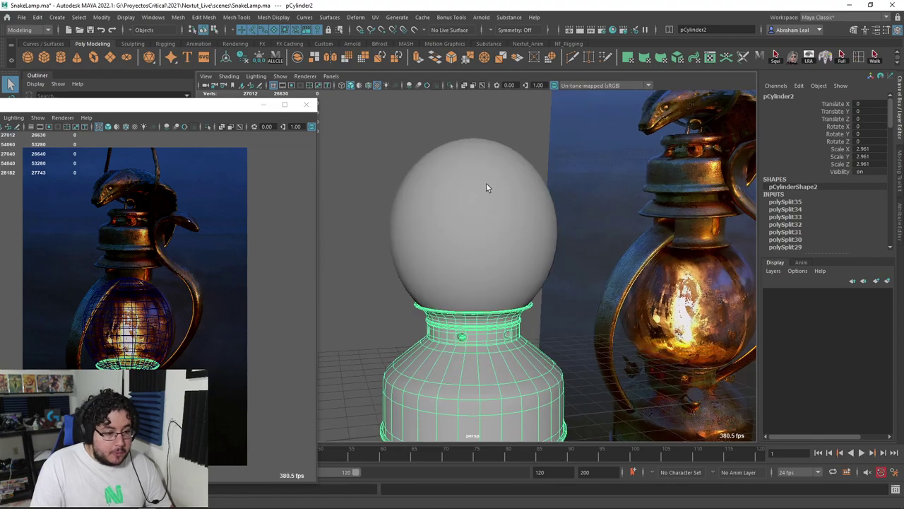
pyautogui.scroll(-1, 487, 187)
pyautogui.keyDown('alt'); pyautogui.moveTo(719, 125); pyautogui.dragTo(540, 137, button='middle'); pyautogui.keyUp('alt')
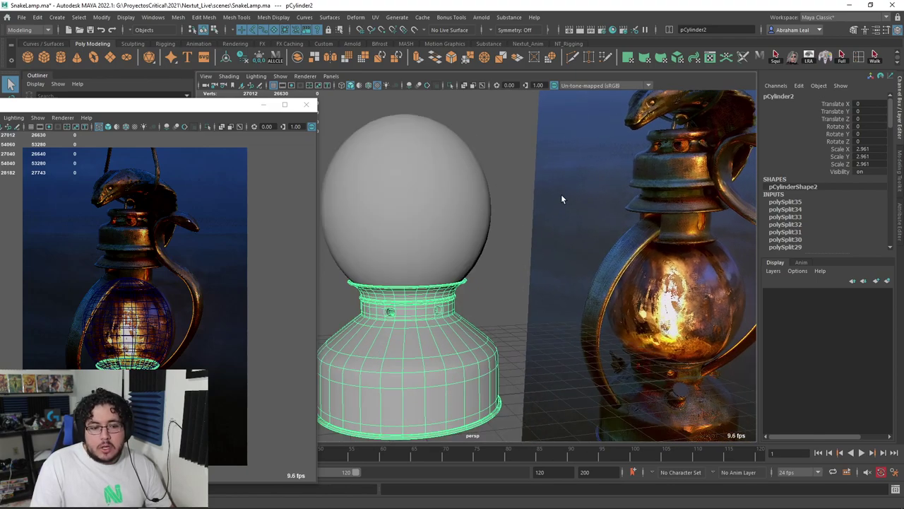
pyautogui.scroll(-1, 604, 215)
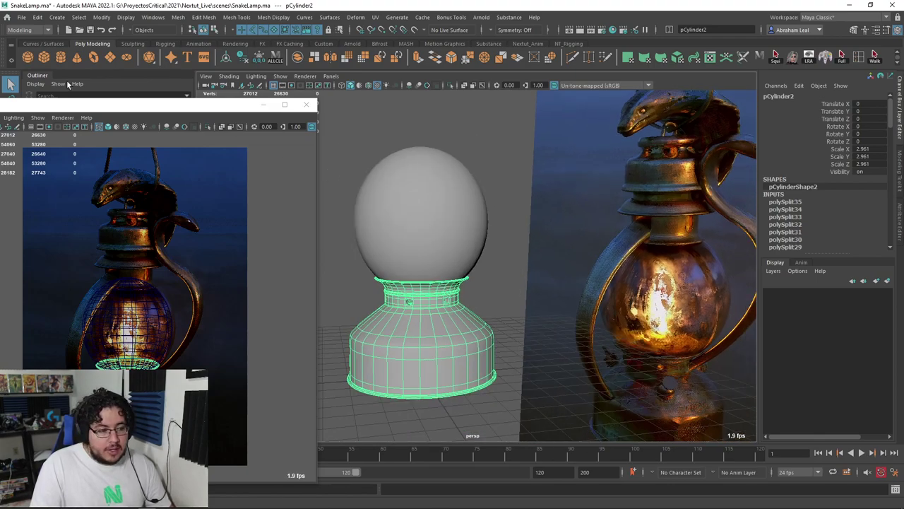
pyautogui.click(61, 57)
# - Raise the cylinder above the globe and scale it to 1.763
pyautogui.press('w')
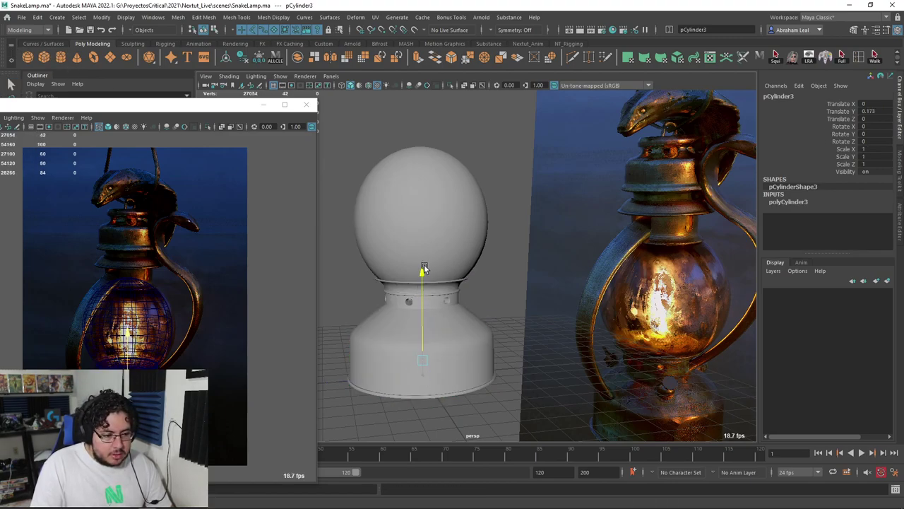
pyautogui.moveTo(424, 270)
pyautogui.mouseDown()
pyautogui.moveTo(408, 21)
pyautogui.moveTo(414, 47)
pyautogui.mouseUp()
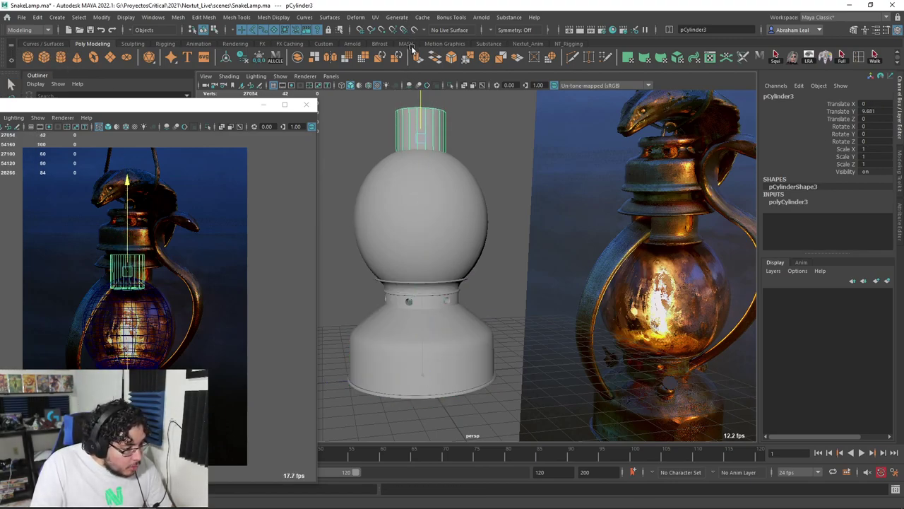
pyautogui.press('r')
pyautogui.moveTo(421, 135)
pyautogui.mouseDown()
pyautogui.moveTo(457, 143)
pyautogui.moveTo(419, 118)
pyautogui.moveTo(425, 94)
pyautogui.mouseUp()
pyautogui.press('w')
pyautogui.press('r')
pyautogui.moveTo(426, 131); pyautogui.dragTo(422, 101)
pyautogui.keyDown('alt'); pyautogui.moveTo(422, 101); pyautogui.dragTo(443, 167, button='middle'); pyautogui.keyUp('alt')
# - Pull the cylinder's bottom vertex ring down onto the glass sphere
pyautogui.rightClick(443, 167)
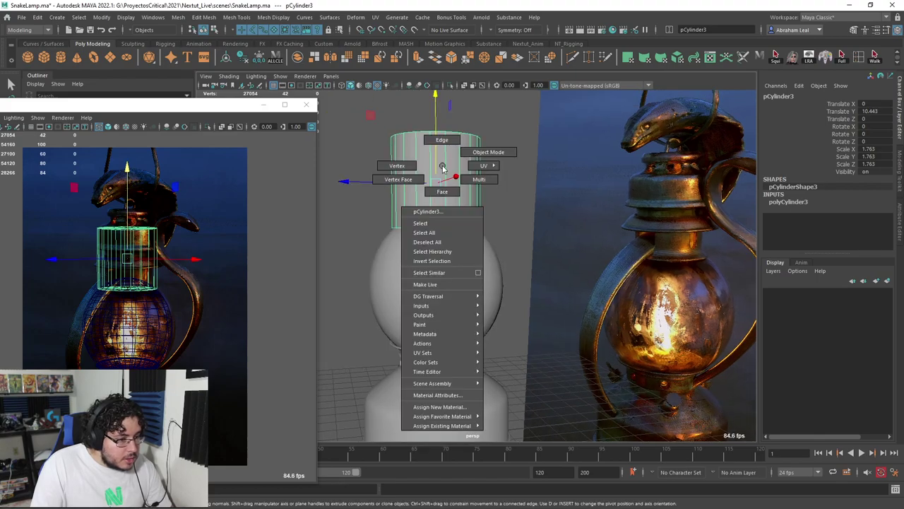
pyautogui.click(396, 165)
pyautogui.moveTo(339, 127); pyautogui.dragTo(482, 144)
pyautogui.moveTo(433, 106)
pyautogui.mouseDown()
pyautogui.moveTo(431, 193)
pyautogui.moveTo(432, 183)
pyautogui.mouseUp()
pyautogui.press('r')
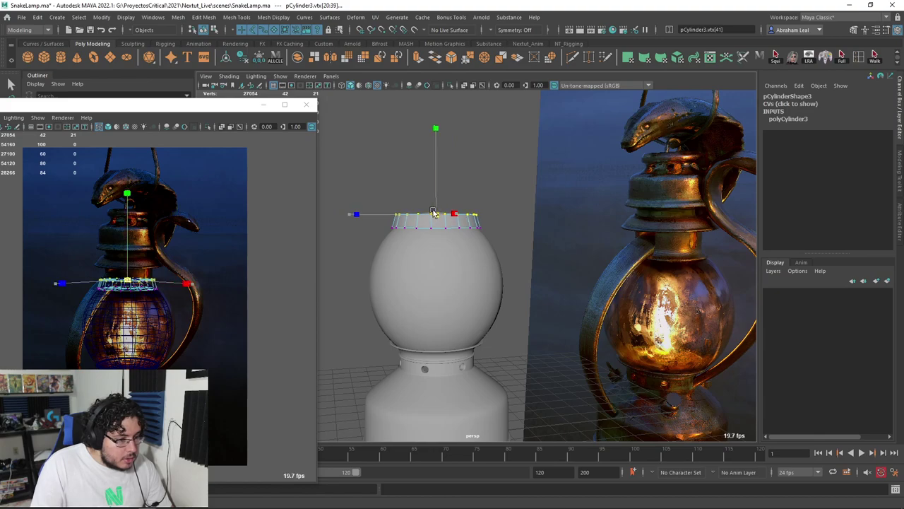
# - Extrude the cylinder's top faces upward into a tall chimney
pyautogui.moveTo(432, 212); pyautogui.dragTo(473, 203, button='right')
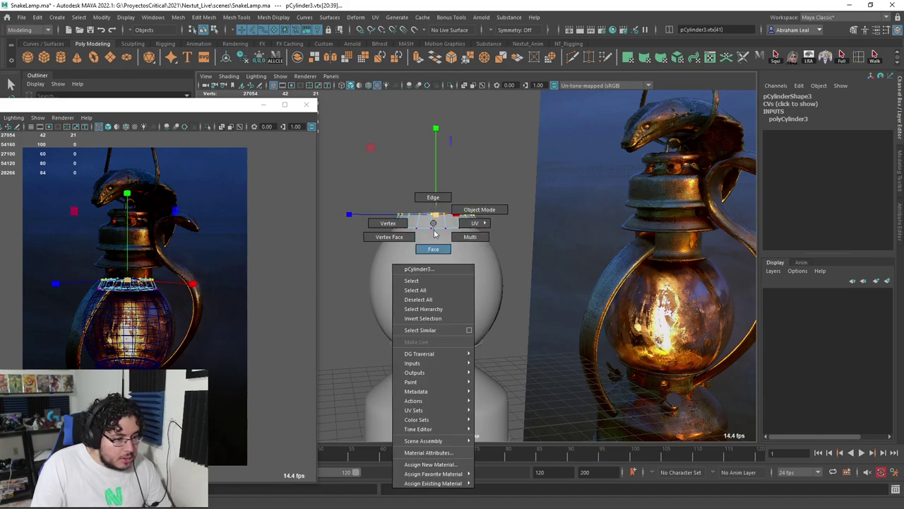
pyautogui.moveTo(386, 219); pyautogui.dragTo(411, 224)
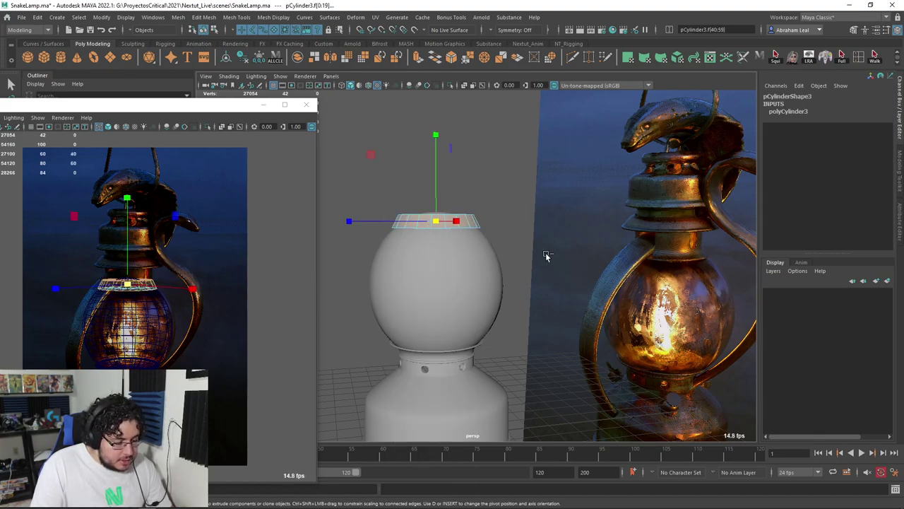
pyautogui.moveTo(311, 235); pyautogui.dragTo(311, 235)
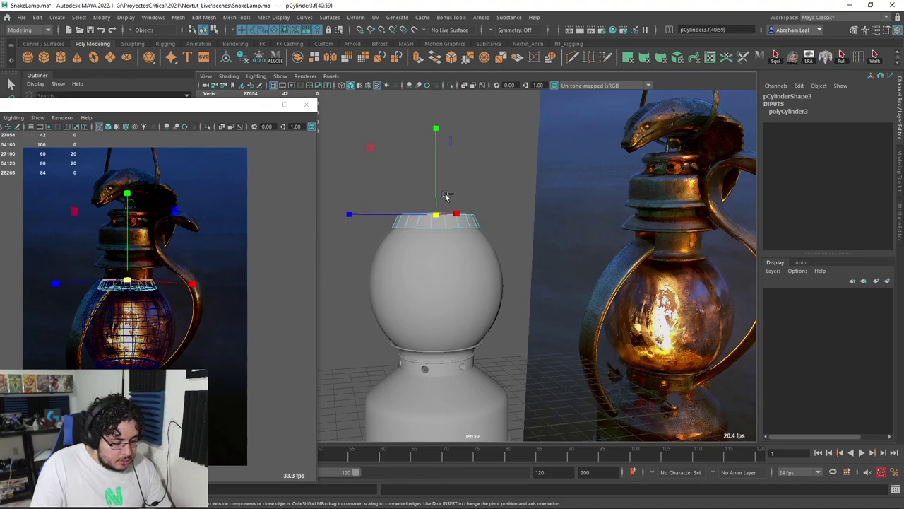
pyautogui.hotkey('ctrl', 'e')
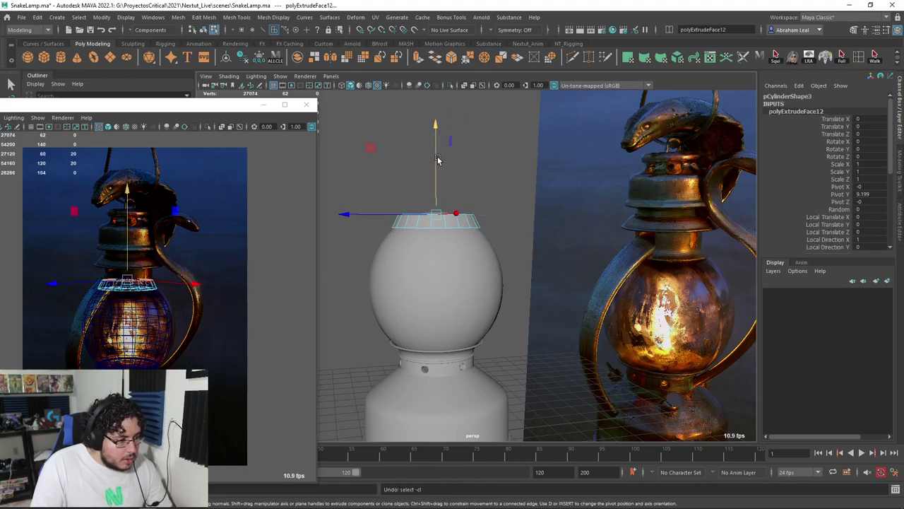
pyautogui.moveTo(436, 156); pyautogui.dragTo(450, 59)
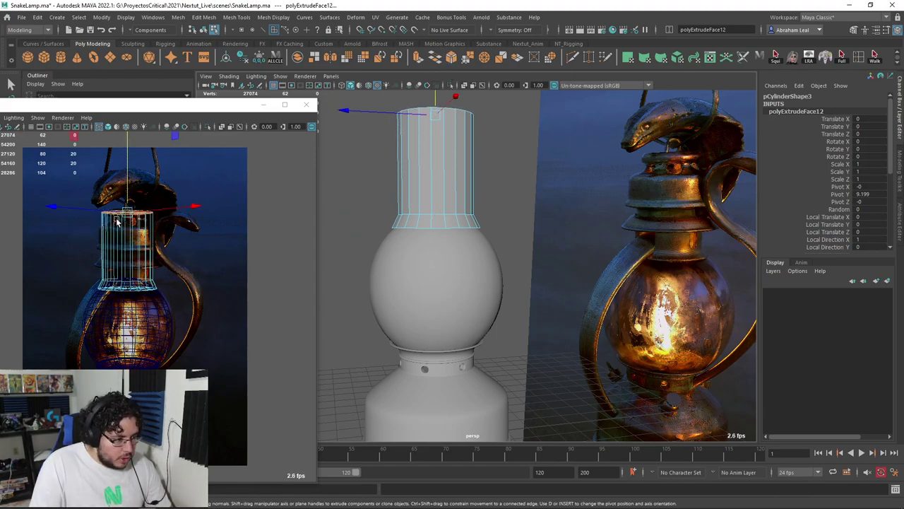
# - Orbit out to review the chimney against the whole lamp
pyautogui.moveTo(433, 142)
pyautogui.keyDown('alt'); pyautogui.mouseDown()
pyautogui.moveTo(483, 173)
pyautogui.moveTo(474, 213)
pyautogui.moveTo(684, 311)
pyautogui.moveTo(459, 279)
pyautogui.mouseUp(); pyautogui.keyUp('alt')
pyautogui.scroll(3, 459, 279)
pyautogui.click(456, 279)
pyautogui.scroll(3, 457, 221)
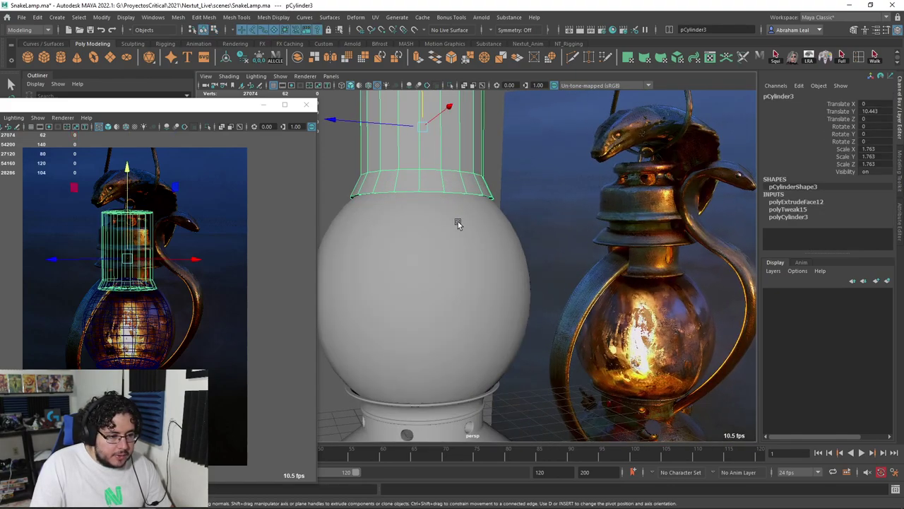
pyautogui.scroll(2, 325, 224)
pyautogui.click(325, 225)
pyautogui.scroll(-3, 325, 225)
pyautogui.keyDown('alt'); pyautogui.moveTo(388, 240); pyautogui.dragTo(509, 202); pyautogui.keyUp('alt')
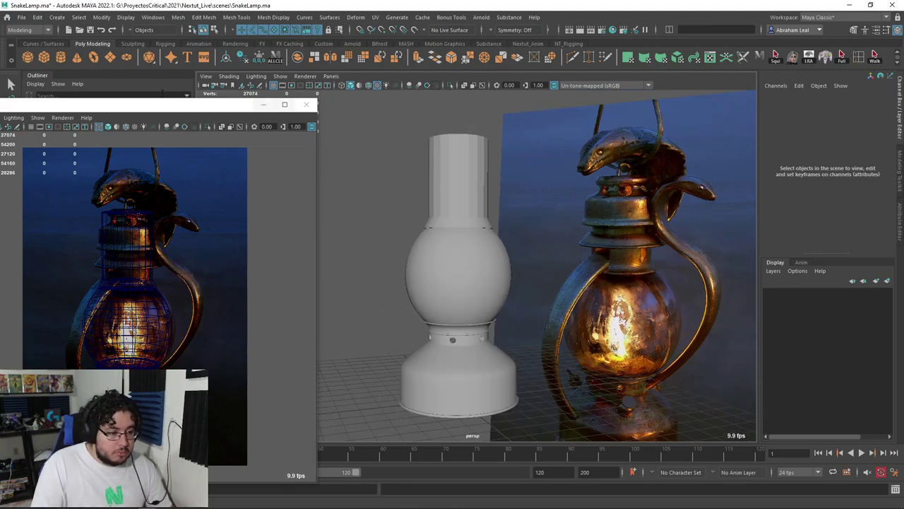
# - Lift the new cube above the chimney and stretch it sideways
pyautogui.keyDown('shift'); pyautogui.moveTo(480, 233); pyautogui.dragTo(497, 231, button='right'); pyautogui.keyUp('shift')
pyautogui.moveTo(459, 297); pyautogui.dragTo(460, 128)
pyautogui.keyDown('alt'); pyautogui.moveTo(452, 99); pyautogui.dragTo(443, 166, button='middle'); pyautogui.keyUp('alt')
pyautogui.moveTo(459, 168); pyautogui.dragTo(459, 142)
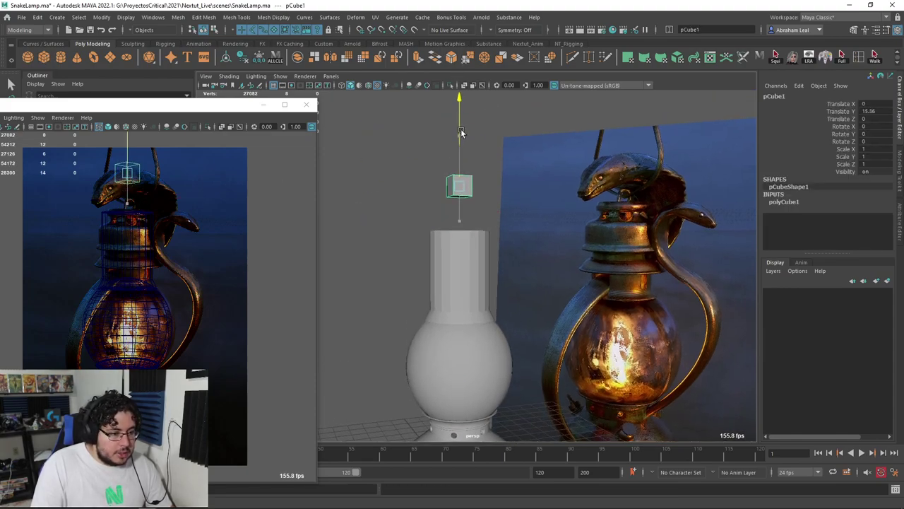
pyautogui.keyDown('alt'); pyautogui.moveTo(479, 200); pyautogui.dragTo(537, 233); pyautogui.keyUp('alt')
pyautogui.press('r')
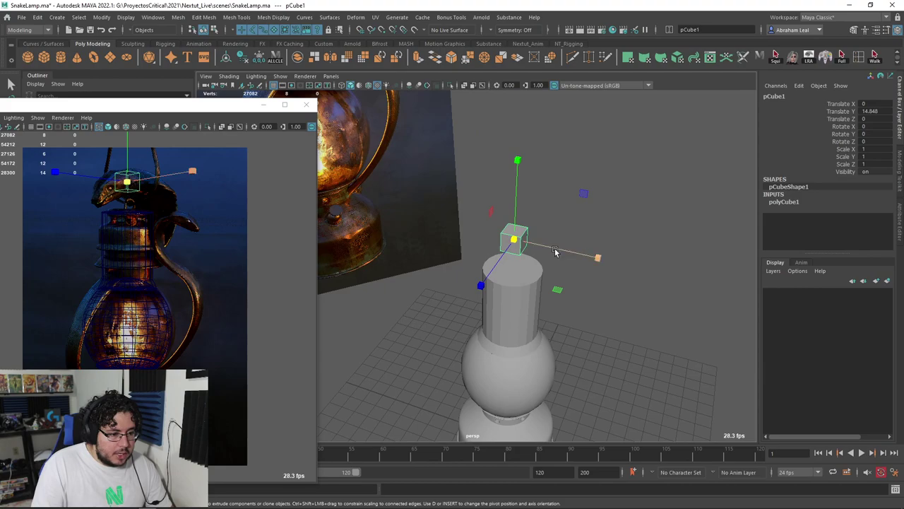
pyautogui.moveTo(600, 257)
pyautogui.mouseDown()
pyautogui.moveTo(689, 277)
pyautogui.moveTo(486, 263)
pyautogui.moveTo(533, 266)
pyautogui.mouseUp()
pyautogui.press('w')
# - Extrude the cube's end face outward and tilt it downward
pyautogui.press('F11')
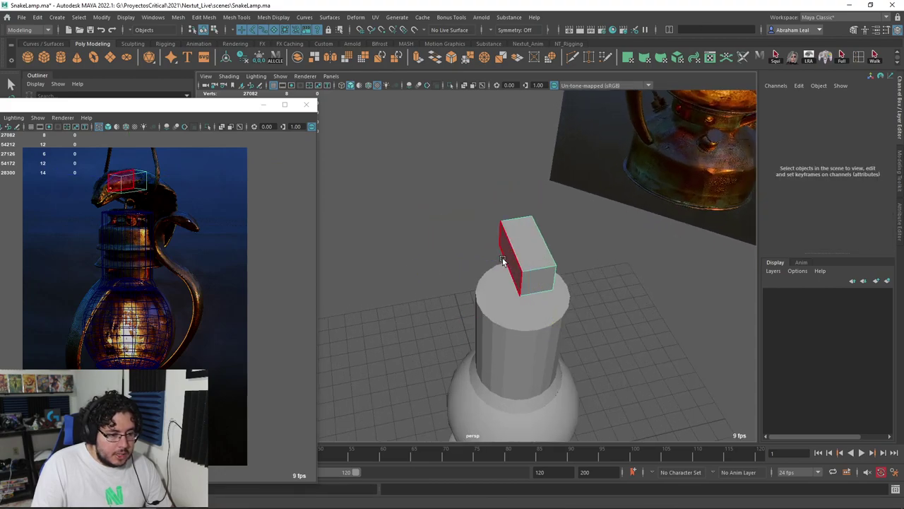
pyautogui.click(535, 267)
pyautogui.hotkey('ctrl', 'd')
pyautogui.hotkey('ctrl', 'e')
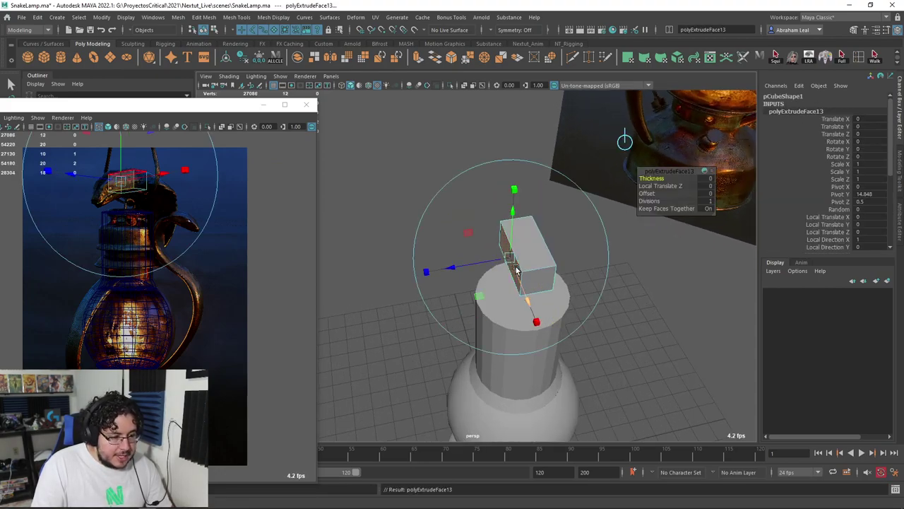
pyautogui.moveTo(406, 264); pyautogui.dragTo(387, 274)
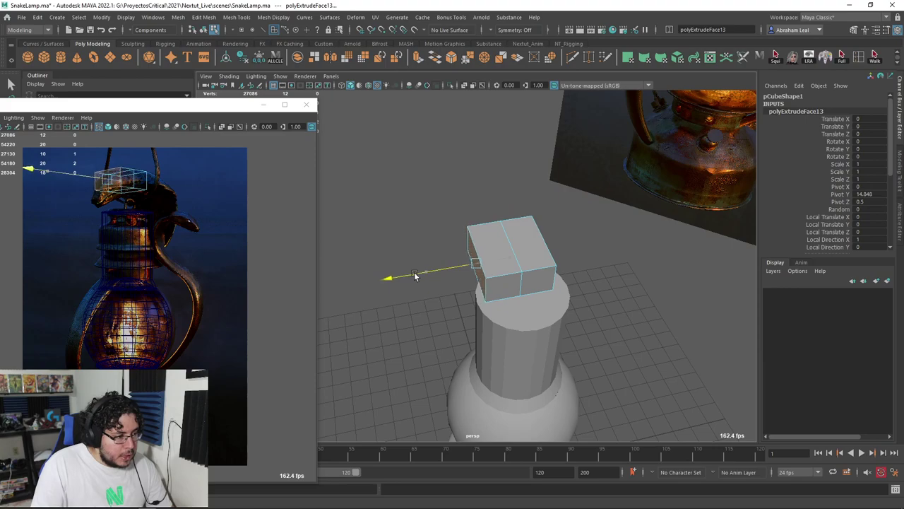
pyautogui.moveTo(443, 197); pyautogui.dragTo(448, 218)
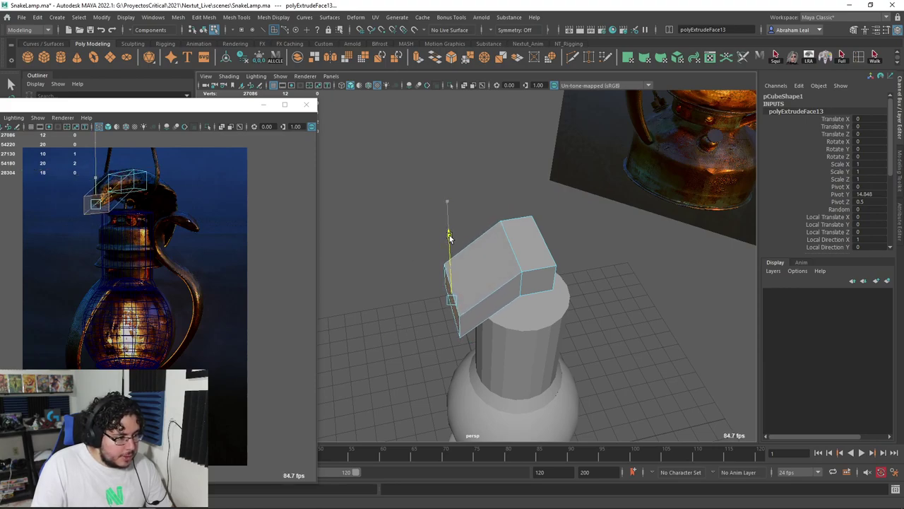
pyautogui.moveTo(472, 368); pyautogui.dragTo(425, 303)
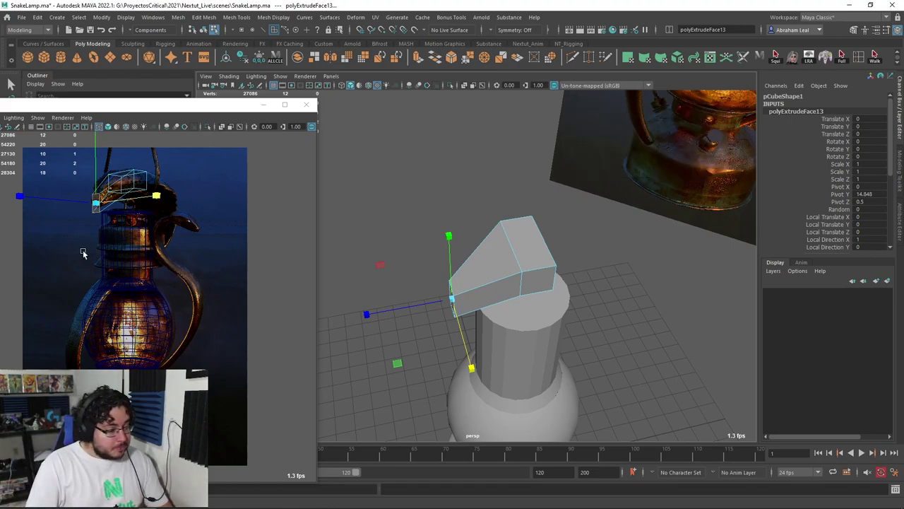
pyautogui.moveTo(488, 254)
pyautogui.keyDown('alt'); pyautogui.mouseDown()
pyautogui.moveTo(452, 110)
pyautogui.moveTo(498, 222)
pyautogui.moveTo(666, 246)
pyautogui.moveTo(565, 247)
pyautogui.moveTo(520, 235)
pyautogui.mouseUp(); pyautogui.keyUp('alt')
pyautogui.press('w')
# - Extrude the end face once more, lengthen it, and rotate it downward
pyautogui.hotkey('ctrl', '1')
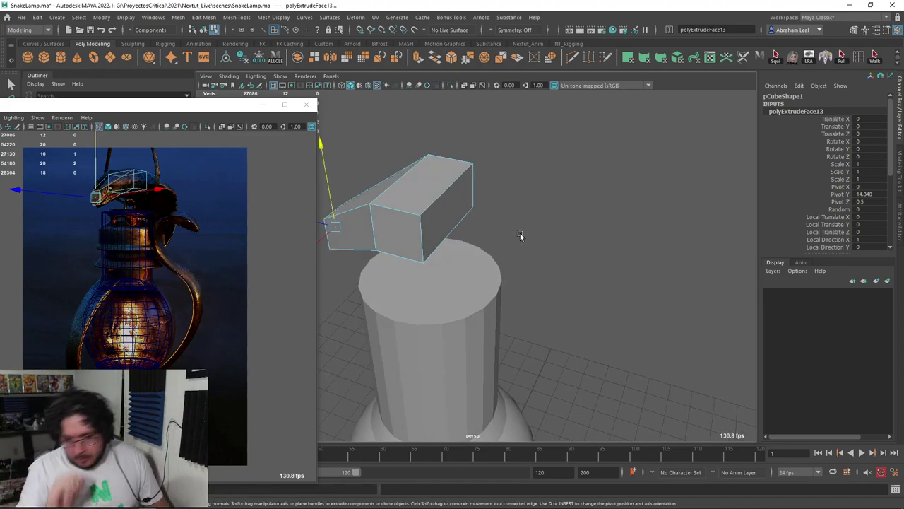
pyautogui.click(460, 232)
pyautogui.keyDown('alt'); pyautogui.moveTo(466, 232); pyautogui.dragTo(561, 238); pyautogui.keyUp('alt')
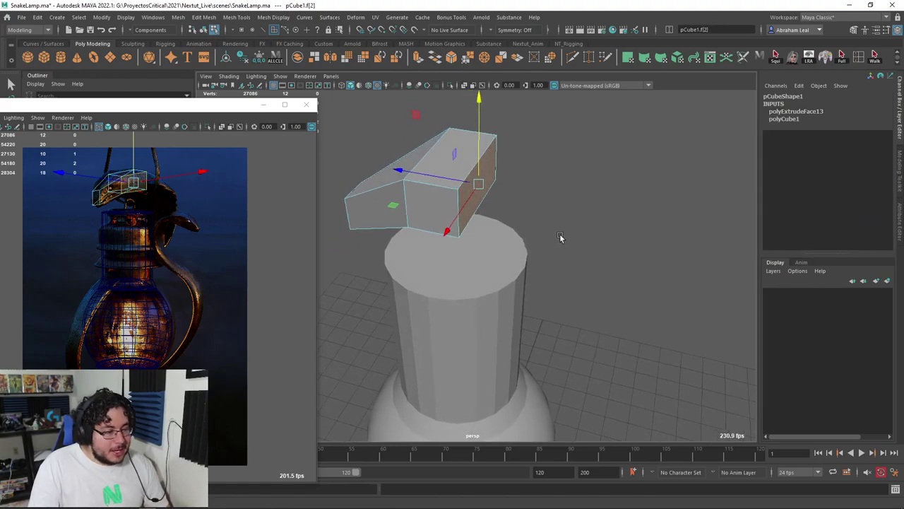
pyautogui.hotkey('ctrl', 'e')
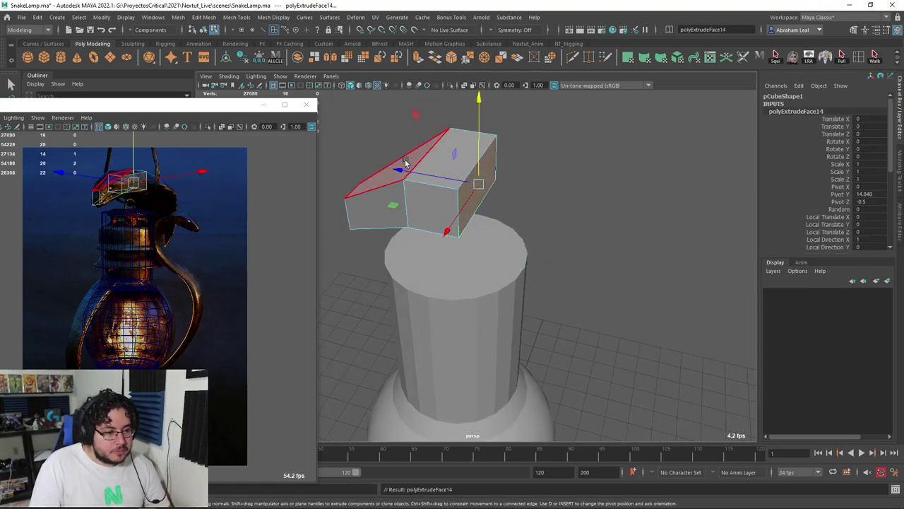
pyautogui.moveTo(456, 180)
pyautogui.mouseDown()
pyautogui.moveTo(419, 170)
pyautogui.moveTo(471, 186)
pyautogui.moveTo(540, 173)
pyautogui.mouseUp()
pyautogui.press('e')
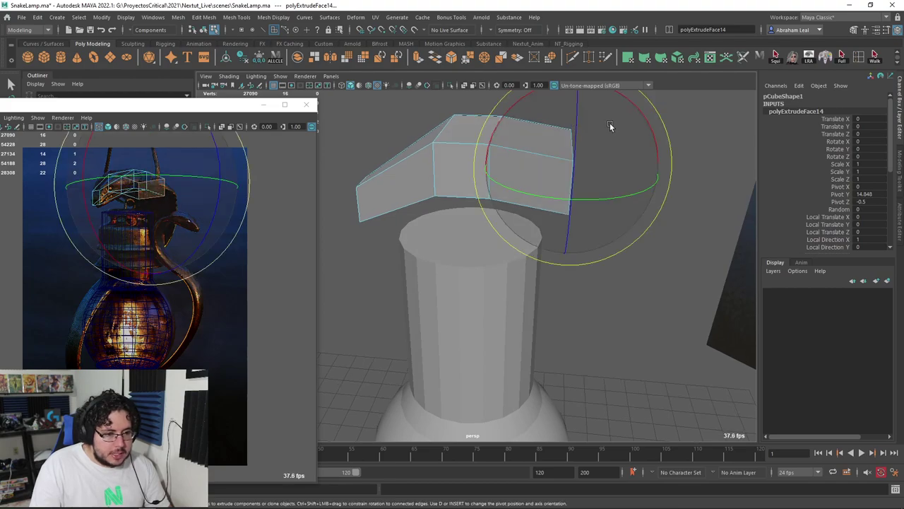
pyautogui.moveTo(577, 164); pyautogui.dragTo(608, 190)
pyautogui.click(620, 193)
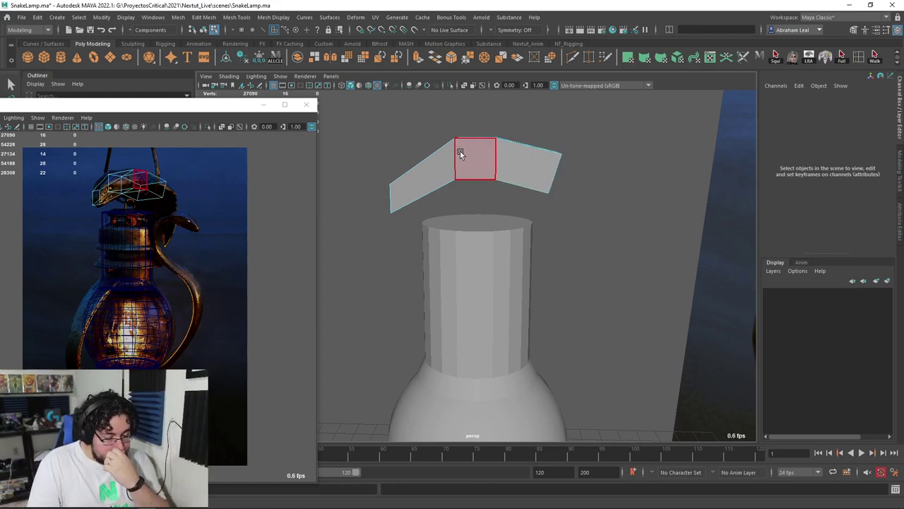
# - Switch to the side view showing the whole lamp
pyautogui.scroll(-4, 519, 198)
pyautogui.press('space')
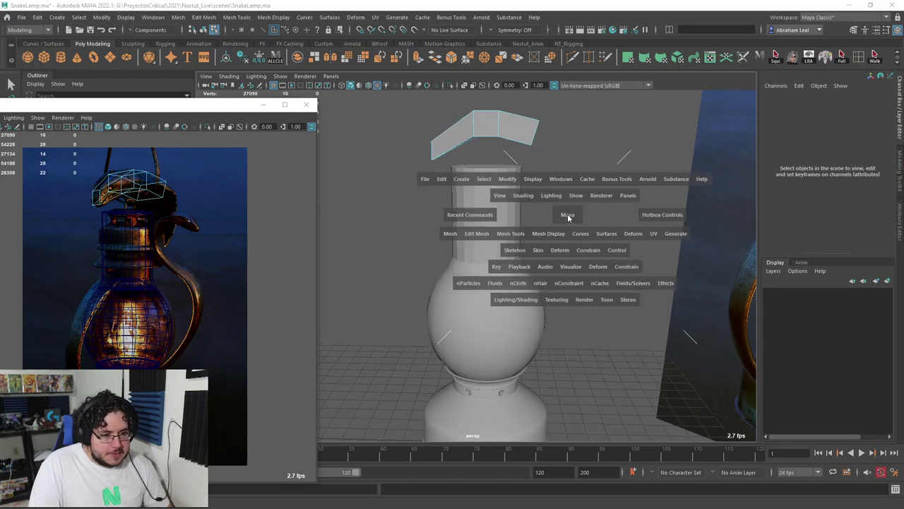
pyautogui.moveTo(567, 218); pyautogui.dragTo(611, 213)
pyautogui.scroll(-5, 598, 221)
pyautogui.scroll(-3, 494, 257)
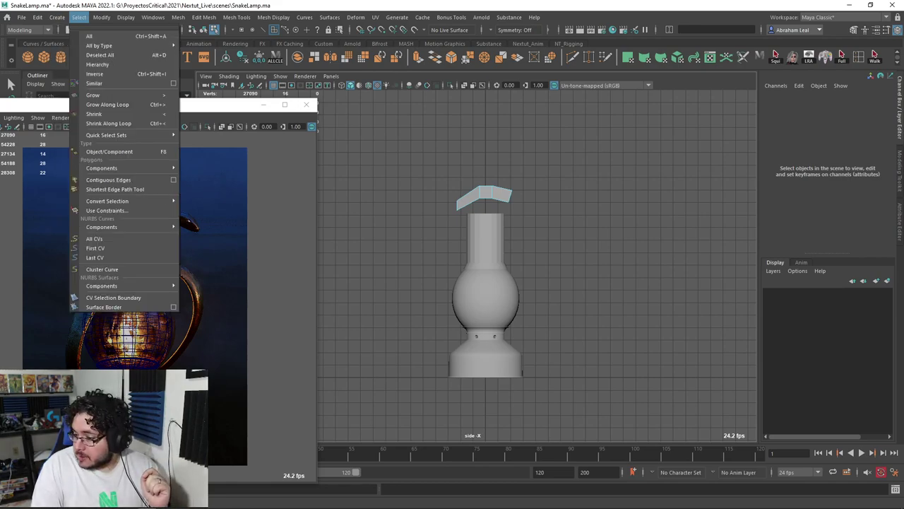
pyautogui.press('Escape')
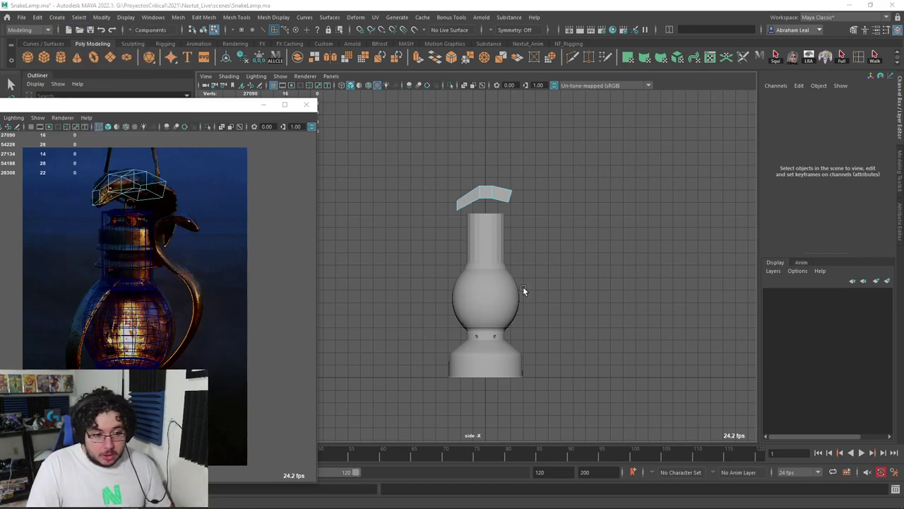
pyautogui.keyDown('alt'); pyautogui.moveTo(522, 286); pyautogui.dragTo(523, 264); pyautogui.keyUp('alt')
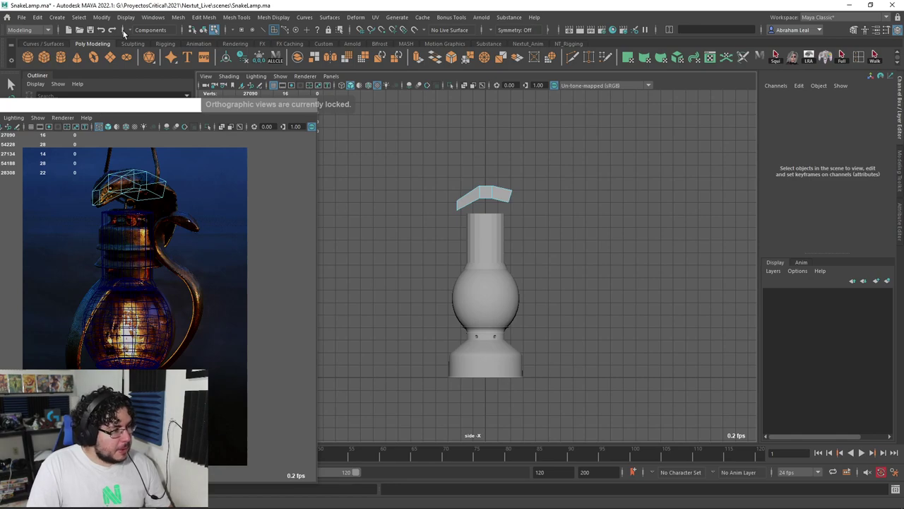
# - Draw an EP curve from the lamp top down to its base
pyautogui.click(56, 17)
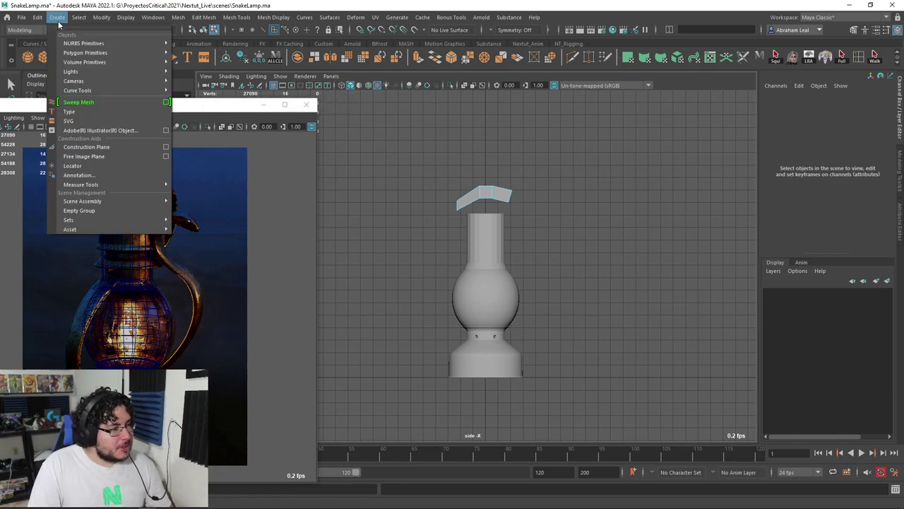
pyautogui.click(230, 99)
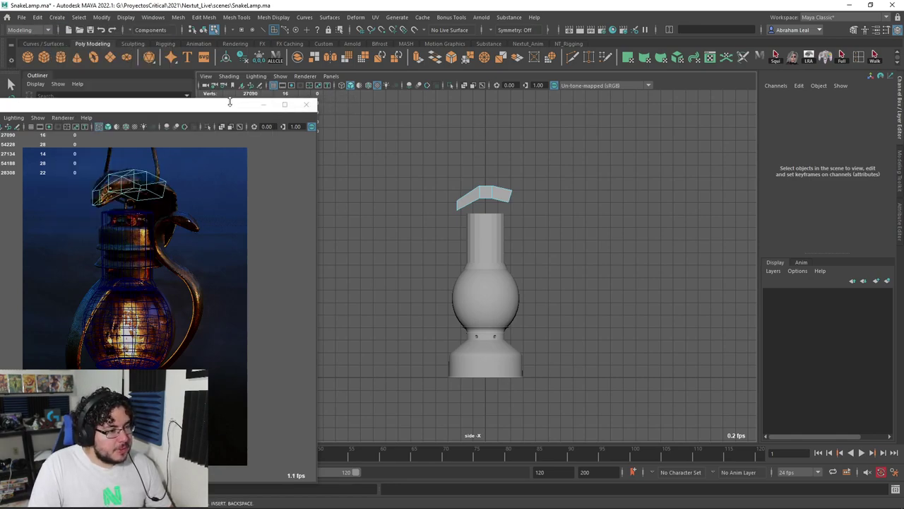
pyautogui.click(513, 199)
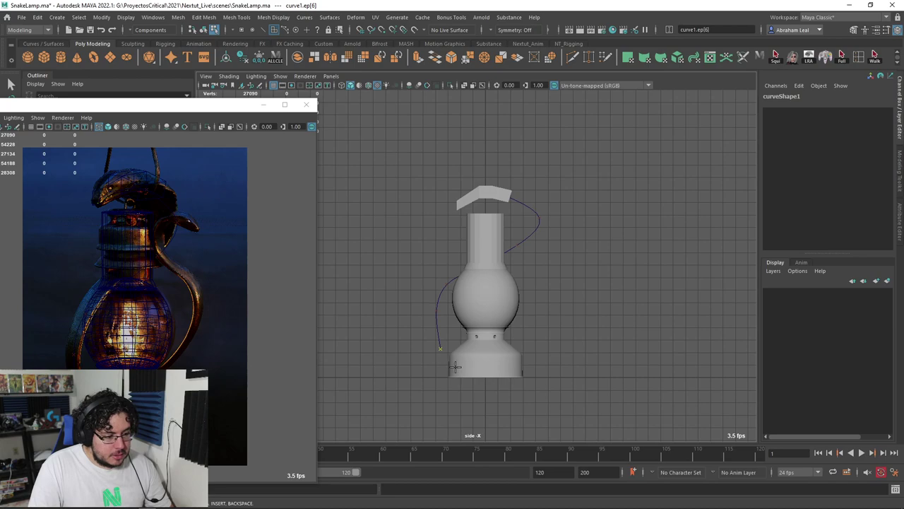
pyautogui.press('Return')
# - Reshape the curve's lower points around the base, globe and chimney base in wireframe
pyautogui.moveTo(433, 294); pyautogui.dragTo(438, 332, button='right')
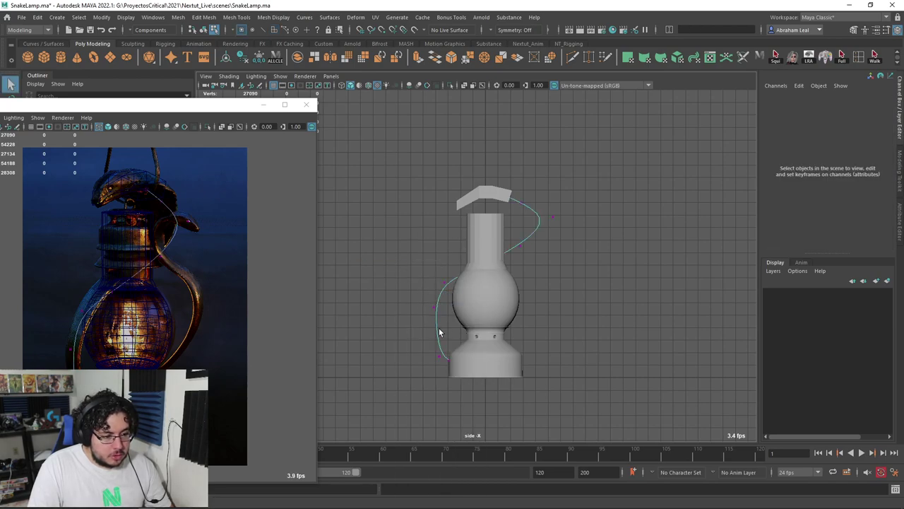
pyautogui.click(440, 357)
pyautogui.press('w')
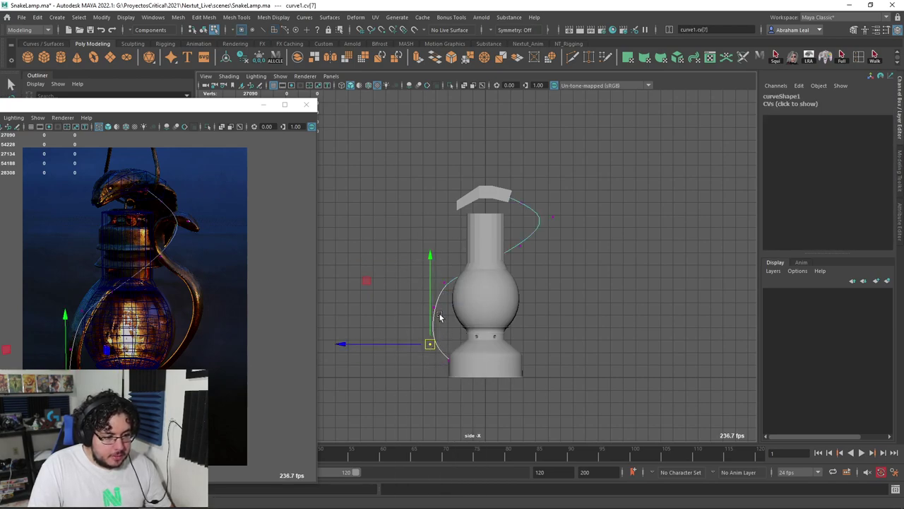
pyautogui.moveTo(434, 348); pyautogui.dragTo(428, 309)
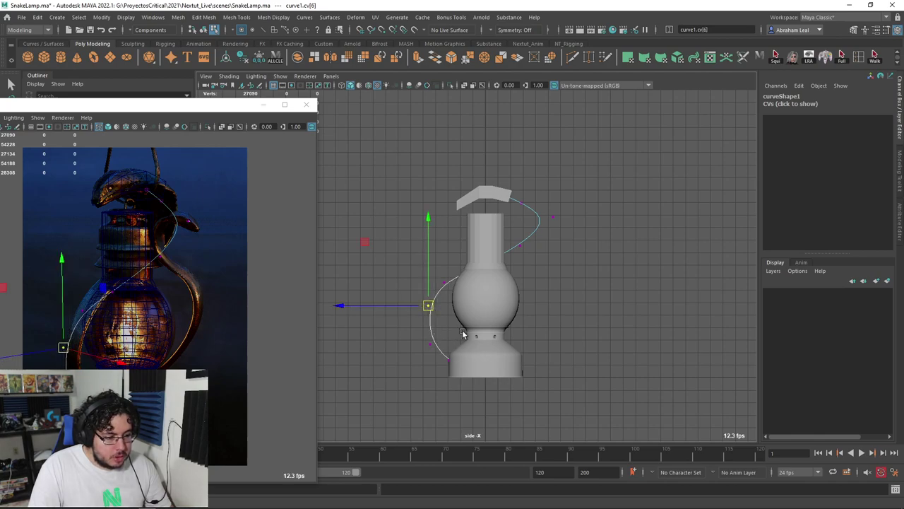
pyautogui.moveTo(463, 334); pyautogui.dragTo(422, 369)
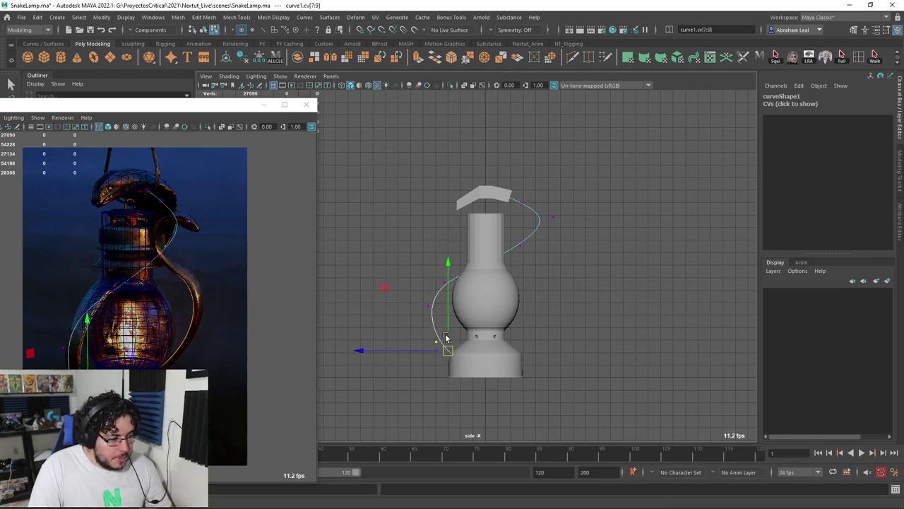
pyautogui.click(431, 303)
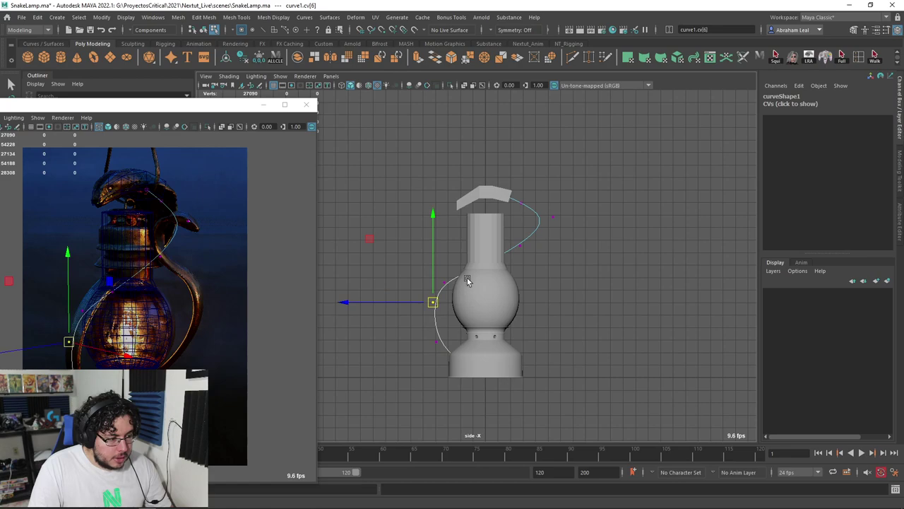
pyautogui.click(444, 280)
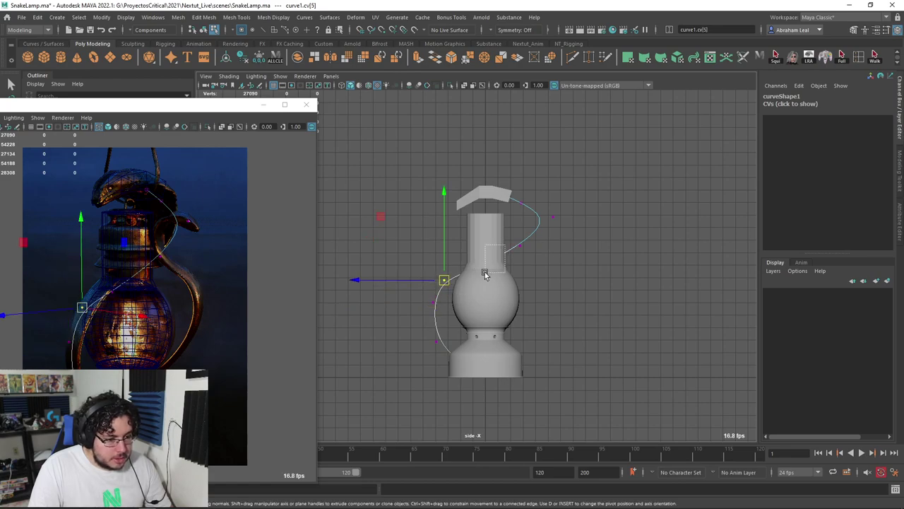
pyautogui.press('4')
pyautogui.click(468, 255)
pyautogui.moveTo(471, 256); pyautogui.dragTo(475, 255)
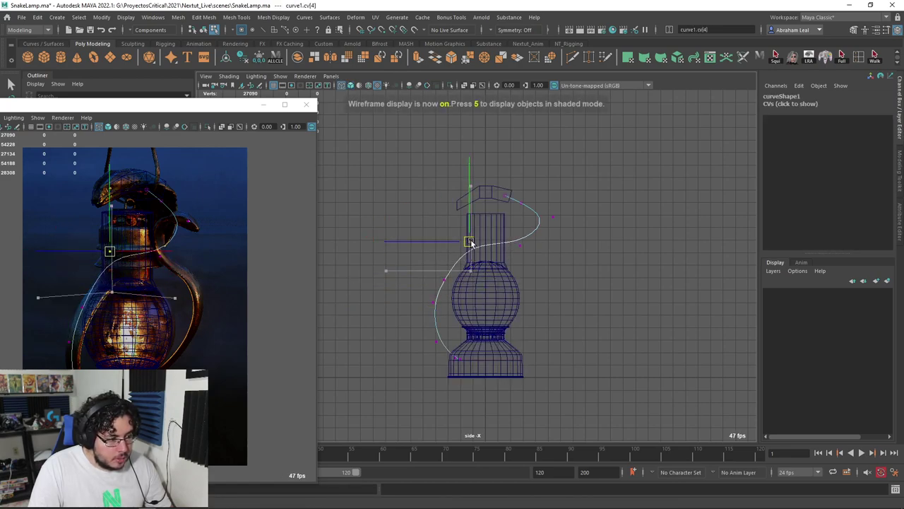
# - Adjust the upper curve points along the chimney and head block into an S shape
pyautogui.click(562, 214)
pyautogui.moveTo(554, 219)
pyautogui.mouseDown()
pyautogui.moveTo(527, 222)
pyautogui.moveTo(507, 252)
pyautogui.mouseUp()
pyautogui.click(519, 245)
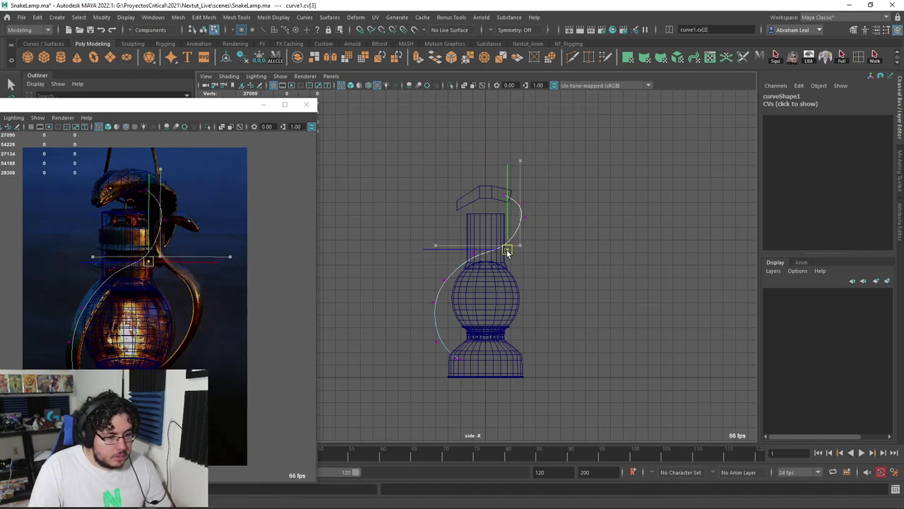
pyautogui.click(521, 218)
pyautogui.moveTo(522, 219); pyautogui.dragTo(526, 229)
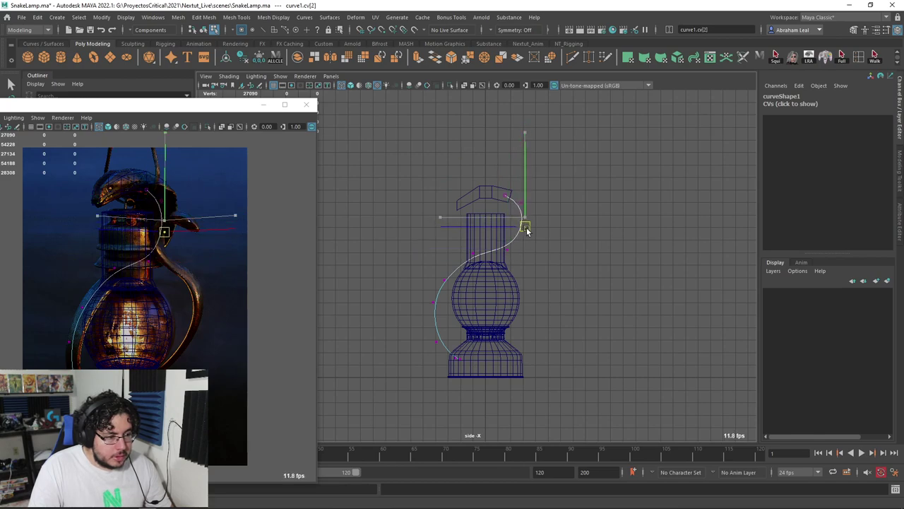
pyautogui.click(505, 250)
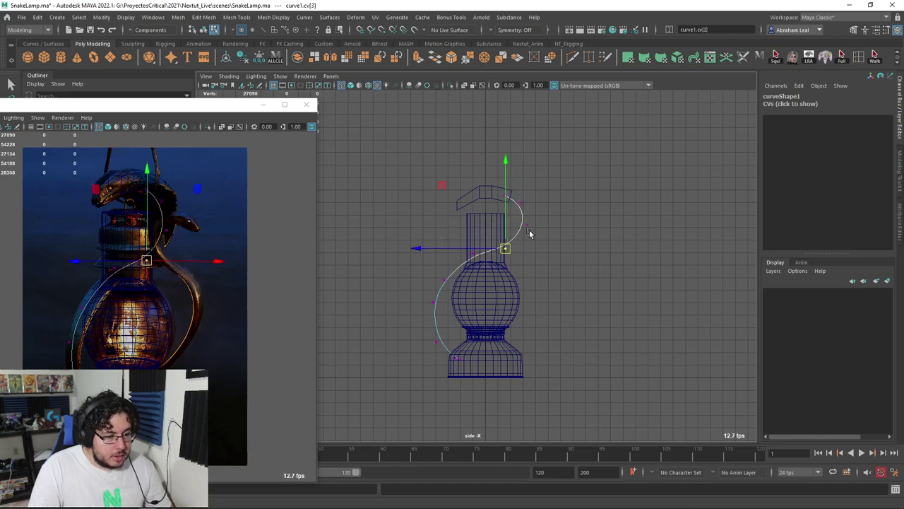
pyautogui.click(527, 226)
pyautogui.moveTo(525, 230); pyautogui.dragTo(526, 230)
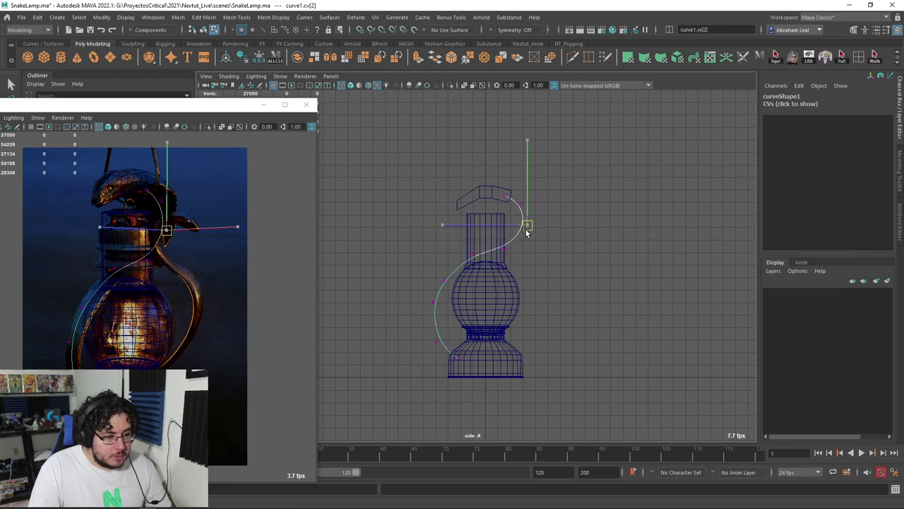
pyautogui.click(521, 203)
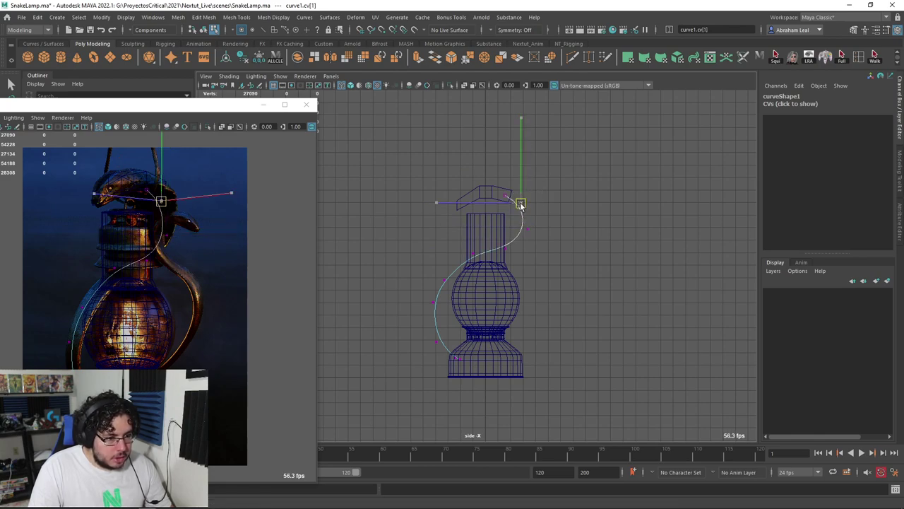
pyautogui.click(506, 195)
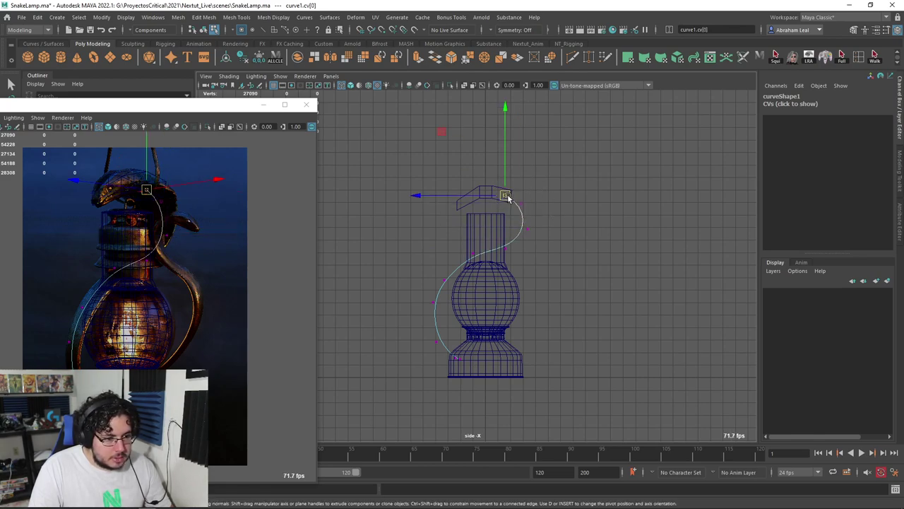
pyautogui.click(525, 217)
# - Extrude the head block's end face along curve1 with 25 divisions
pyautogui.press('q')
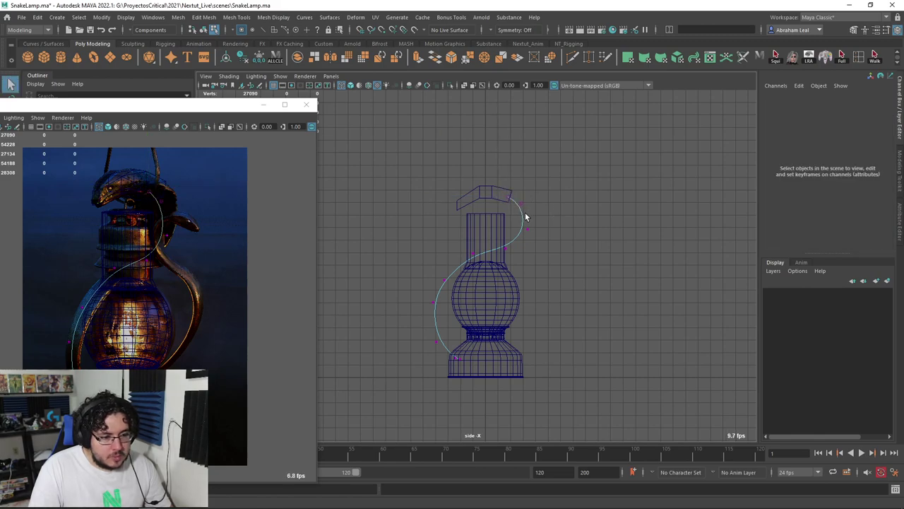
pyautogui.click(494, 189)
pyautogui.press('F11')
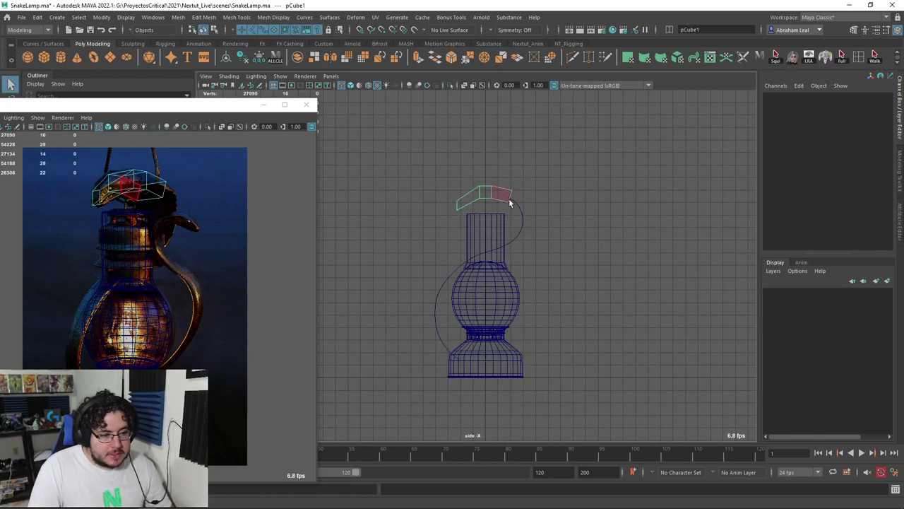
pyautogui.moveTo(516, 183)
pyautogui.mouseDown()
pyautogui.moveTo(500, 210)
pyautogui.moveTo(500, 176)
pyautogui.mouseUp()
pyautogui.click(518, 205)
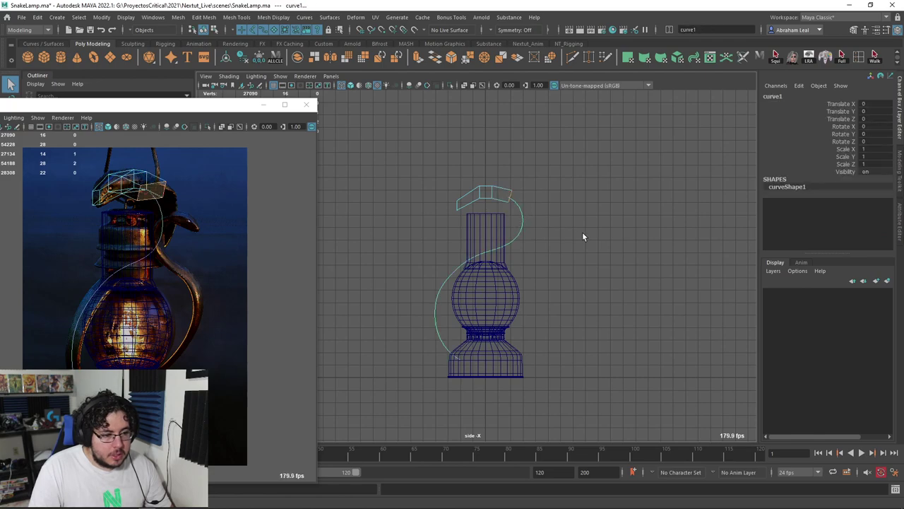
pyautogui.hotkey('ctrl', 'e')
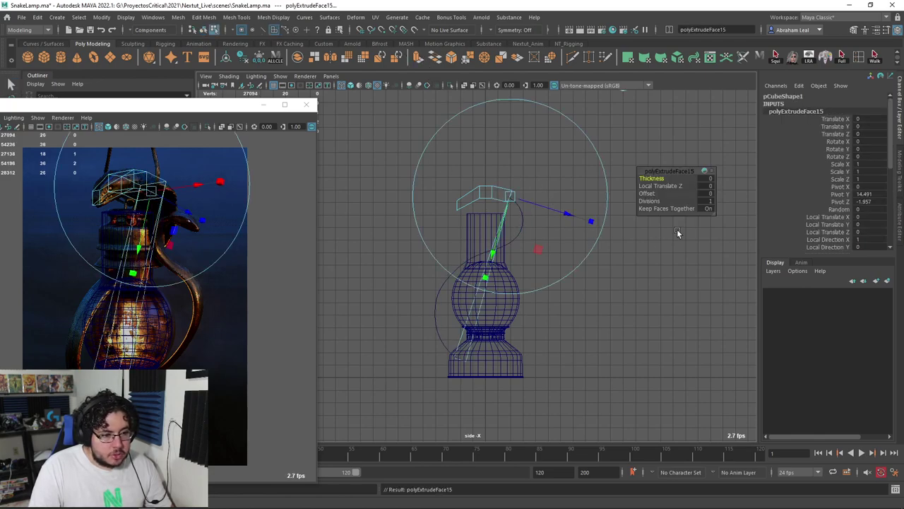
pyautogui.moveTo(648, 201); pyautogui.dragTo(848, 193)
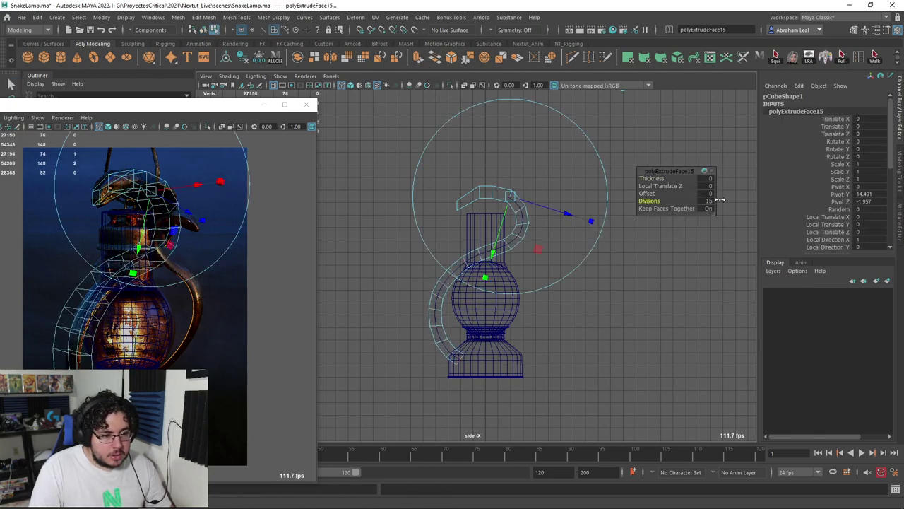
pyautogui.click(621, 304)
# - Return to shaded view, pick a mid-body snake face and enable soft selection
pyautogui.moveTo(549, 188)
pyautogui.keyDown('alt'); pyautogui.mouseDown()
pyautogui.moveTo(539, 204)
pyautogui.moveTo(433, 247)
pyautogui.moveTo(459, 197)
pyautogui.moveTo(556, 243)
pyautogui.moveTo(537, 240)
pyautogui.mouseUp(); pyautogui.keyUp('alt')
pyautogui.press('5')
pyautogui.click(458, 197)
pyautogui.moveTo(522, 240); pyautogui.dragTo(519, 257, button='right')
pyautogui.click(519, 258)
pyautogui.moveTo(518, 258)
pyautogui.keyDown('alt'); pyautogui.mouseDown()
pyautogui.moveTo(561, 266)
pyautogui.moveTo(698, 254)
pyautogui.mouseUp(); pyautogui.keyUp('alt')
pyautogui.press('b')
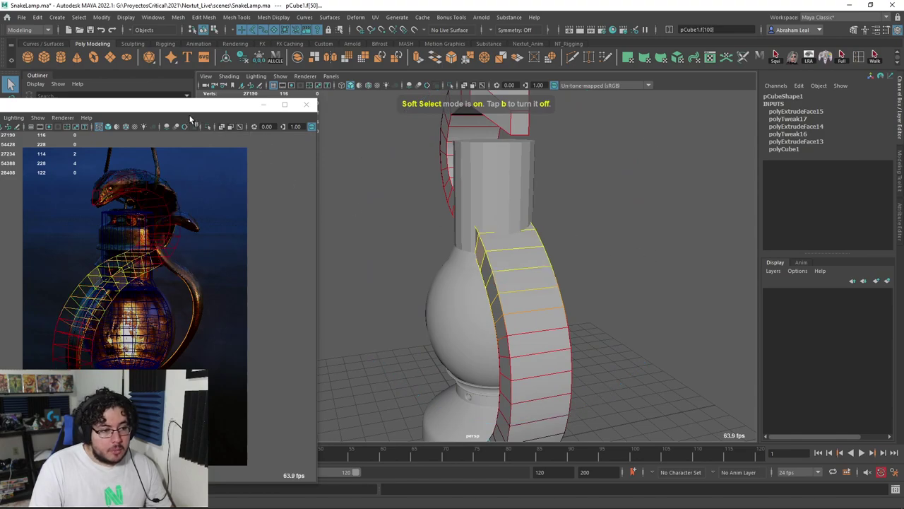
# - Set the Move tool's soft selection falloff mode to Surface
pyautogui.moveTo(141, 104); pyautogui.dragTo(233, 62)
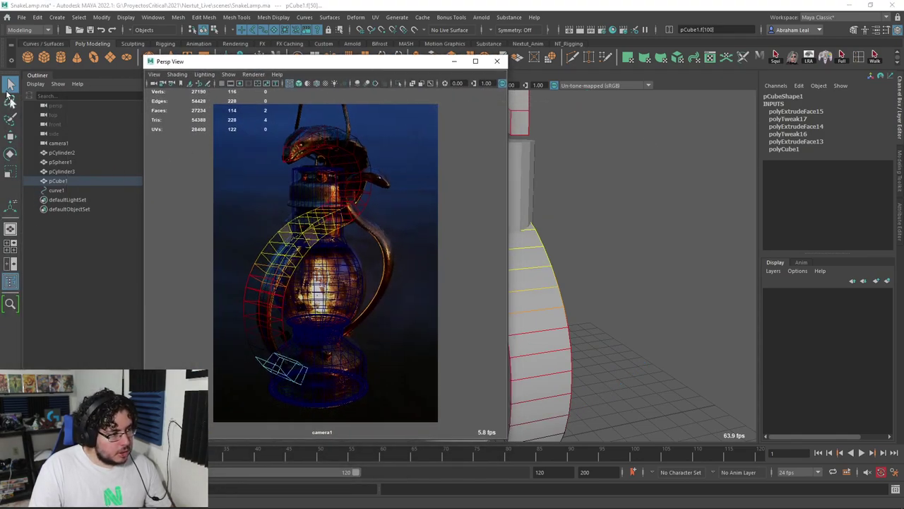
pyautogui.doubleClick(12, 85)
pyautogui.click(11, 135)
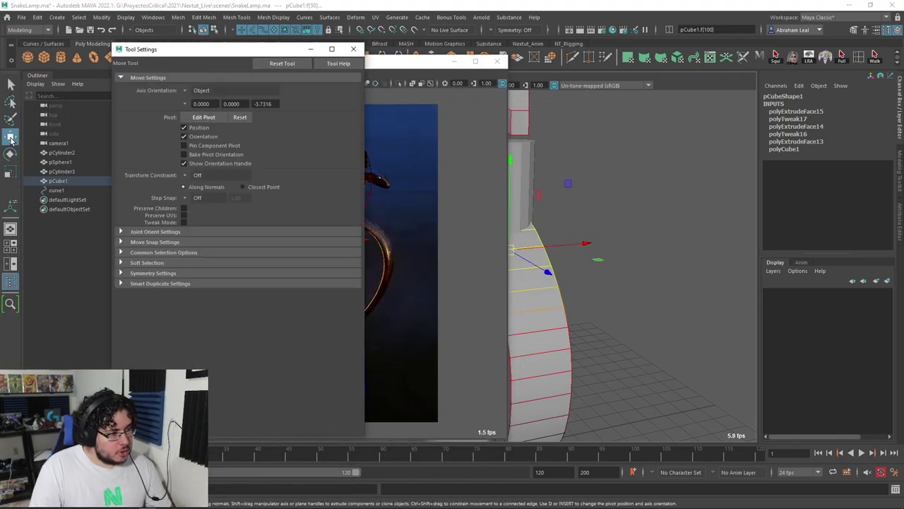
pyautogui.click(122, 262)
pyautogui.click(202, 286)
pyautogui.click(191, 304)
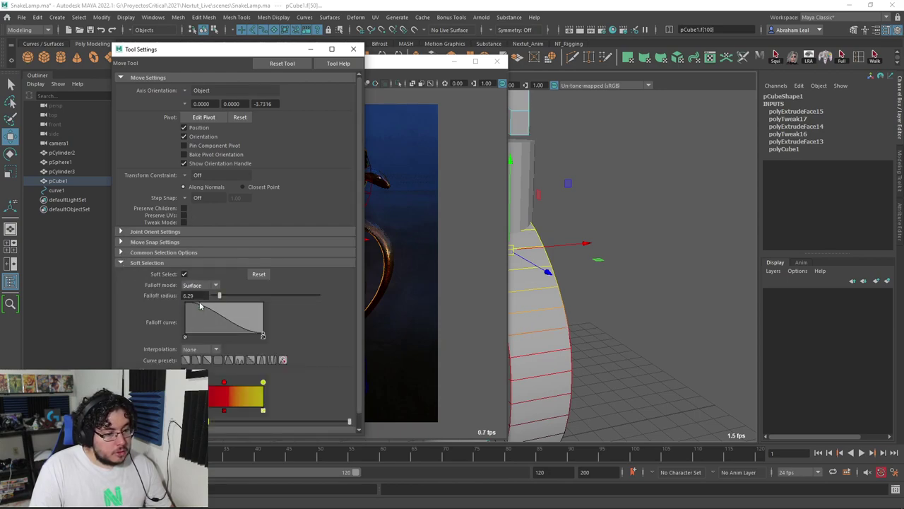
# - Scale the soft-selected snake faces along one axis
pyautogui.moveTo(599, 157)
pyautogui.keyDown('alt'); pyautogui.mouseDown()
pyautogui.moveTo(664, 194)
pyautogui.moveTo(579, 196)
pyautogui.moveTo(631, 202)
pyautogui.moveTo(549, 131)
pyautogui.mouseUp(); pyautogui.keyUp('alt')
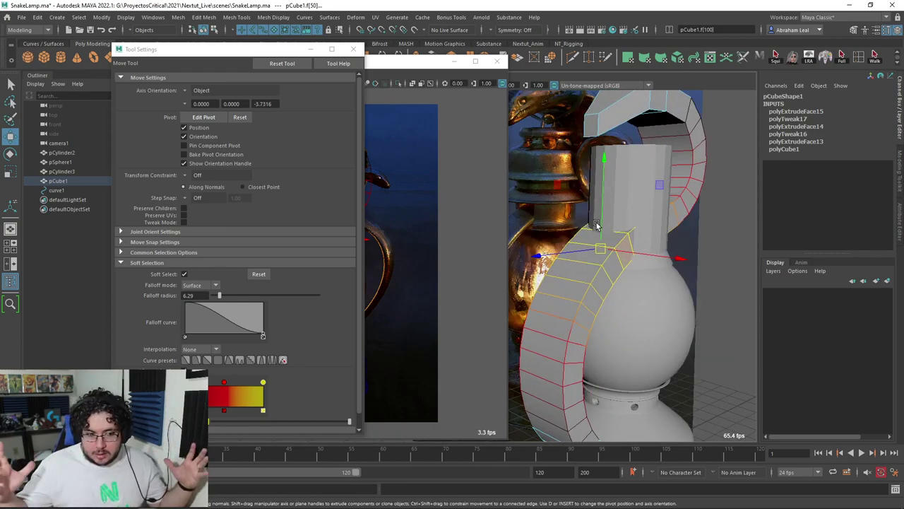
pyautogui.scroll(-4, 599, 243)
pyautogui.press('r')
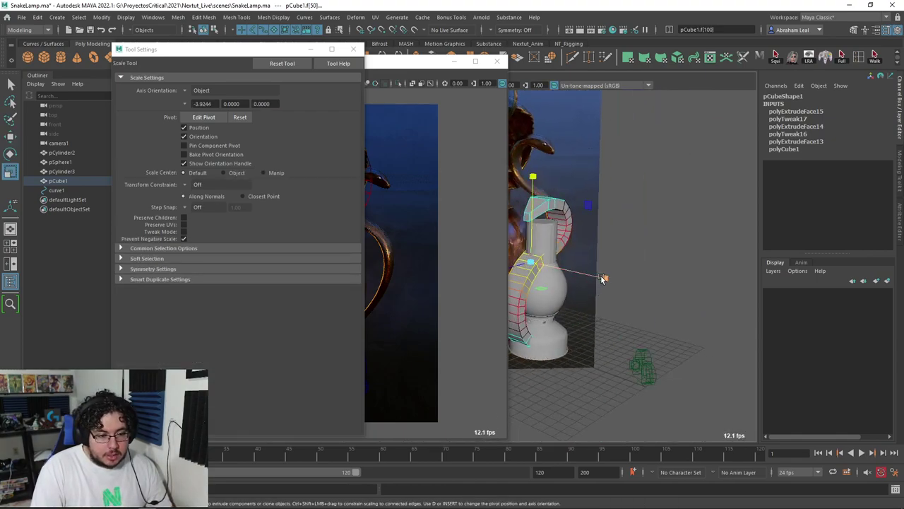
pyautogui.moveTo(603, 278); pyautogui.dragTo(578, 245)
pyautogui.scroll(3, 565, 276)
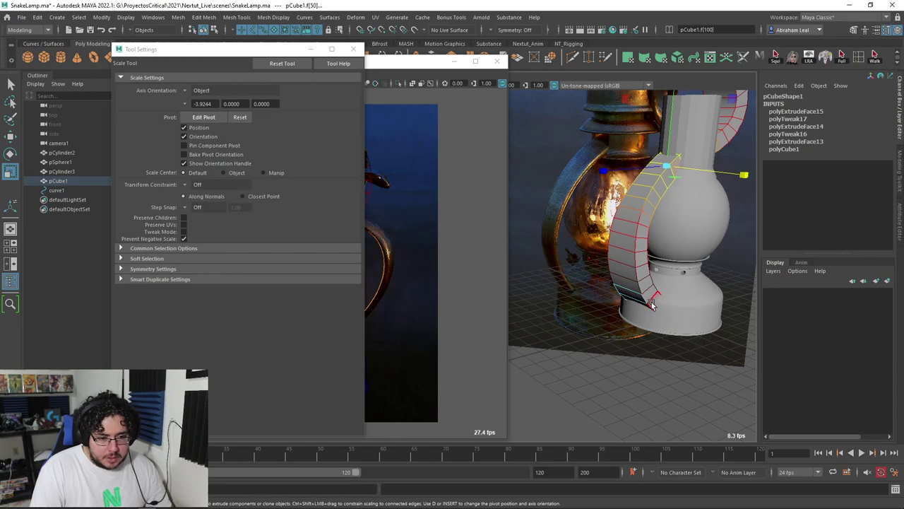
# - Pick another snake face, review the strip, then select the whole snake mesh
pyautogui.moveTo(651, 304)
pyautogui.keyDown('alt'); pyautogui.mouseDown()
pyautogui.moveTo(657, 258)
pyautogui.moveTo(555, 298)
pyautogui.mouseUp(); pyautogui.keyUp('alt')
pyautogui.press('4')
pyautogui.keyDown('shift'); pyautogui.click(607, 283); pyautogui.keyUp('shift')
pyautogui.press('5')
pyautogui.moveTo(620, 282)
pyautogui.keyDown('alt'); pyautogui.mouseDown()
pyautogui.moveTo(717, 263)
pyautogui.moveTo(631, 255)
pyautogui.mouseUp(); pyautogui.keyUp('alt')
pyautogui.scroll(5, 692, 254)
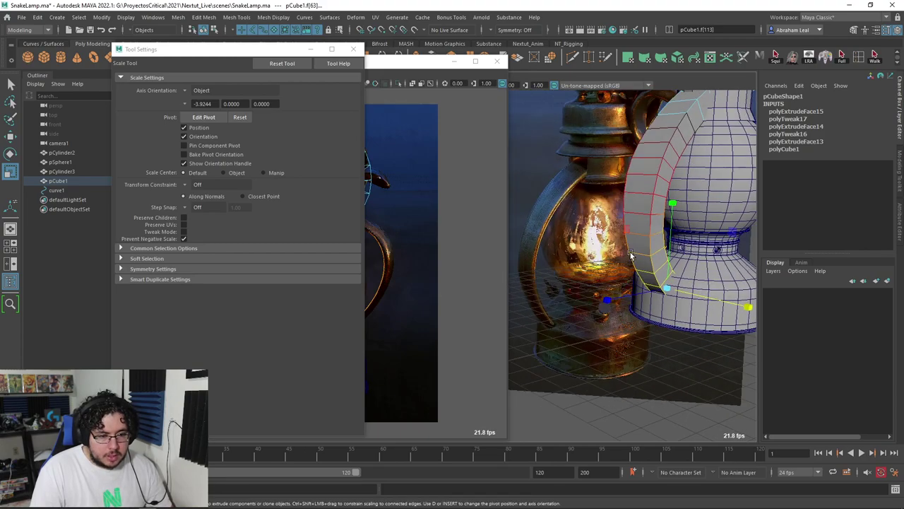
pyautogui.scroll(-5, 648, 221)
pyautogui.moveTo(649, 221)
pyautogui.keyDown('alt'); pyautogui.mouseDown()
pyautogui.moveTo(668, 195)
pyautogui.moveTo(710, 190)
pyautogui.moveTo(598, 192)
pyautogui.moveTo(617, 244)
pyautogui.mouseUp(); pyautogui.keyUp('alt')
pyautogui.scroll(5, 678, 190)
pyautogui.scroll(-4, 636, 198)
pyautogui.press('F8')
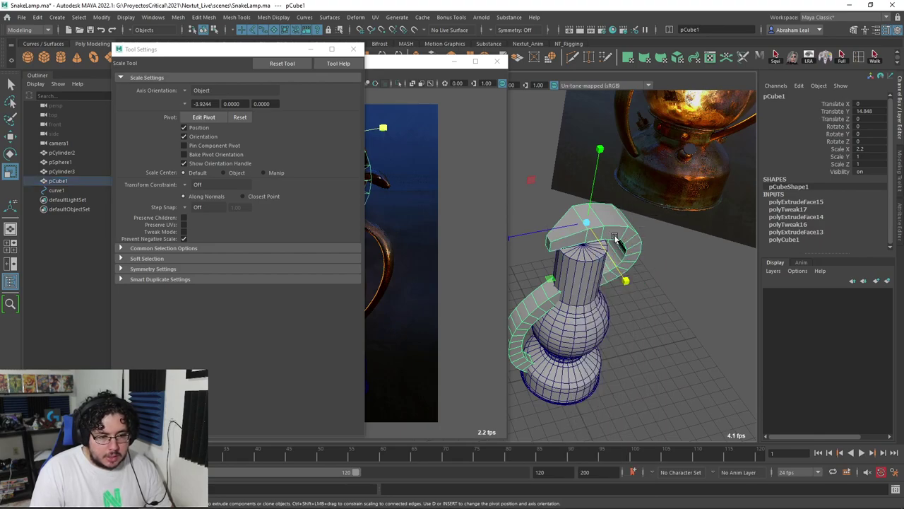
# - Select the snake head's faces f[11] and f[13] in face mode
pyautogui.press('F11')
pyautogui.click(614, 237)
pyautogui.moveTo(613, 237)
pyautogui.keyDown('alt'); pyautogui.mouseDown()
pyautogui.moveTo(604, 294)
pyautogui.moveTo(607, 130)
pyautogui.moveTo(685, 153)
pyautogui.moveTo(699, 141)
pyautogui.moveTo(624, 157)
pyautogui.moveTo(720, 156)
pyautogui.moveTo(703, 177)
pyautogui.moveTo(601, 161)
pyautogui.moveTo(612, 145)
pyautogui.moveTo(666, 164)
pyautogui.mouseUp(); pyautogui.keyUp('alt')
pyautogui.click(606, 127)
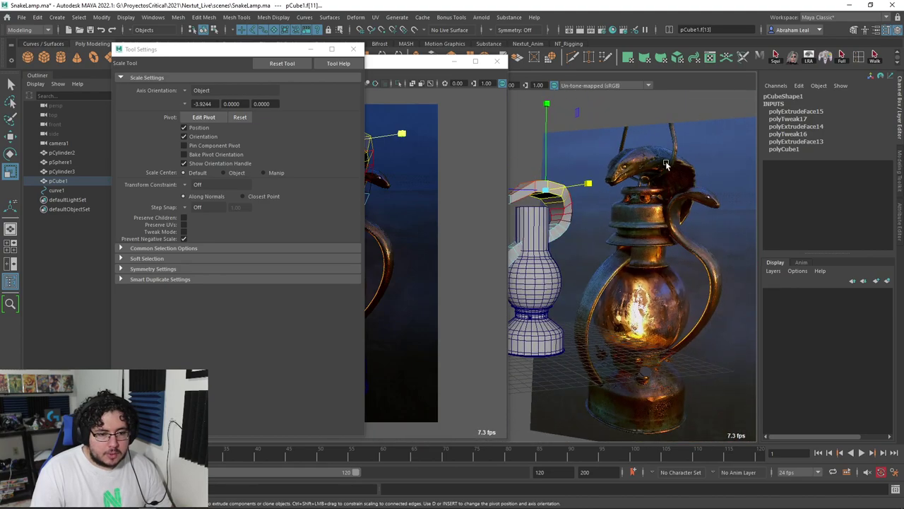
# - Orbit to see the reference plane edge-on and close the Tool Settings window
pyautogui.keyDown('alt'); pyautogui.moveTo(668, 223); pyautogui.dragTo(550, 215); pyautogui.keyUp('alt')
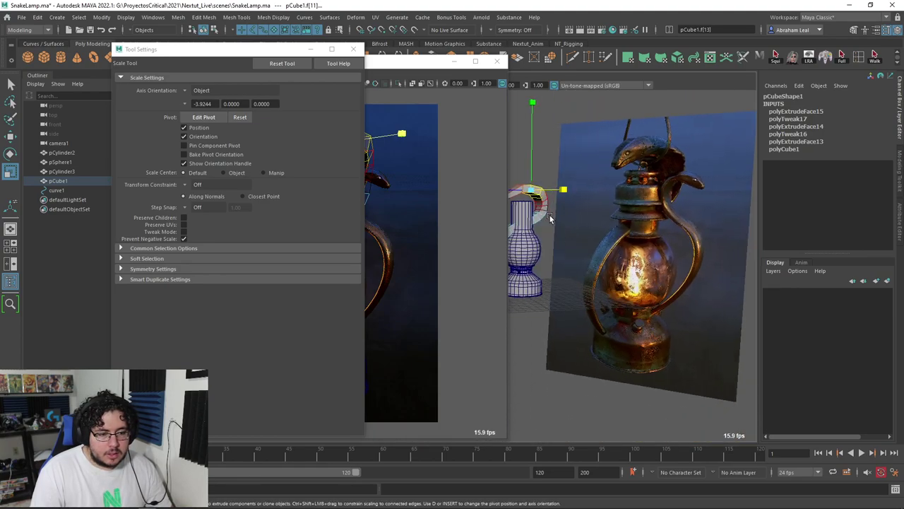
pyautogui.moveTo(550, 216); pyautogui.dragTo(566, 182, button='right')
pyautogui.moveTo(565, 181)
pyautogui.keyDown('alt'); pyautogui.mouseDown()
pyautogui.moveTo(569, 227)
pyautogui.moveTo(636, 235)
pyautogui.moveTo(633, 249)
pyautogui.mouseUp(); pyautogui.keyUp('alt')
pyautogui.click(354, 52)
pyautogui.press('space')
# - From the front view, select the snake head's two top faces and undo their last scale
pyautogui.press('f')
pyautogui.scroll(2, 661, 248)
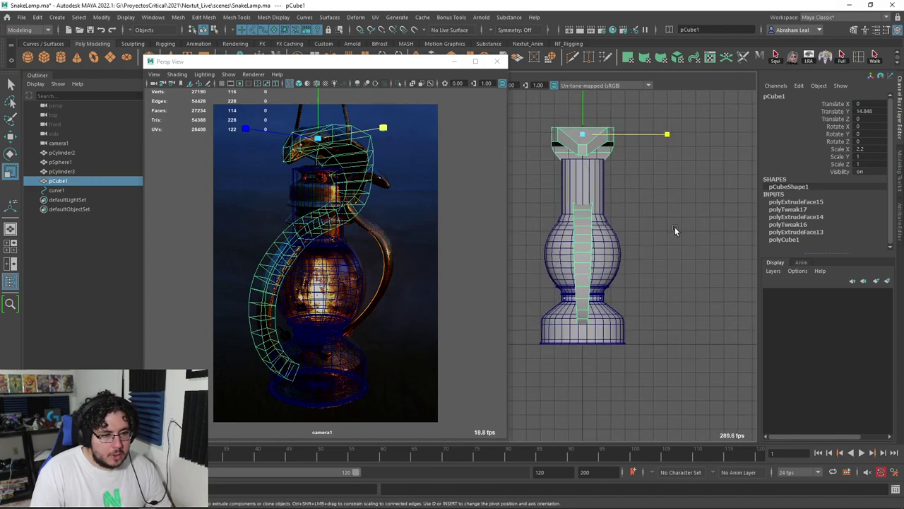
pyautogui.click(424, 182)
pyautogui.moveTo(524, 157); pyautogui.dragTo(600, 176)
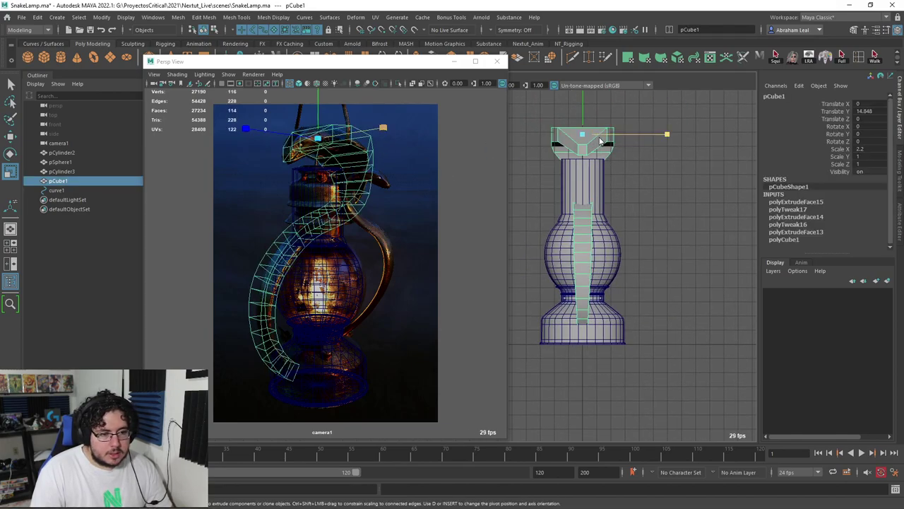
pyautogui.press('F8')
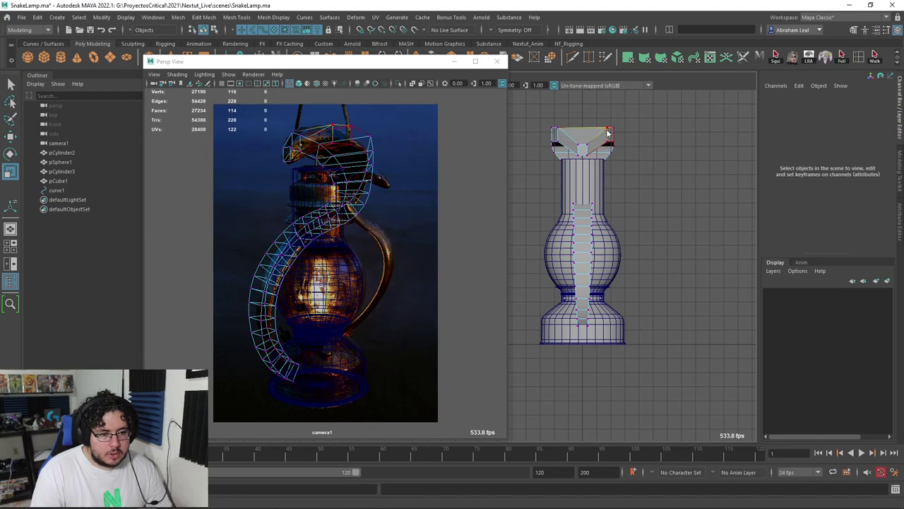
pyautogui.moveTo(617, 107); pyautogui.dragTo(547, 145)
pyautogui.hotkey('ctrl', 'z')
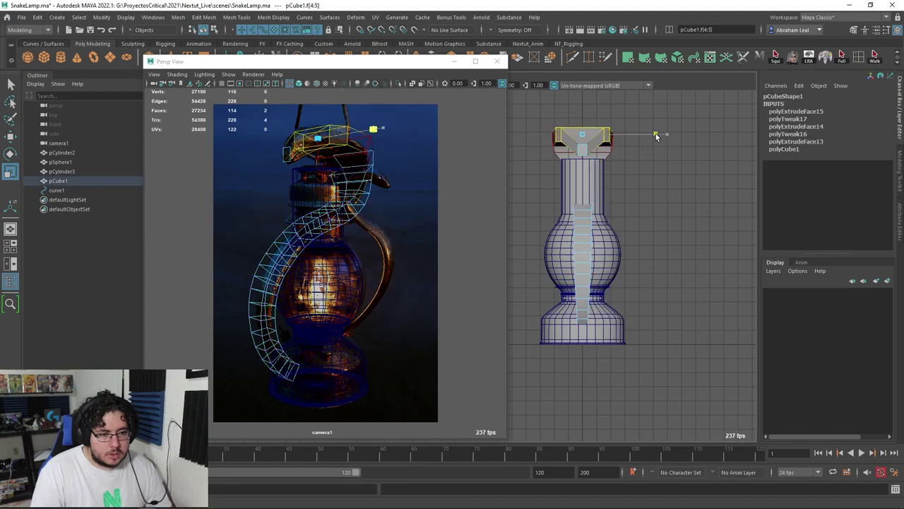
pyautogui.press('q')
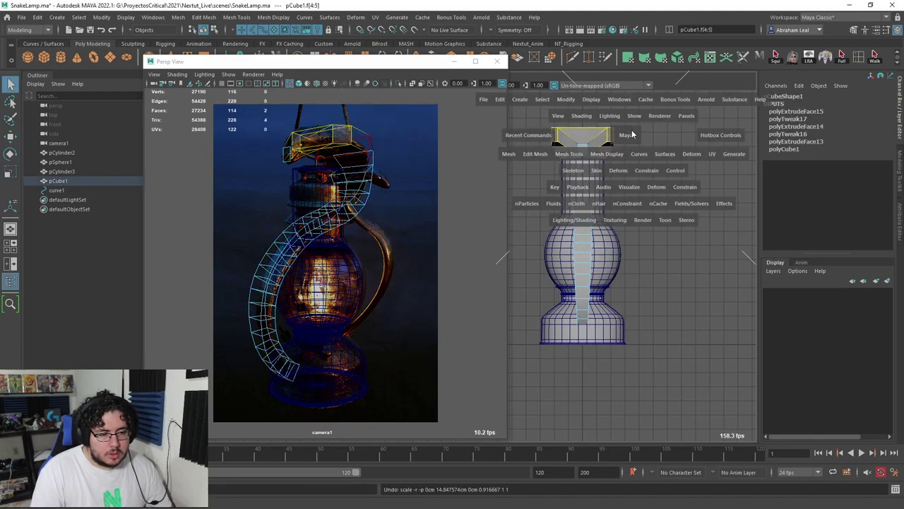
# - Reselect head faces f[11] and f[13] with the Move tool, then deselect them
pyautogui.keyDown('alt'); pyautogui.moveTo(631, 131); pyautogui.dragTo(612, 189); pyautogui.keyUp('alt')
pyautogui.scroll(3, 614, 195)
pyautogui.click(615, 195)
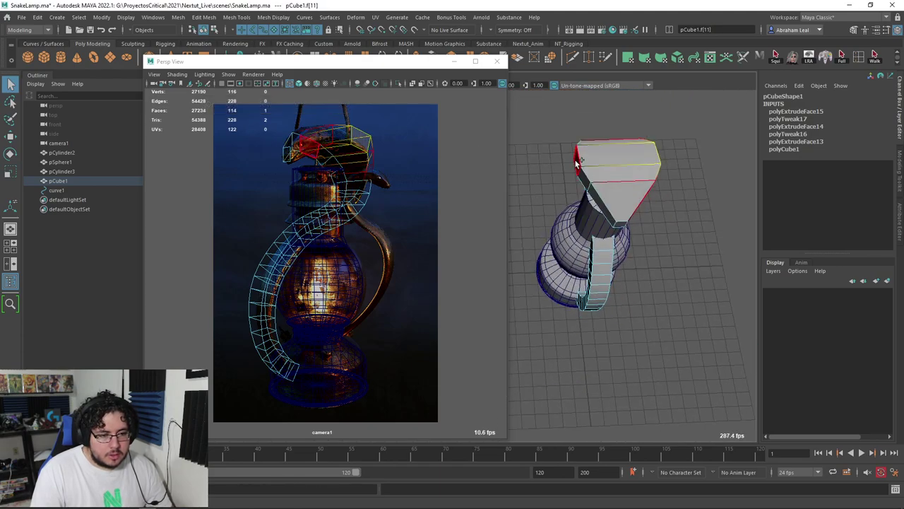
pyautogui.click(607, 170)
pyautogui.press('w')
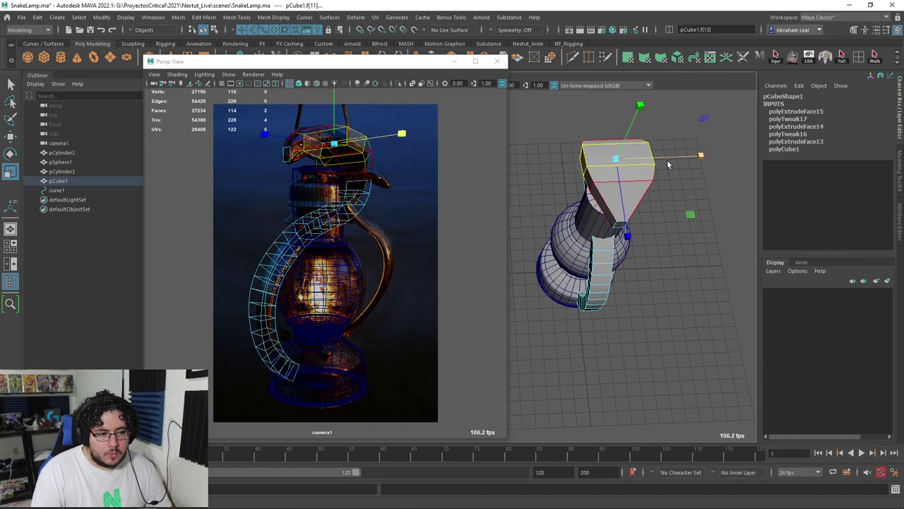
pyautogui.click(682, 125)
# - Switch the main panel to the side view, zoom in, and open the Create menu
pyautogui.press('space')
pyautogui.scroll(3, 652, 167)
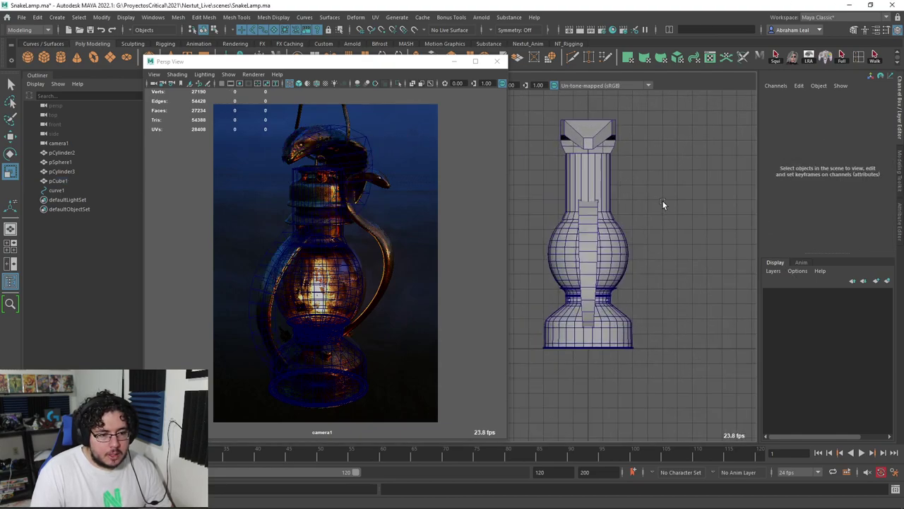
pyautogui.scroll(2, 666, 202)
pyautogui.click(56, 17)
pyautogui.moveTo(78, 90)
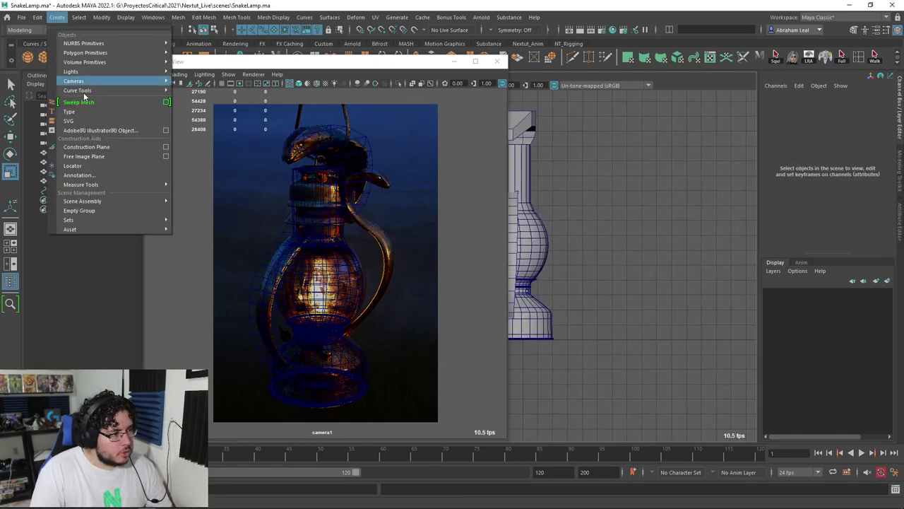
# - Start a CV curve and place its first point beside the lamp in the side view
pyautogui.click(183, 92)
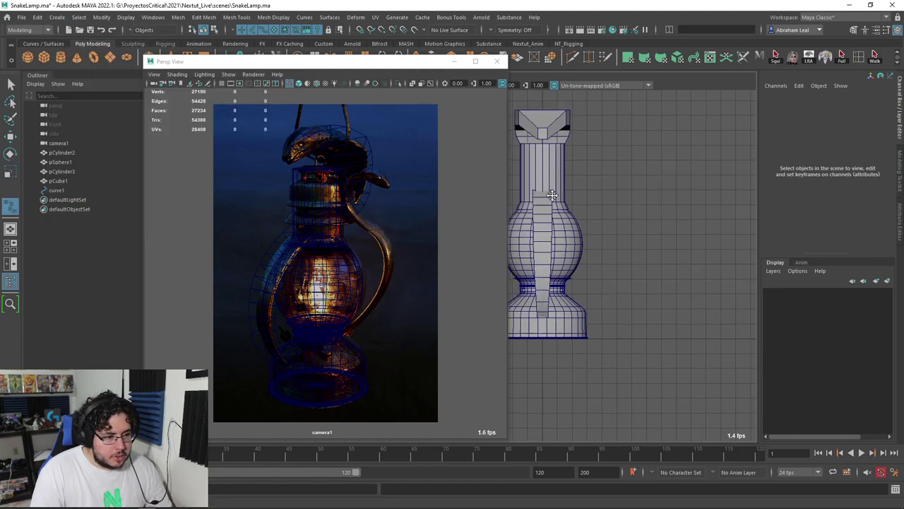
pyautogui.keyDown('alt'); pyautogui.moveTo(584, 135); pyautogui.dragTo(669, 135, button='middle'); pyautogui.keyUp('alt')
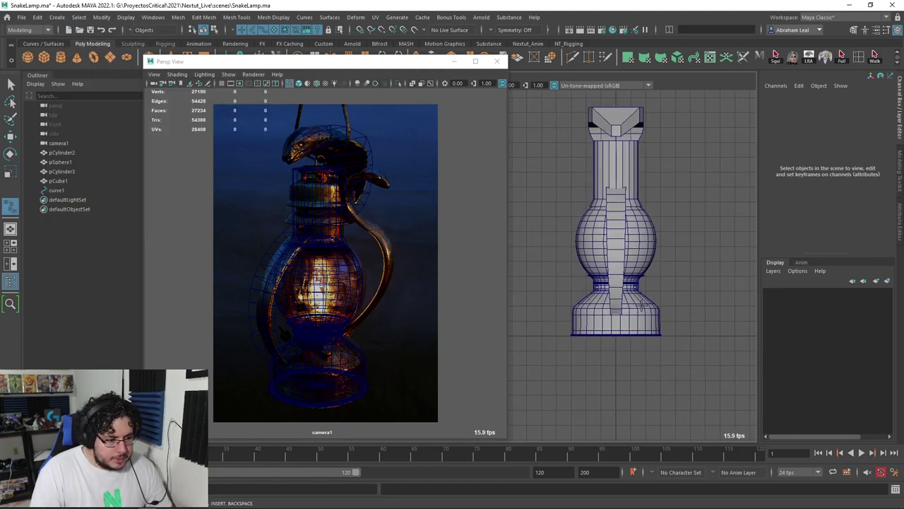
pyautogui.click(661, 271)
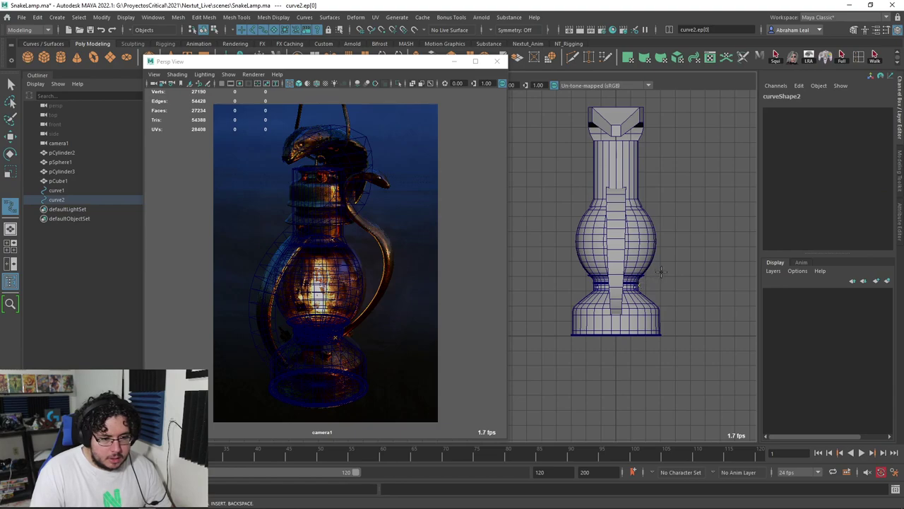
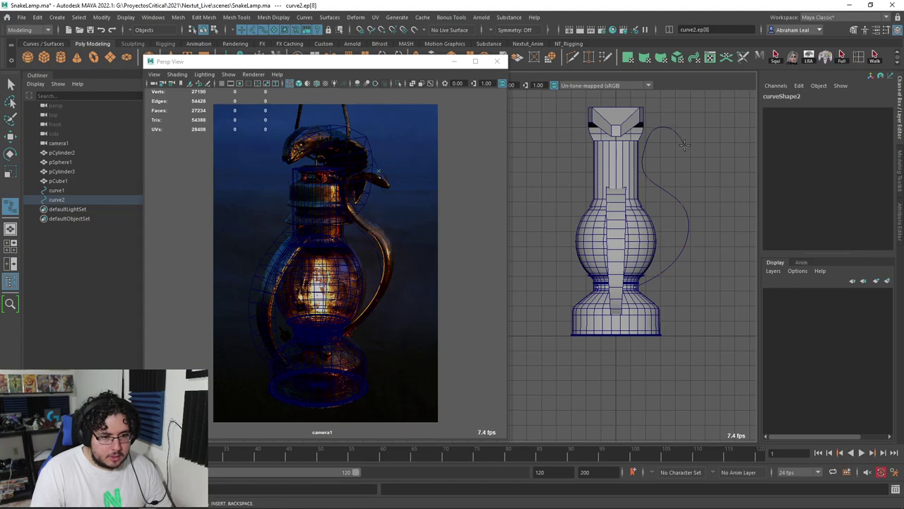
# - Finish the snake CV curve and switch it to control vertex editing with the Move tool
pyautogui.press('Return')
pyautogui.press('r')
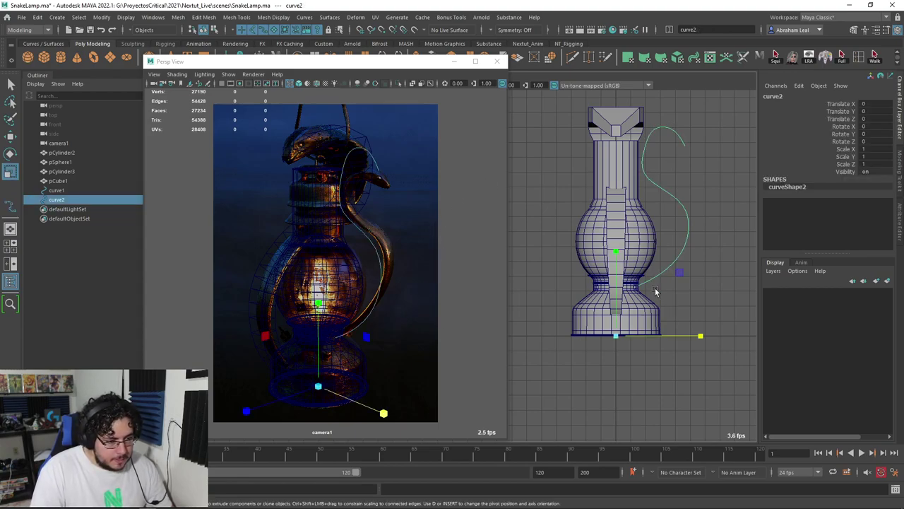
pyautogui.moveTo(655, 291); pyautogui.dragTo(657, 262, button='right')
pyautogui.click(660, 275)
pyautogui.press('w')
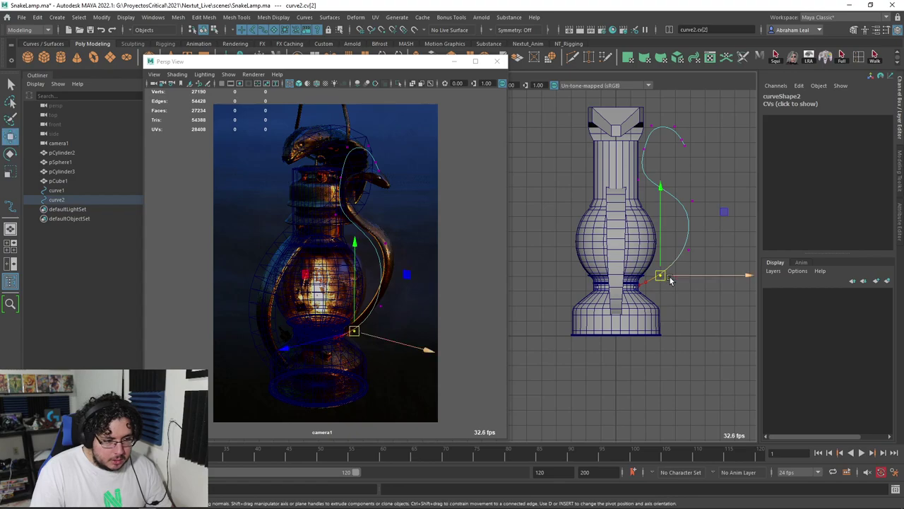
# - Push the curve's middle outward beside the bulb and pull the top curl into place
pyautogui.click(687, 251)
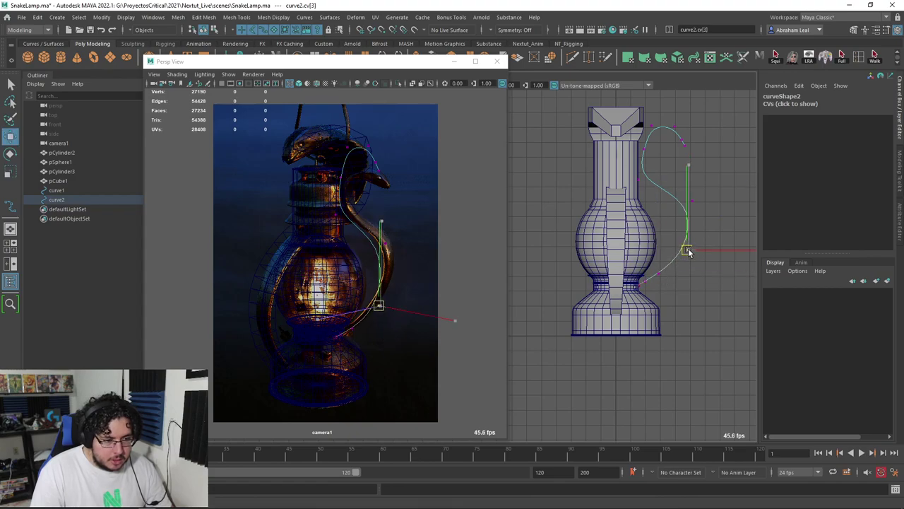
pyautogui.click(696, 205)
pyautogui.moveTo(697, 202)
pyautogui.mouseDown()
pyautogui.moveTo(708, 201)
pyautogui.moveTo(691, 201)
pyautogui.mouseUp()
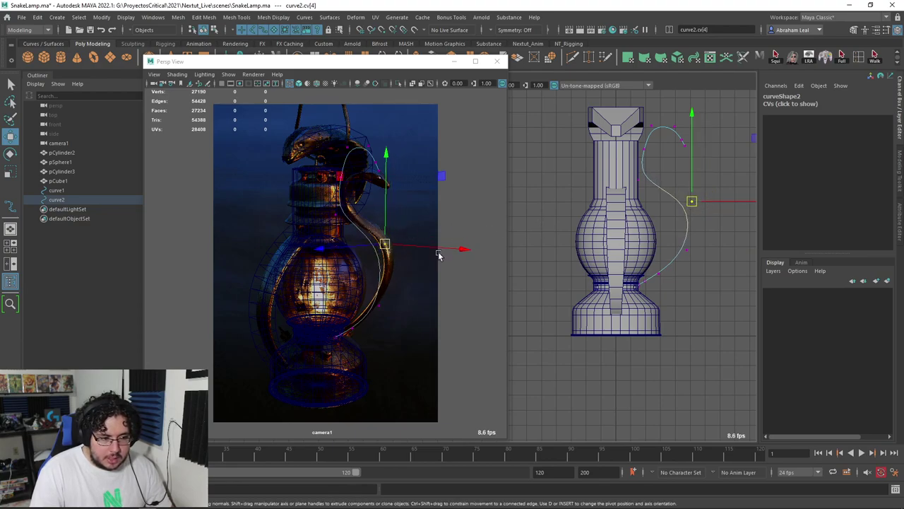
pyautogui.click(640, 182)
pyautogui.click(646, 141)
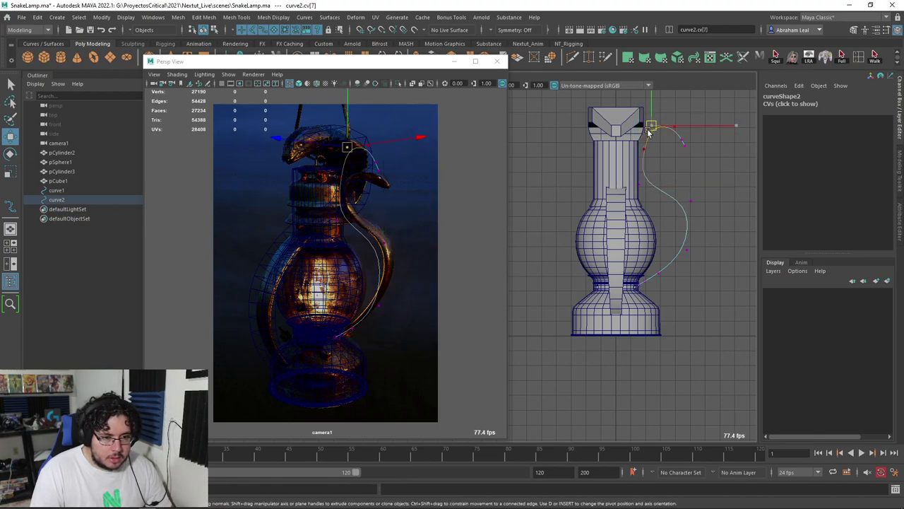
pyautogui.moveTo(717, 105)
pyautogui.mouseDown()
pyautogui.moveTo(658, 166)
pyautogui.moveTo(692, 146)
pyautogui.mouseUp()
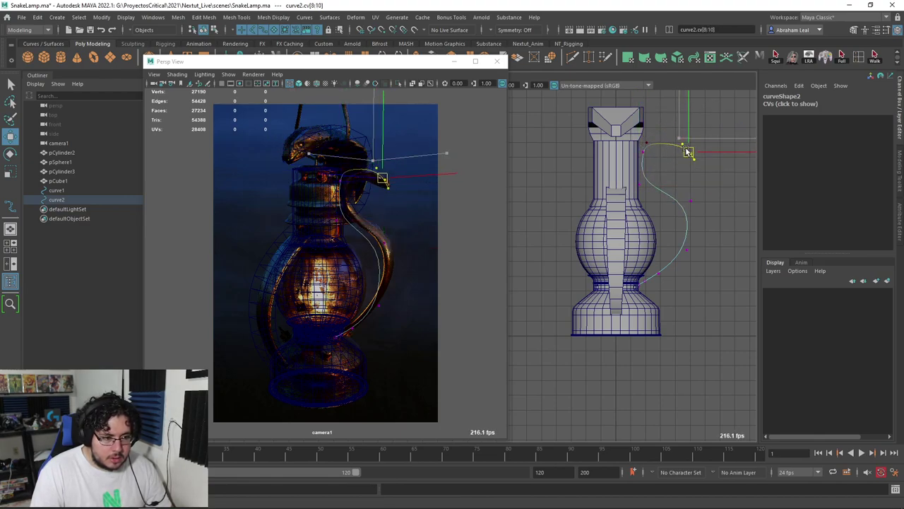
# - Select the top curl's end vertices and lower the joining vertex to tighten the curl
pyautogui.click(682, 148)
pyautogui.click(683, 146)
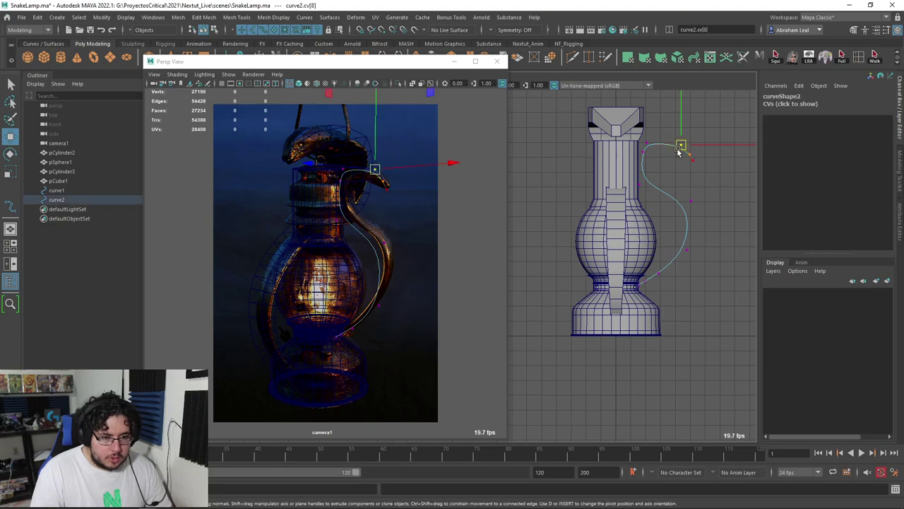
pyautogui.click(679, 151)
pyautogui.moveTo(695, 155); pyautogui.dragTo(678, 148)
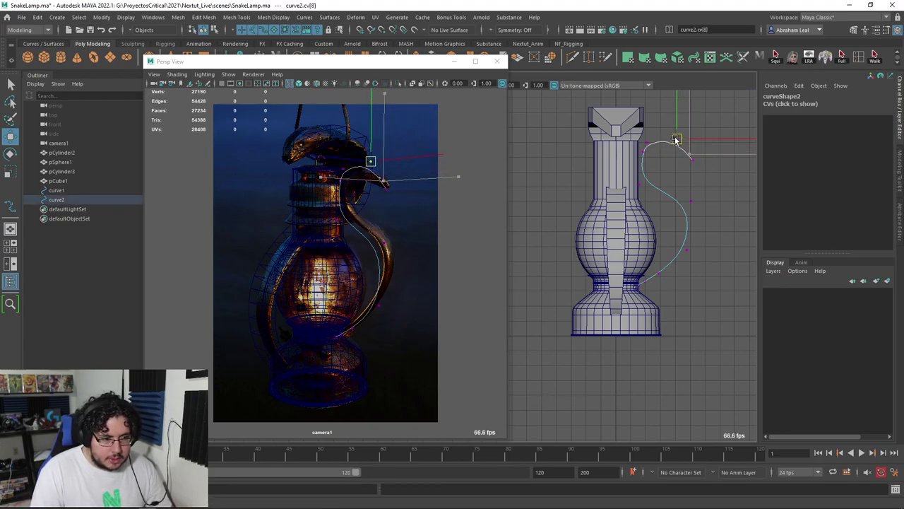
pyautogui.click(663, 134)
pyautogui.click(649, 142)
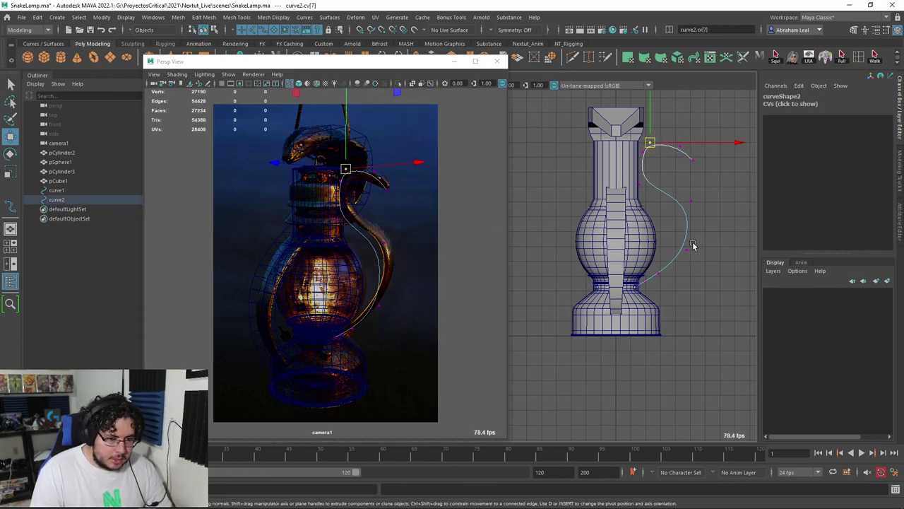
pyautogui.moveTo(657, 175); pyautogui.dragTo(657, 175)
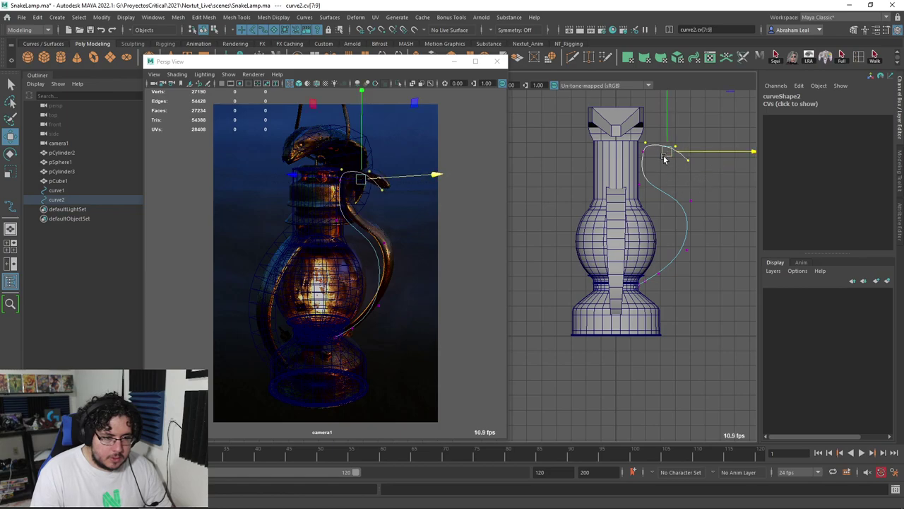
pyautogui.click(640, 157)
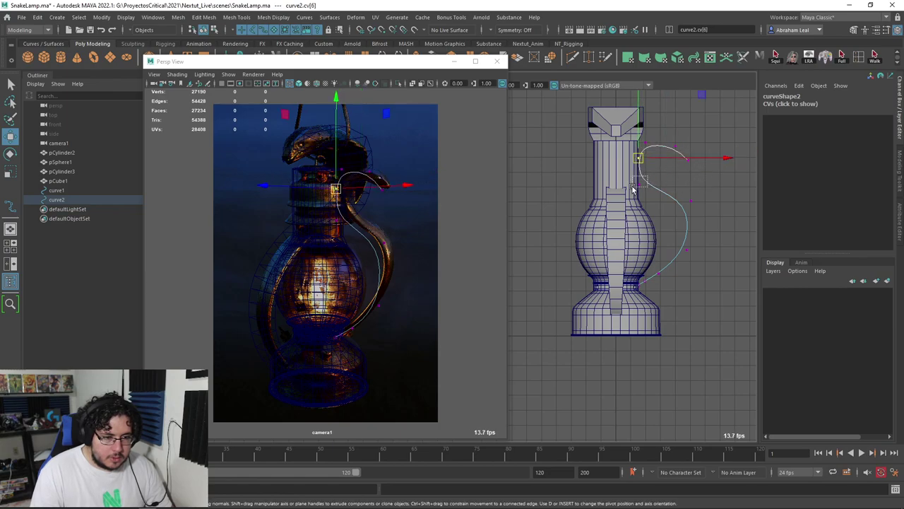
pyautogui.moveTo(638, 159); pyautogui.dragTo(641, 182)
# - Shift the middle vertices sideways to widen the curve beside the bulb, then raise an upper vertex slightly
pyautogui.moveTo(709, 194); pyautogui.dragTo(671, 270)
pyautogui.moveTo(688, 231); pyautogui.dragTo(711, 228)
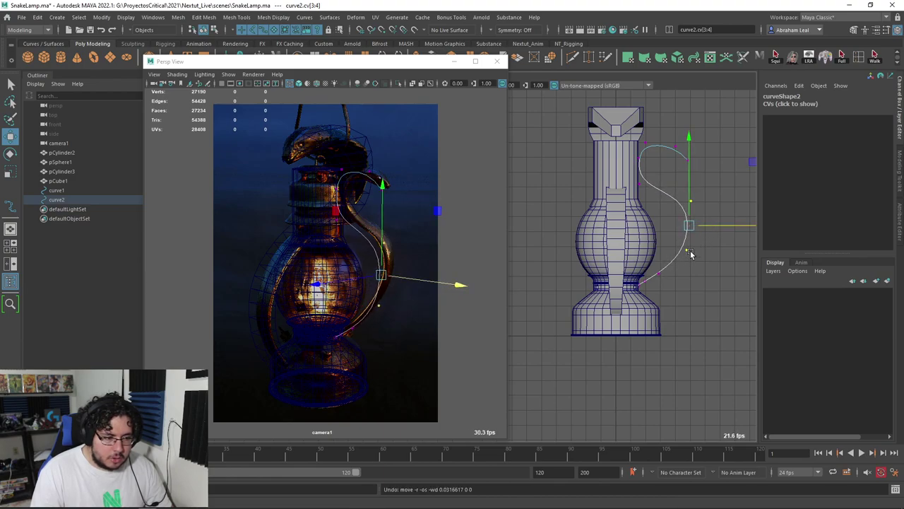
pyautogui.click(687, 249)
pyautogui.moveTo(708, 248); pyautogui.dragTo(715, 249)
pyautogui.click(721, 205)
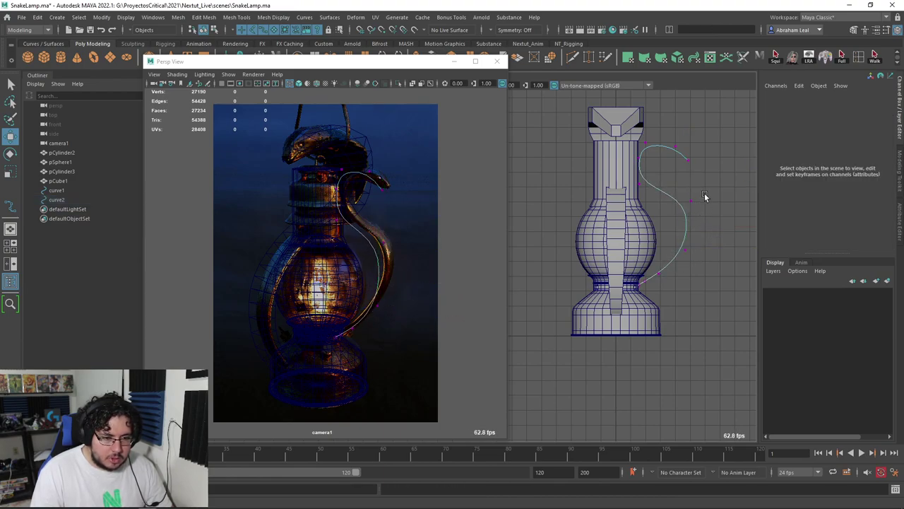
pyautogui.click(691, 200)
pyautogui.moveTo(696, 200); pyautogui.dragTo(704, 202)
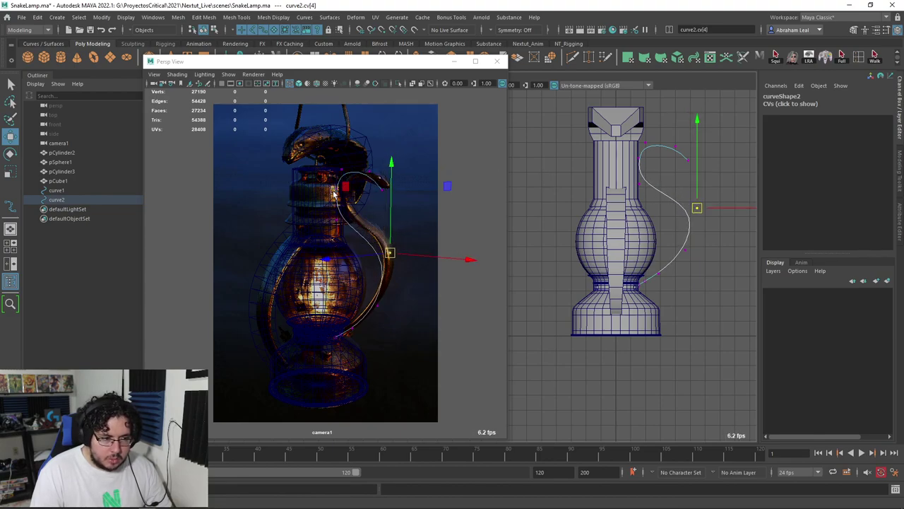
pyautogui.click(699, 178)
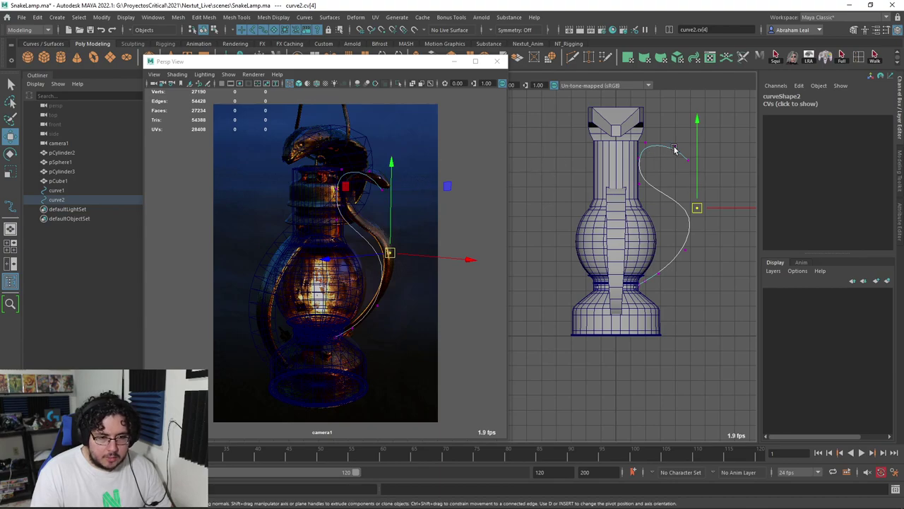
pyautogui.moveTo(685, 157); pyautogui.dragTo(690, 161)
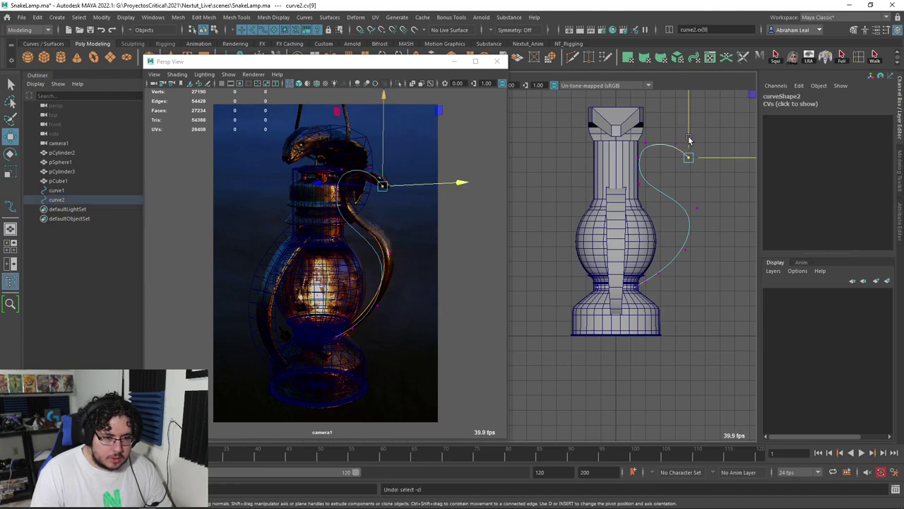
pyautogui.moveTo(689, 140); pyautogui.dragTo(689, 134)
# - Exit vertex editing and view the lamp and snake curve in perspective
pyautogui.press('q')
pyautogui.click(690, 152)
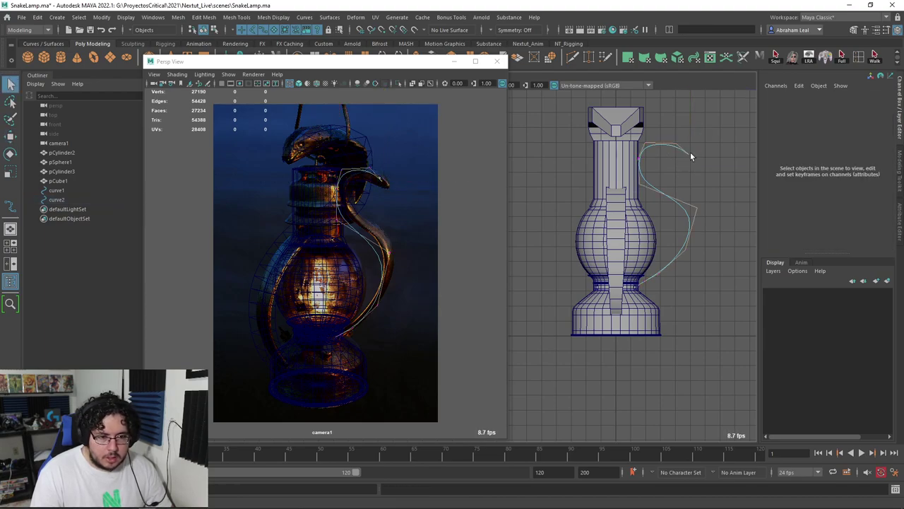
pyautogui.moveTo(687, 152)
pyautogui.keyDown('alt'); pyautogui.mouseDown()
pyautogui.moveTo(690, 135)
pyautogui.moveTo(710, 164)
pyautogui.mouseUp(); pyautogui.keyUp('alt')
pyautogui.click(667, 200)
pyautogui.keyDown('alt'); pyautogui.moveTo(667, 200); pyautogui.dragTo(646, 177); pyautogui.keyUp('alt')
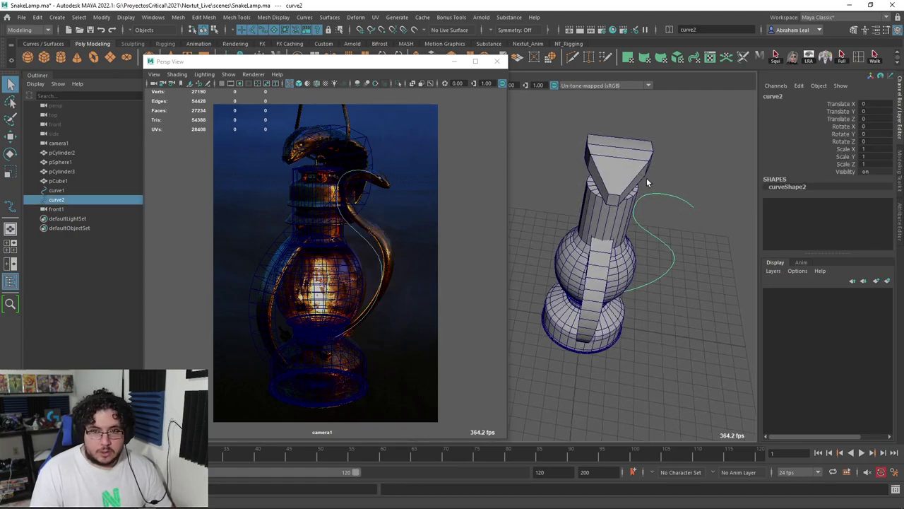
pyautogui.scroll(5, 682, 235)
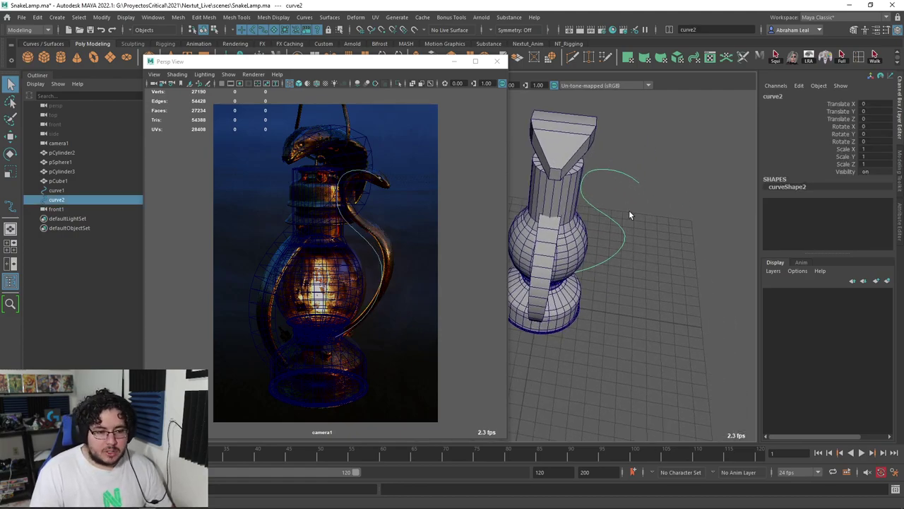
pyautogui.keyDown('alt'); pyautogui.moveTo(629, 209); pyautogui.dragTo(598, 249, button='middle'); pyautogui.keyUp('alt')
pyautogui.scroll(3, 596, 248)
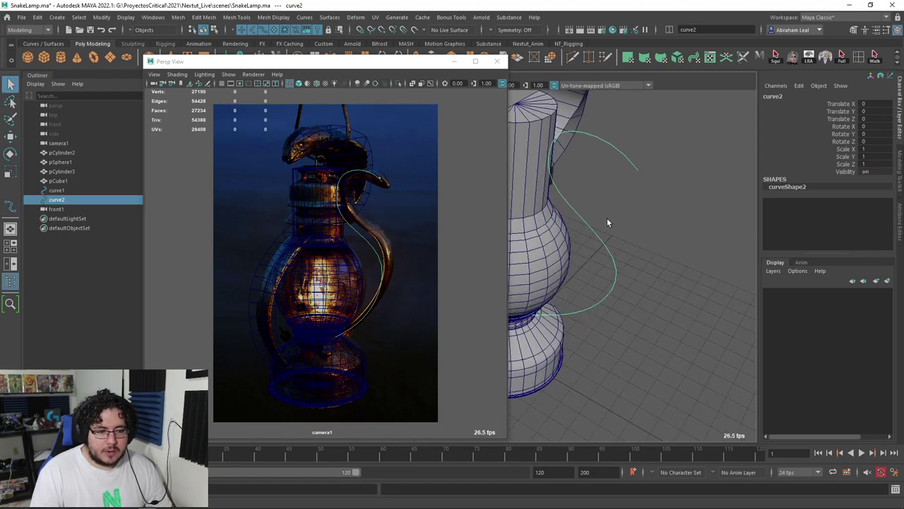
pyautogui.scroll(3, 606, 223)
# - Orbit around the lamp to inspect the curve from above, then add a new polygon cube
pyautogui.moveTo(585, 229)
pyautogui.keyDown('alt'); pyautogui.mouseDown()
pyautogui.moveTo(633, 236)
pyautogui.moveTo(613, 223)
pyautogui.moveTo(569, 224)
pyautogui.moveTo(663, 229)
pyautogui.mouseUp(); pyautogui.keyUp('alt')
pyautogui.scroll(2, 662, 229)
pyautogui.scroll(2, 641, 238)
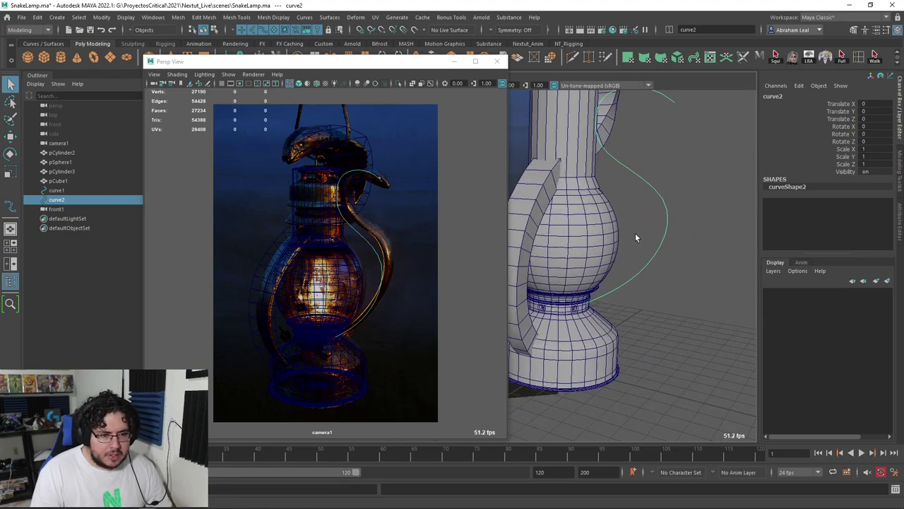
pyautogui.moveTo(637, 229)
pyautogui.keyDown('alt'); pyautogui.mouseDown()
pyautogui.moveTo(630, 264)
pyautogui.moveTo(586, 238)
pyautogui.moveTo(630, 269)
pyautogui.moveTo(657, 254)
pyautogui.mouseUp(); pyautogui.keyUp('alt')
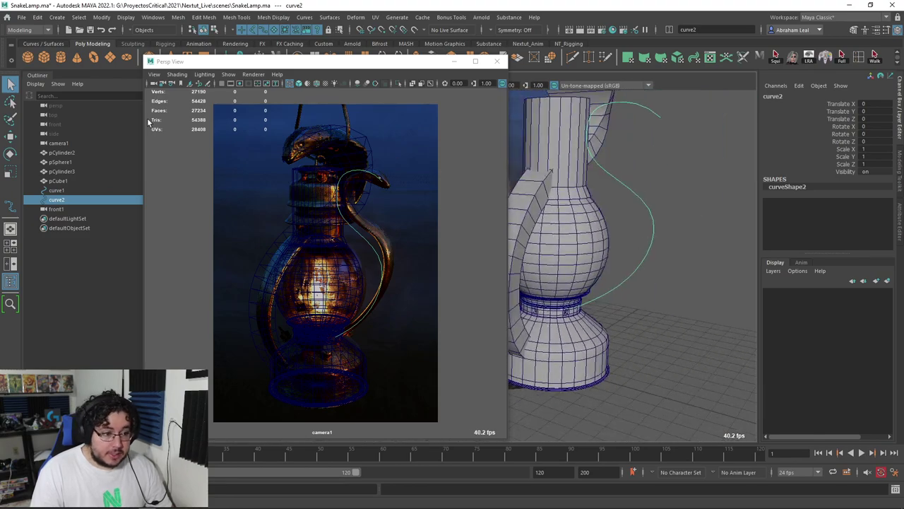
pyautogui.click(43, 57)
# - Raise the new cube to the bulb's base, shrink it to 0.61 and flatten it to 0.446 in Y
pyautogui.press('w')
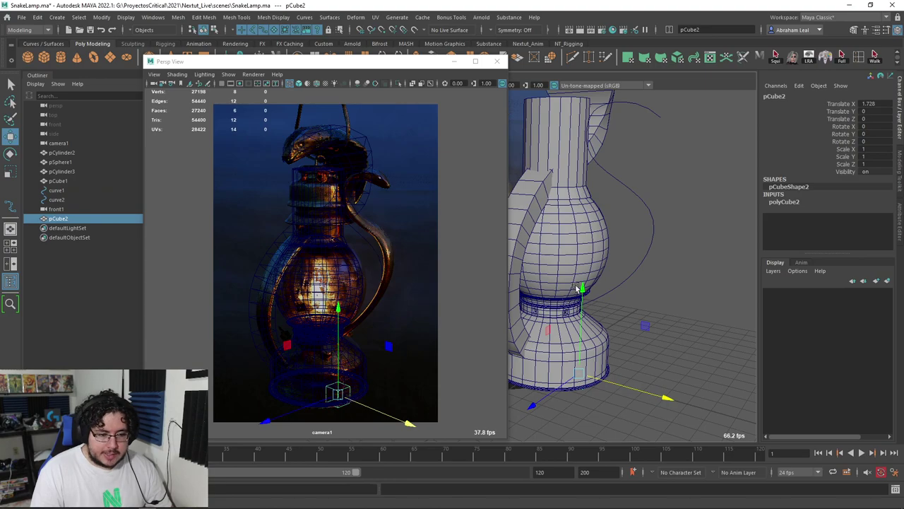
pyautogui.moveTo(576, 221); pyautogui.dragTo(577, 205)
pyautogui.moveTo(585, 252); pyautogui.dragTo(639, 259)
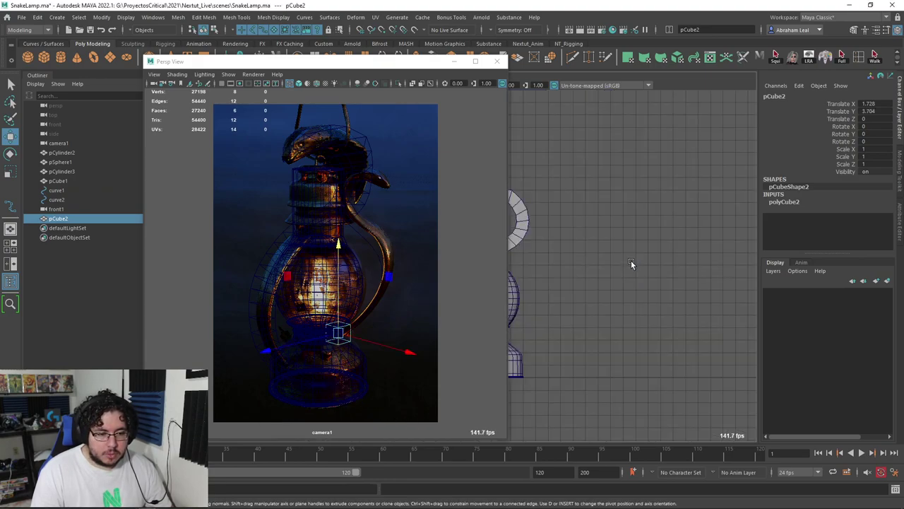
pyautogui.scroll(5, 657, 264)
pyautogui.press('r')
pyautogui.moveTo(679, 295); pyautogui.dragTo(661, 290)
pyautogui.press('w')
pyautogui.scroll(3, 660, 290)
pyautogui.scroll(2, 557, 212)
pyautogui.press('r')
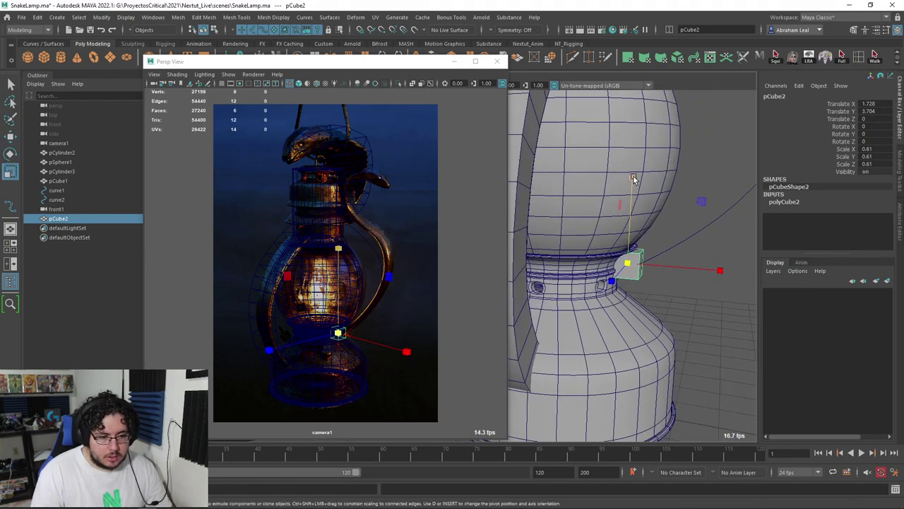
pyautogui.moveTo(634, 181); pyautogui.dragTo(632, 203)
# - Select a face of the small cube and add the snake curve to the selection
pyautogui.keyDown('alt'); pyautogui.moveTo(671, 261); pyautogui.dragTo(611, 259); pyautogui.keyUp('alt')
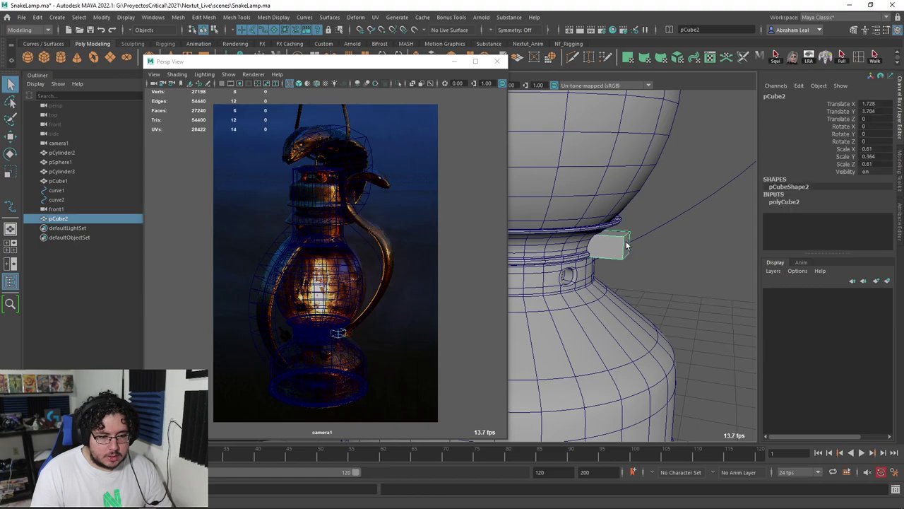
pyautogui.moveTo(629, 251); pyautogui.dragTo(625, 253, button='right')
pyautogui.click(664, 216)
pyautogui.keyDown('alt'); pyautogui.moveTo(667, 273); pyautogui.dragTo(454, 164); pyautogui.keyUp('alt')
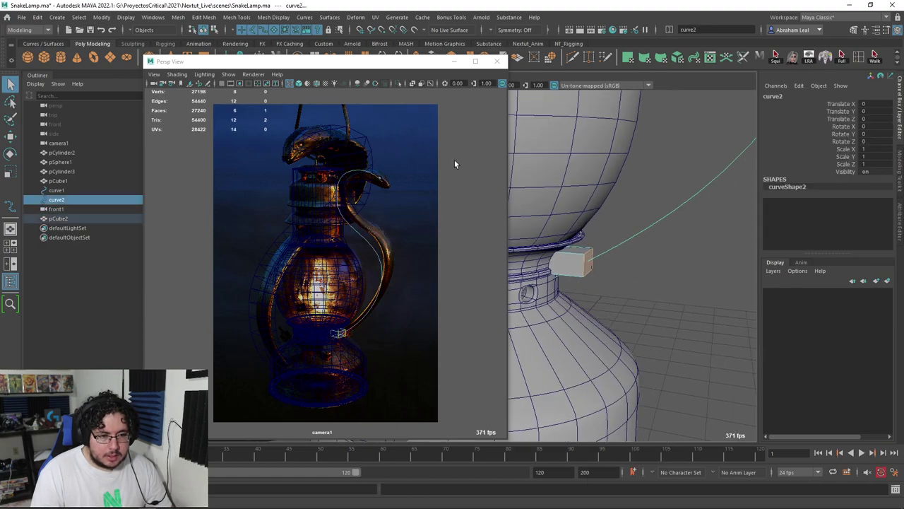
pyautogui.moveTo(271, 69); pyautogui.dragTo(295, 63)
# - Extrude the cube face along the snake curve with 25 divisions
pyautogui.click(243, 57)
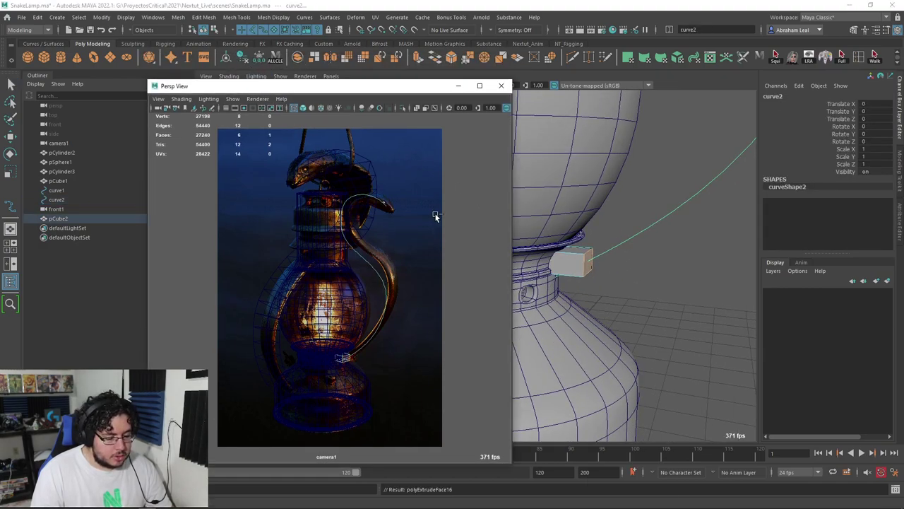
pyautogui.moveTo(426, 90); pyautogui.dragTo(321, 89)
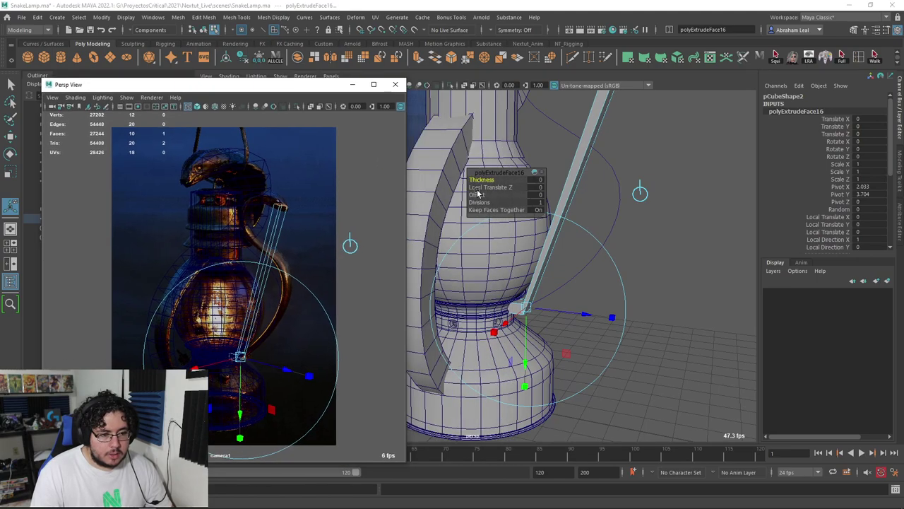
pyautogui.moveTo(479, 204)
pyautogui.mouseDown()
pyautogui.moveTo(635, 201)
pyautogui.moveTo(619, 142)
pyautogui.mouseUp()
pyautogui.scroll(-3, 596, 205)
# - Reverse the snake mesh's normals with Mesh Display > Reverse and frame where it meets the lamp neck
pyautogui.click(619, 131)
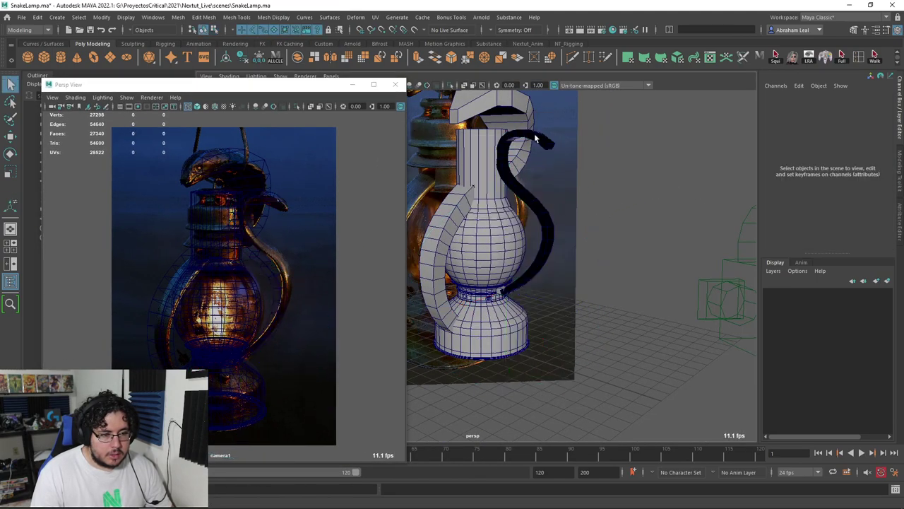
pyautogui.click(536, 137)
pyautogui.click(273, 17)
pyautogui.click(317, 67)
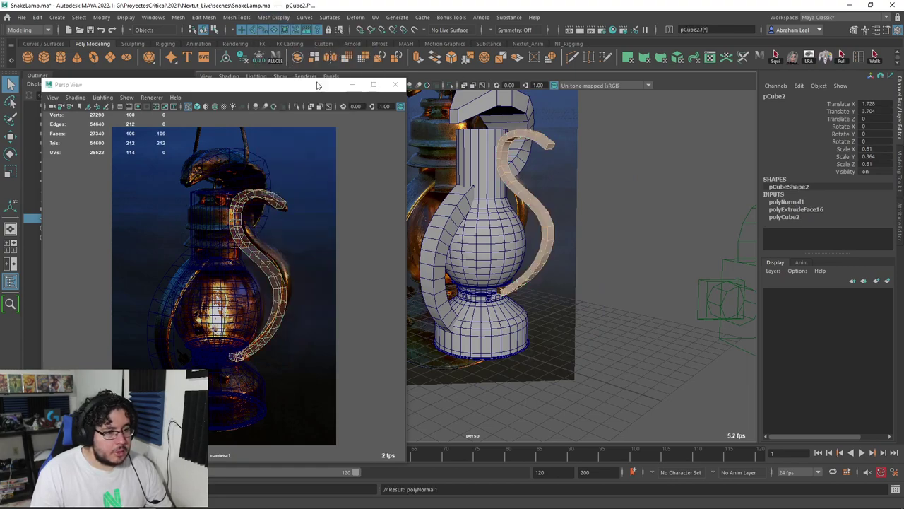
pyautogui.click(573, 196)
pyautogui.rightClick(616, 198)
pyautogui.scroll(5, 521, 319)
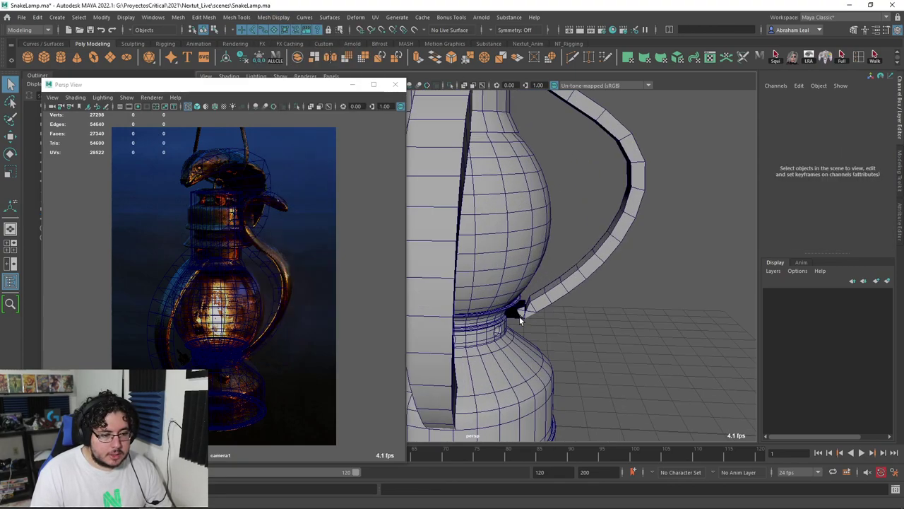
pyautogui.scroll(3, 521, 319)
pyautogui.click(541, 166)
pyautogui.keyDown('alt'); pyautogui.moveTo(540, 170); pyautogui.dragTo(514, 207, button='middle'); pyautogui.keyUp('alt')
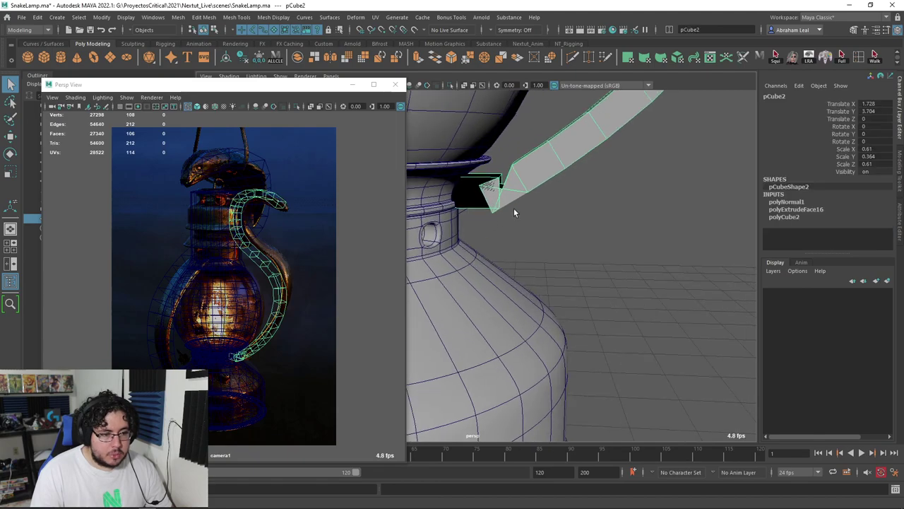
pyautogui.keyDown('alt'); pyautogui.moveTo(571, 188); pyautogui.dragTo(581, 198, button='middle'); pyautogui.keyUp('alt')
# - Show the scene in wireframe Front view and put the snake curve into control vertex mode
pyautogui.press('4')
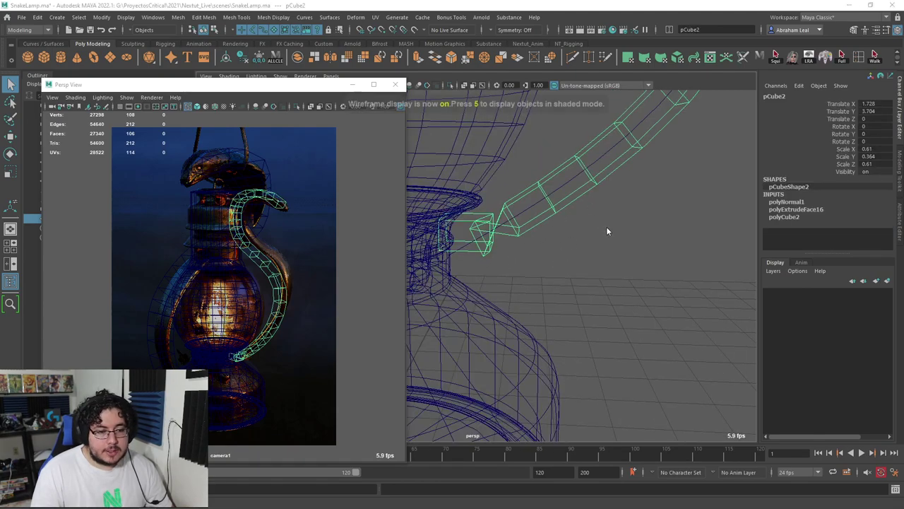
pyautogui.press('space')
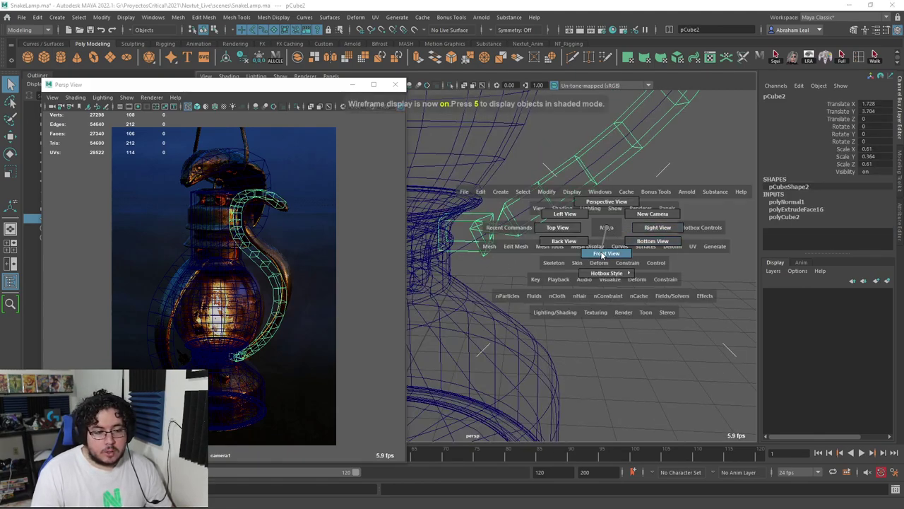
pyautogui.click(602, 254)
pyautogui.scroll(4, 589, 244)
pyautogui.scroll(3, 528, 278)
pyautogui.click(607, 216)
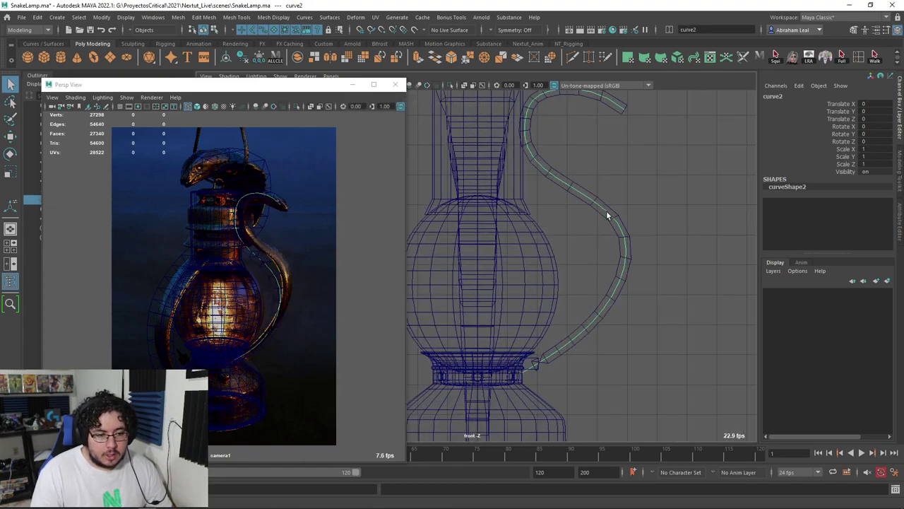
pyautogui.moveTo(607, 215); pyautogui.dragTo(541, 209, button='right')
# - Move the lower control points left and right to reshape the curve's base
pyautogui.click(637, 217)
pyautogui.press('w')
pyautogui.moveTo(638, 218); pyautogui.dragTo(616, 213)
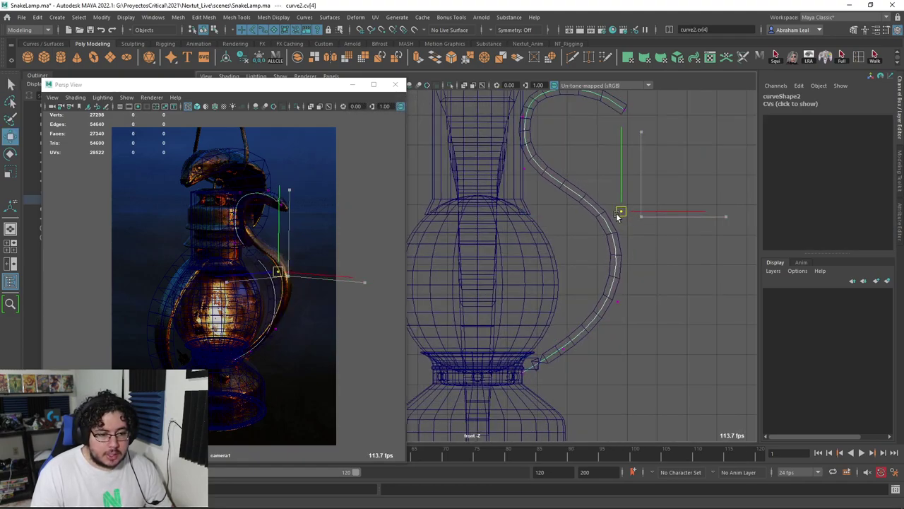
pyautogui.moveTo(623, 302); pyautogui.dragTo(612, 303)
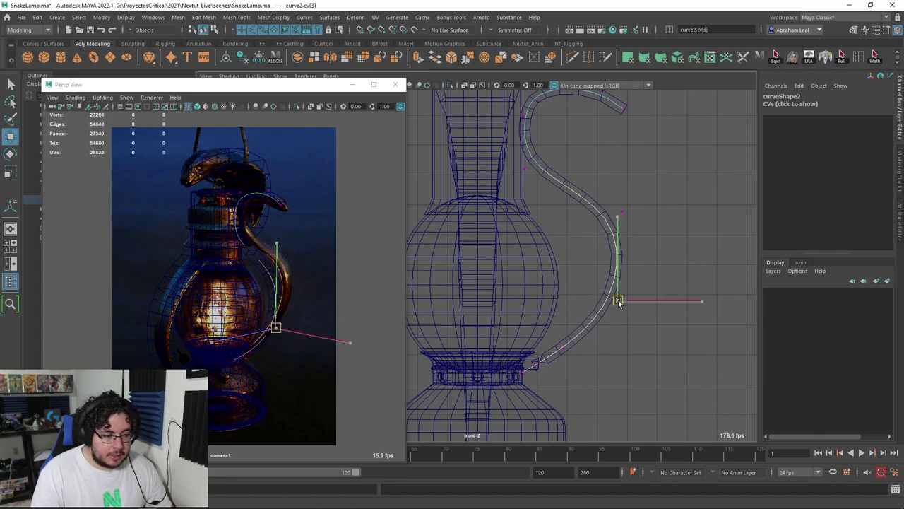
pyautogui.click(621, 210)
pyautogui.moveTo(621, 207); pyautogui.dragTo(633, 207)
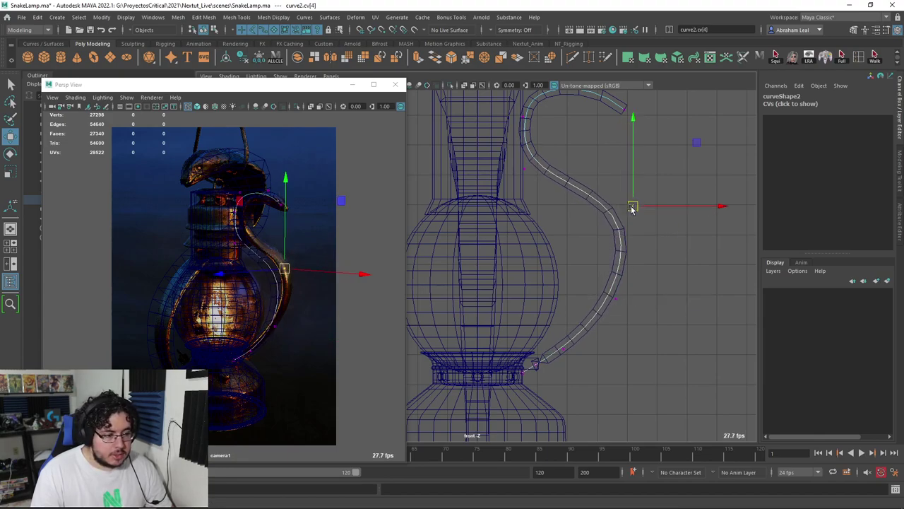
pyautogui.keyDown('alt'); pyautogui.moveTo(632, 207); pyautogui.dragTo(621, 253, button='middle'); pyautogui.keyUp('alt')
pyautogui.keyDown('alt'); pyautogui.moveTo(488, 285); pyautogui.dragTo(495, 268, button='middle'); pyautogui.keyUp('alt')
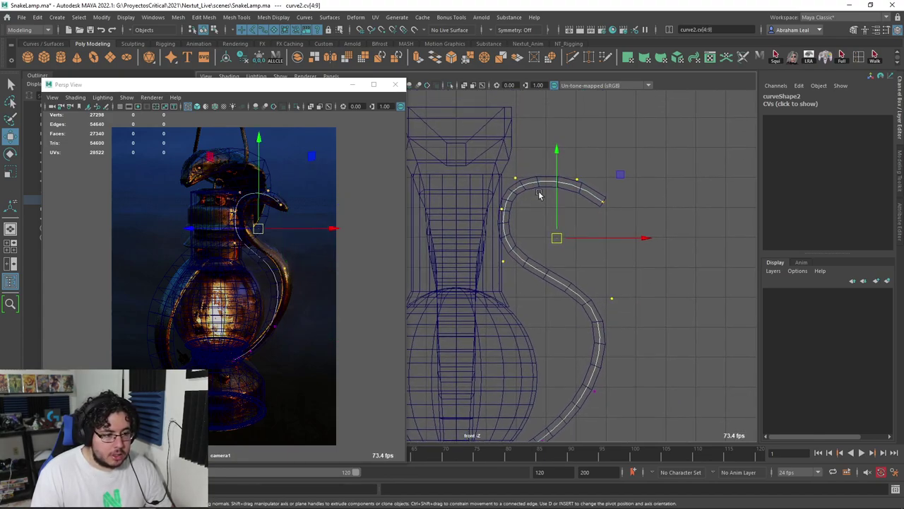
# - Select the upper curl's four control points, lower them and shift them right
pyautogui.moveTo(622, 297); pyautogui.dragTo(495, 141)
pyautogui.moveTo(558, 141); pyautogui.dragTo(558, 168)
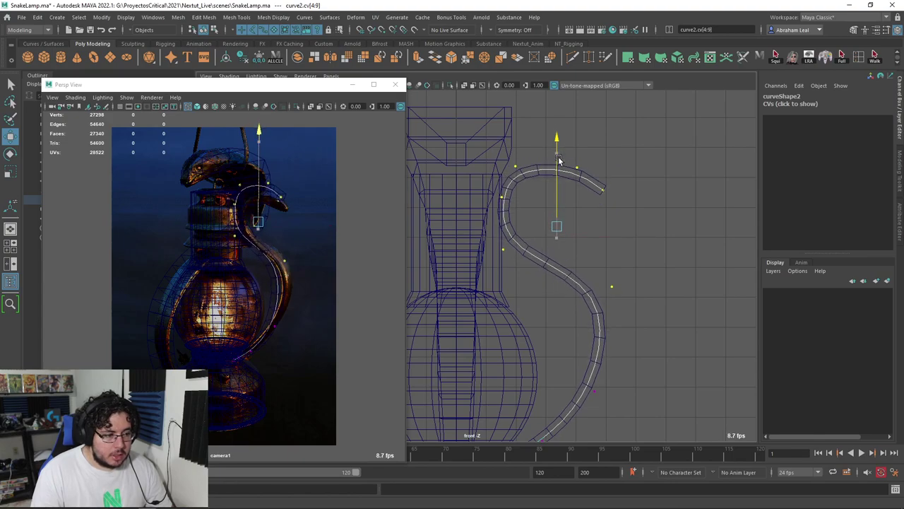
pyautogui.moveTo(614, 101); pyautogui.dragTo(569, 177)
pyautogui.moveTo(551, 129)
pyautogui.mouseDown()
pyautogui.moveTo(553, 146)
pyautogui.moveTo(447, 300)
pyautogui.mouseUp()
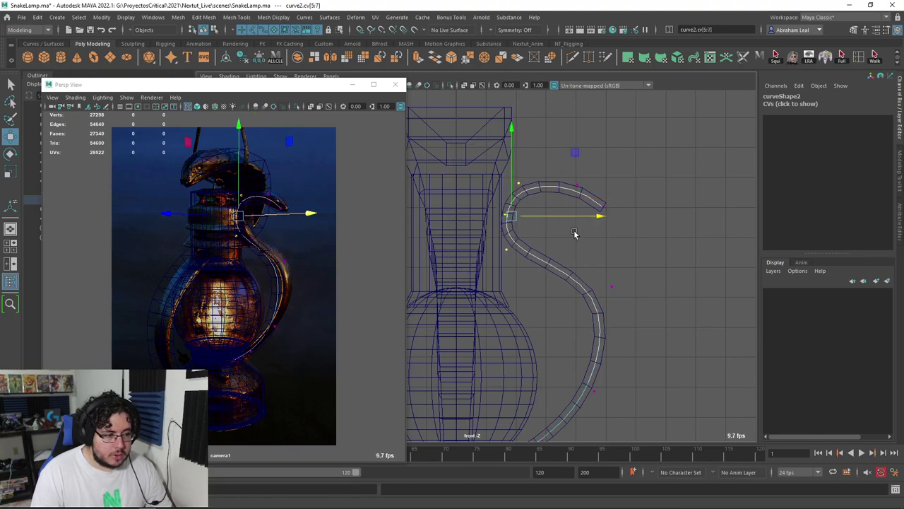
pyautogui.click(288, 230)
pyautogui.hotkey('ctrl', 'z')
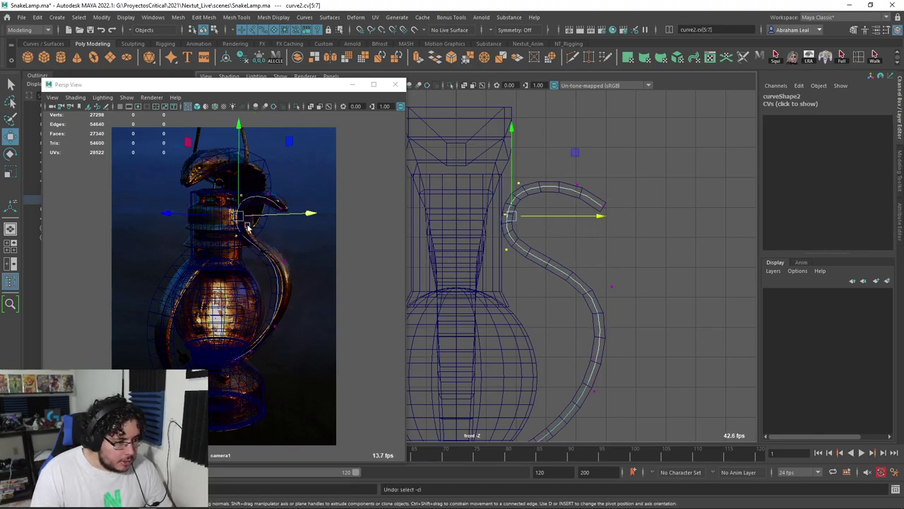
pyautogui.moveTo(562, 215); pyautogui.dragTo(579, 214)
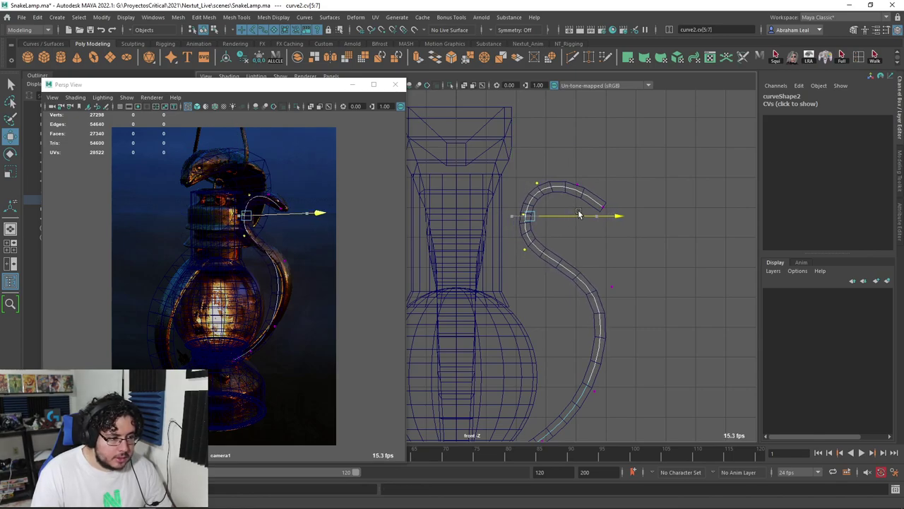
# - Nudge the middle control points to smooth the curve's bend, then return to Perspective view
pyautogui.moveTo(655, 273); pyautogui.dragTo(590, 327)
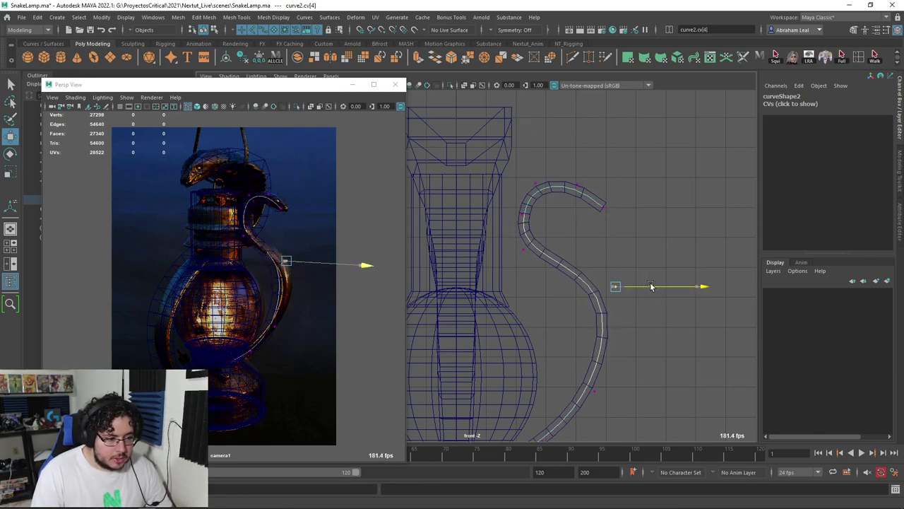
pyautogui.moveTo(636, 286); pyautogui.dragTo(645, 286)
pyautogui.keyDown('alt'); pyautogui.moveTo(613, 342); pyautogui.dragTo(615, 313, button='middle'); pyautogui.keyUp('alt')
pyautogui.click(612, 339)
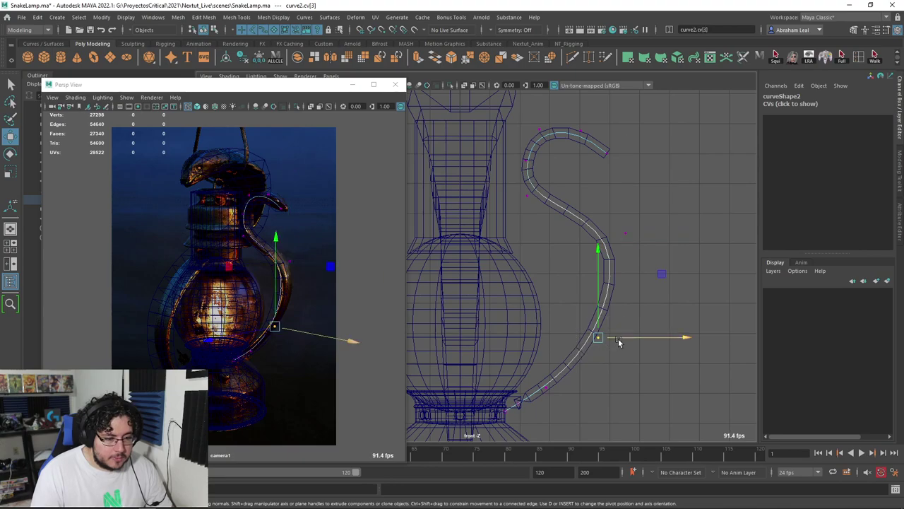
pyautogui.moveTo(636, 338); pyautogui.dragTo(617, 338)
pyautogui.click(625, 232)
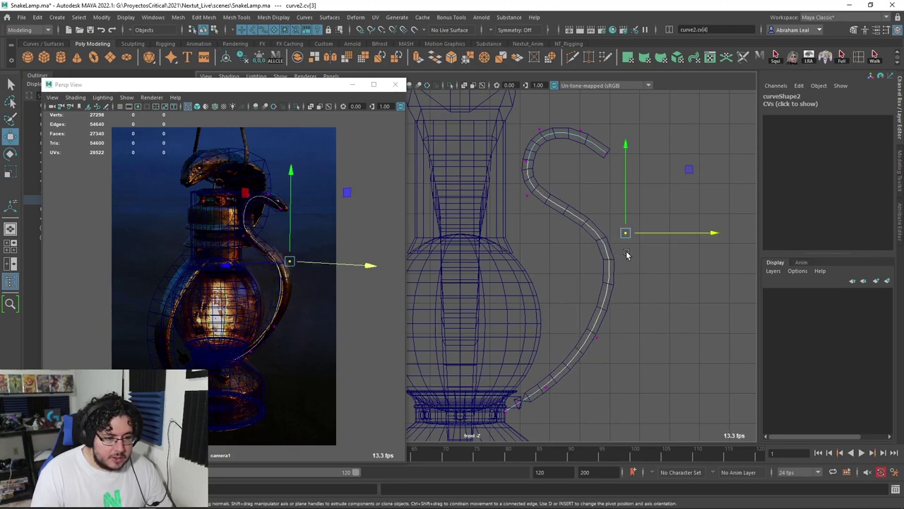
pyautogui.moveTo(625, 234); pyautogui.dragTo(637, 239)
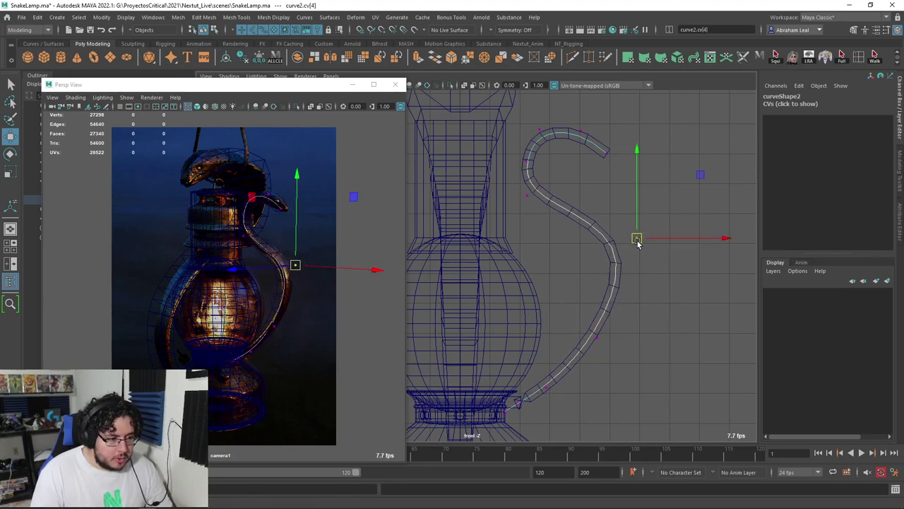
pyautogui.keyDown('alt'); pyautogui.moveTo(579, 241); pyautogui.dragTo(591, 273, button='middle'); pyautogui.keyUp('alt')
pyautogui.scroll(-2, 603, 263)
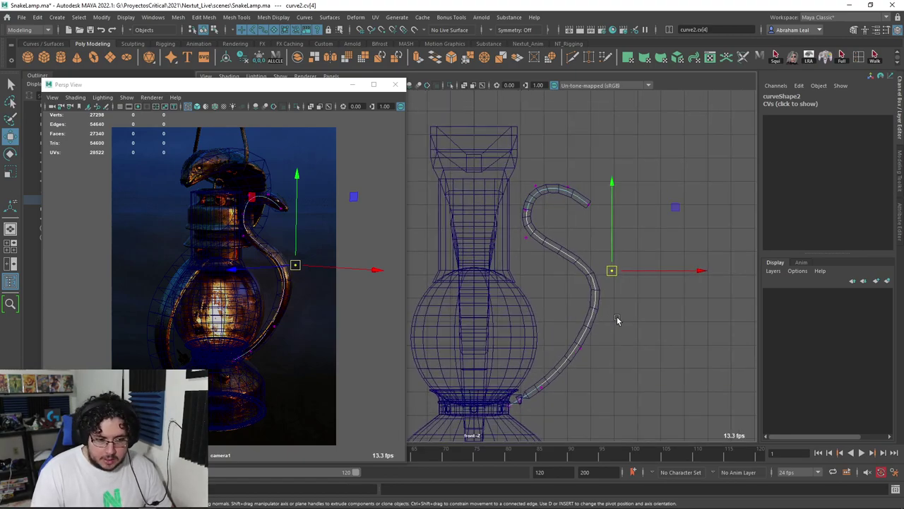
pyautogui.press('space')
pyautogui.moveTo(598, 315)
pyautogui.mouseDown()
pyautogui.moveTo(641, 297)
pyautogui.moveTo(558, 213)
pyautogui.mouseUp()
# - Switch to textured display and close in on the snake handle's base joint
pyautogui.press('6')
pyautogui.click(558, 173)
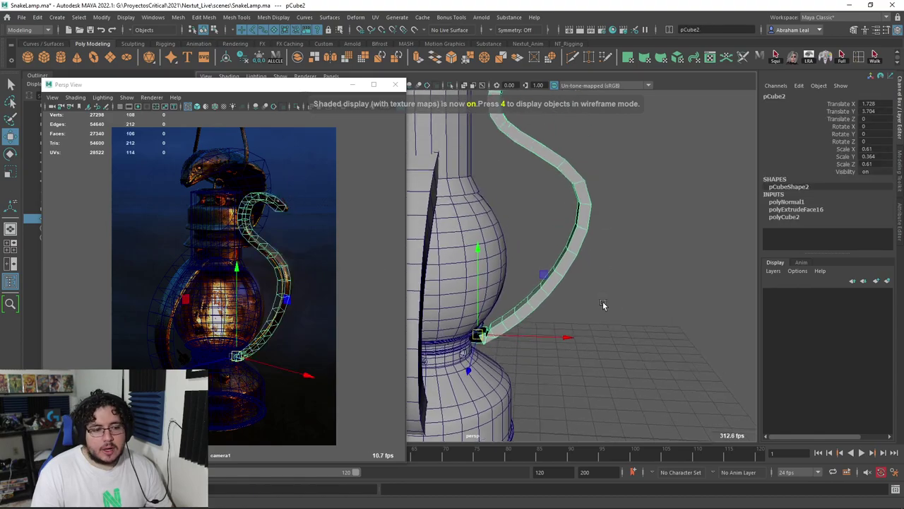
pyautogui.moveTo(557, 173)
pyautogui.keyDown('alt'); pyautogui.mouseDown()
pyautogui.moveTo(544, 282)
pyautogui.moveTo(598, 268)
pyautogui.moveTo(393, 244)
pyautogui.moveTo(504, 268)
pyautogui.moveTo(542, 262)
pyautogui.moveTo(593, 293)
pyautogui.mouseUp(); pyautogui.keyUp('alt')
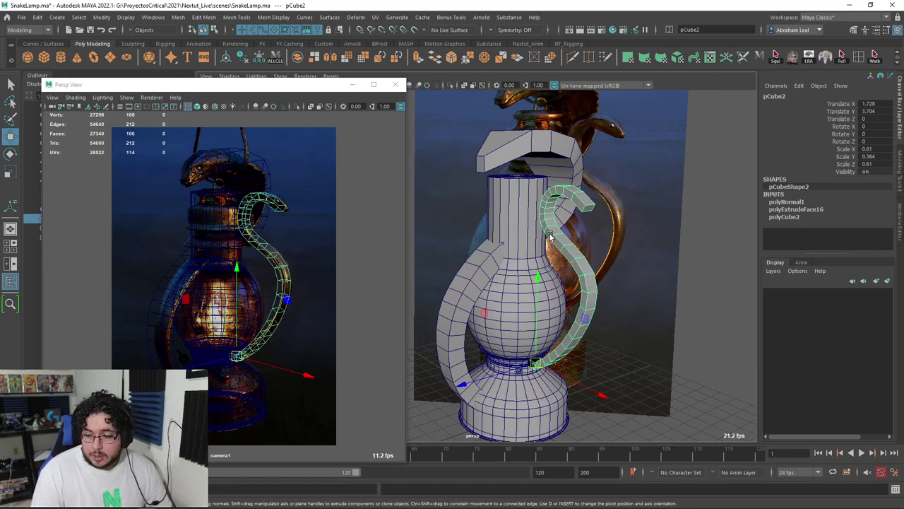
pyautogui.scroll(3, 550, 236)
pyautogui.click(592, 215)
pyautogui.scroll(3, 593, 216)
pyautogui.moveTo(593, 216)
pyautogui.keyDown('alt'); pyautogui.mouseDown()
pyautogui.moveTo(652, 235)
pyautogui.moveTo(503, 217)
pyautogui.mouseUp(); pyautogui.keyUp('alt')
pyautogui.click(652, 235)
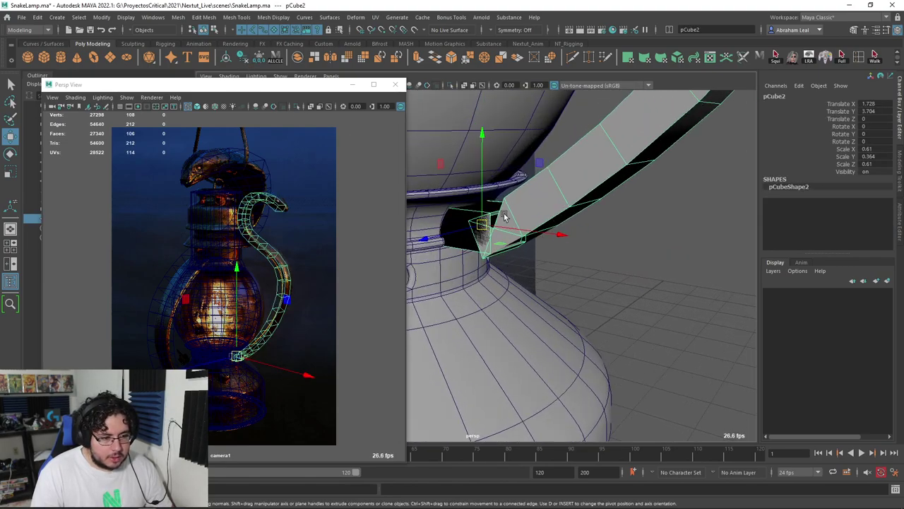
# - Delete the handle's end faces where it meets the jug body
pyautogui.press('F11')
pyautogui.click(493, 219)
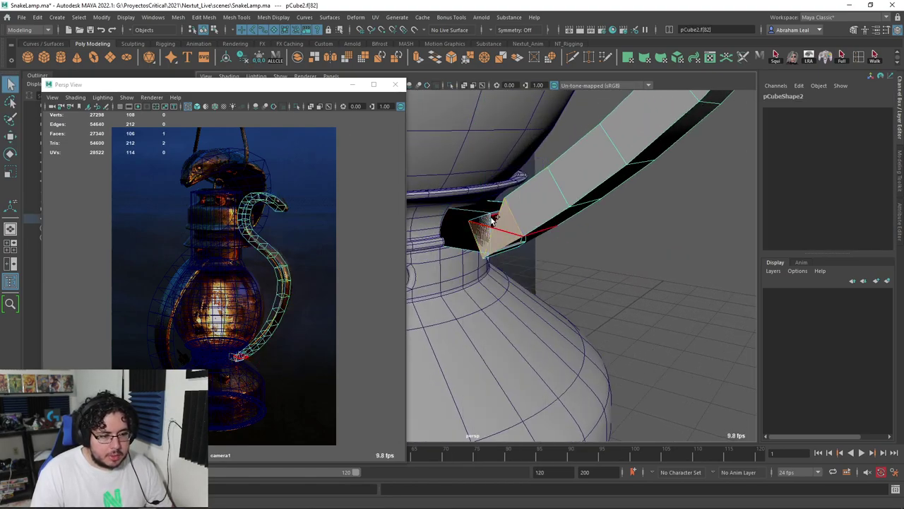
pyautogui.press('Delete')
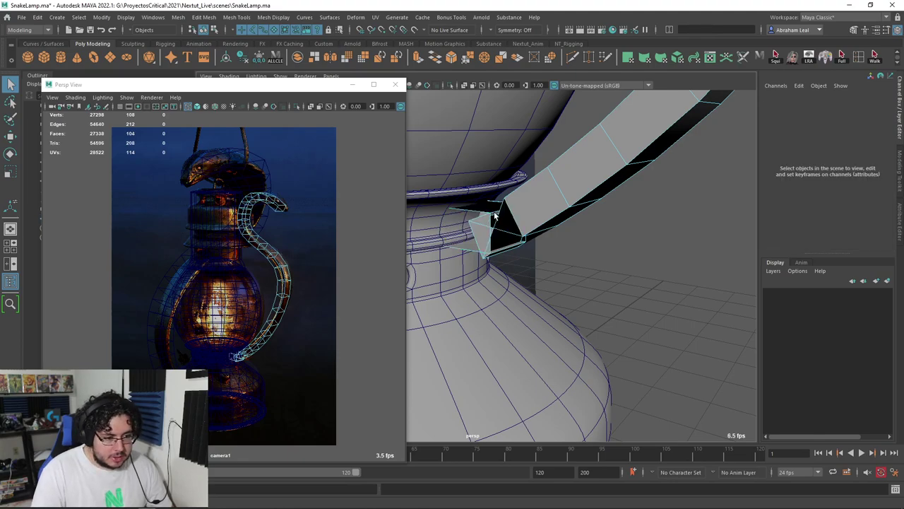
pyautogui.moveTo(495, 216)
pyautogui.keyDown('alt'); pyautogui.mouseDown()
pyautogui.moveTo(717, 194)
pyautogui.moveTo(686, 168)
pyautogui.moveTo(655, 250)
pyautogui.moveTo(637, 236)
pyautogui.mouseUp(); pyautogui.keyUp('alt')
pyautogui.press('Delete')
pyautogui.click(645, 158)
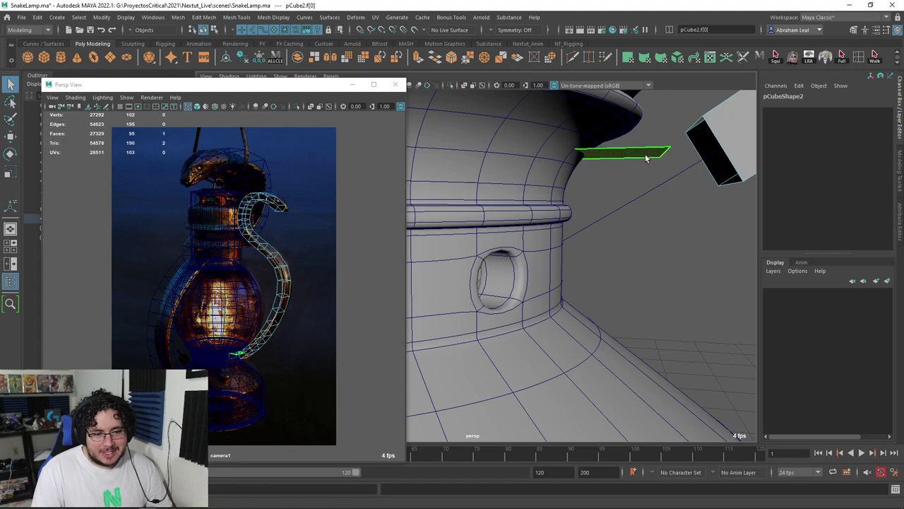
pyautogui.press('Delete')
# - Extrude the handle's open border edge with Ctrl+E and pull the strip onto the jug body
pyautogui.moveTo(649, 155)
pyautogui.keyDown('alt'); pyautogui.mouseDown()
pyautogui.moveTo(657, 142)
pyautogui.moveTo(680, 191)
pyautogui.moveTo(646, 189)
pyautogui.moveTo(678, 161)
pyautogui.moveTo(531, 233)
pyautogui.mouseUp(); pyautogui.keyUp('alt')
pyautogui.click(660, 145)
pyautogui.hotkey('ctrl', 'e')
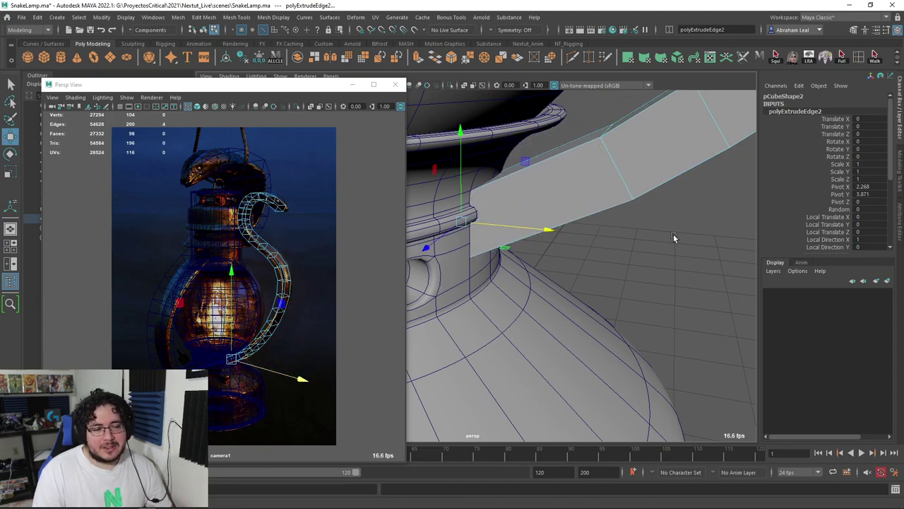
pyautogui.keyDown('alt'); pyautogui.moveTo(673, 238); pyautogui.dragTo(619, 197); pyautogui.keyUp('alt')
pyautogui.click(713, 246)
# - Compare the whole jug with the reference and select the neck cylinder
pyautogui.moveTo(713, 246)
pyautogui.keyDown('alt'); pyautogui.mouseDown()
pyautogui.moveTo(528, 214)
pyautogui.moveTo(504, 259)
pyautogui.moveTo(520, 226)
pyautogui.moveTo(530, 252)
pyautogui.mouseUp(); pyautogui.keyUp('alt')
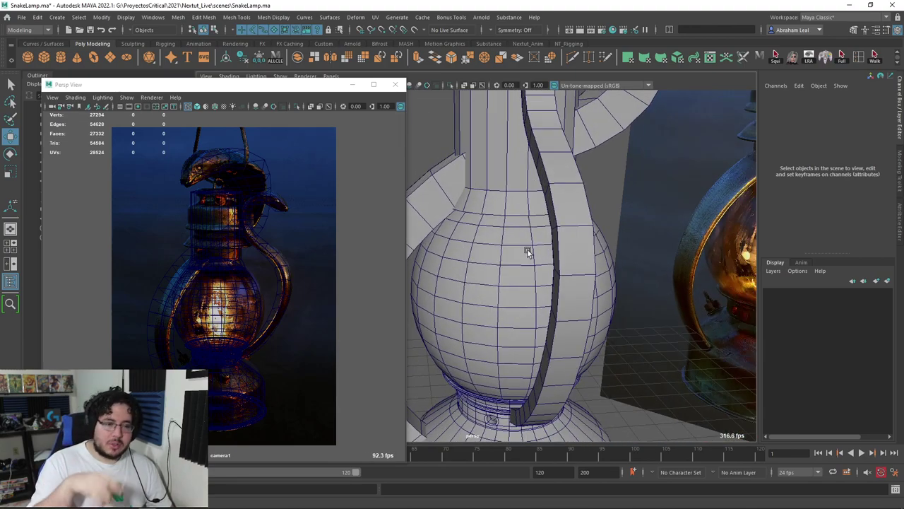
pyautogui.moveTo(528, 252)
pyautogui.keyDown('alt'); pyautogui.mouseDown()
pyautogui.moveTo(480, 223)
pyautogui.moveTo(530, 226)
pyautogui.moveTo(516, 286)
pyautogui.moveTo(483, 263)
pyautogui.mouseUp(); pyautogui.keyUp('alt')
pyautogui.click(516, 286)
# - Duplicate the neck cylinder into a flat, wider 1.349 × 0.263 disc sitting on the neck
pyautogui.hotkey('ctrl', 'd')
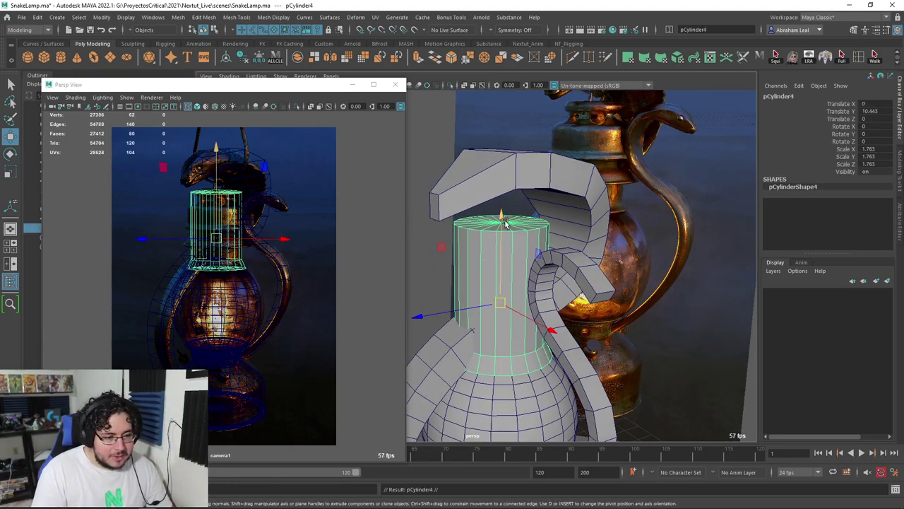
pyautogui.moveTo(500, 213); pyautogui.dragTo(499, 177)
pyautogui.press('r')
pyautogui.moveTo(500, 220); pyautogui.dragTo(497, 167)
pyautogui.moveTo(498, 167); pyautogui.dragTo(502, 203, button='middle')
pyautogui.press('w')
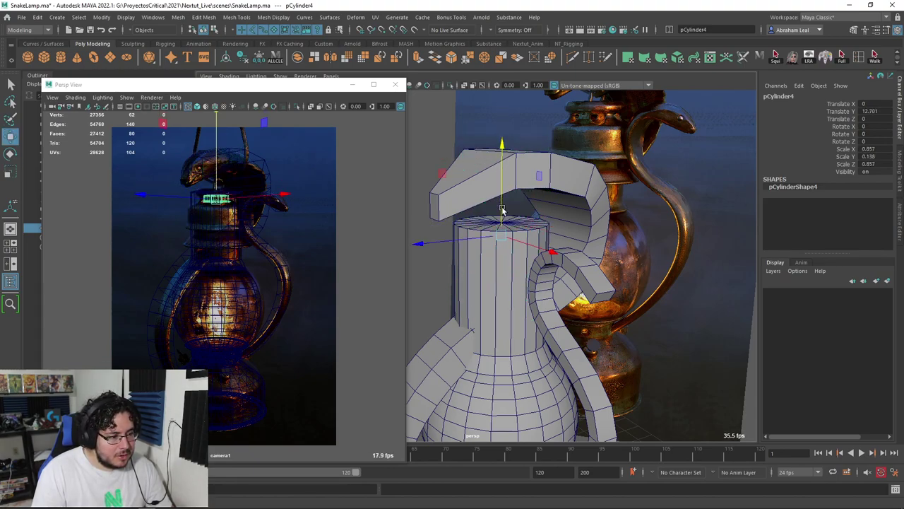
pyautogui.press('r')
pyautogui.moveTo(500, 235); pyautogui.dragTo(521, 241)
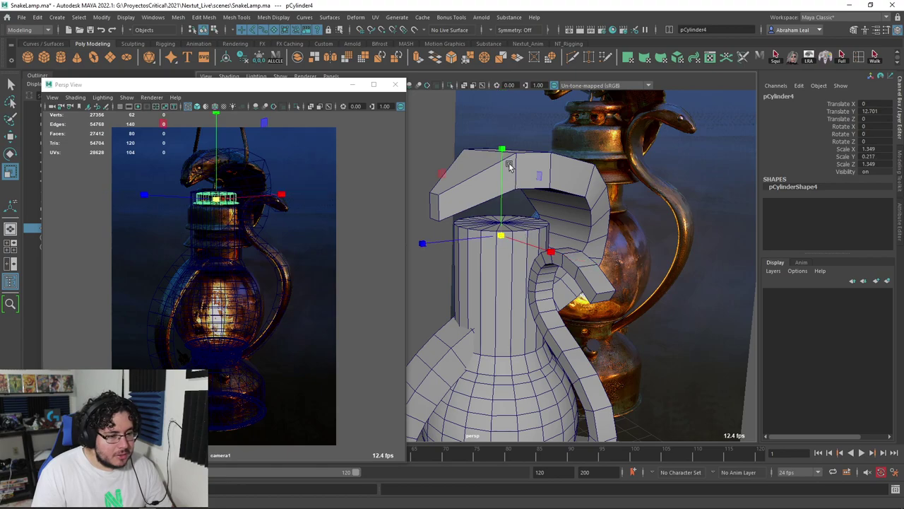
pyautogui.press('w')
pyautogui.moveTo(503, 138); pyautogui.dragTo(503, 144)
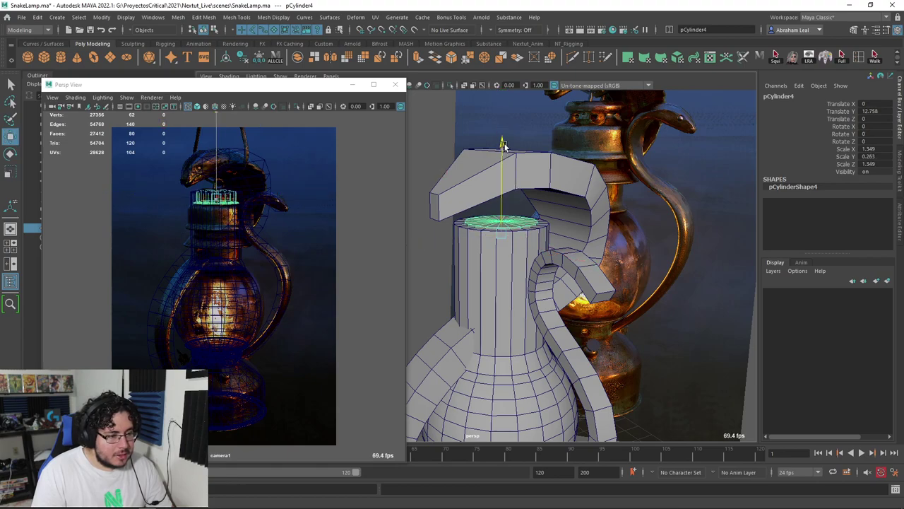
# - Lower the neck's top vertex ring beneath the disc, then deselect the neck
pyautogui.click(460, 225)
pyautogui.moveTo(445, 233); pyautogui.dragTo(413, 237, button='right')
pyautogui.moveTo(424, 205); pyautogui.dragTo(558, 240)
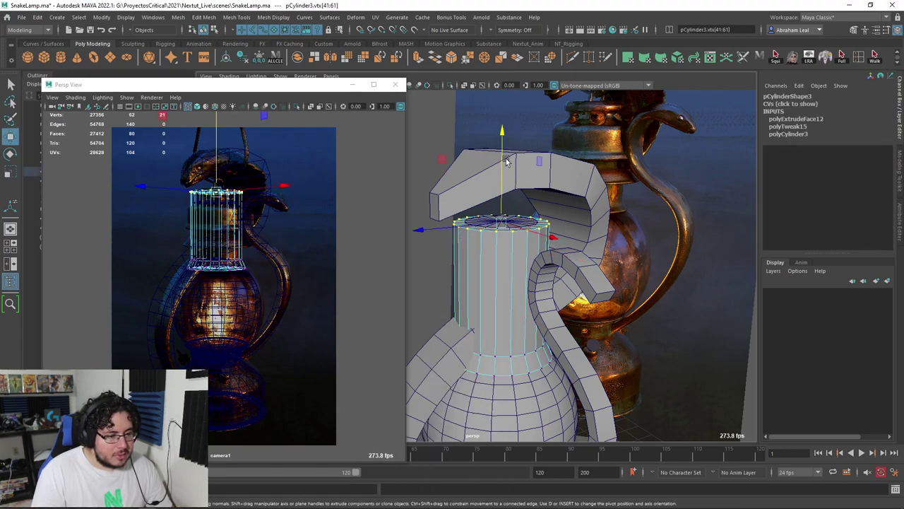
pyautogui.moveTo(506, 161); pyautogui.dragTo(501, 159)
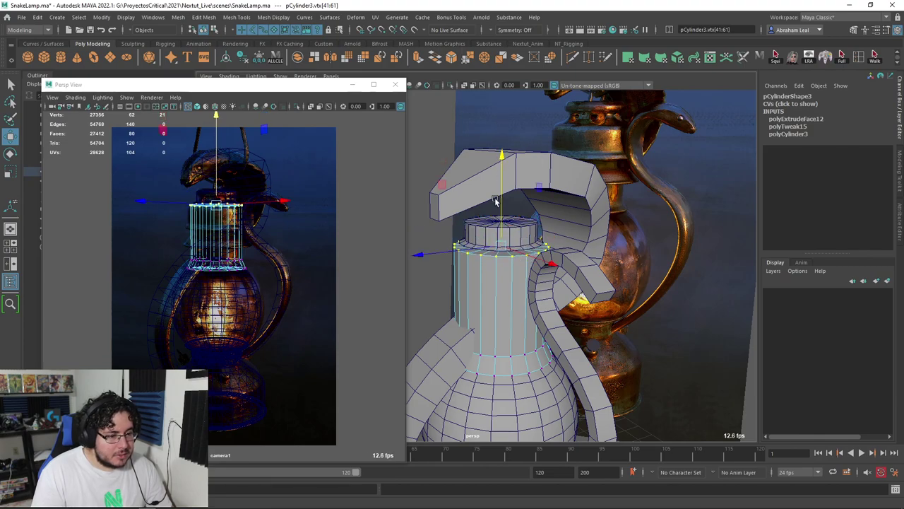
pyautogui.press('F8')
pyautogui.scroll(-3, 571, 205)
pyautogui.click(443, 162)
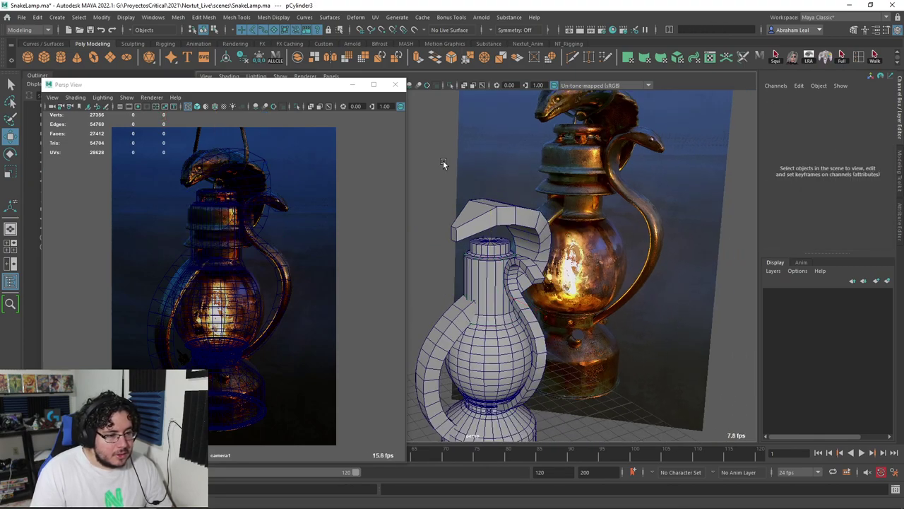
# - Create a torus, raise it to the jug's neck, and tilt it upright by exactly 90 degrees
pyautogui.click(94, 58)
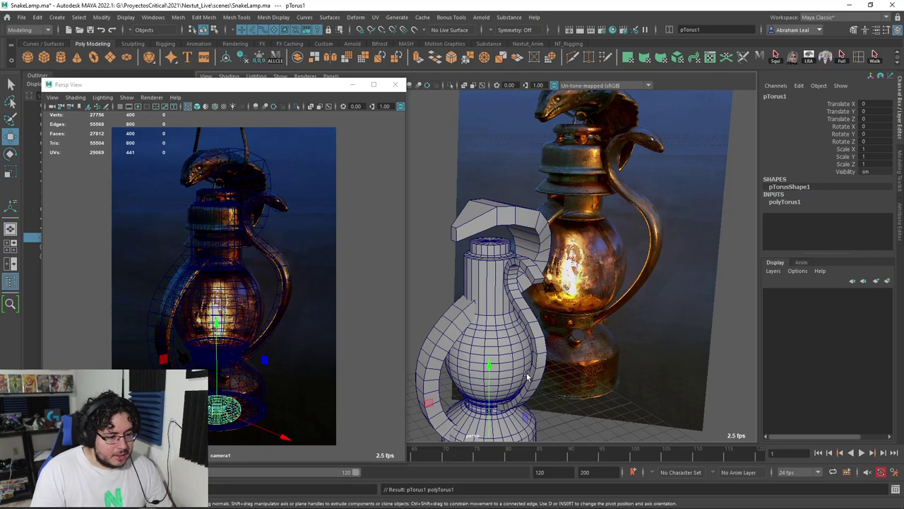
pyautogui.moveTo(489, 367); pyautogui.dragTo(489, 261)
pyautogui.scroll(3, 494, 240)
pyautogui.press('e')
pyautogui.scroll(2, 494, 212)
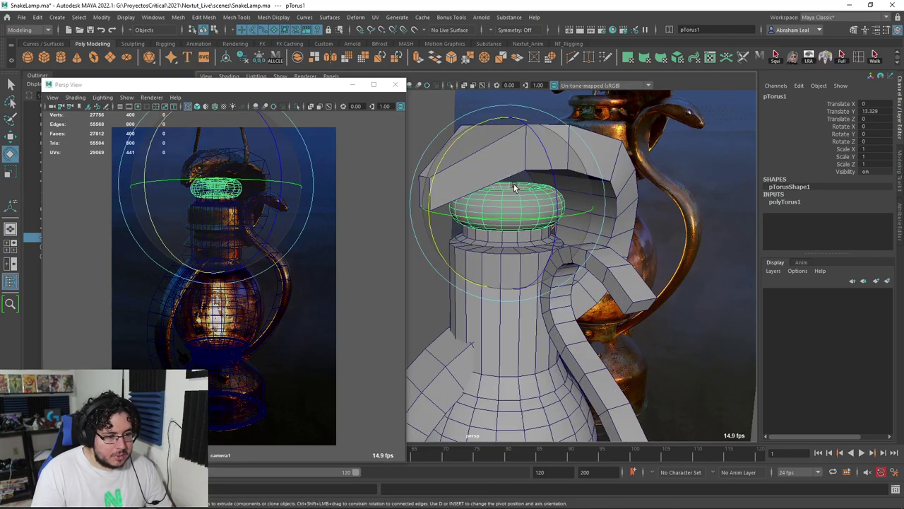
pyautogui.moveTo(470, 135); pyautogui.dragTo(408, 219)
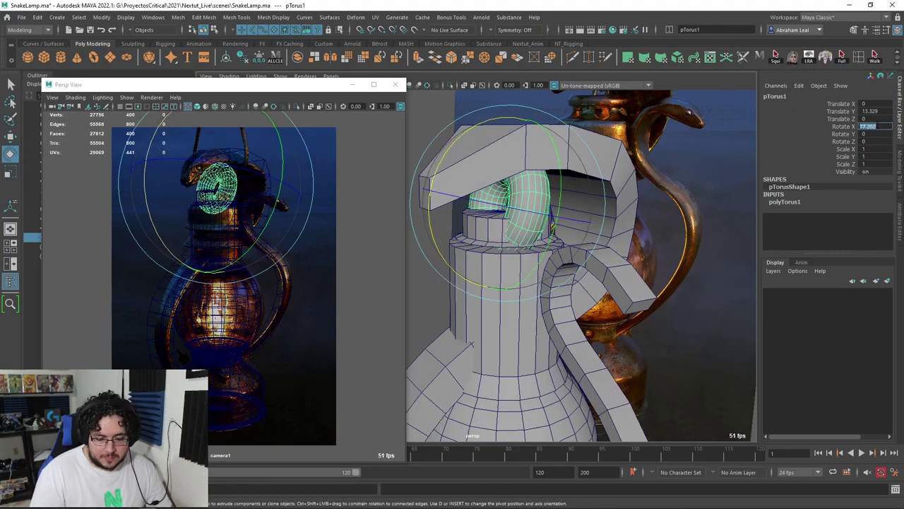
pyautogui.write('90')
pyautogui.press('Return')
# - Make the torus tube much thinner via Section Radius and shrink the torus to about half size
pyautogui.click(787, 203)
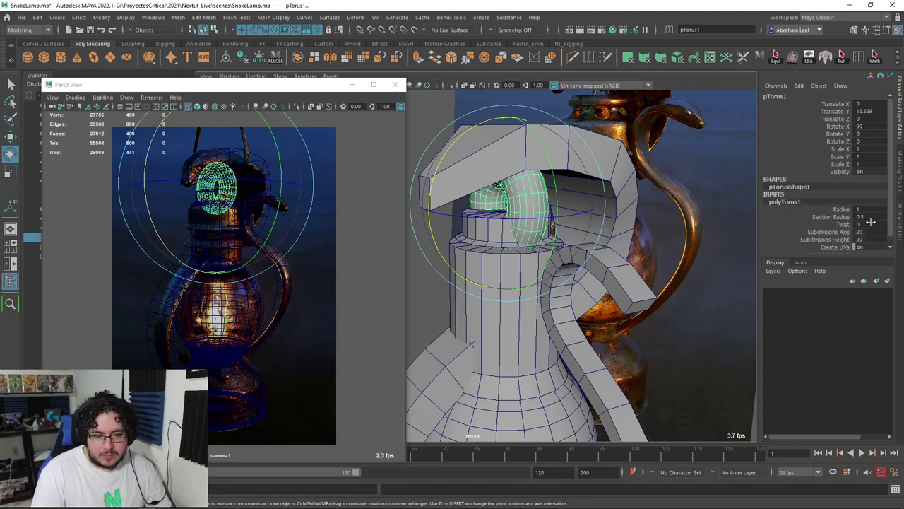
pyautogui.click(840, 218)
pyautogui.moveTo(725, 224); pyautogui.dragTo(669, 221, button='middle')
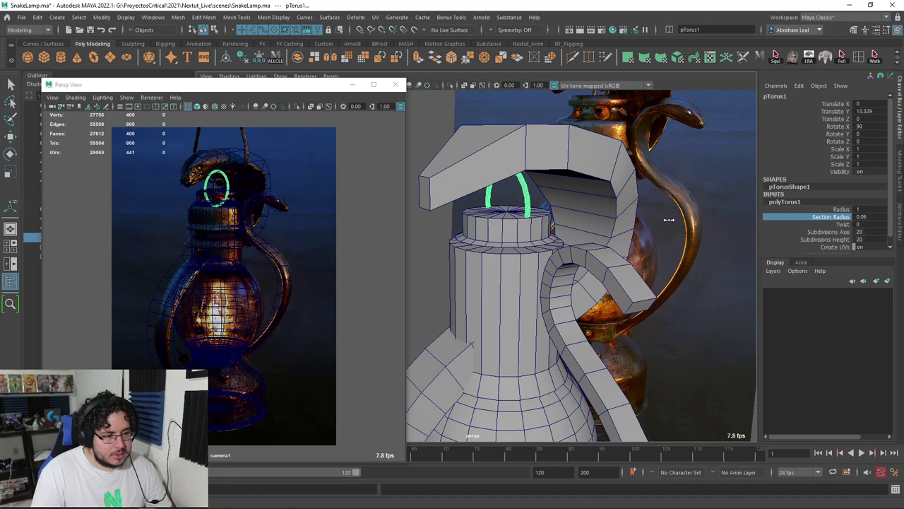
pyautogui.press('r')
pyautogui.moveTo(507, 205); pyautogui.dragTo(480, 206)
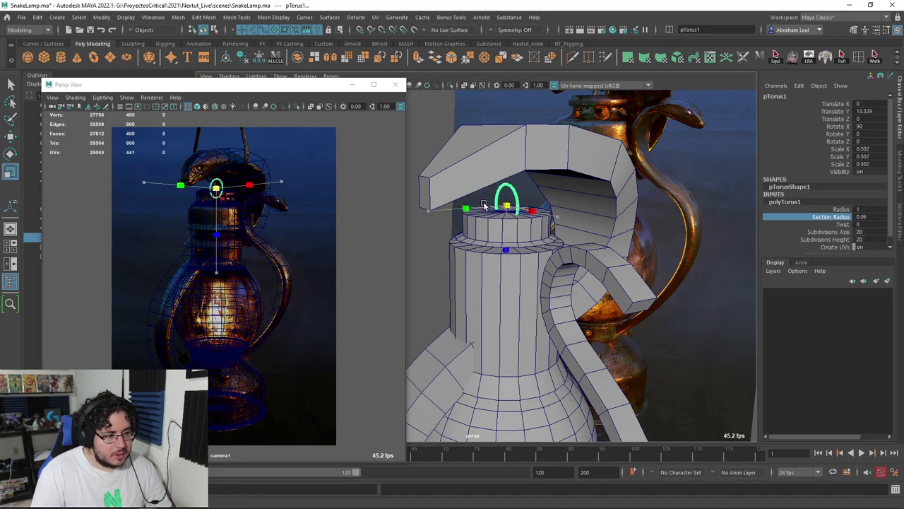
# - Duplicate the small torus as a larger ring set on the handle top and stretched wider sideways
pyautogui.press('w')
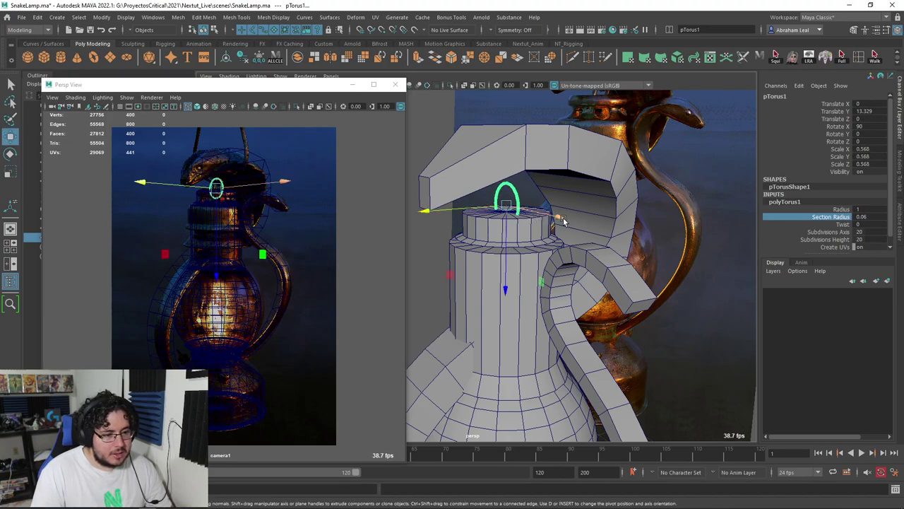
pyautogui.keyDown('alt'); pyautogui.moveTo(516, 216); pyautogui.dragTo(594, 247); pyautogui.keyUp('alt')
pyautogui.hotkey('ctrl', 'd')
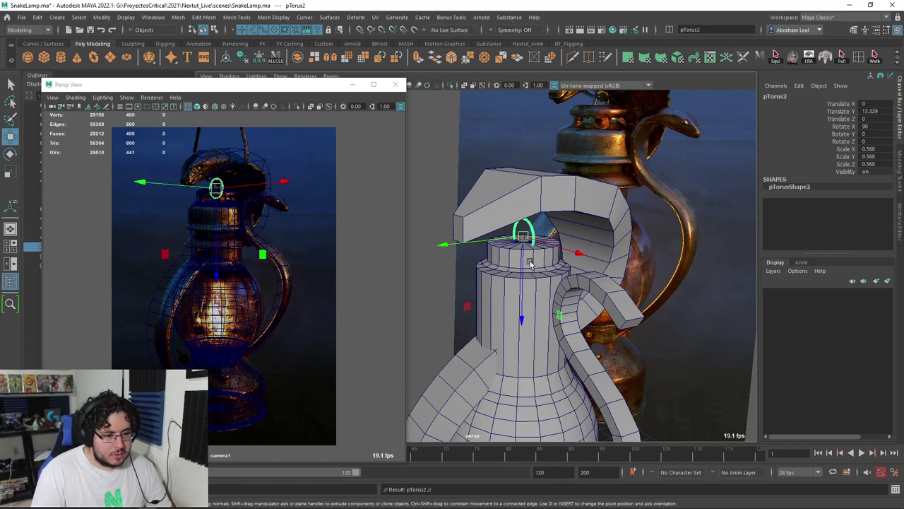
pyautogui.moveTo(561, 226); pyautogui.dragTo(543, 154, button='middle')
pyautogui.moveTo(710, 200)
pyautogui.keyDown('alt'); pyautogui.mouseDown()
pyautogui.moveTo(586, 163)
pyautogui.moveTo(588, 172)
pyautogui.mouseUp(); pyautogui.keyUp('alt')
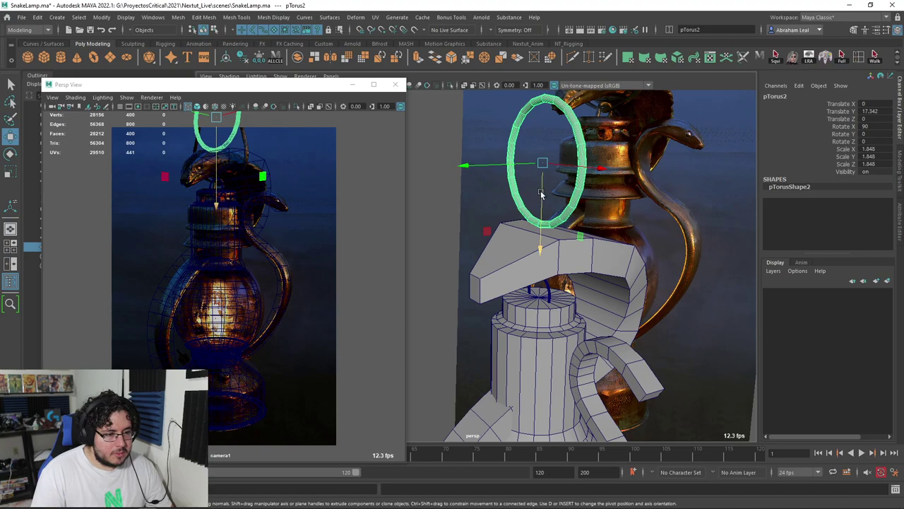
pyautogui.moveTo(540, 194); pyautogui.dragTo(548, 256)
pyautogui.press('r')
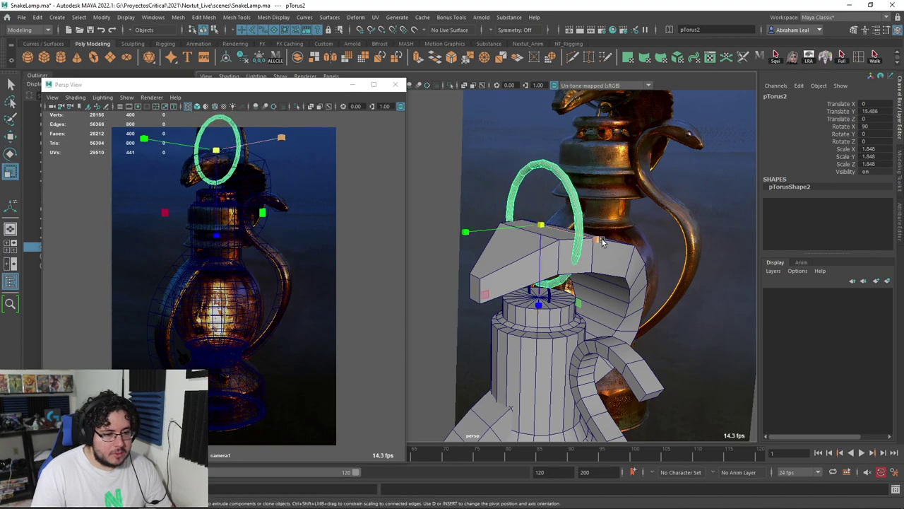
pyautogui.moveTo(604, 235)
pyautogui.mouseDown()
pyautogui.moveTo(630, 249)
pyautogui.moveTo(565, 212)
pyautogui.moveTo(540, 154)
pyautogui.mouseUp()
# - Pull the ring's top into a teardrop point with soft selection, then widen it to Scale X 2.33
pyautogui.press('F9')
pyautogui.press('w')
pyautogui.press('b')
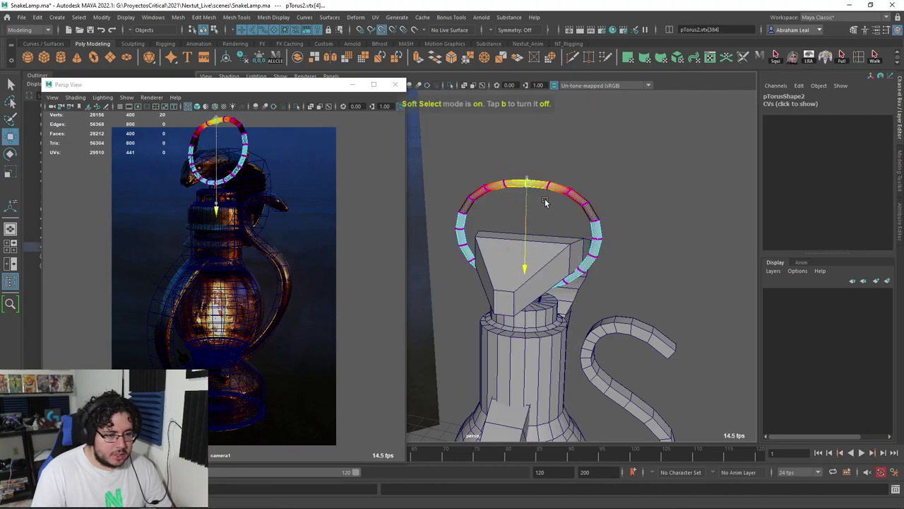
pyautogui.moveTo(554, 195)
pyautogui.mouseDown(button='middle')
pyautogui.moveTo(706, 186)
pyautogui.moveTo(565, 221)
pyautogui.mouseUp(button='middle')
pyautogui.hotkey('ctrl', 'z')
pyautogui.hotkey('ctrl', 'z')
pyautogui.moveTo(527, 262); pyautogui.dragTo(541, 205)
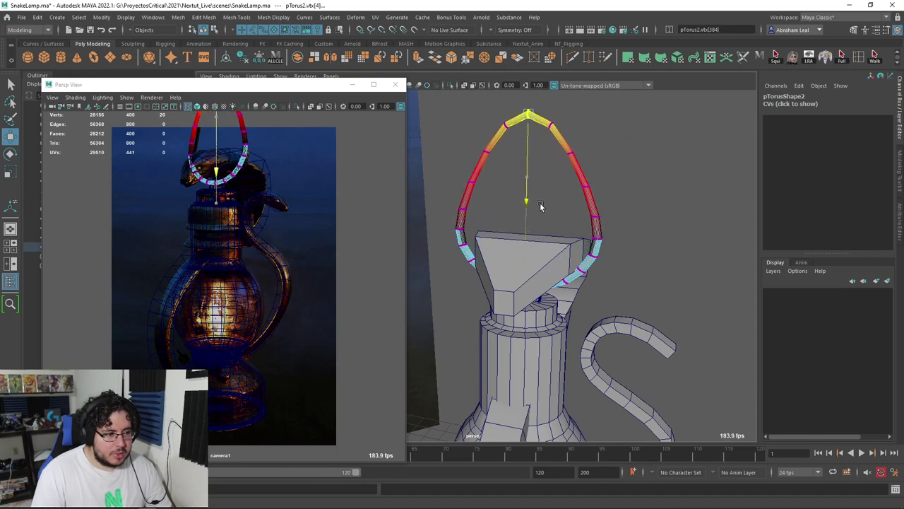
pyautogui.press('F8')
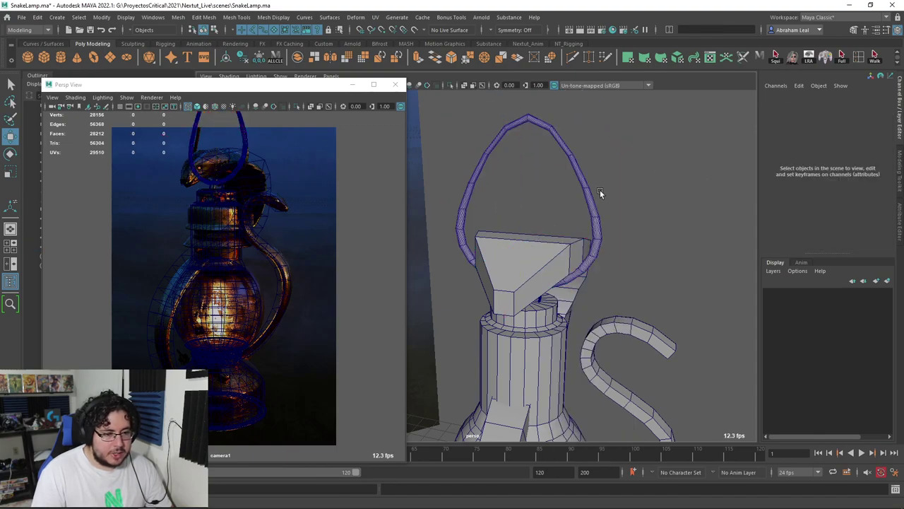
pyautogui.click(600, 189)
pyautogui.moveTo(606, 239); pyautogui.dragTo(617, 244)
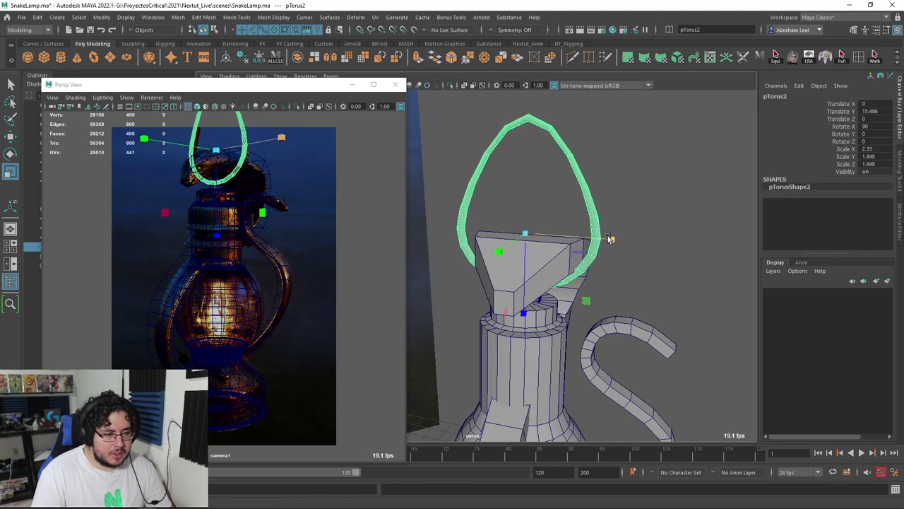
pyautogui.scroll(-3, 712, 236)
# - Move the floating reference view aside, turn off Wireframe on Shaded, and select the lamp's base cylinder
pyautogui.click(602, 229)
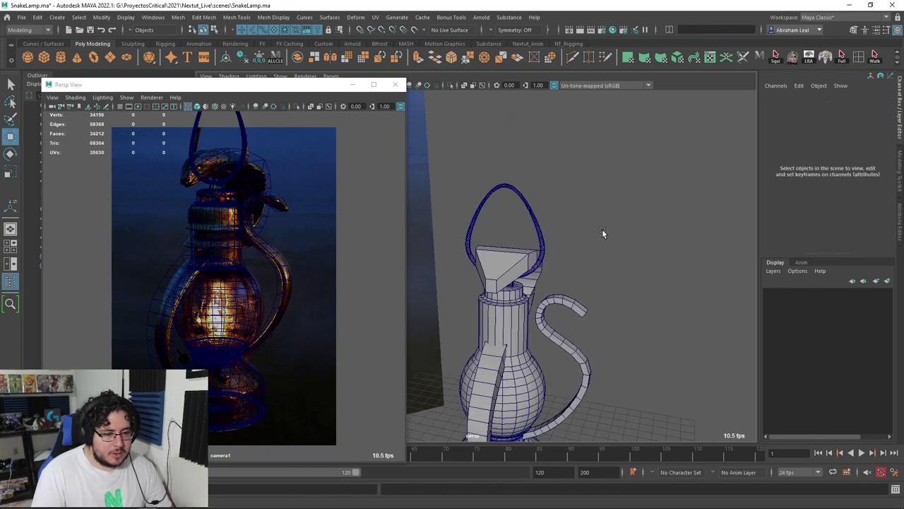
pyautogui.scroll(-3, 602, 229)
pyautogui.scroll(-2, 600, 184)
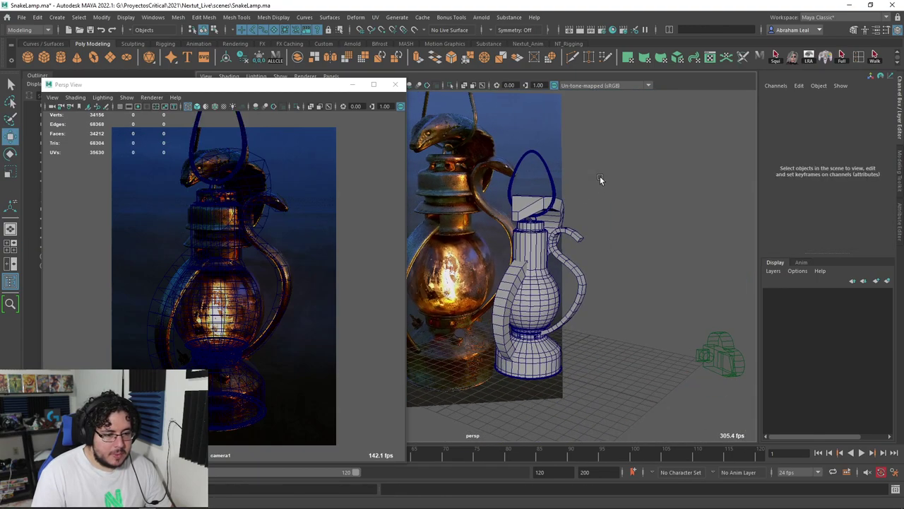
pyautogui.scroll(1, 600, 180)
pyautogui.moveTo(341, 88); pyautogui.dragTo(295, 108)
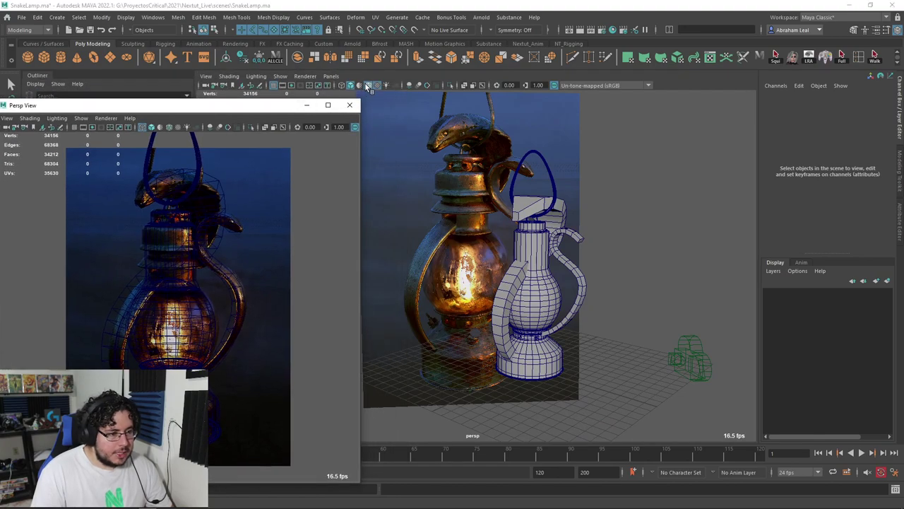
pyautogui.click(368, 86)
pyautogui.keyDown('alt'); pyautogui.moveTo(660, 259); pyautogui.dragTo(638, 357); pyautogui.keyUp('alt')
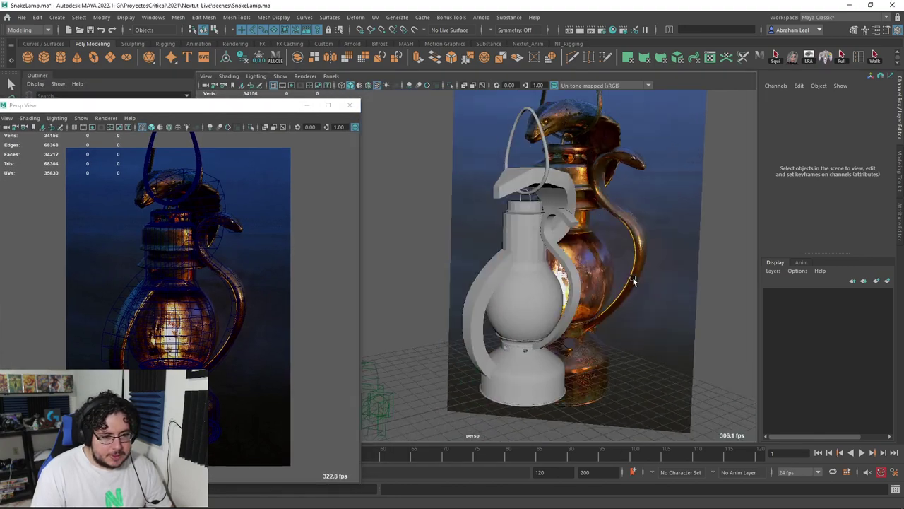
pyautogui.scroll(3, 637, 356)
pyautogui.click(567, 275)
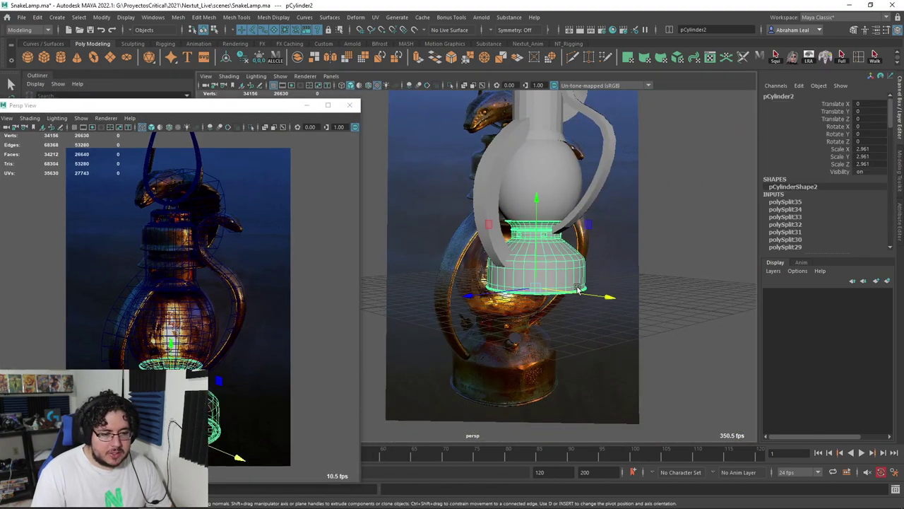
pyautogui.scroll(3, 576, 233)
pyautogui.scroll(2, 576, 224)
pyautogui.scroll(-2, 449, 207)
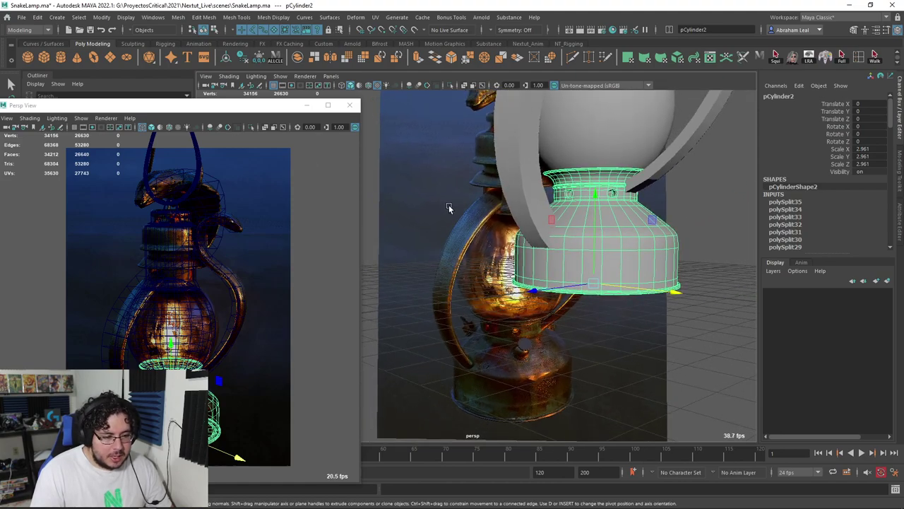
# - Create a new cylinder and move it up to base height and out along X
pyautogui.click(63, 56)
pyautogui.moveTo(586, 276); pyautogui.dragTo(586, 162)
pyautogui.scroll(3, 599, 233)
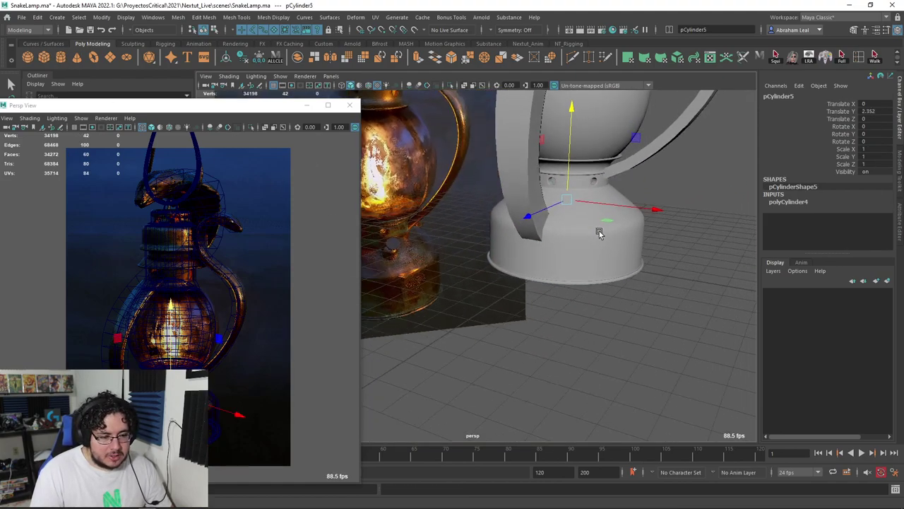
pyautogui.moveTo(599, 233)
pyautogui.keyDown('alt'); pyautogui.mouseDown()
pyautogui.moveTo(622, 205)
pyautogui.moveTo(664, 194)
pyautogui.mouseUp(); pyautogui.keyUp('alt')
pyautogui.scroll(2, 558, 233)
pyautogui.scroll(2, 537, 232)
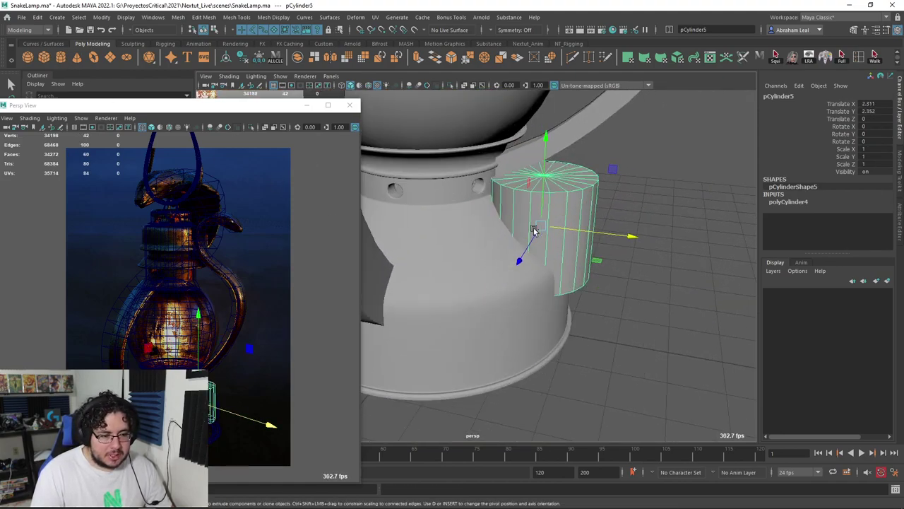
pyautogui.scroll(-2, 546, 230)
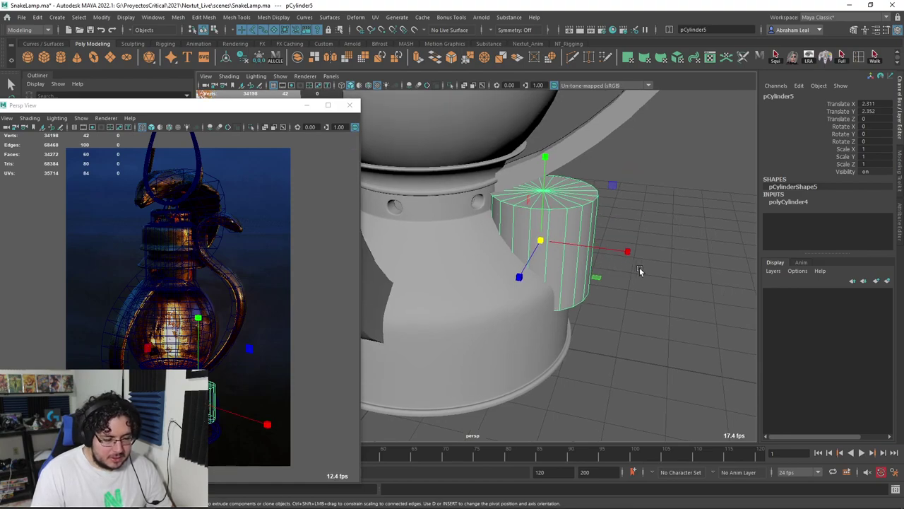
pyautogui.moveTo(638, 262)
pyautogui.mouseDown()
pyautogui.moveTo(663, 259)
pyautogui.moveTo(625, 314)
pyautogui.mouseUp()
# - Place the cylinder's pivot at its bottom and sink the cylinder into the lamp base
pyautogui.press('d')
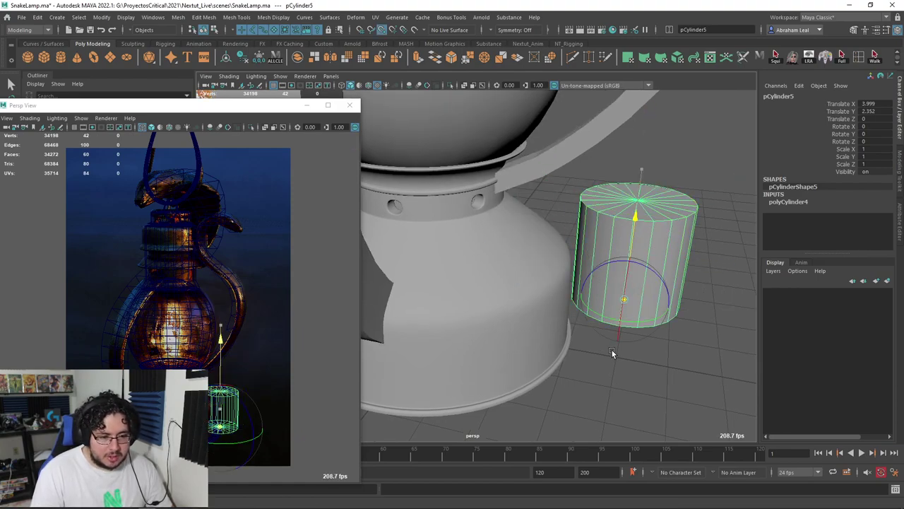
pyautogui.keyDown('alt'); pyautogui.moveTo(631, 346); pyautogui.dragTo(621, 306); pyautogui.keyUp('alt')
pyautogui.press('4')
pyautogui.moveTo(575, 323)
pyautogui.keyDown('alt'); pyautogui.mouseDown()
pyautogui.moveTo(528, 330)
pyautogui.moveTo(570, 326)
pyautogui.mouseUp(); pyautogui.keyUp('alt')
pyautogui.moveTo(684, 364)
pyautogui.mouseDown()
pyautogui.moveTo(547, 325)
pyautogui.moveTo(615, 334)
pyautogui.moveTo(452, 332)
pyautogui.moveTo(539, 290)
pyautogui.moveTo(562, 297)
pyautogui.moveTo(544, 266)
pyautogui.moveTo(508, 349)
pyautogui.mouseUp()
pyautogui.press('5')
pyautogui.press('e')
pyautogui.moveTo(549, 193)
pyautogui.keyDown('alt'); pyautogui.mouseDown()
pyautogui.moveTo(563, 214)
pyautogui.moveTo(587, 202)
pyautogui.moveTo(542, 190)
pyautogui.moveTo(558, 215)
pyautogui.moveTo(506, 235)
pyautogui.moveTo(510, 281)
pyautogui.moveTo(575, 296)
pyautogui.moveTo(560, 311)
pyautogui.mouseUp(); pyautogui.keyUp('alt')
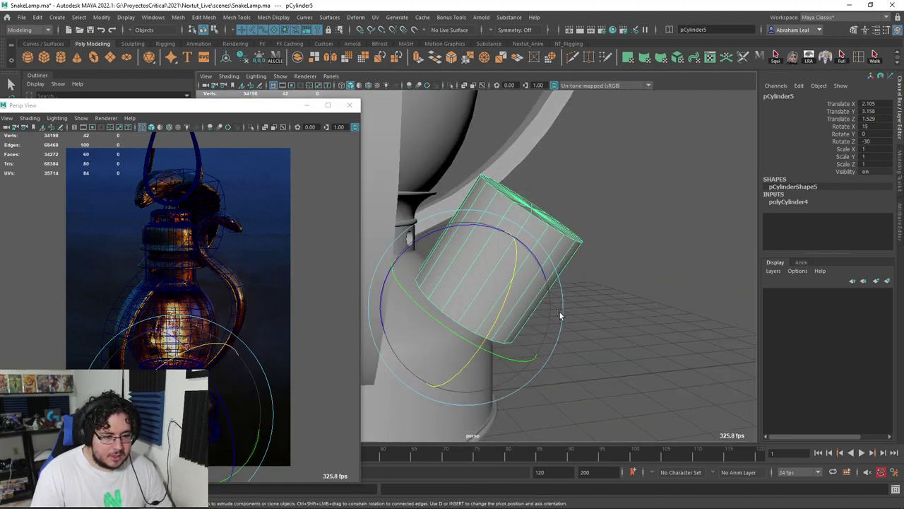
# - Shrink the cylinder to about a third and seat it on the lamp base's surface
pyautogui.press('w')
pyautogui.moveTo(474, 307); pyautogui.dragTo(335, 302)
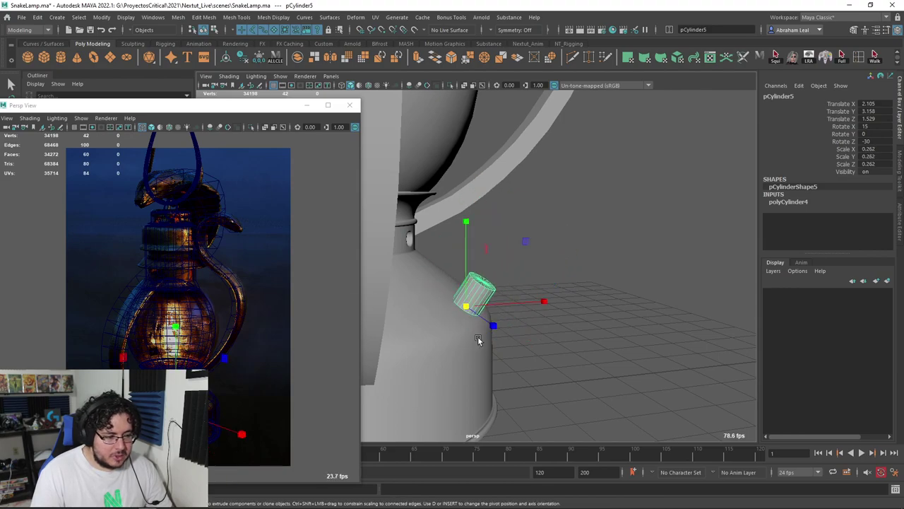
pyautogui.moveTo(478, 339)
pyautogui.keyDown('alt'); pyautogui.mouseDown()
pyautogui.moveTo(438, 365)
pyautogui.moveTo(576, 366)
pyautogui.moveTo(503, 350)
pyautogui.mouseUp(); pyautogui.keyUp('alt')
pyautogui.moveTo(424, 315); pyautogui.dragTo(439, 306)
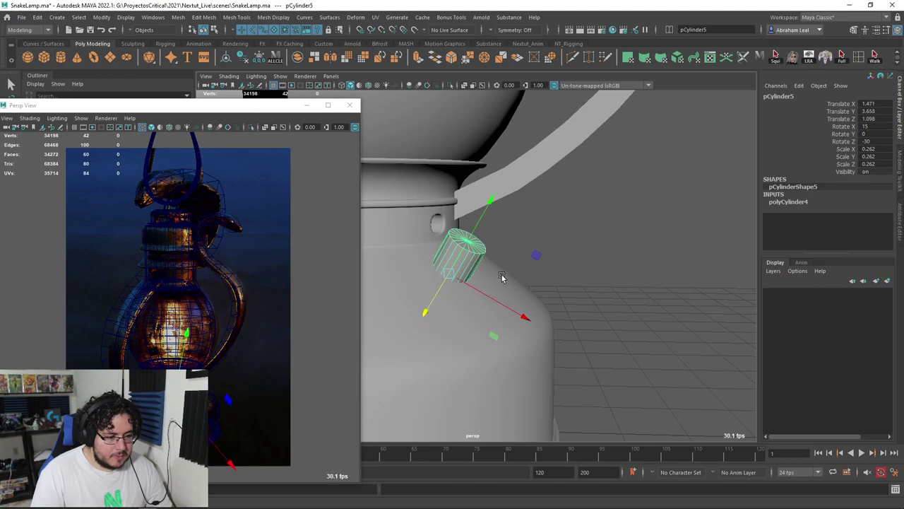
pyautogui.moveTo(495, 304); pyautogui.dragTo(531, 317)
# - Shorten the stud in object space to 0.393 × 0.216 × 0.393 and group it as group1
pyautogui.press('r')
pyautogui.moveTo(474, 286); pyautogui.dragTo(493, 293)
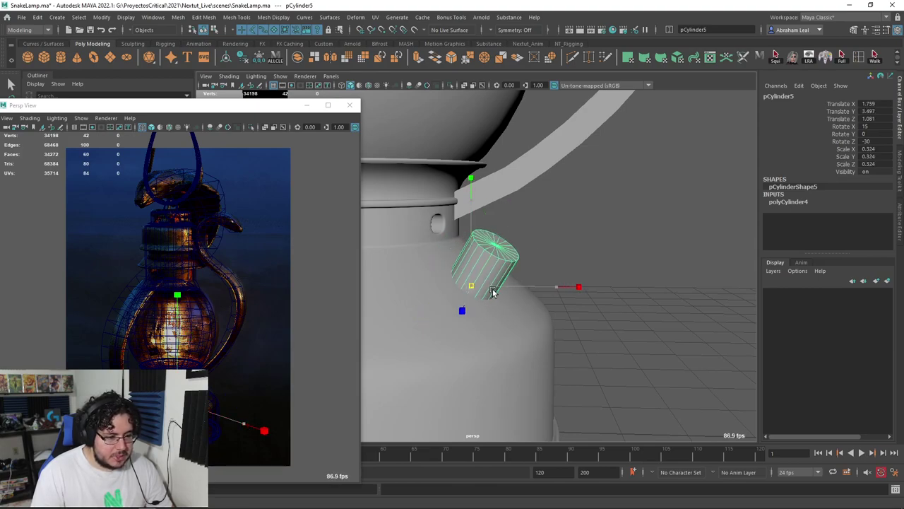
pyautogui.moveTo(493, 265); pyautogui.dragTo(487, 282, button='right')
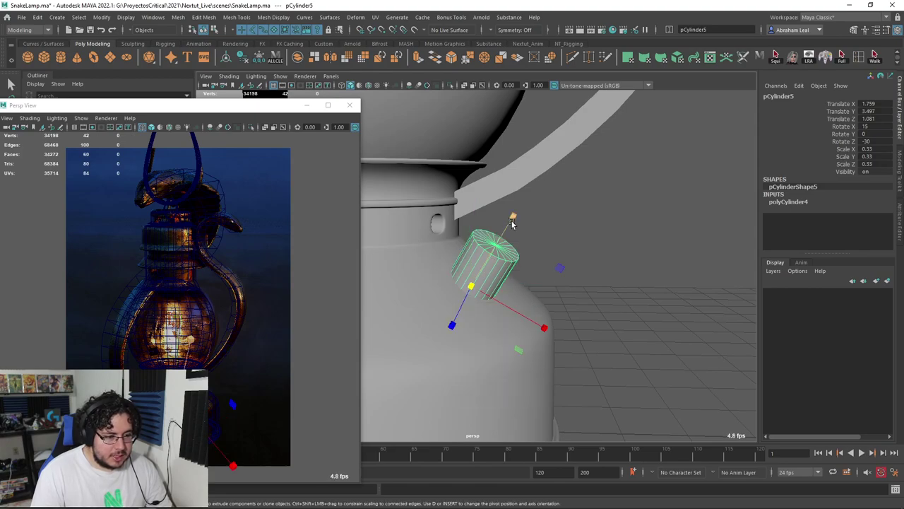
pyautogui.moveTo(514, 215); pyautogui.dragTo(511, 242)
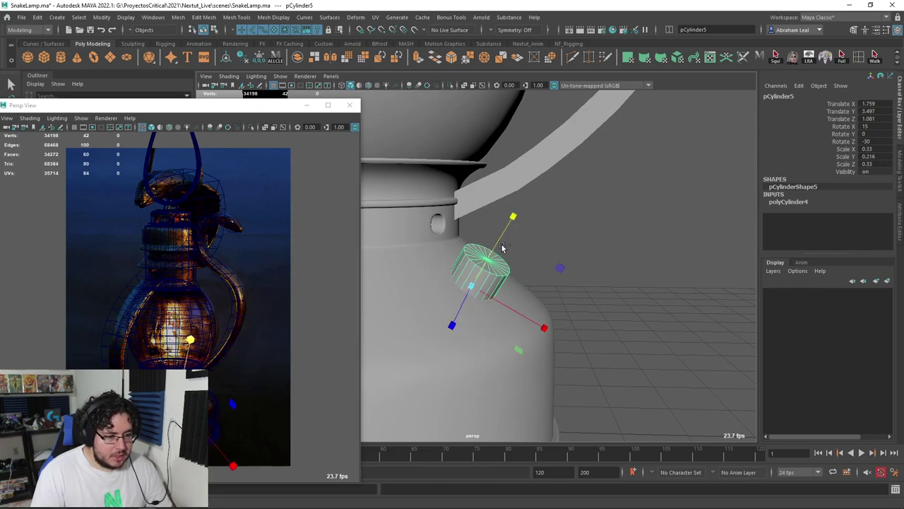
pyautogui.keyDown('alt'); pyautogui.moveTo(579, 235); pyautogui.dragTo(492, 299); pyautogui.keyUp('alt')
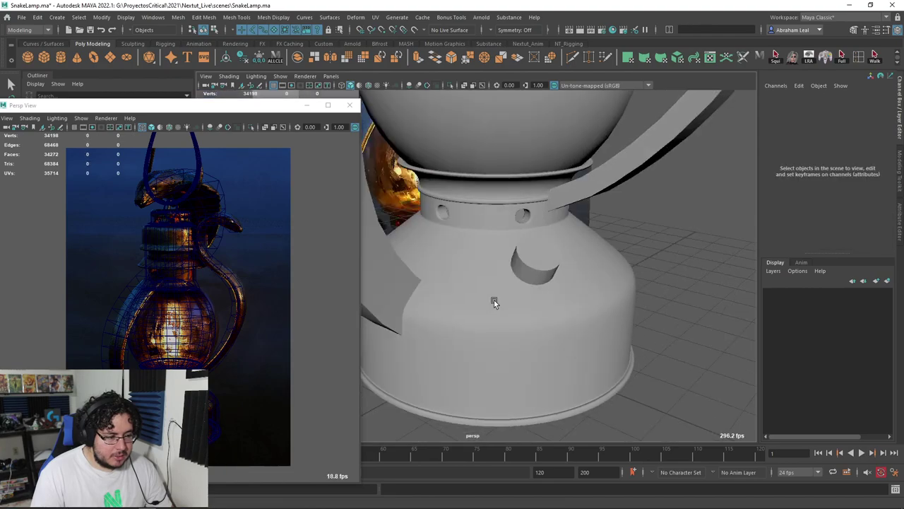
pyautogui.scroll(-2, 491, 303)
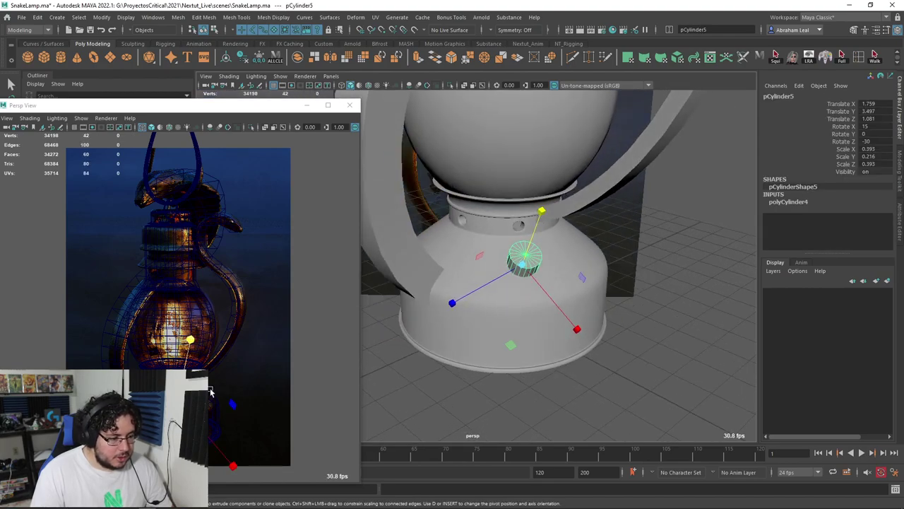
pyautogui.keyDown('alt'); pyautogui.moveTo(501, 318); pyautogui.dragTo(558, 321); pyautogui.keyUp('alt')
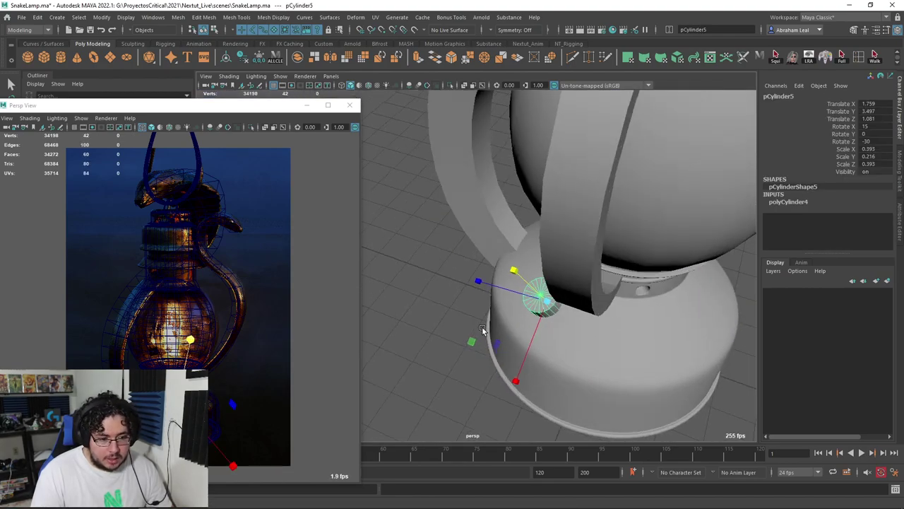
pyautogui.press('4')
pyautogui.moveTo(493, 315)
pyautogui.keyDown('alt'); pyautogui.mouseDown()
pyautogui.moveTo(612, 337)
pyautogui.moveTo(602, 331)
pyautogui.mouseUp(); pyautogui.keyUp('alt')
pyautogui.hotkey('ctrl', 'g')
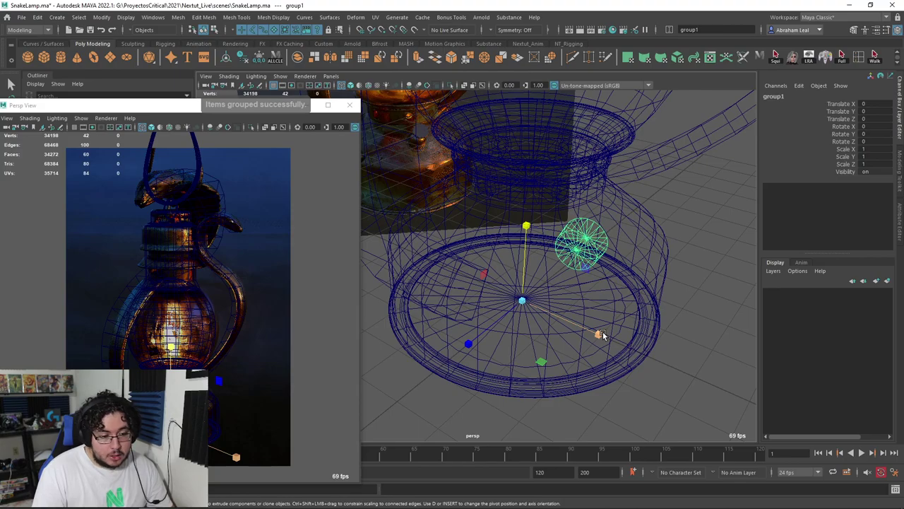
# - Regroup the stud as group2, rotate it 120° in Y, and duplicate it to 195° around the base
pyautogui.press('e')
pyautogui.hotkey('ctrl', 'g')
pyautogui.moveTo(540, 357)
pyautogui.mouseDown()
pyautogui.moveTo(608, 337)
pyautogui.moveTo(555, 295)
pyautogui.moveTo(524, 341)
pyautogui.moveTo(459, 267)
pyautogui.mouseUp()
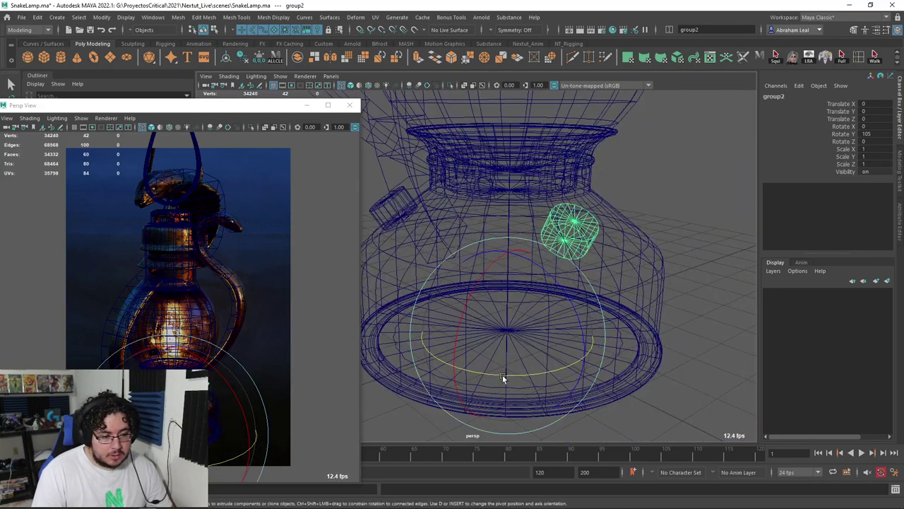
pyautogui.moveTo(502, 374)
pyautogui.mouseDown()
pyautogui.moveTo(520, 370)
pyautogui.moveTo(508, 371)
pyautogui.moveTo(515, 344)
pyautogui.moveTo(560, 307)
pyautogui.moveTo(539, 345)
pyautogui.moveTo(618, 332)
pyautogui.moveTo(723, 190)
pyautogui.moveTo(658, 281)
pyautogui.moveTo(645, 269)
pyautogui.moveTo(430, 238)
pyautogui.moveTo(387, 275)
pyautogui.moveTo(460, 226)
pyautogui.moveTo(439, 260)
pyautogui.mouseUp()
pyautogui.hotkey('ctrl', 'd')
pyautogui.press('q')
pyautogui.click(724, 190)
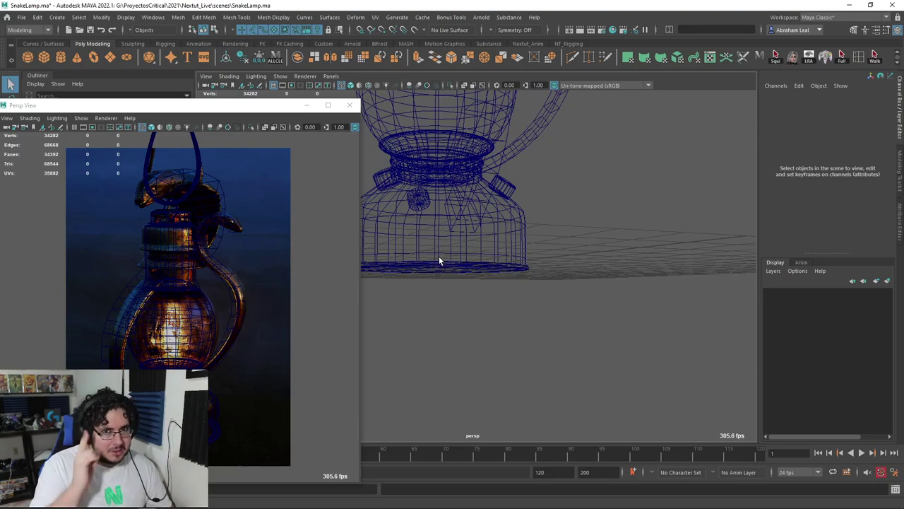
# - Orbit above the lamp base and switch the viewport to textured shaded display with 6
pyautogui.moveTo(443, 257)
pyautogui.keyDown('alt'); pyautogui.mouseDown()
pyautogui.moveTo(547, 253)
pyautogui.moveTo(537, 268)
pyautogui.moveTo(493, 275)
pyautogui.moveTo(527, 300)
pyautogui.moveTo(539, 294)
pyautogui.moveTo(589, 364)
pyautogui.moveTo(563, 349)
pyautogui.moveTo(592, 351)
pyautogui.mouseUp(); pyautogui.keyUp('alt')
pyautogui.press('6')
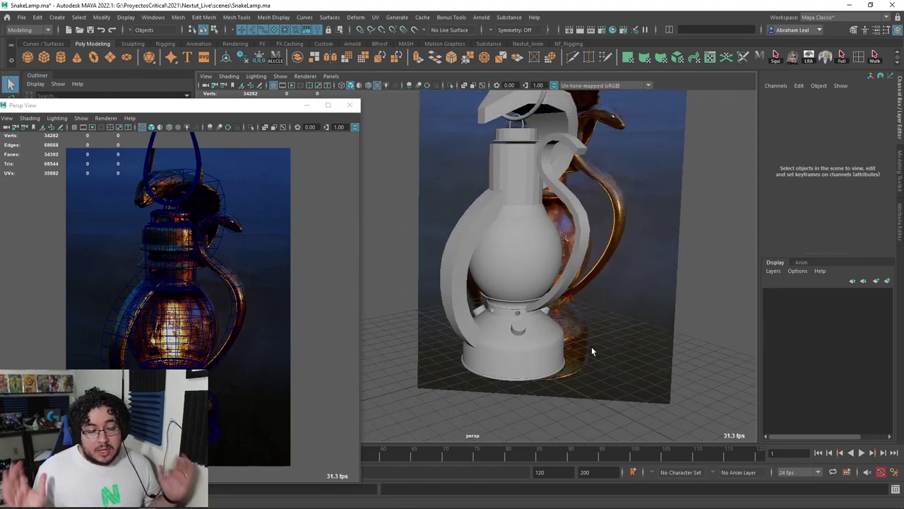